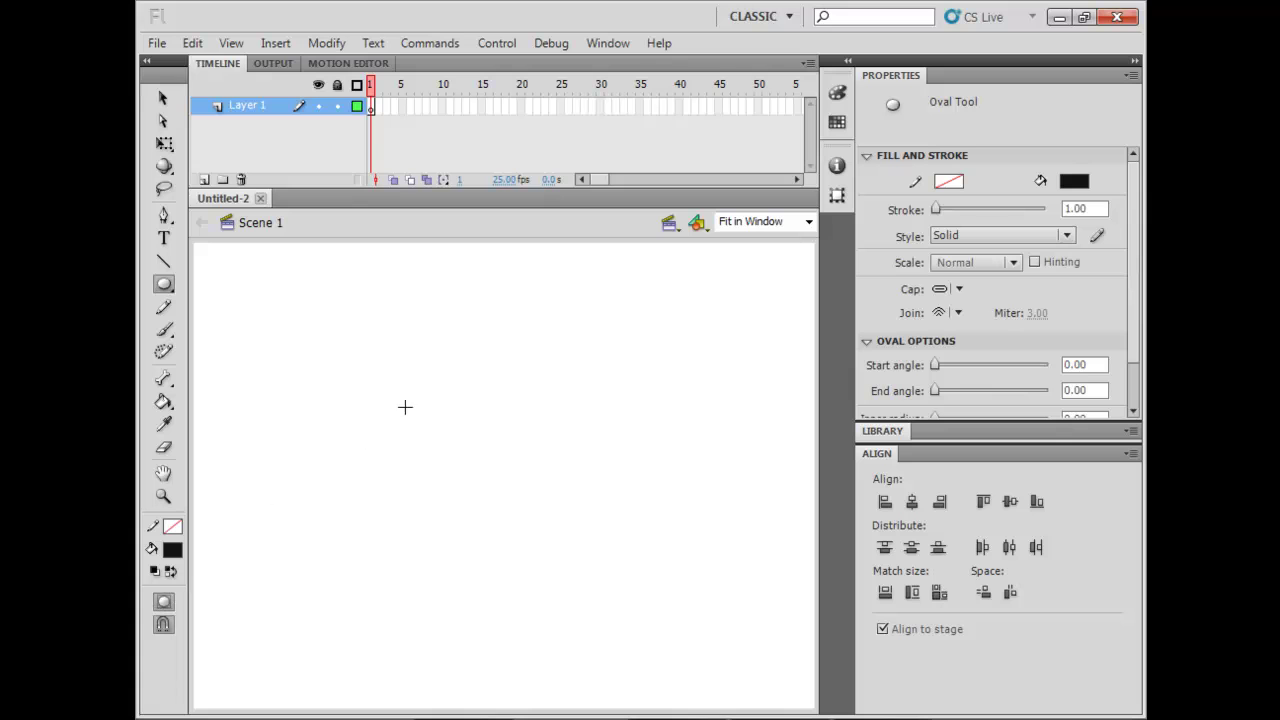
Draw four overlapping black circles on the stage with Object Drawing on.
drag(364, 264, 519, 419)
drag(399, 362, 550, 513)
drag(297, 366, 436, 505)
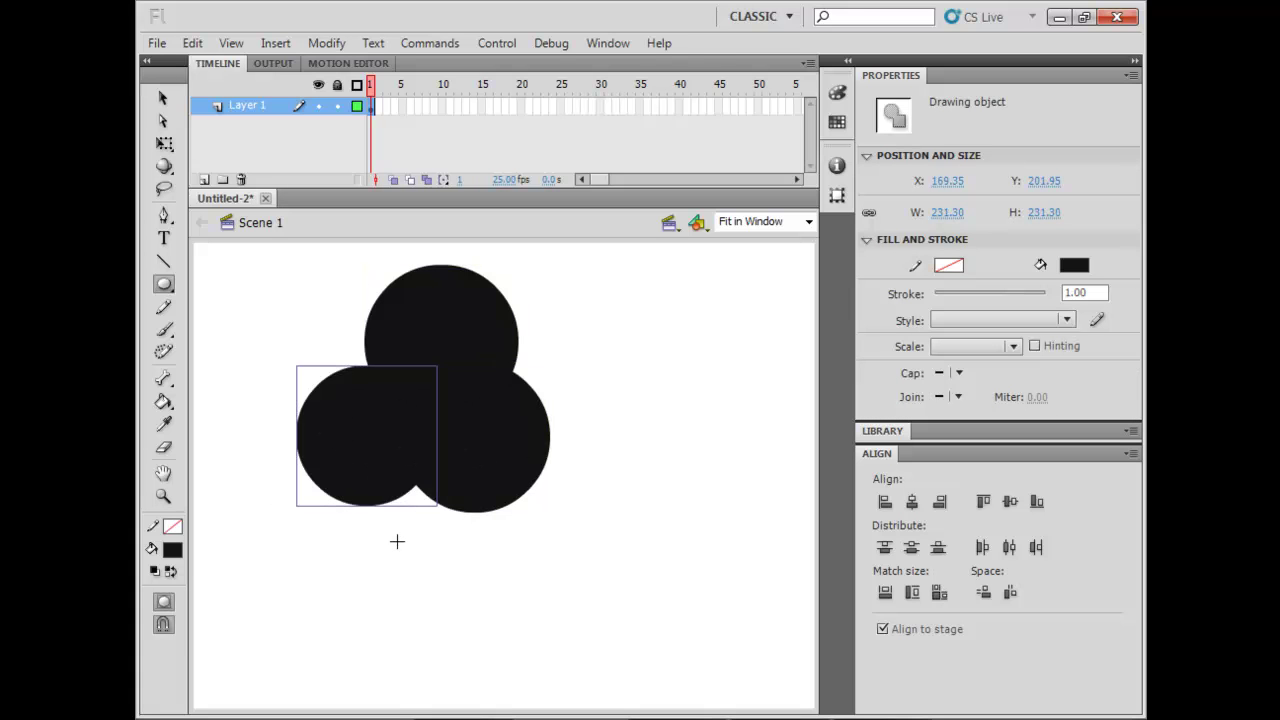
drag(502, 359, 650, 488)
Move the overlapping circles apart as separate objects, regroup them into a cluster and deselect them.
key(v)
drag(443, 444, 459, 565)
mouse_move(358, 450)
mouse_down()
mouse_move(472, 410)
mouse_move(467, 378)
mouse_up()
drag(552, 410, 586, 497)
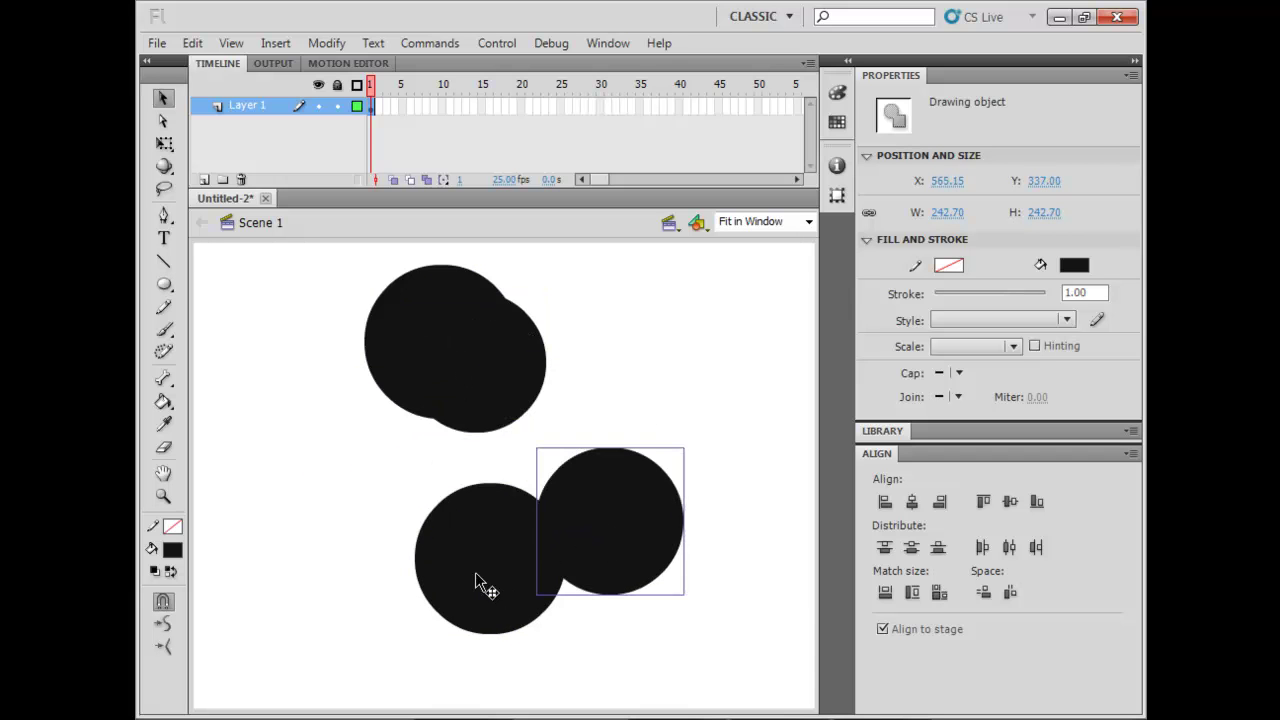
drag(478, 580, 396, 445)
drag(610, 535, 512, 447)
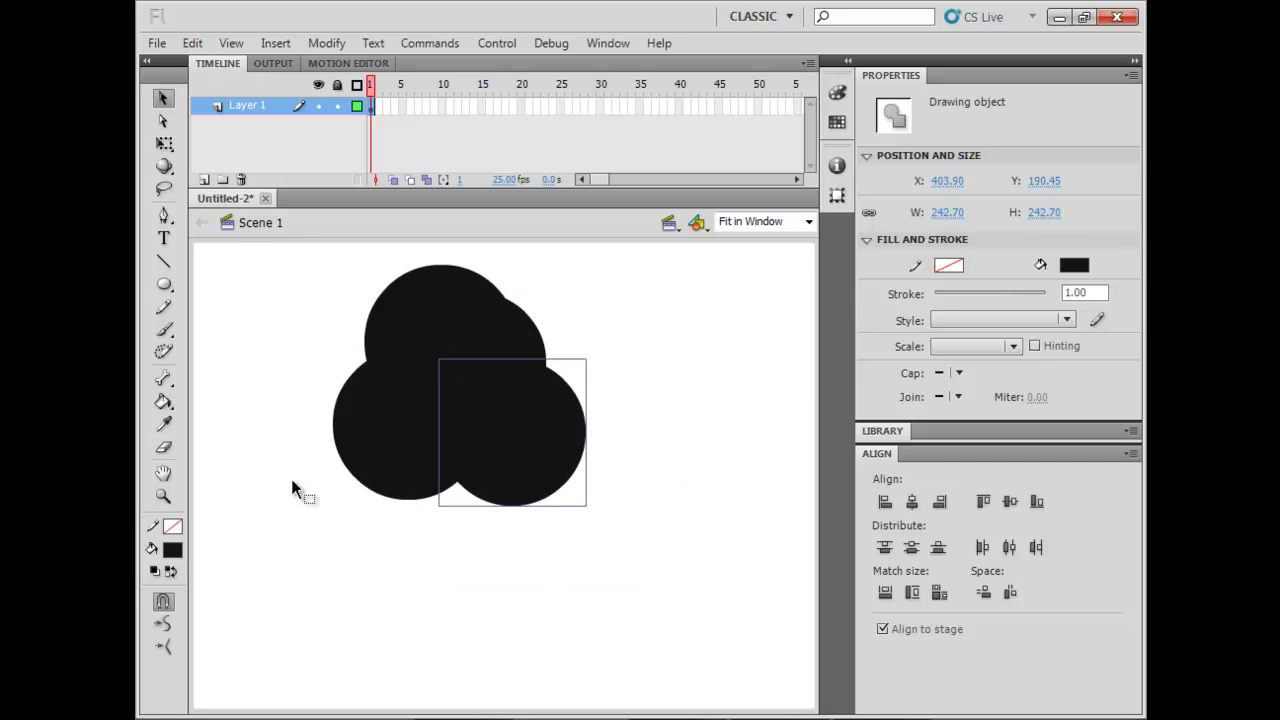
click(297, 607)
Turn off Object Drawing and draw three overlapping black circles below the existing cluster.
click(164, 284)
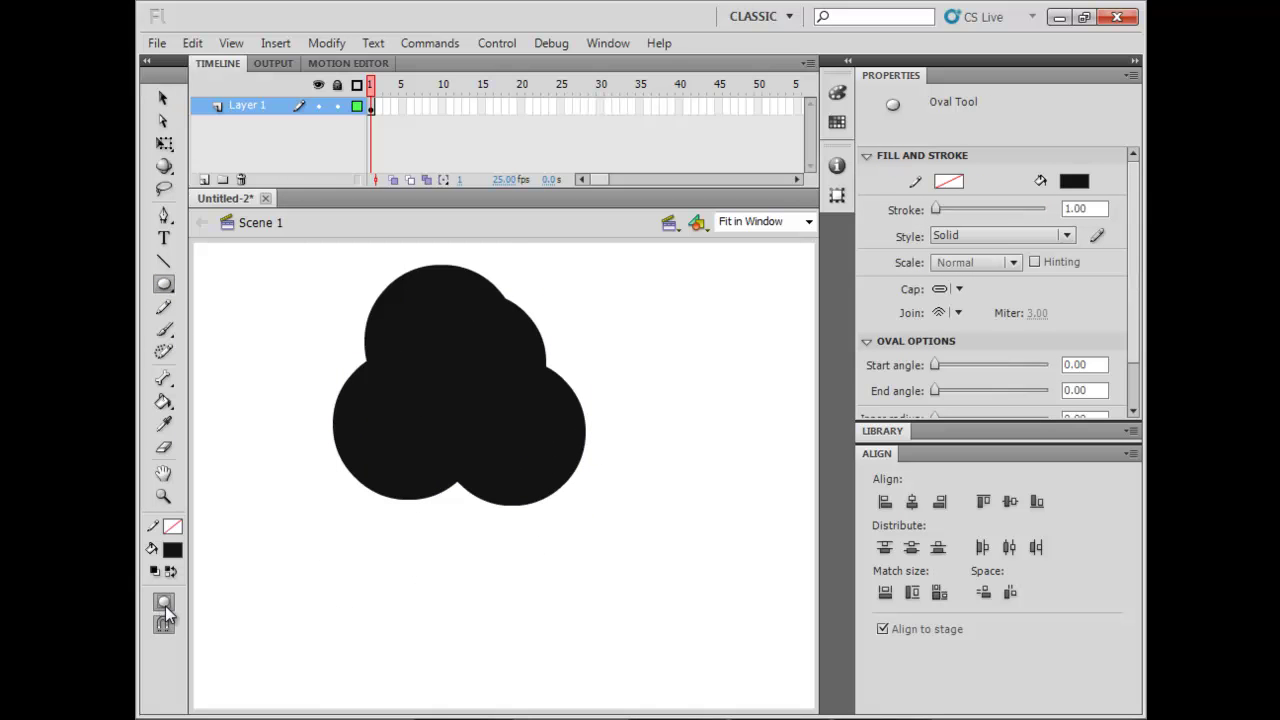
drag(408, 535, 540, 667)
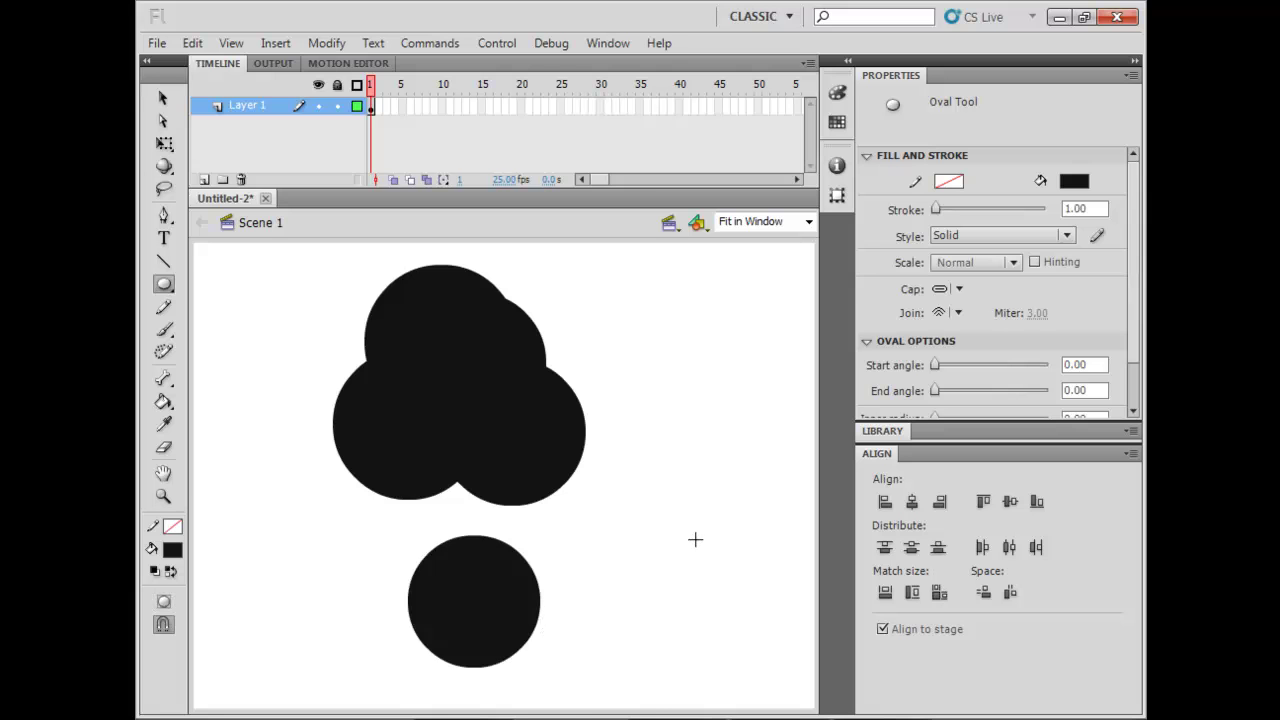
drag(695, 540, 498, 716)
mouse_move(734, 510)
mouse_down()
mouse_move(637, 614)
mouse_move(671, 549)
mouse_move(589, 633)
mouse_up()
Select the merged shape drawn without Object Drawing and shift circles within the upper cluster for comparison.
key(v)
click(700, 578)
click(534, 453)
drag(392, 418, 383, 433)
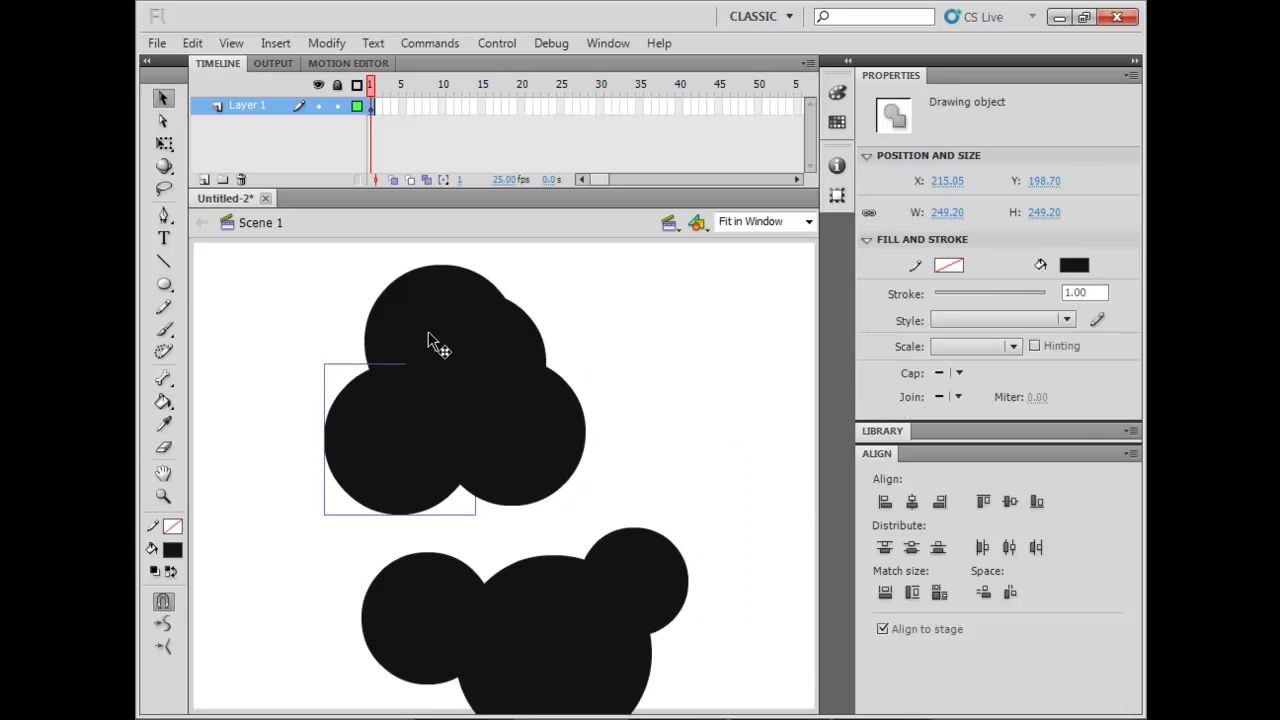
drag(436, 356, 532, 332)
drag(556, 430, 559, 434)
Delete all the test circles from the stage.
drag(764, 342, 340, 620)
key(Delete)
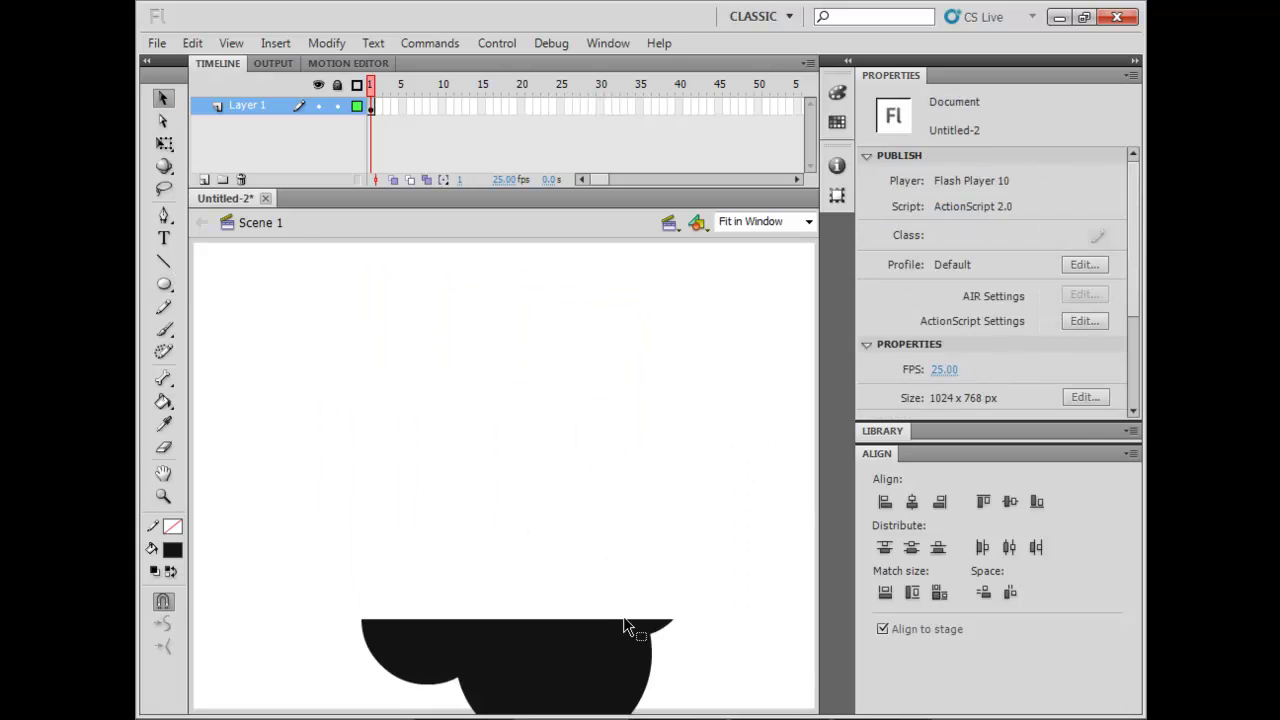
click(624, 621)
key(Delete)
Turn Object Drawing on and draw a round black head with a narrow upright oval body beneath it.
click(163, 285)
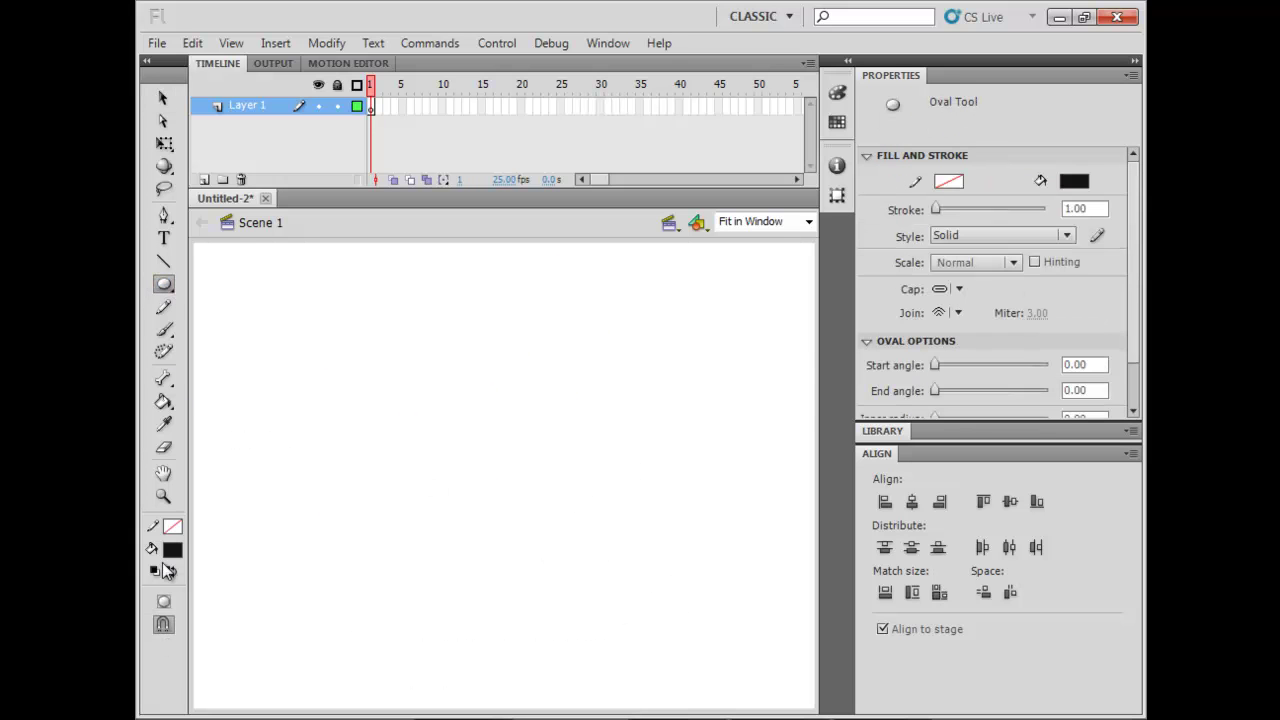
mouse_move(362, 278)
mouse_down()
mouse_move(494, 382)
mouse_move(494, 410)
mouse_up()
drag(402, 360, 444, 556)
key(v)
mouse_move(420, 476)
mouse_down()
mouse_move(420, 450)
mouse_move(432, 457)
mouse_up()
click(466, 366)
click(452, 475)
click(295, 375)
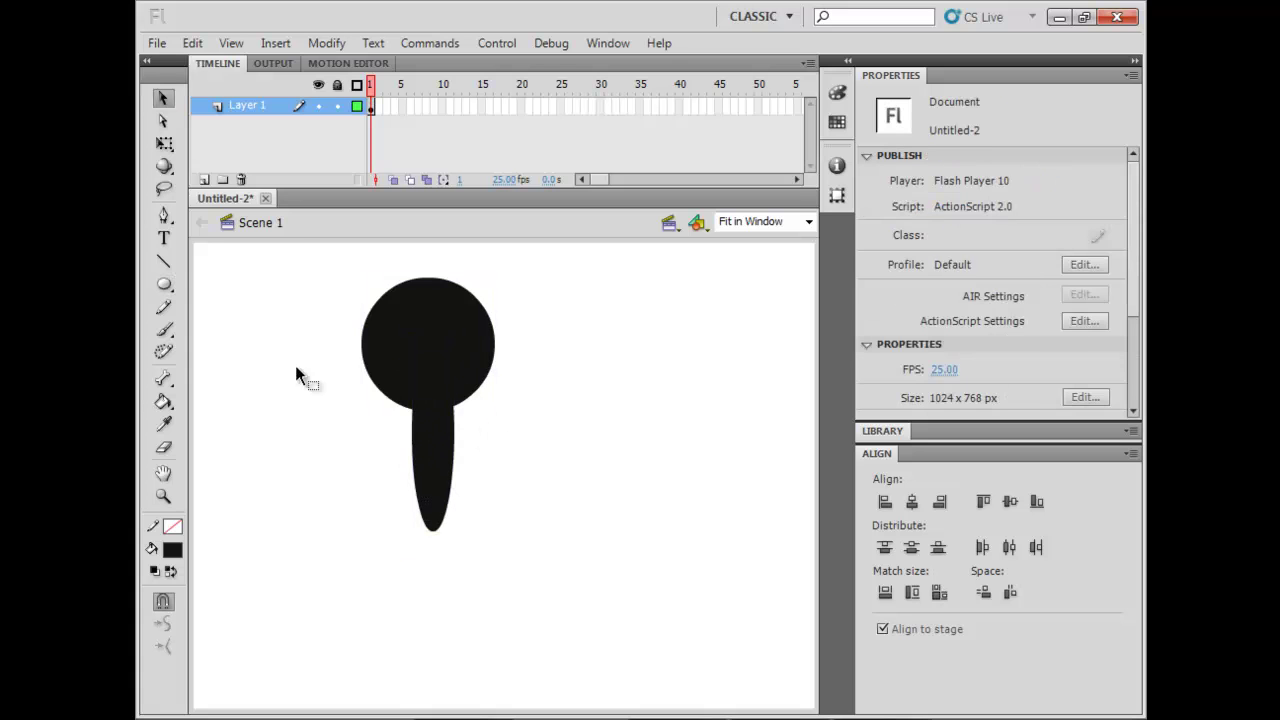
Draw a three-line bent leg with a foot below the body and give it a black 20.60 stroke.
click(164, 261)
mouse_move(435, 538)
mouse_down()
mouse_move(466, 589)
mouse_move(459, 674)
mouse_move(500, 683)
mouse_move(490, 675)
mouse_up()
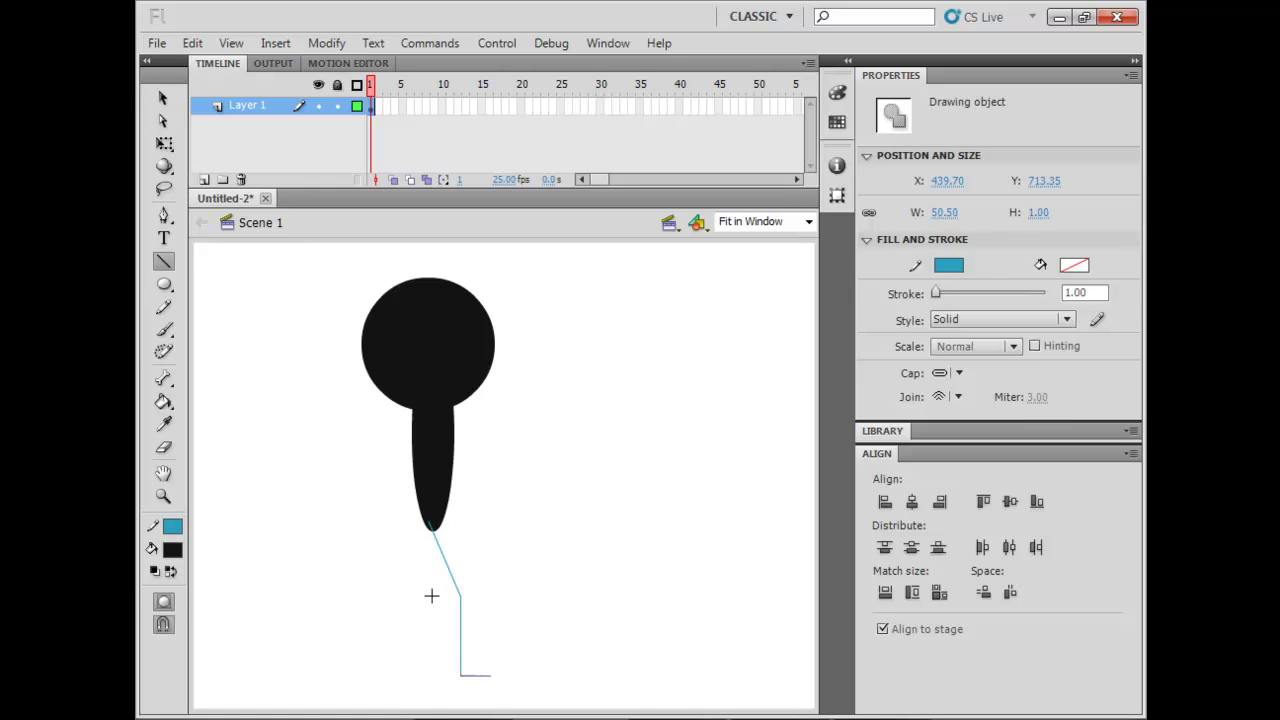
key(v)
drag(413, 561, 524, 694)
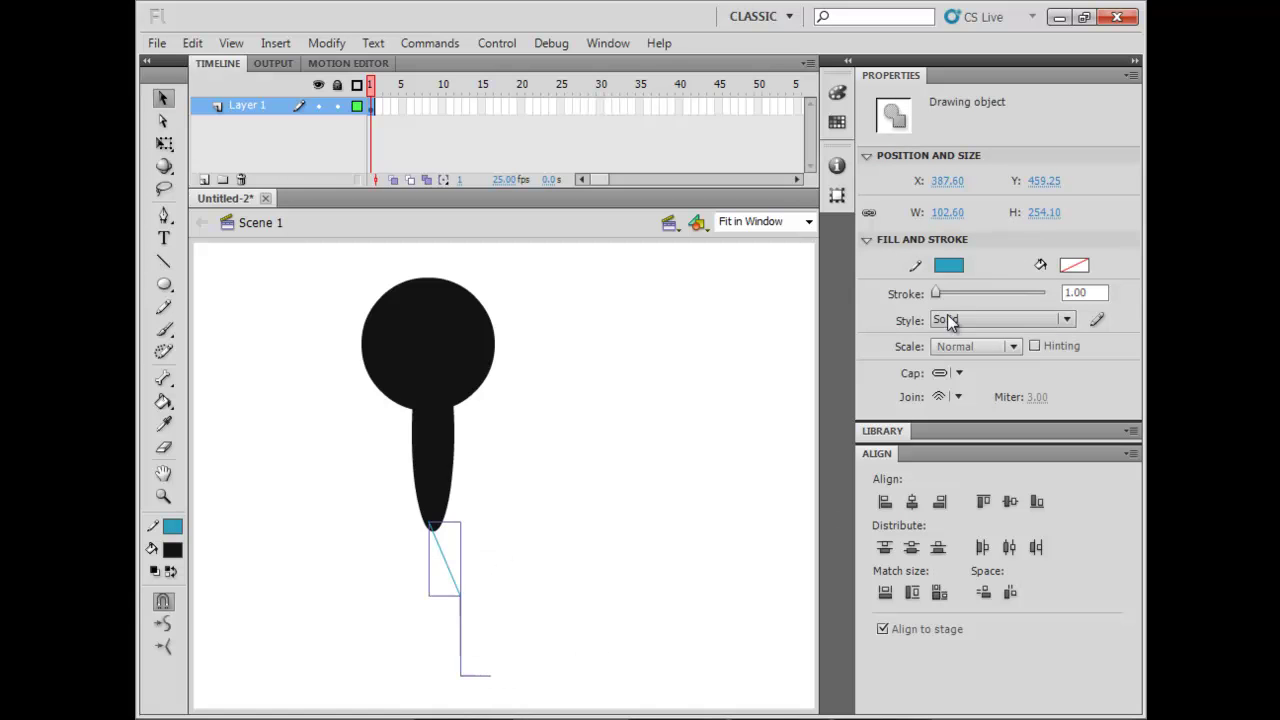
drag(937, 293, 948, 292)
click(949, 265)
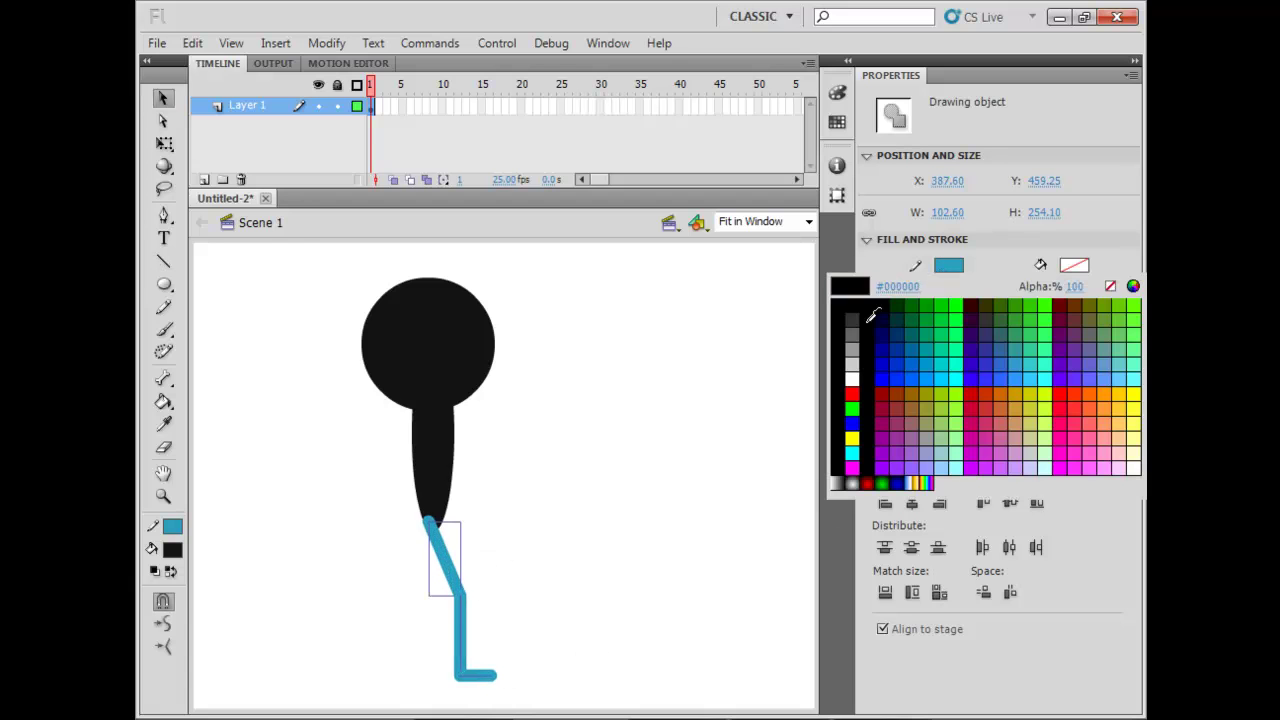
click(875, 318)
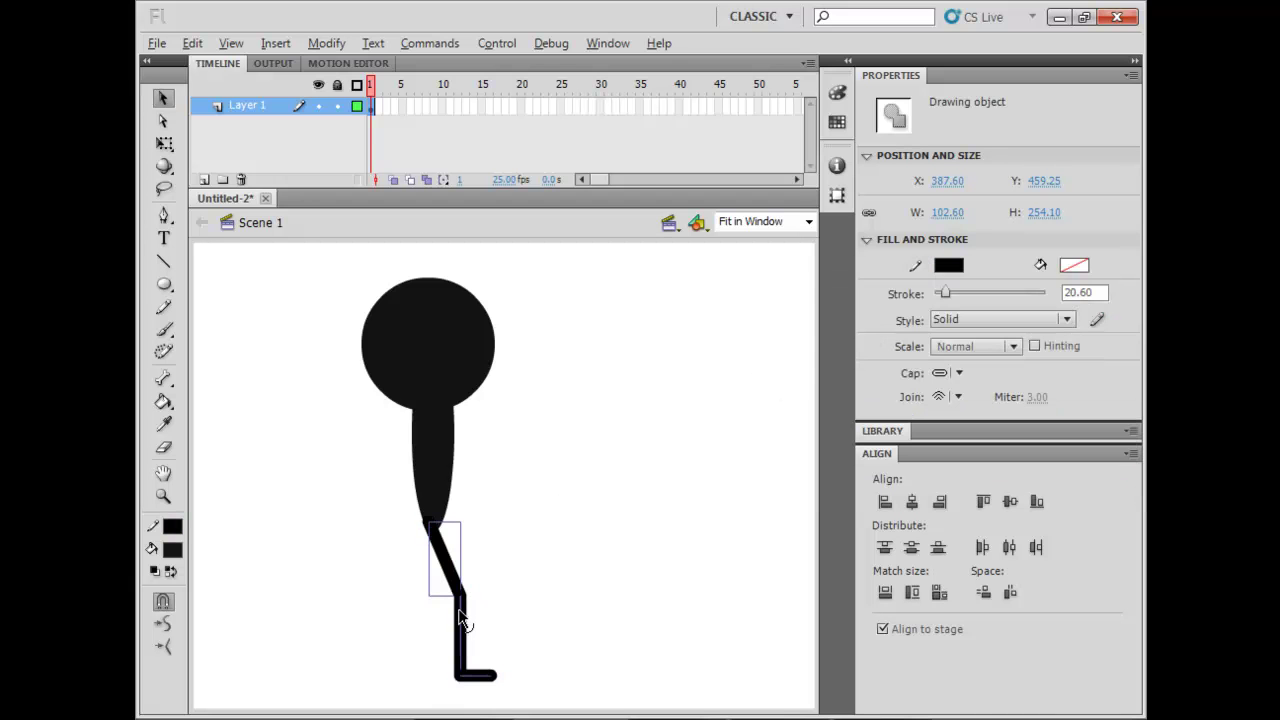
Place a copy of the leg to the left of the original.
drag(460, 622, 379, 612)
click(536, 598)
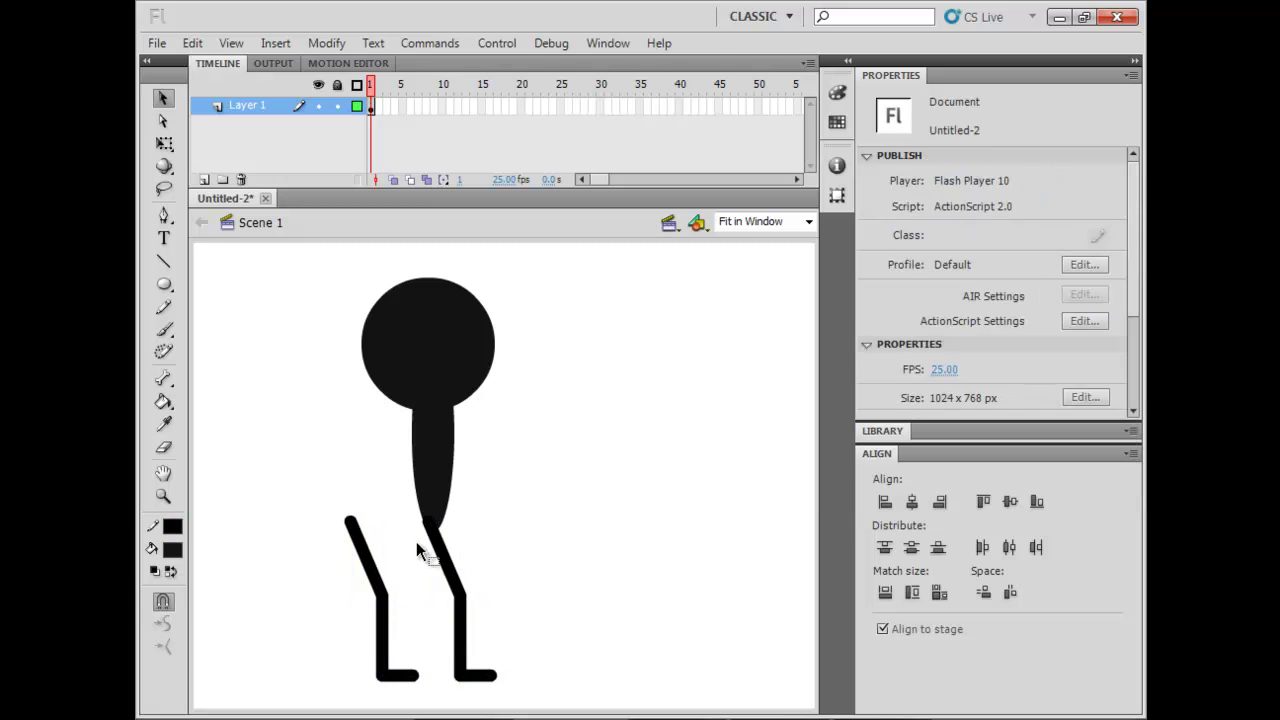
Draw a bent two-segment arm on each side of the upper body with the Line tool.
click(164, 261)
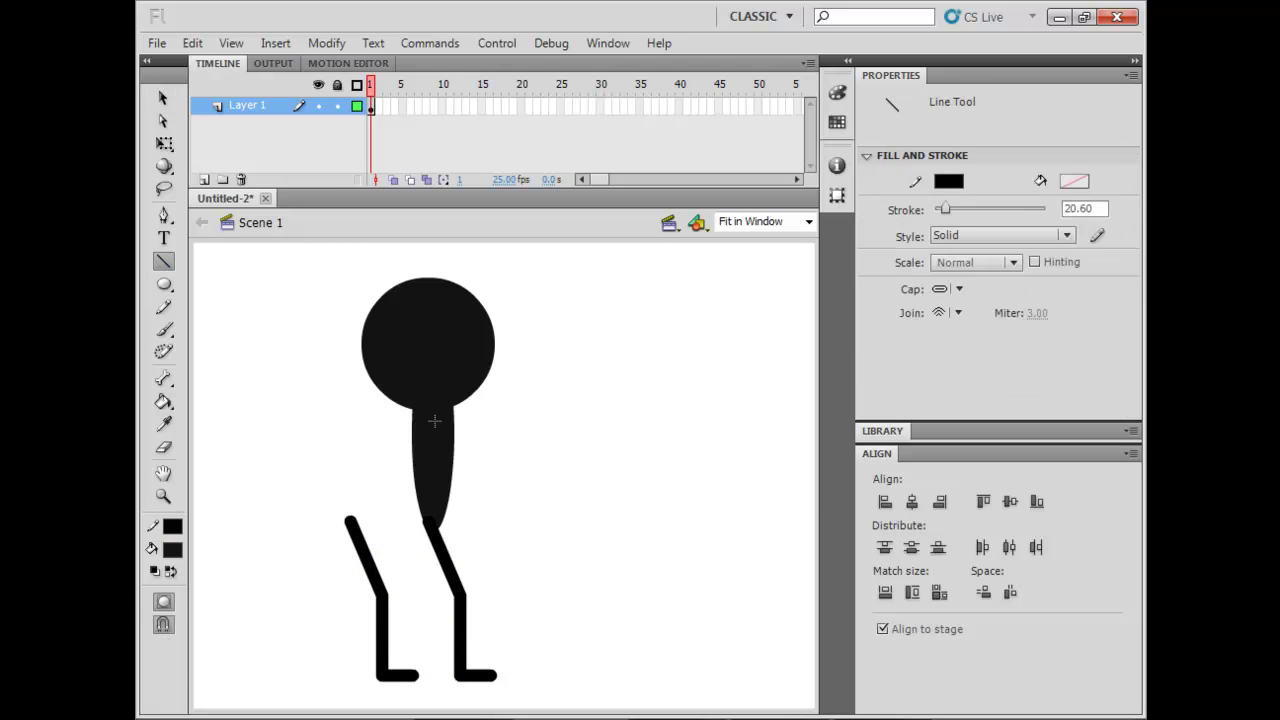
drag(434, 421, 344, 430)
key(ctrl+z)
mouse_move(436, 412)
mouse_down()
mouse_move(354, 463)
mouse_move(491, 451)
mouse_move(499, 462)
mouse_up()
mouse_move(499, 462)
mouse_down()
mouse_move(563, 460)
mouse_move(554, 441)
mouse_up()
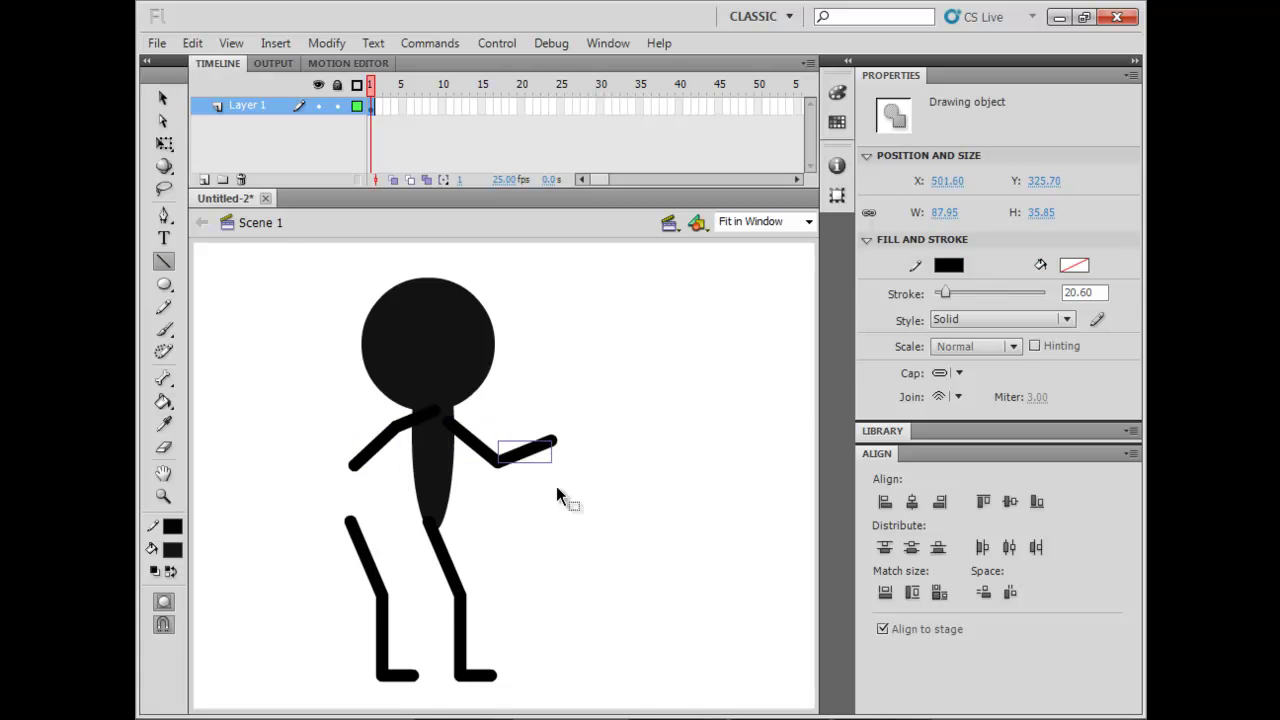
Shift the rear arm's two segments slightly left and down, keeping the shoulder end on the body.
key(v)
click(372, 572)
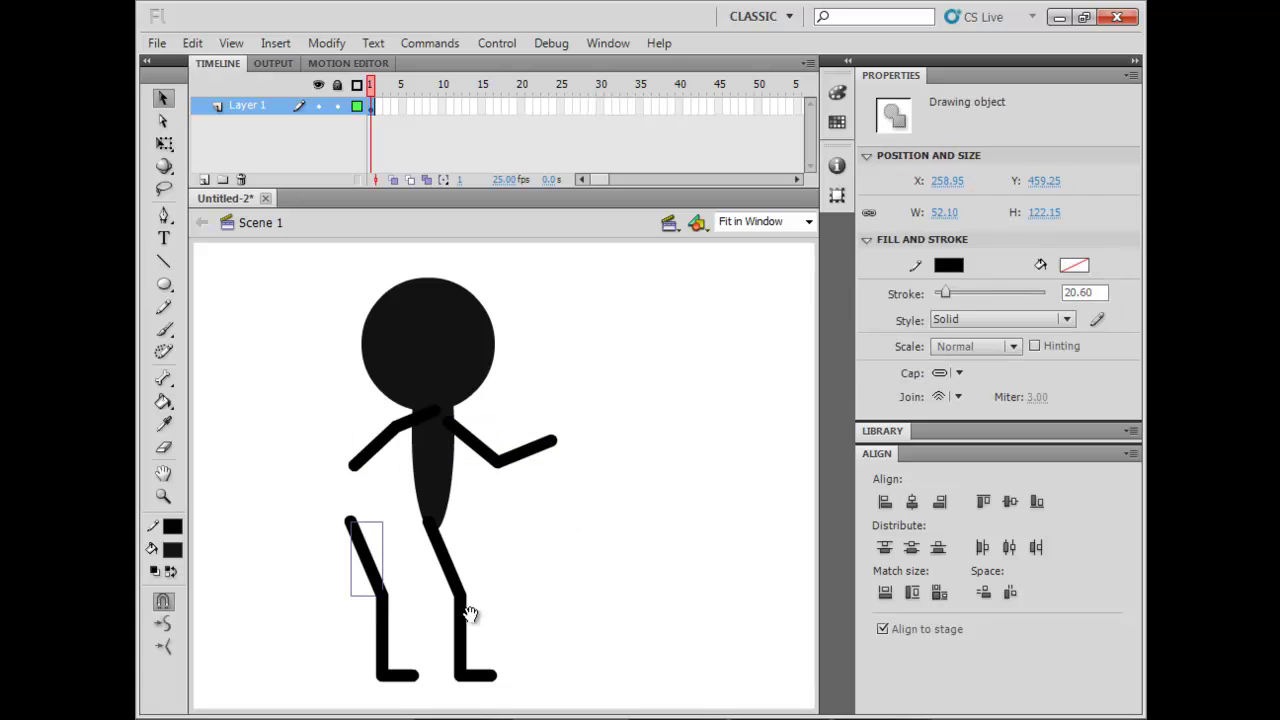
click(393, 437)
shift+click(366, 456)
drag(336, 467, 339, 468)
drag(516, 496, 480, 440)
drag(354, 583, 414, 673)
click(434, 634)
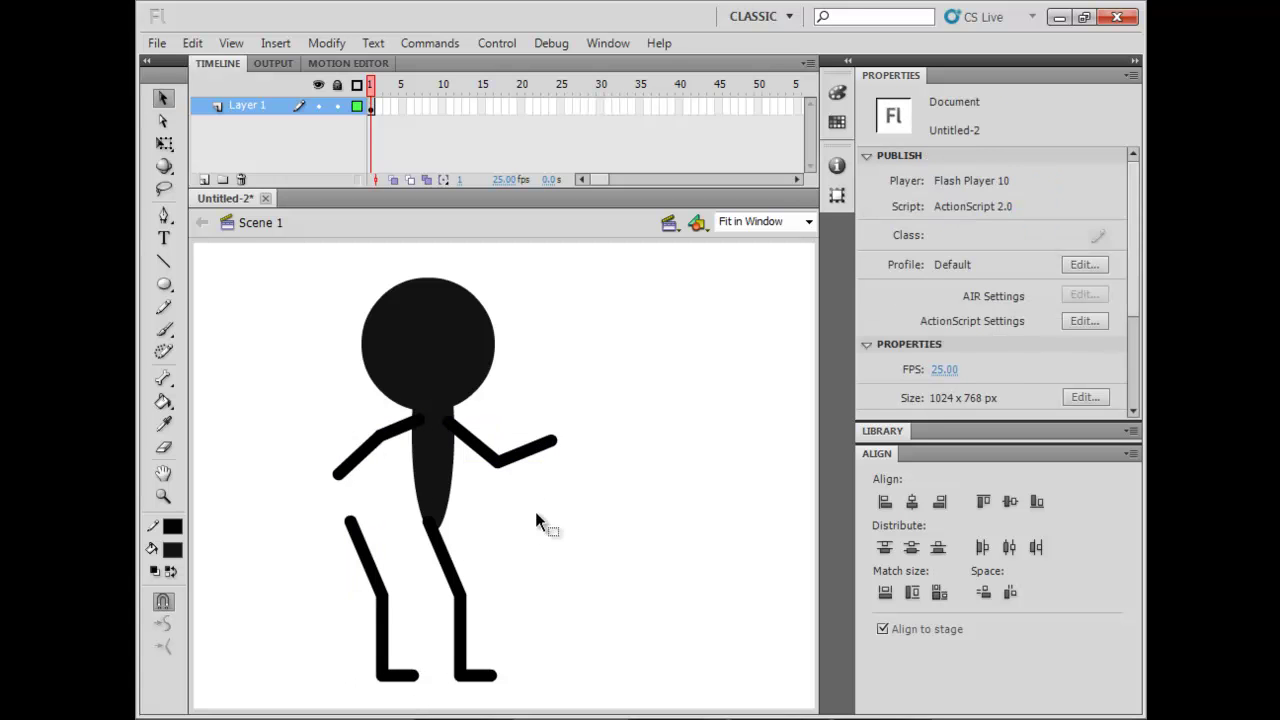
Select all segments of the front leg and nudge it slightly to the right.
drag(509, 580, 455, 680)
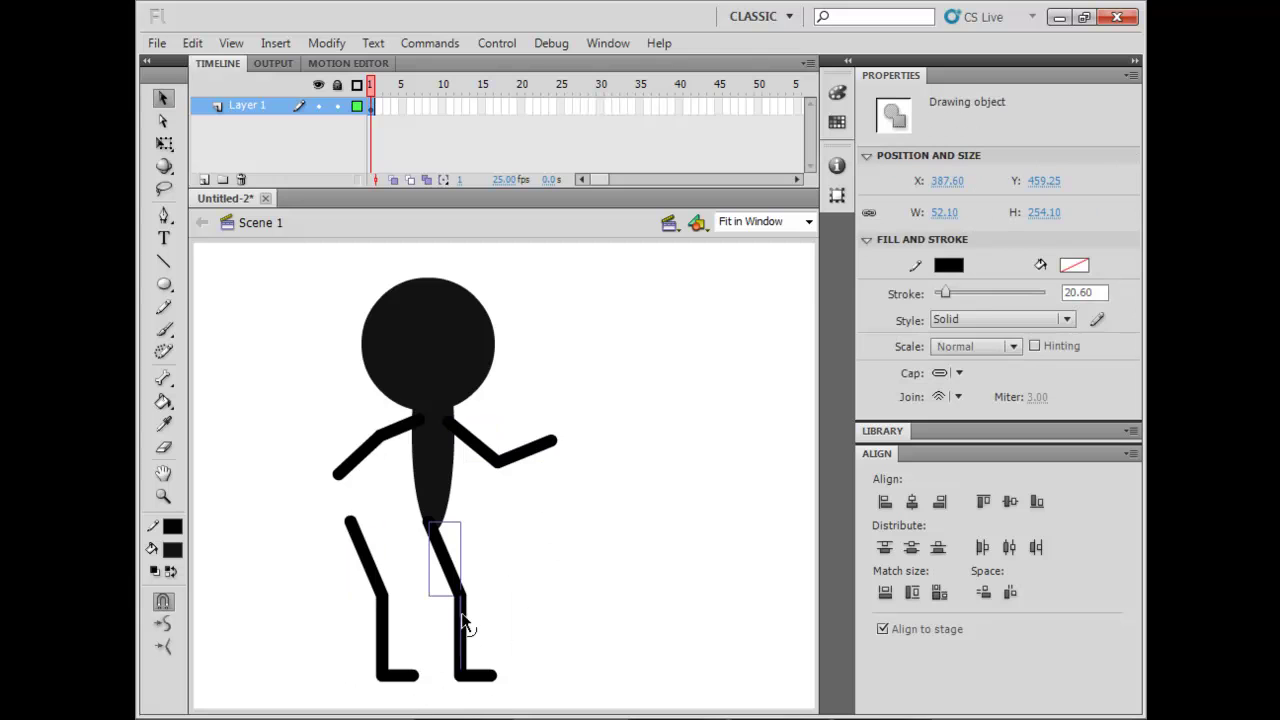
key(Right)
key(Right)
key(Right)
key(Right)
Rotate the copied leg into a trailing walking pose with its lower part bent back and attach it at the hip.
drag(525, 649, 497, 690)
drag(334, 577, 374, 691)
key(q)
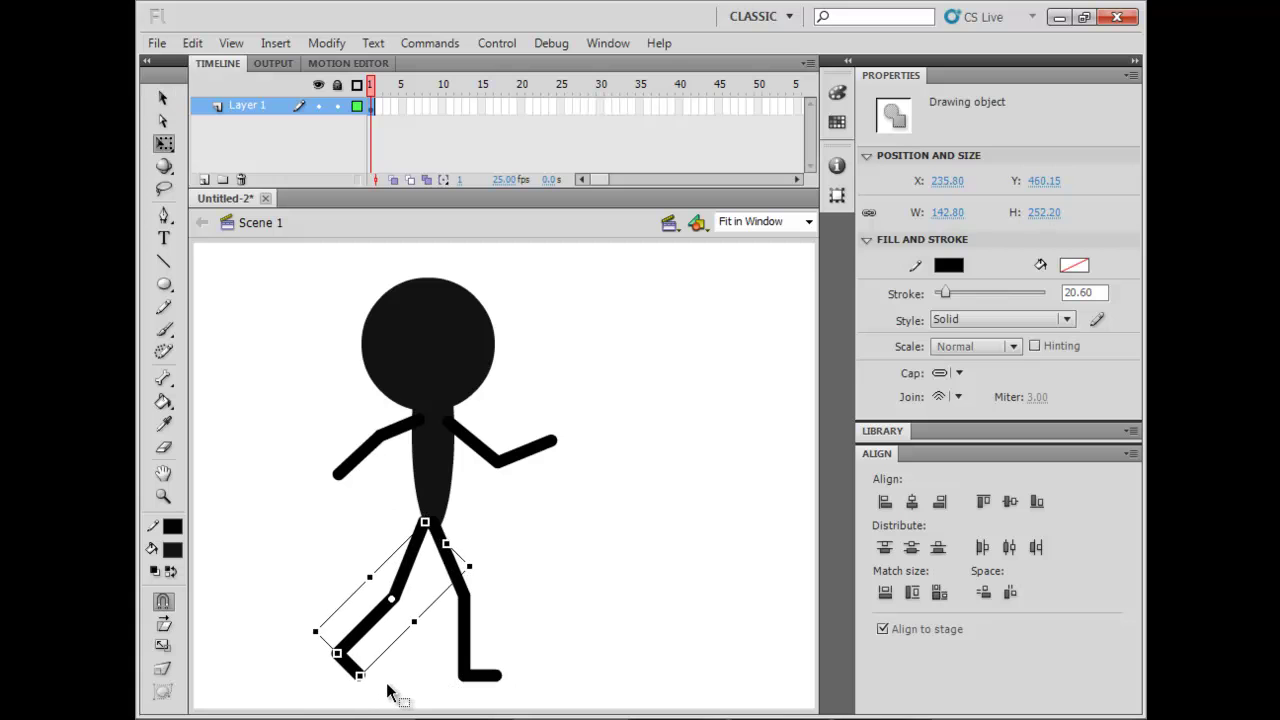
click(440, 694)
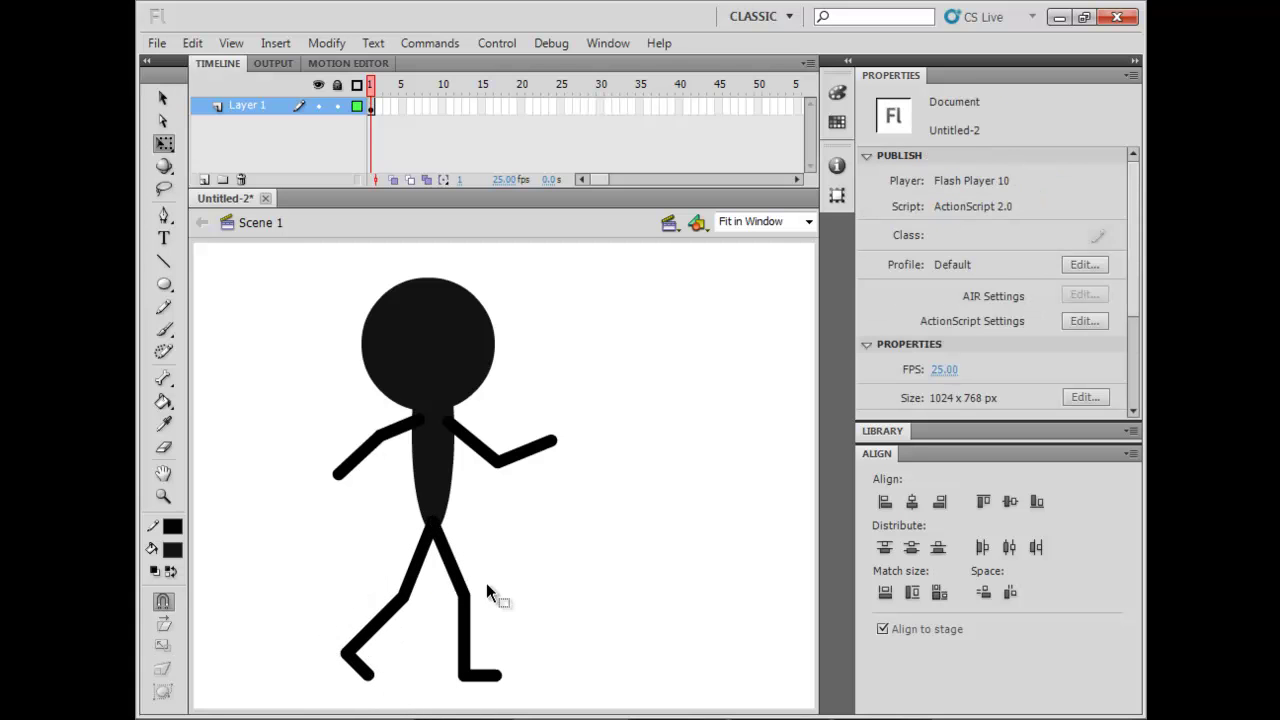
Send the rear leg behind all the other shapes.
click(363, 616)
right_click(407, 578)
mouse_move(560, 457)
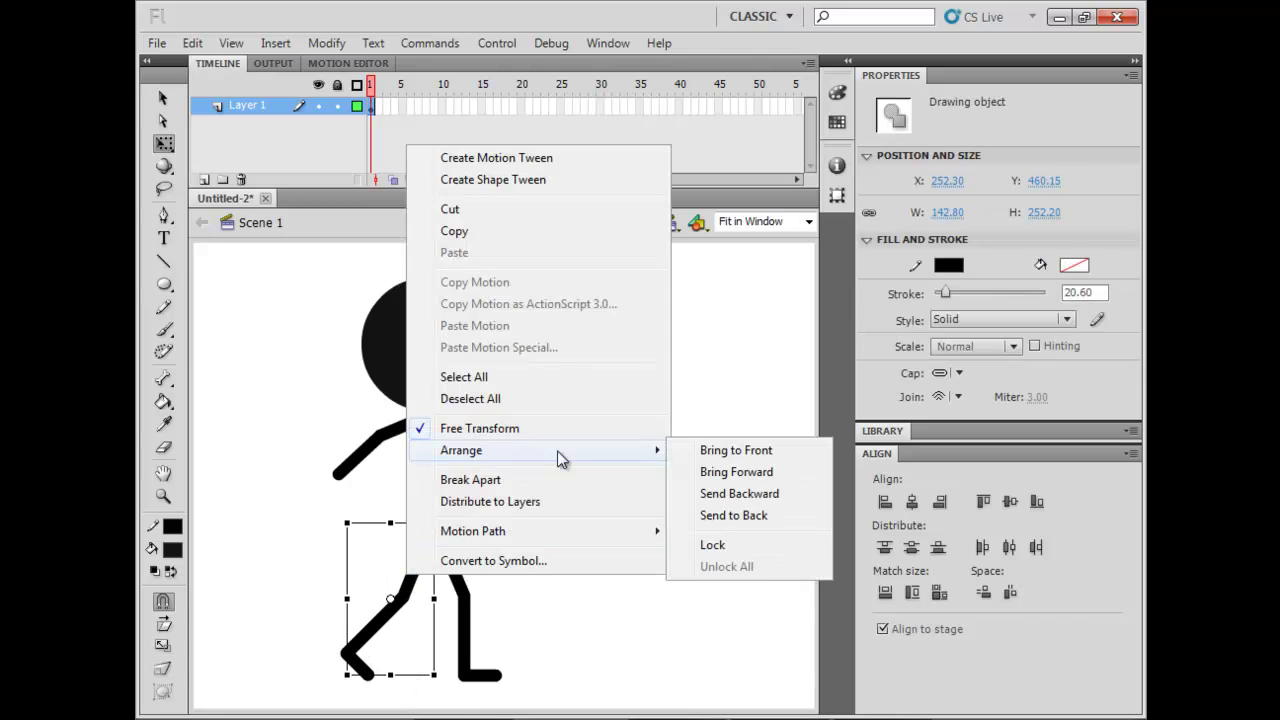
click(736, 522)
Nudge the rear leg vertically to Y 442.00 so its upper end meets the hip.
key(Up)
key(Up)
key(Up)
key(Up)
key(Up)
key(Up)
key(Up)
key(Up)
key(Up)
key(Up)
key(Up)
key(Up)
key(Up)
key(Up)
key(Up)
key(Up)
key(Up)
key(Up)
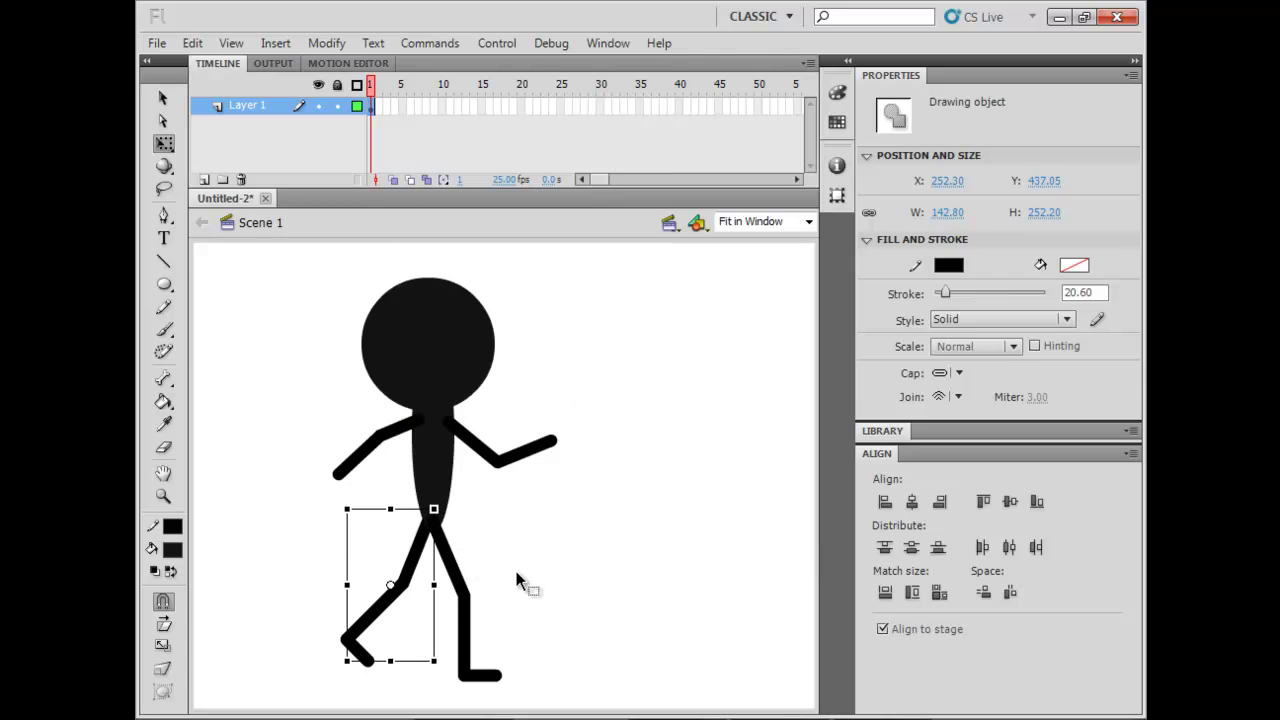
key(shift+Up)
key(shift+Up)
key(shift+Up)
key(shift+Up)
key(shift+Up)
key(shift+Up)
key(shift+Up)
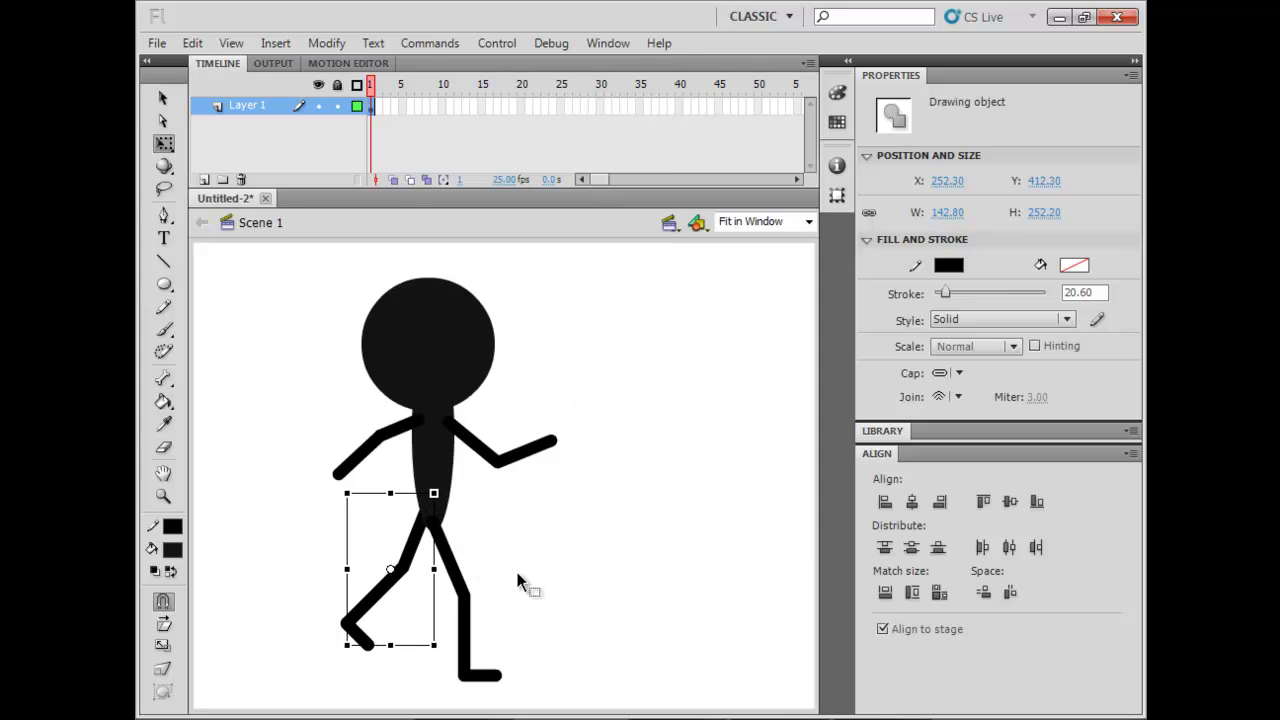
key(shift+Down)
key(shift+Down)
key(shift+Down)
key(shift+Down)
key(shift+Down)
key(shift+Down)
key(shift+Down)
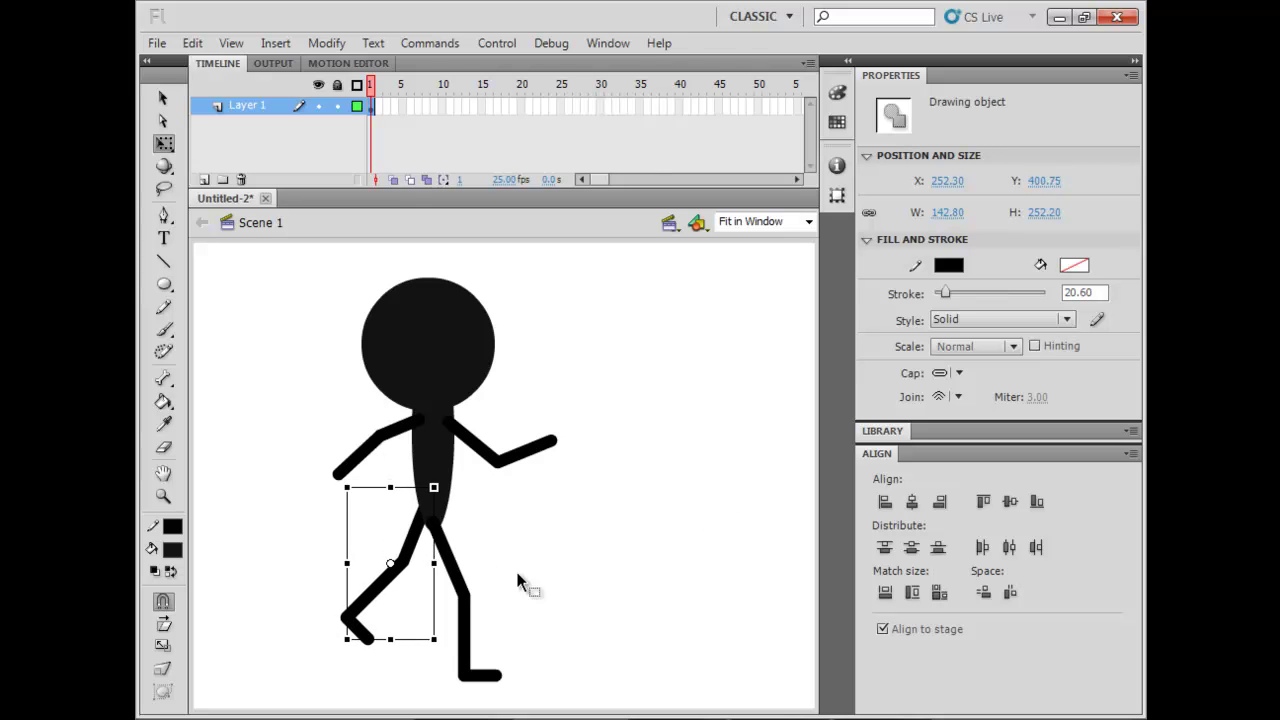
key(Up)
key(Up)
key(Up)
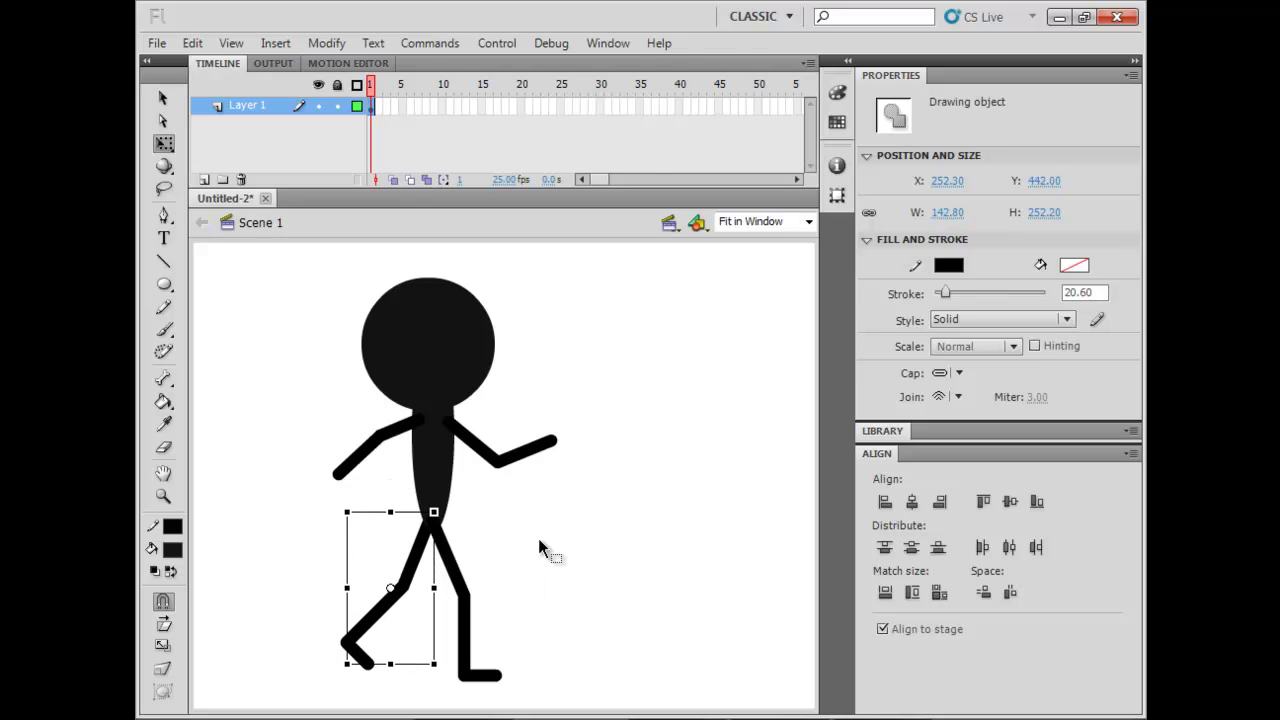
Nudge the rear arm right and the front arm left to X 397.10 so both attach to the upper body.
drag(314, 408, 420, 490)
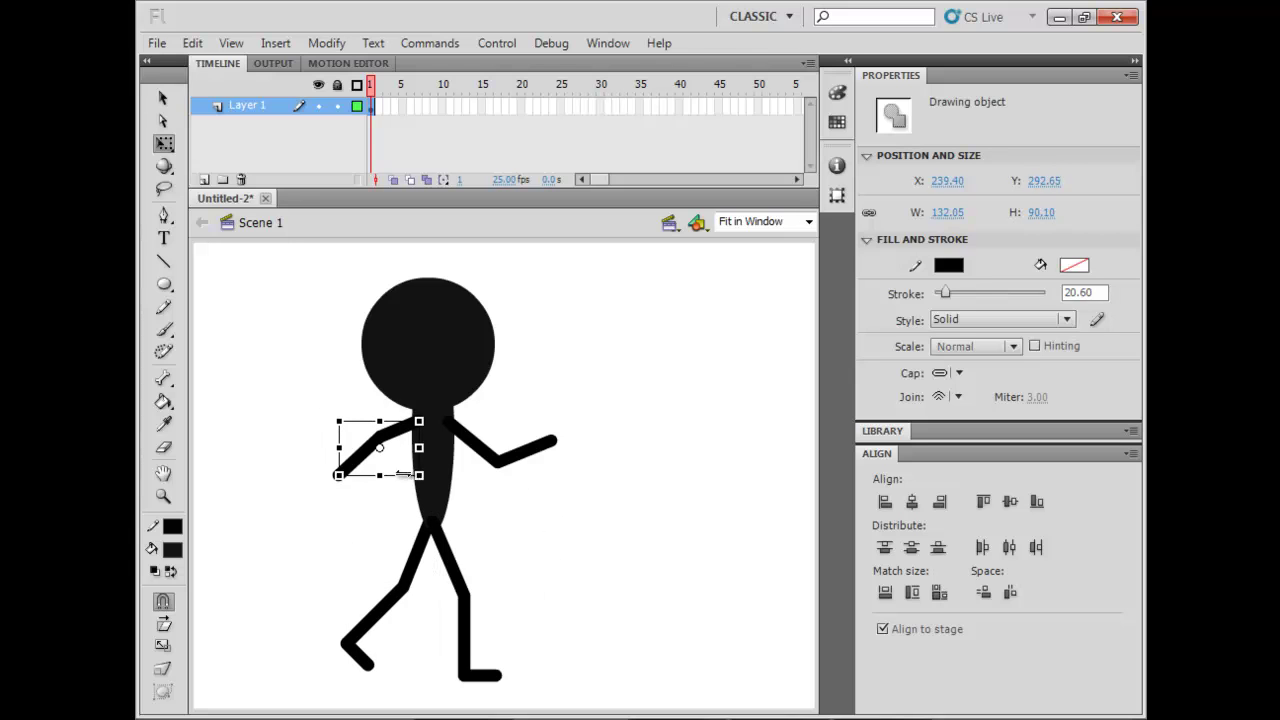
key(Right)
key(Right)
drag(594, 495, 501, 436)
key(Left)
key(Left)
key(Left)
key(Left)
key(Left)
key(Left)
key(Left)
key(Left)
key(Left)
key(Left)
key(Left)
key(Left)
key(Left)
key(Left)
key(Left)
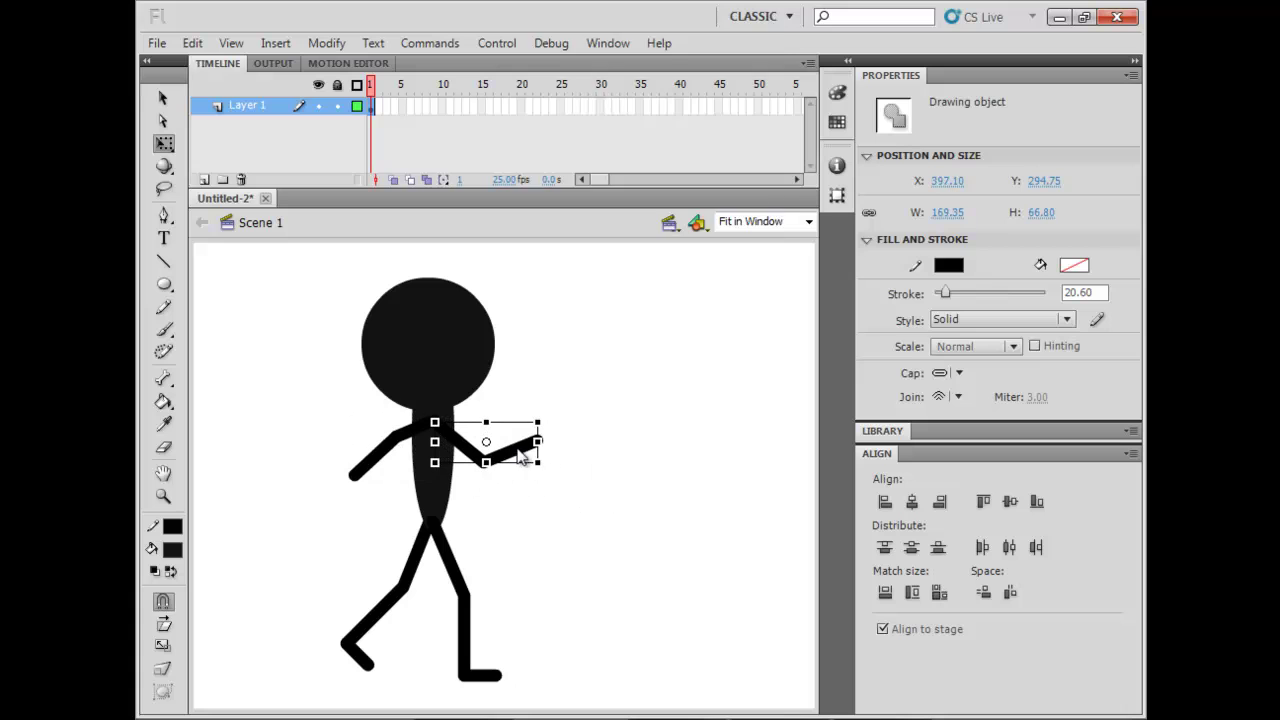
Send the front arm behind all the other shapes.
right_click(518, 450)
click(523, 508)
drag(281, 542, 414, 684)
mouse_move(570, 565)
mouse_down()
mouse_move(474, 457)
mouse_move(476, 440)
mouse_up()
right_click(512, 458)
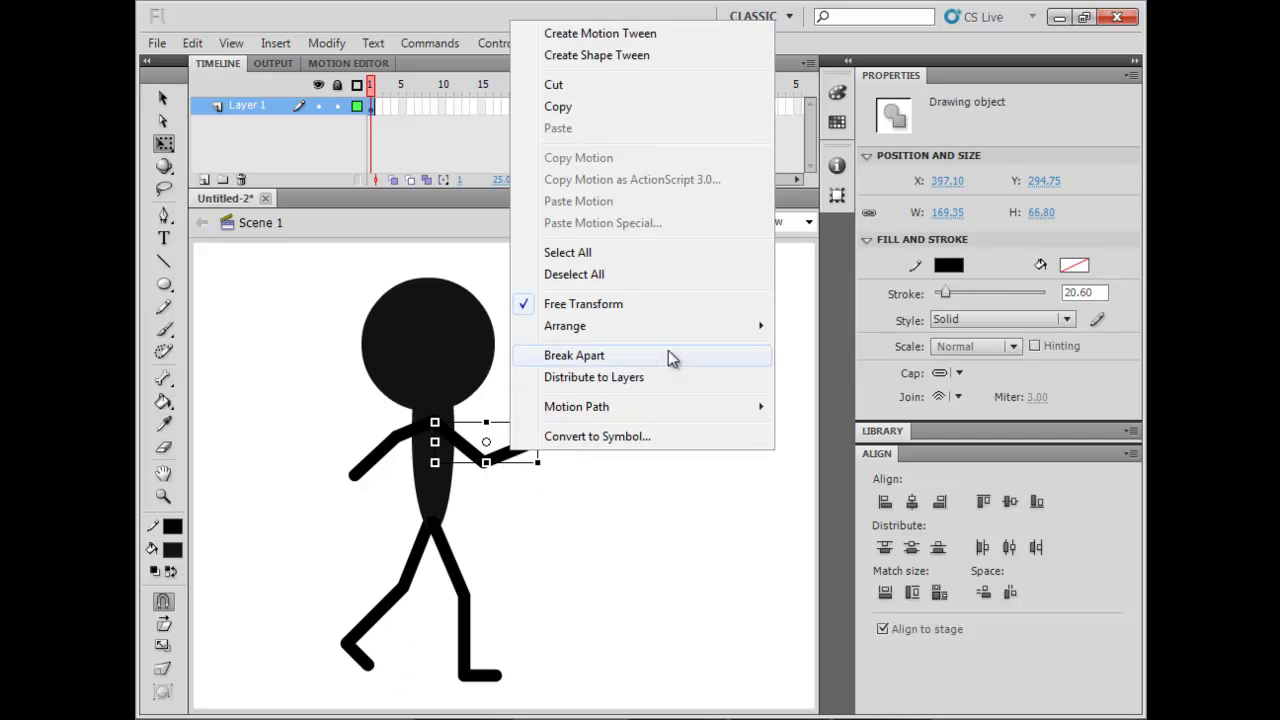
mouse_move(691, 330)
click(851, 391)
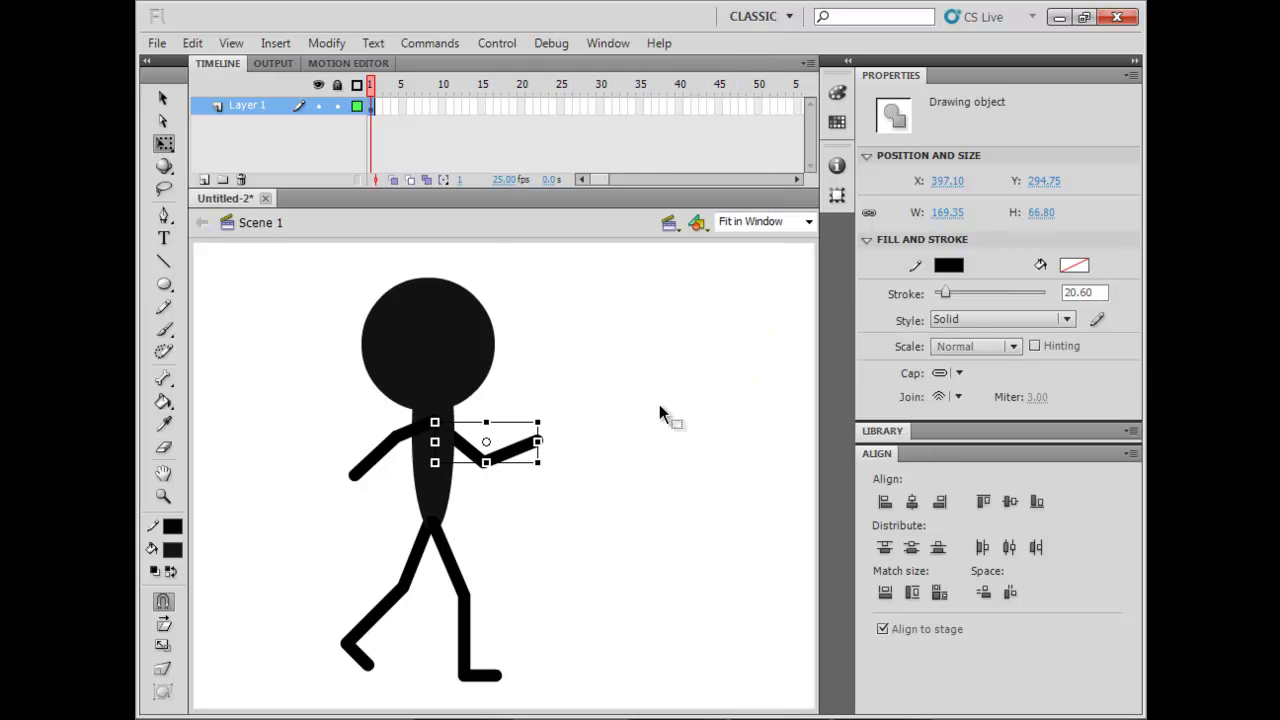
Nudge the front arm slightly upward and deselect it.
key(Up)
key(Up)
key(Up)
key(Up)
key(Up)
click(593, 459)
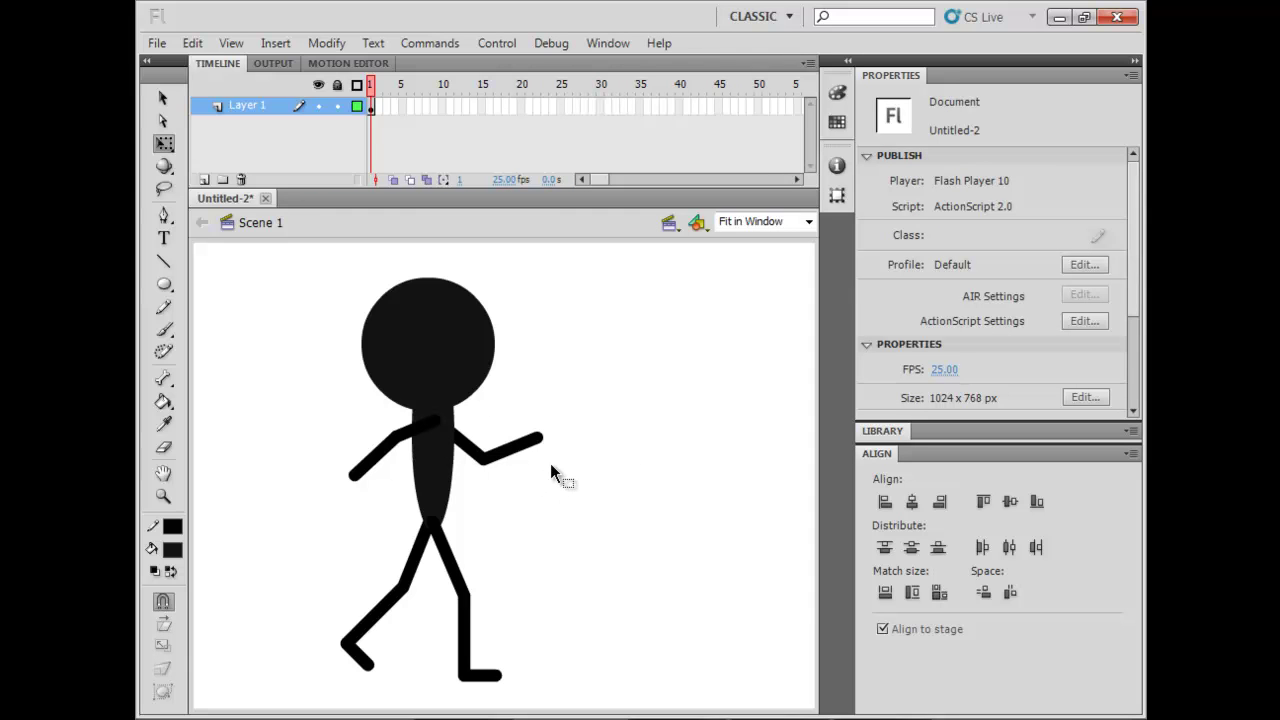
Move the rear arm slightly left and position the front arm at X 398.75, Y 283.20.
drag(335, 491, 396, 421)
mouse_move(548, 500)
mouse_down()
mouse_move(484, 406)
mouse_move(482, 442)
mouse_up()
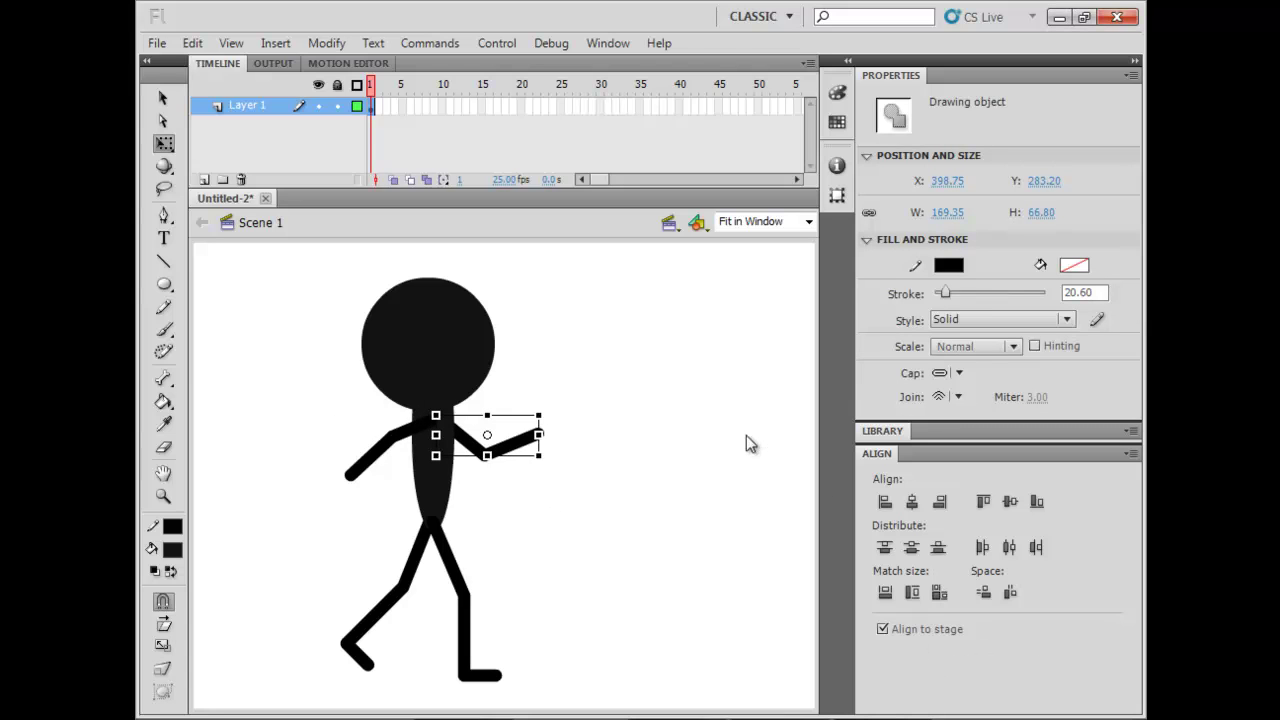
click(639, 369)
Convert the whole stick figure into a graphic symbol named ตัวละครเดิน with a centre registration point.
mouse_move(575, 322)
mouse_down()
mouse_move(462, 404)
mouse_move(266, 656)
mouse_move(259, 684)
mouse_up()
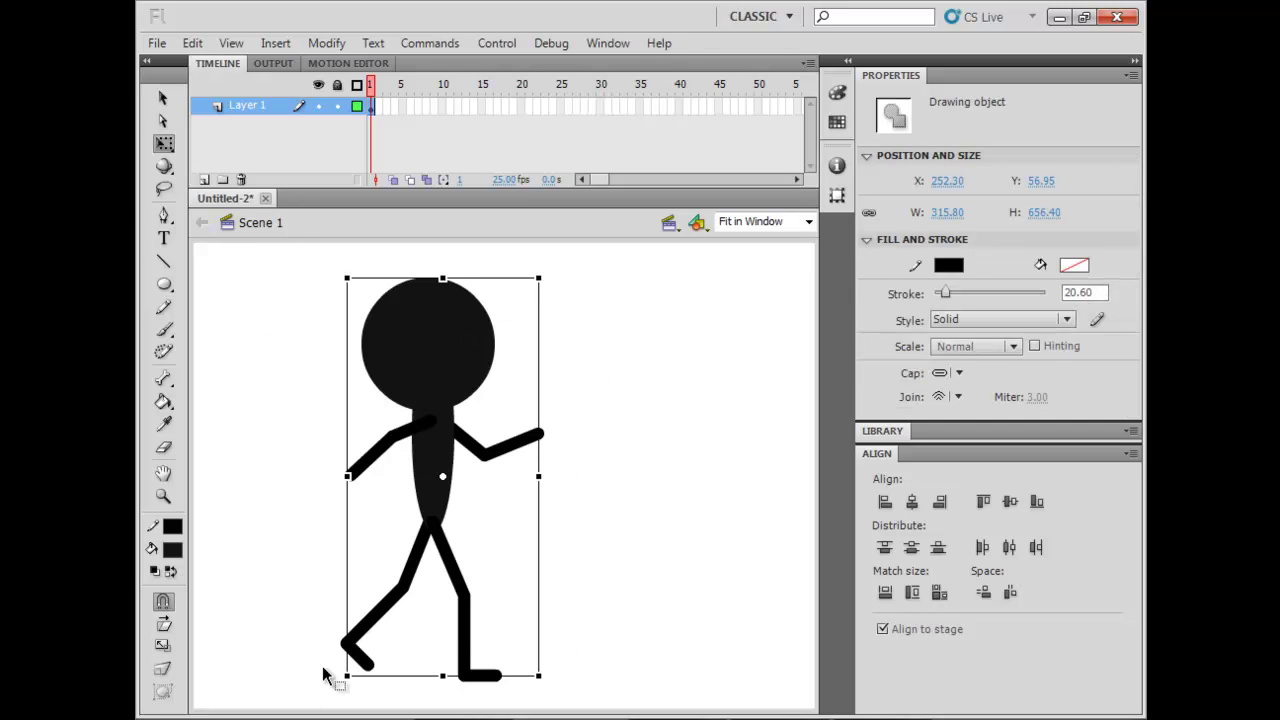
click(608, 449)
mouse_move(621, 327)
mouse_down()
mouse_move(308, 589)
mouse_move(290, 683)
mouse_up()
right_click(438, 331)
click(528, 705)
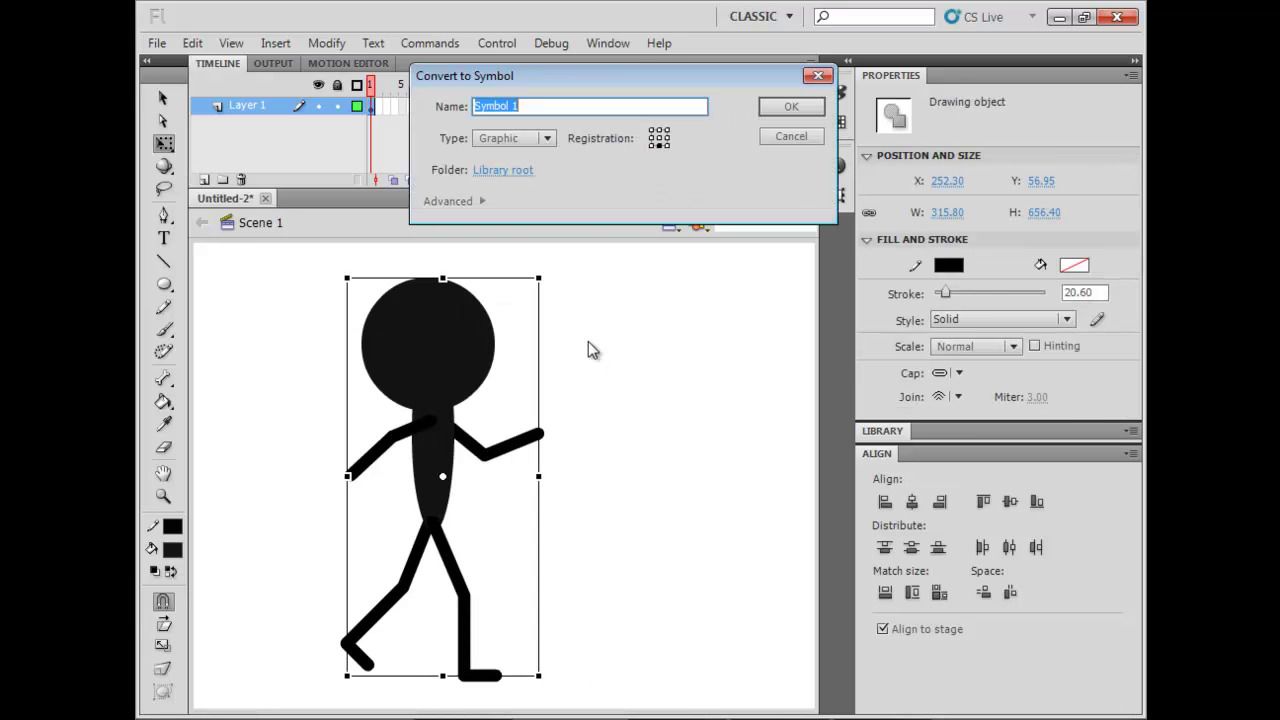
text(gy)
click(659, 138)
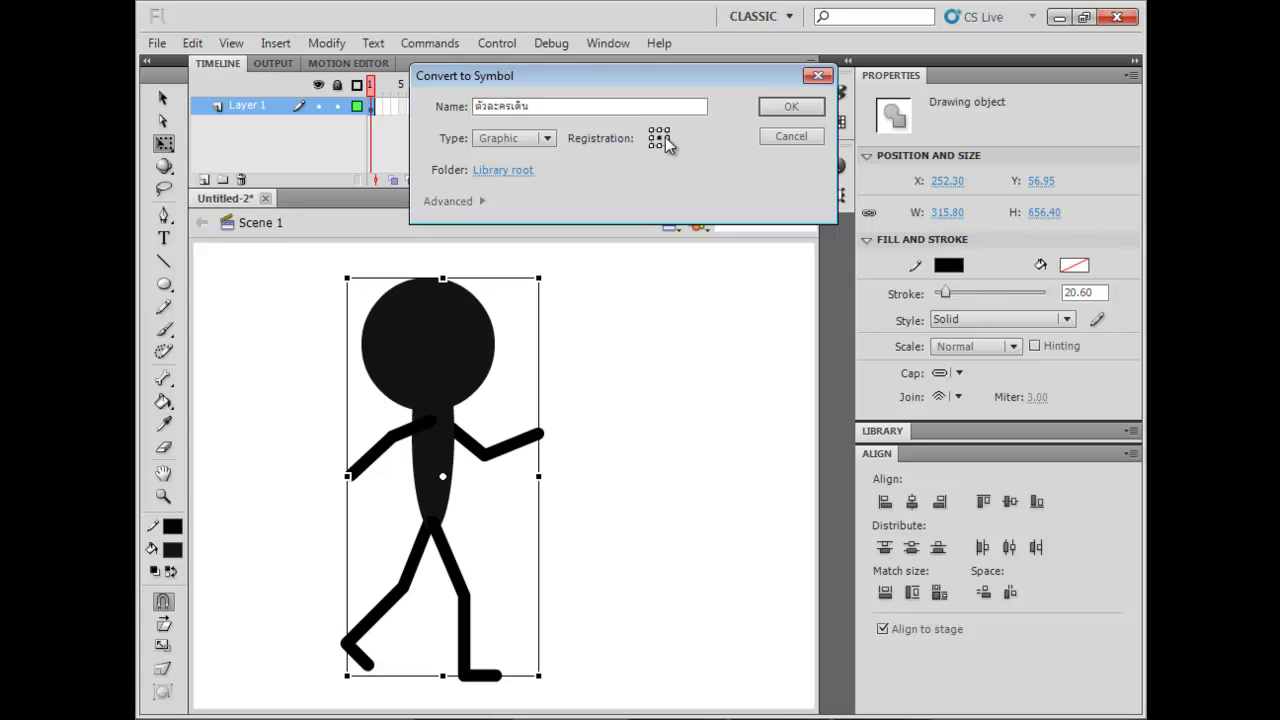
click(775, 106)
click(628, 347)
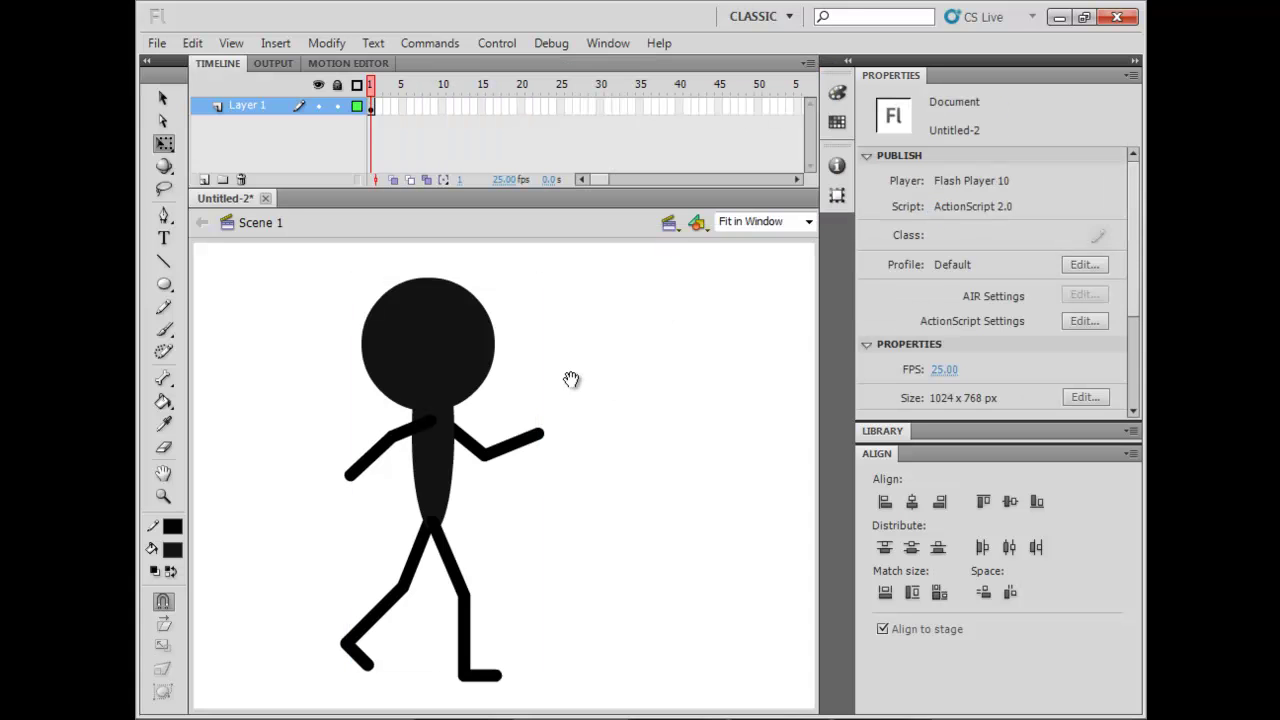
Open the figure symbol for editing and distribute all of its shapes to separate layers.
click(470, 335)
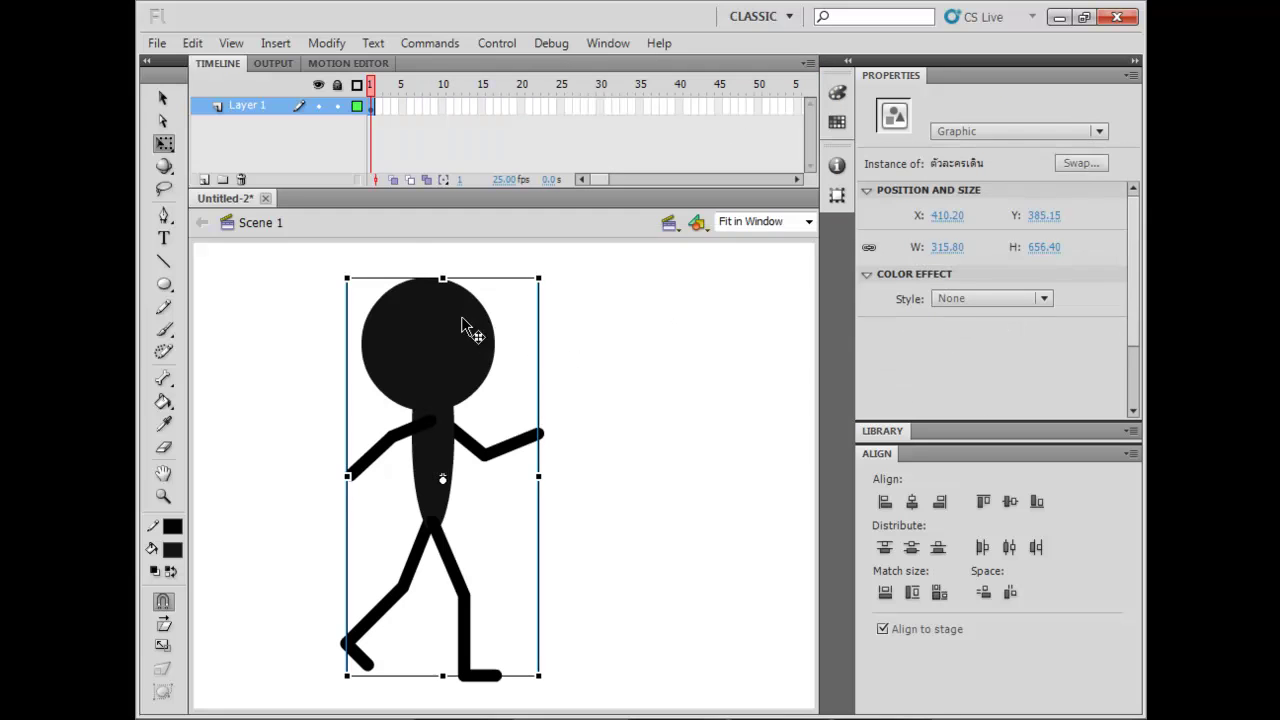
double_click(445, 333)
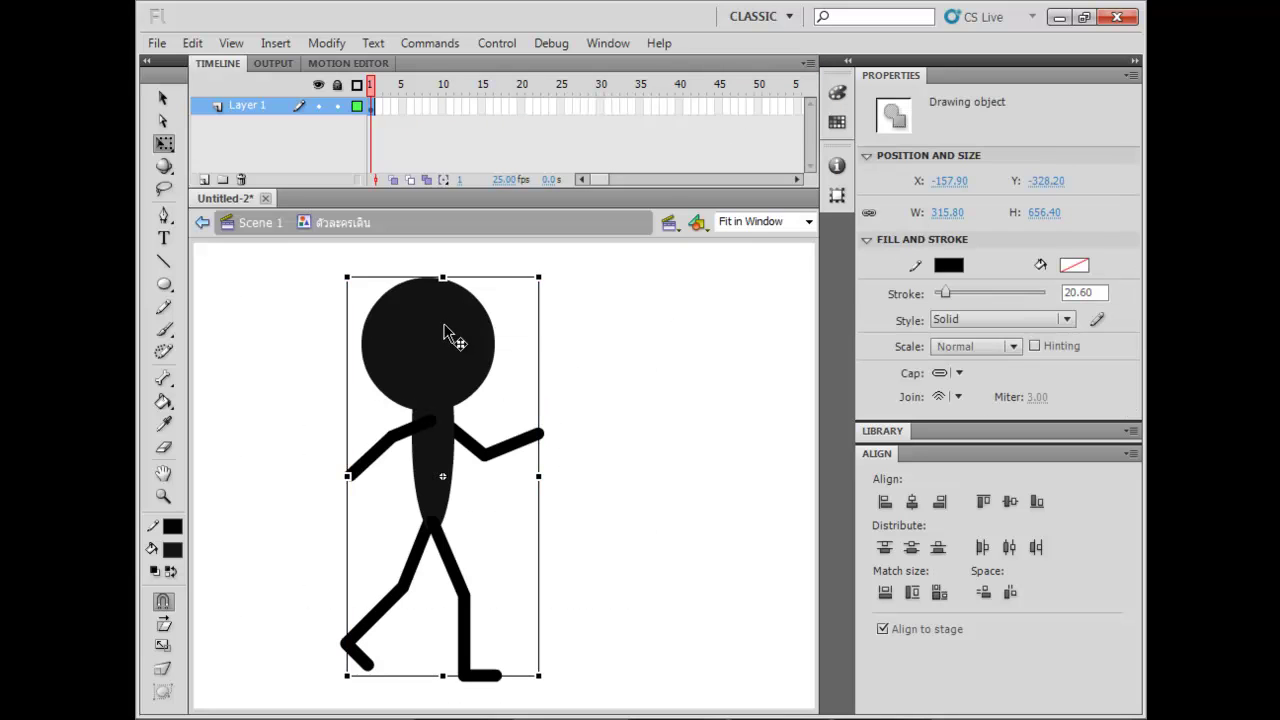
drag(604, 314, 320, 690)
right_click(464, 378)
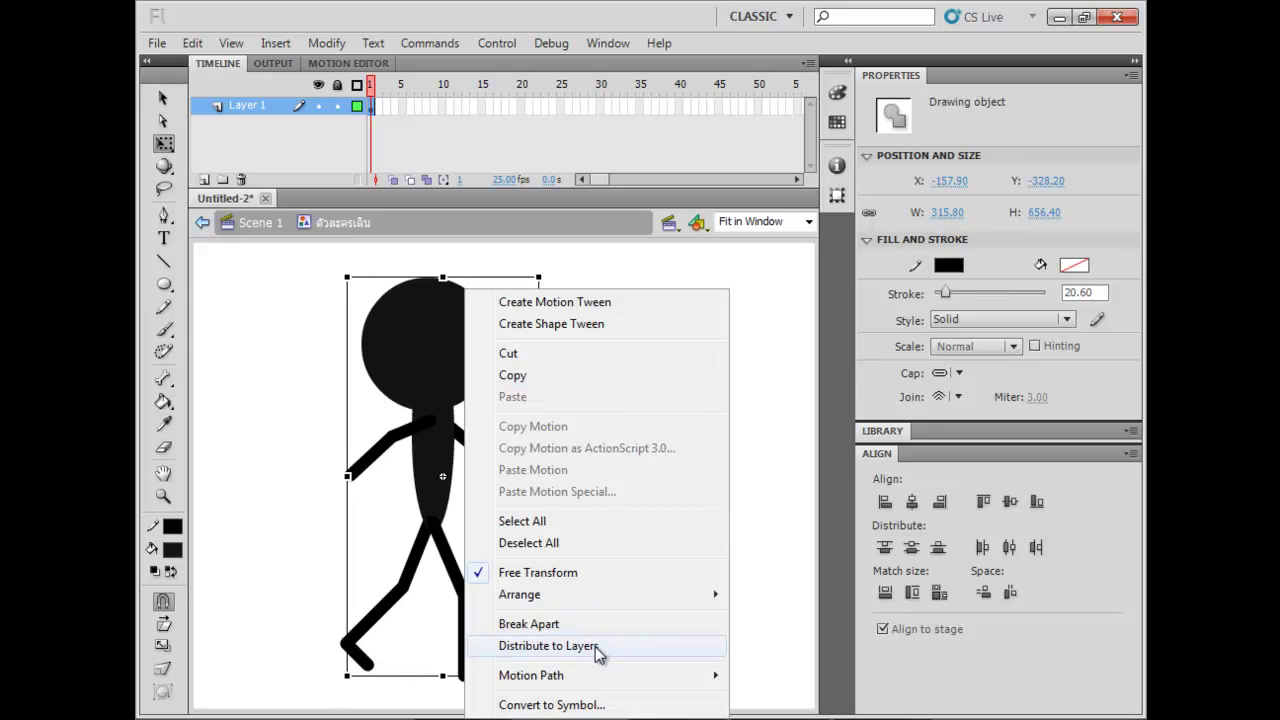
click(548, 646)
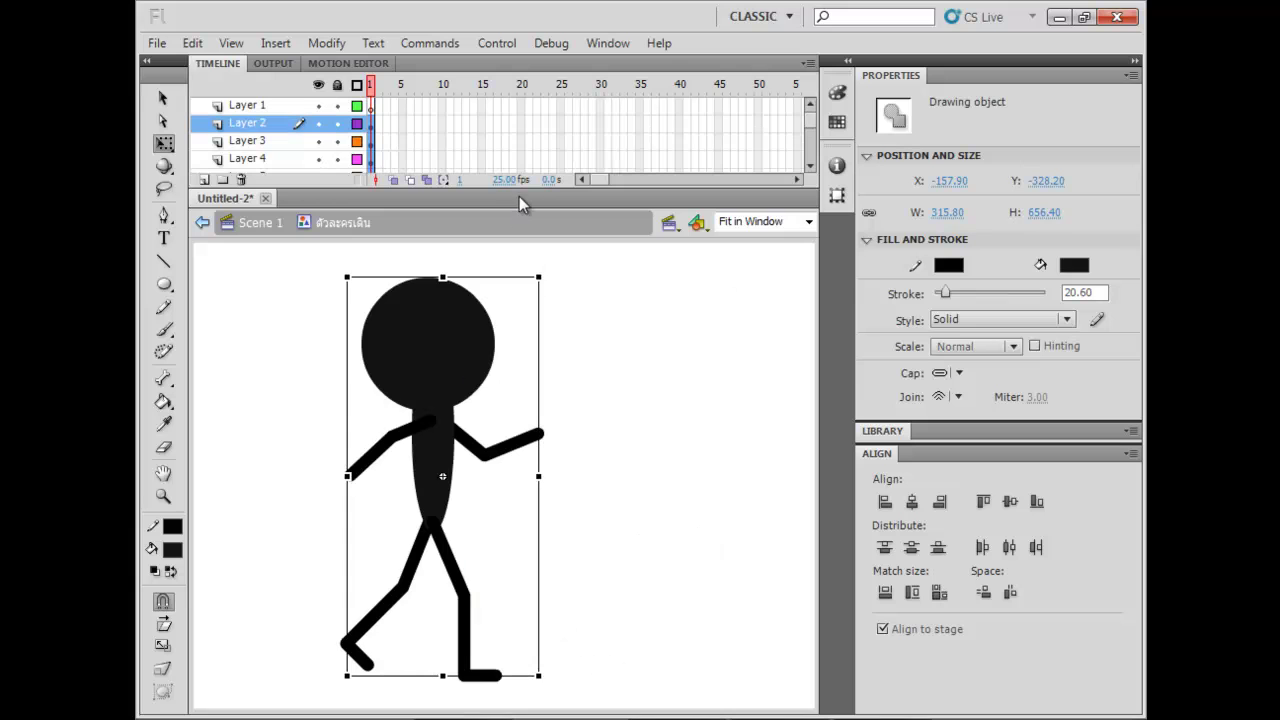
Delete the empty Layer 1 and extend all remaining layers to frame 26.
drag(521, 192, 539, 354)
click(284, 106)
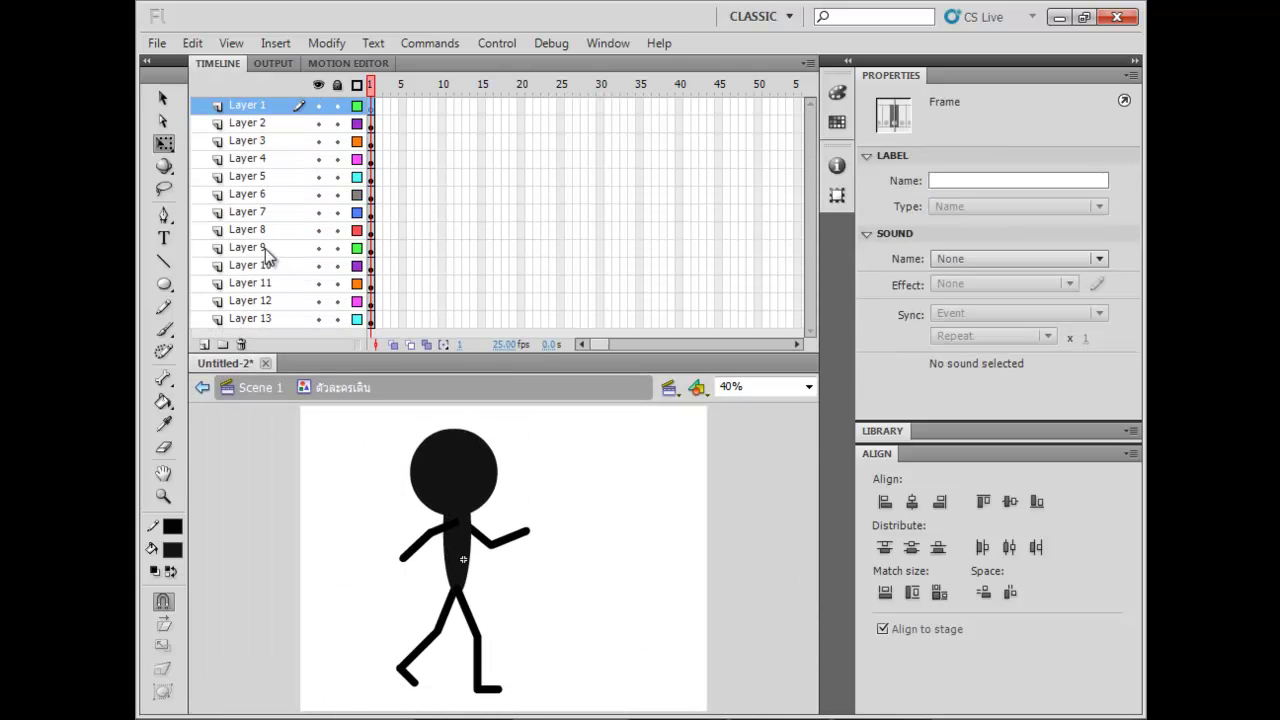
click(242, 342)
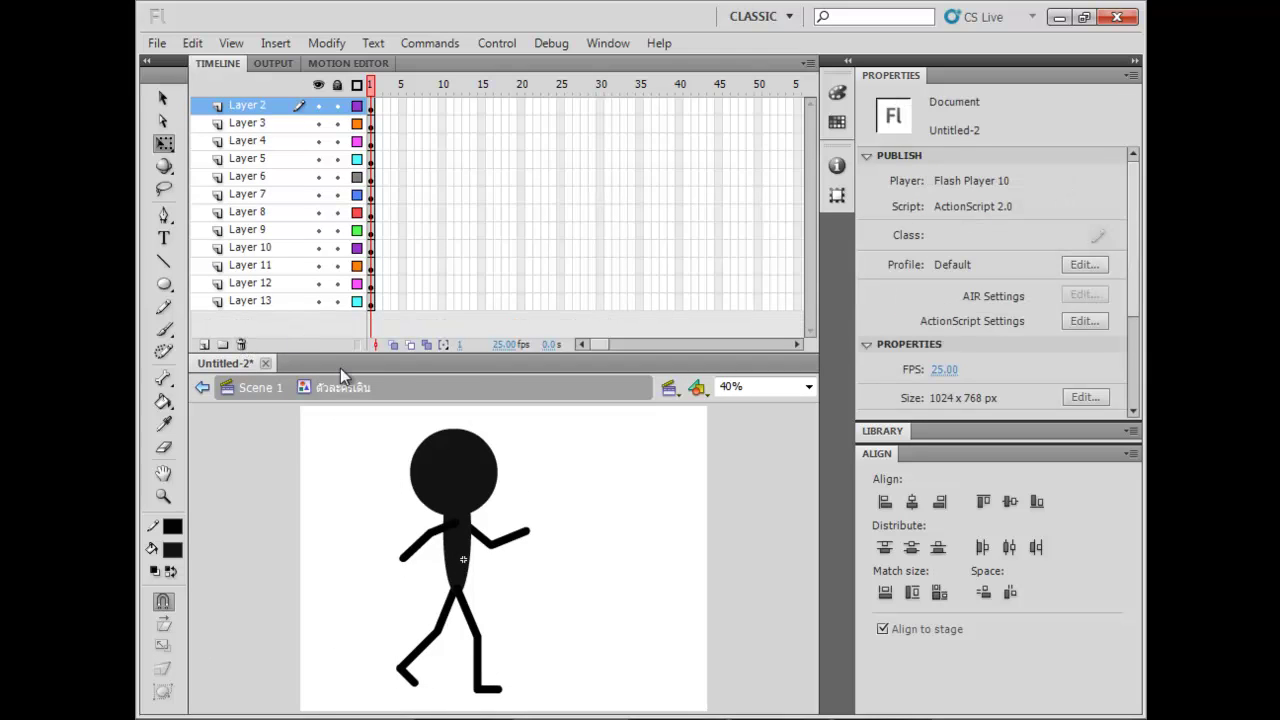
drag(429, 109, 565, 321)
key(F5)
Check which body part the upper layers hold and rename Layer 2, the rear forearm, as หน้า - แขน.
click(248, 108)
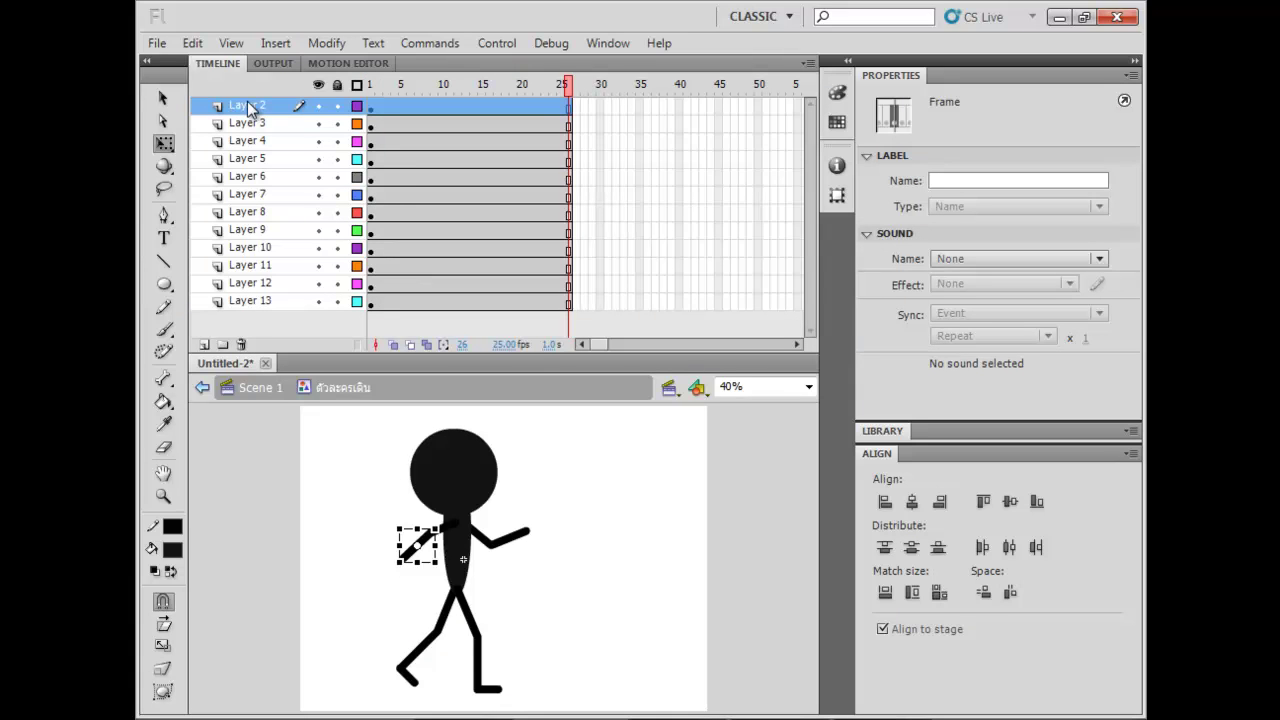
click(252, 124)
click(260, 142)
click(275, 177)
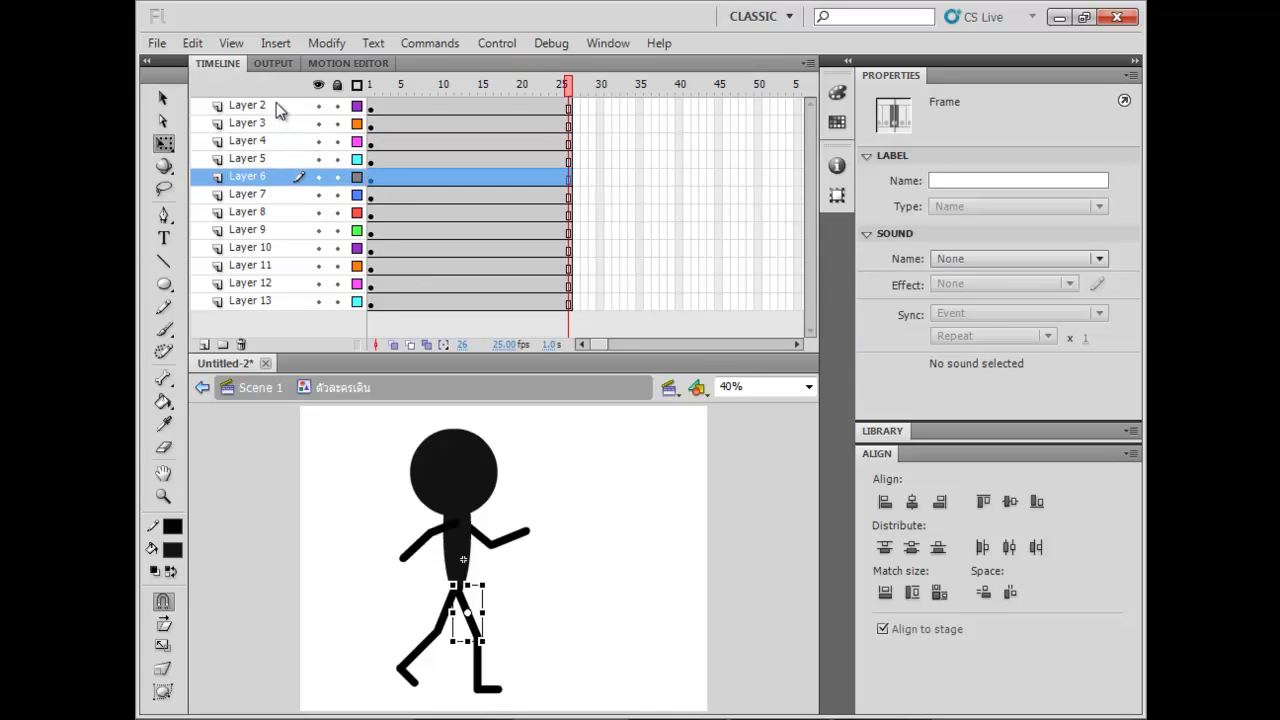
click(275, 110)
double_click(272, 107)
text(แขน)
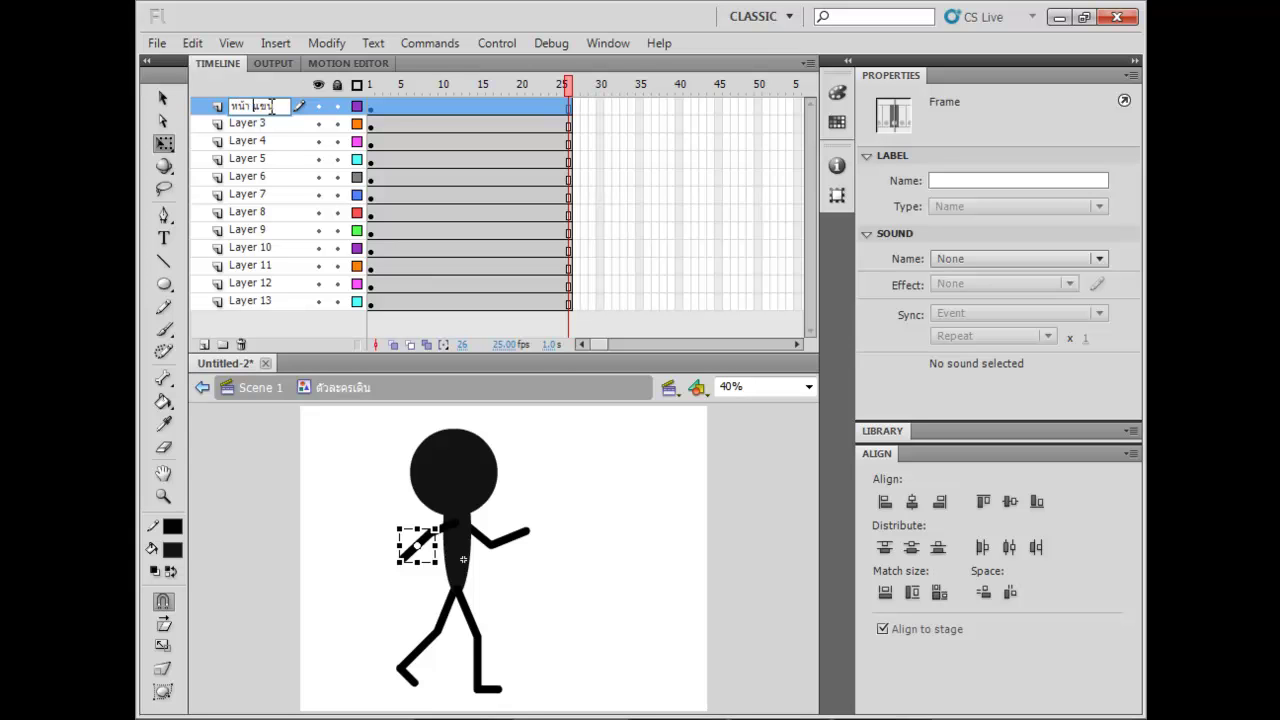
text(้า - แขน)
key(Return)
Rename Layer 3, which holds the rear upper arm, as หน้า - ต้นแขน.
click(264, 128)
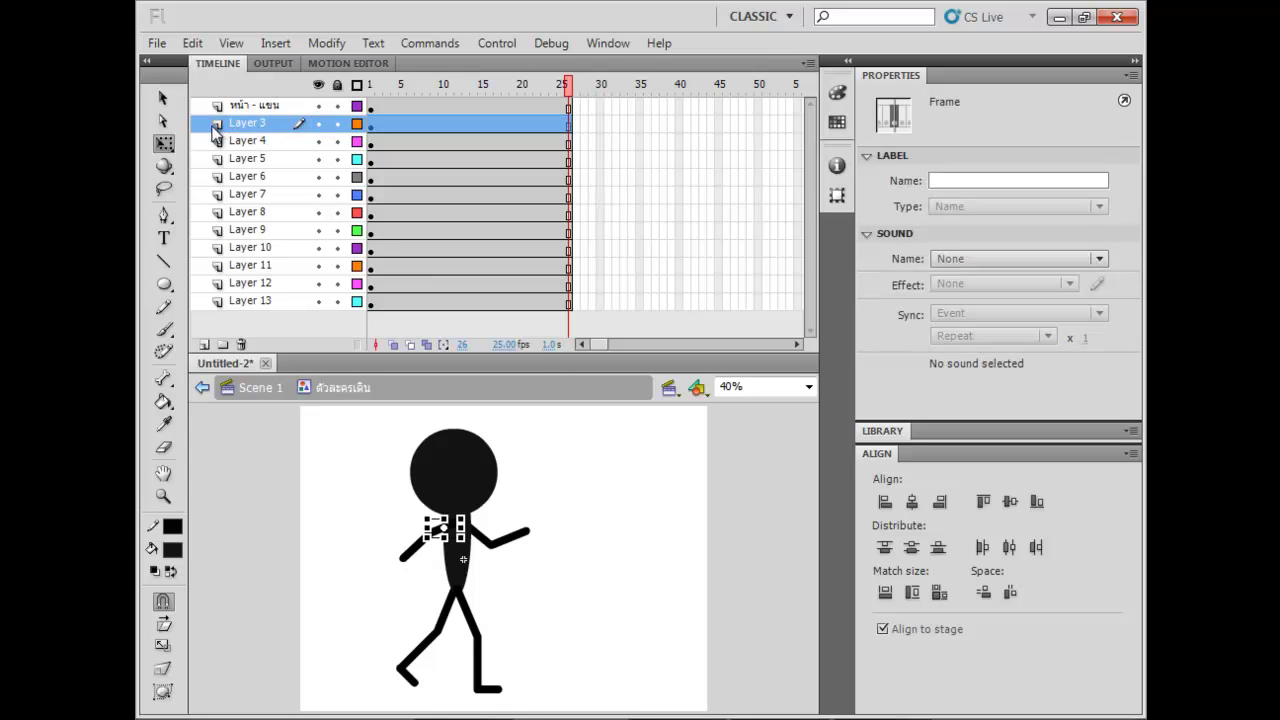
double_click(250, 124)
text(หน้า - ต้นแข)
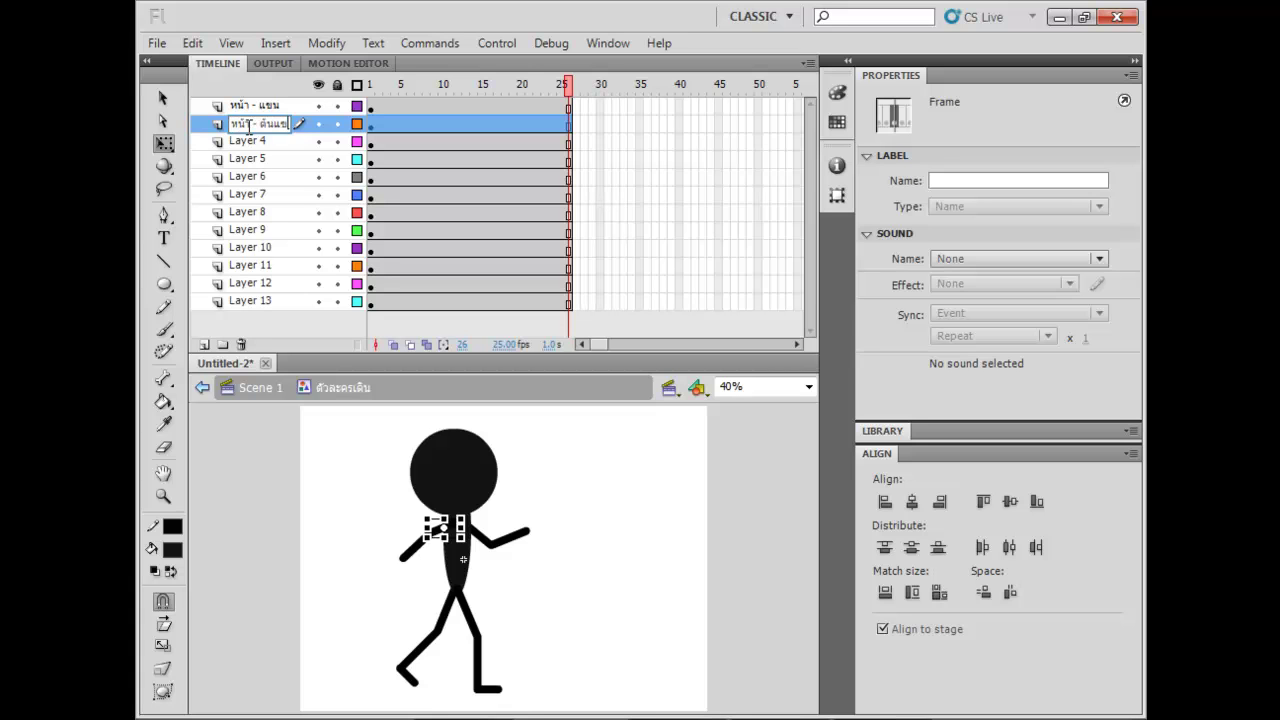
key(Return)
Widen the layer name column and rename Layer 4, the front foot, as หน้า - เท้า.
drag(368, 179, 403, 190)
click(269, 141)
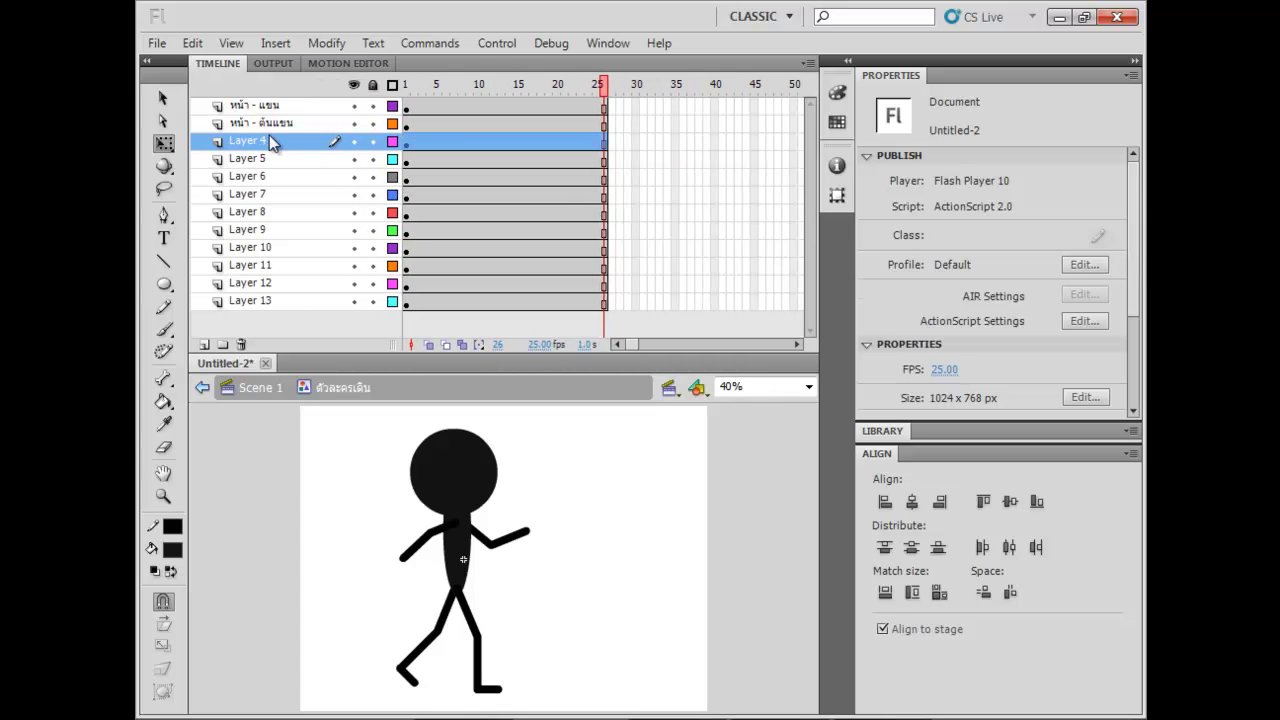
double_click(262, 139)
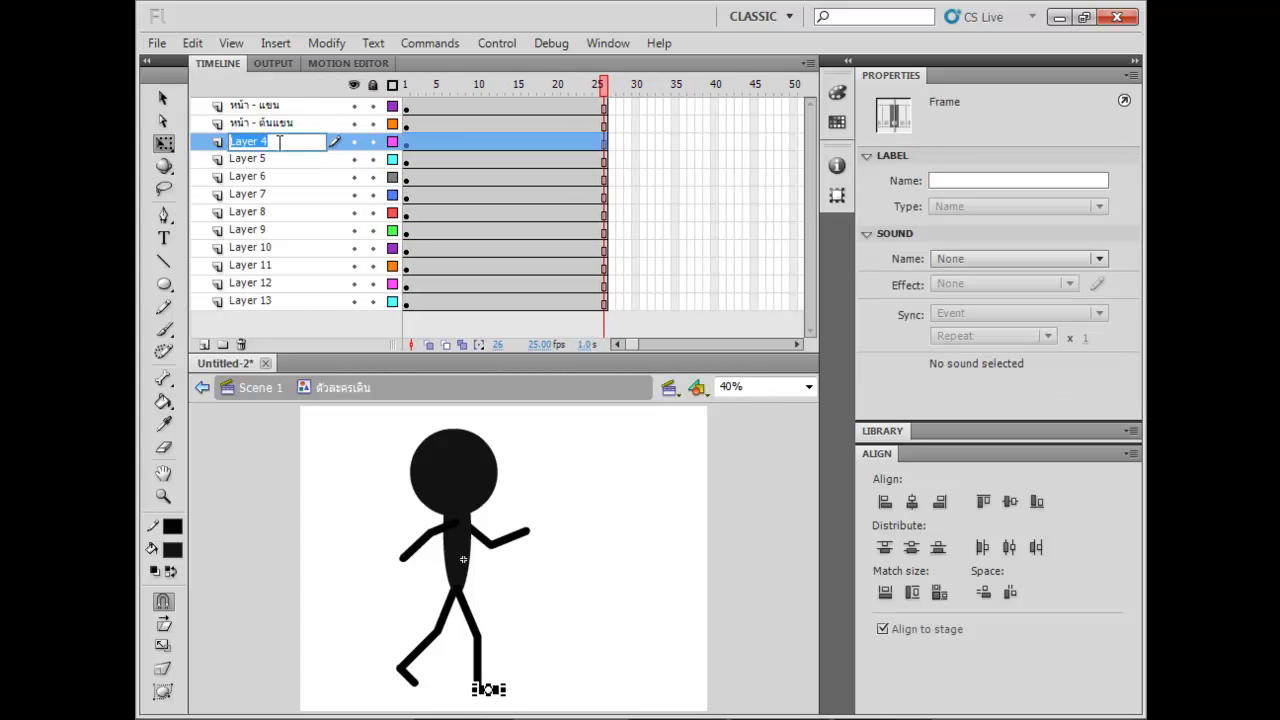
text(หน้า - เท้า)
key(Return)
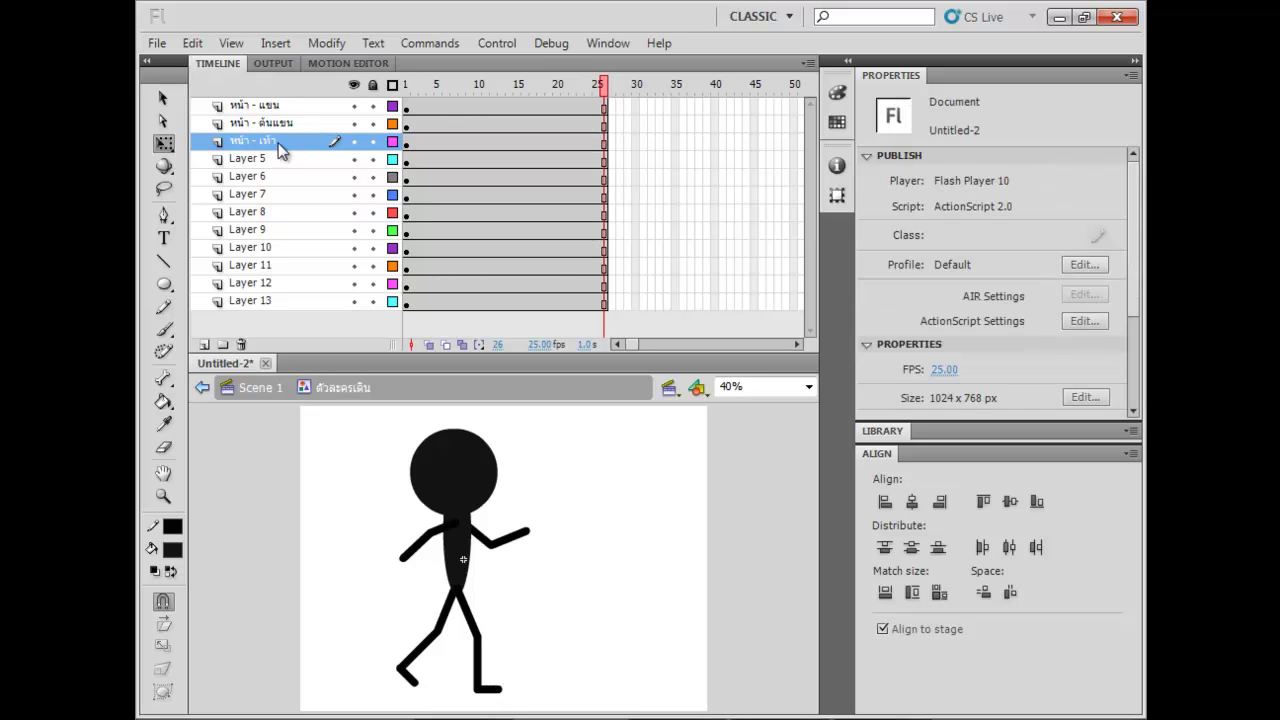
Rename Layer 5, which holds the front lower leg, as หน้า - ขา.
click(266, 157)
double_click(266, 157)
text(หน้)
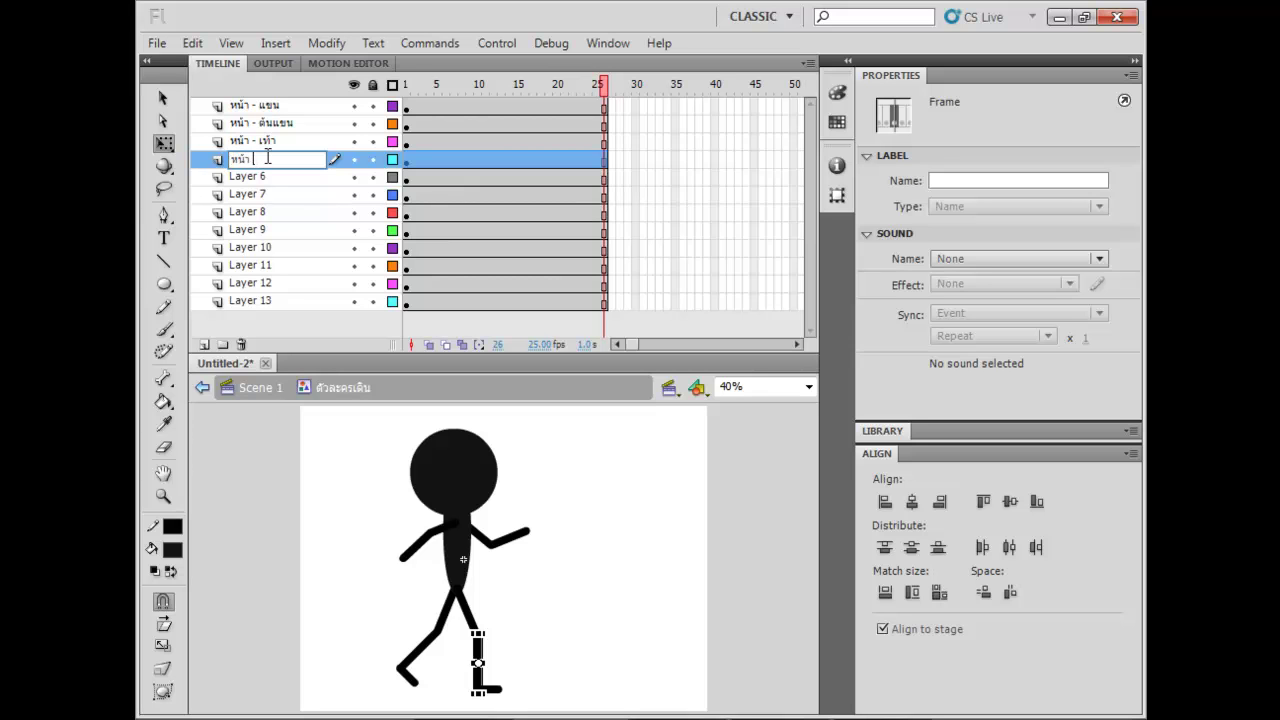
text(า - ขา)
key(Return)
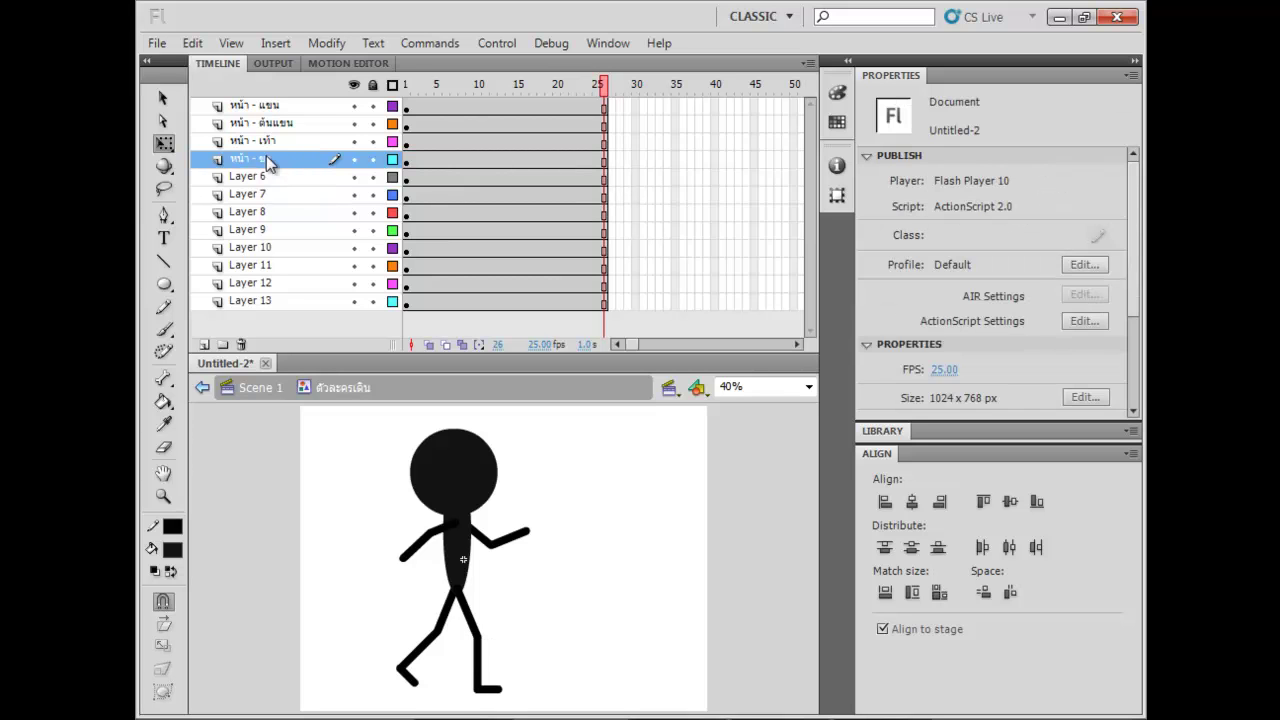
Rename Layer 6, which holds the front thigh, as หน้า - ต้นขา.
click(250, 178)
double_click(250, 178)
text(หน)
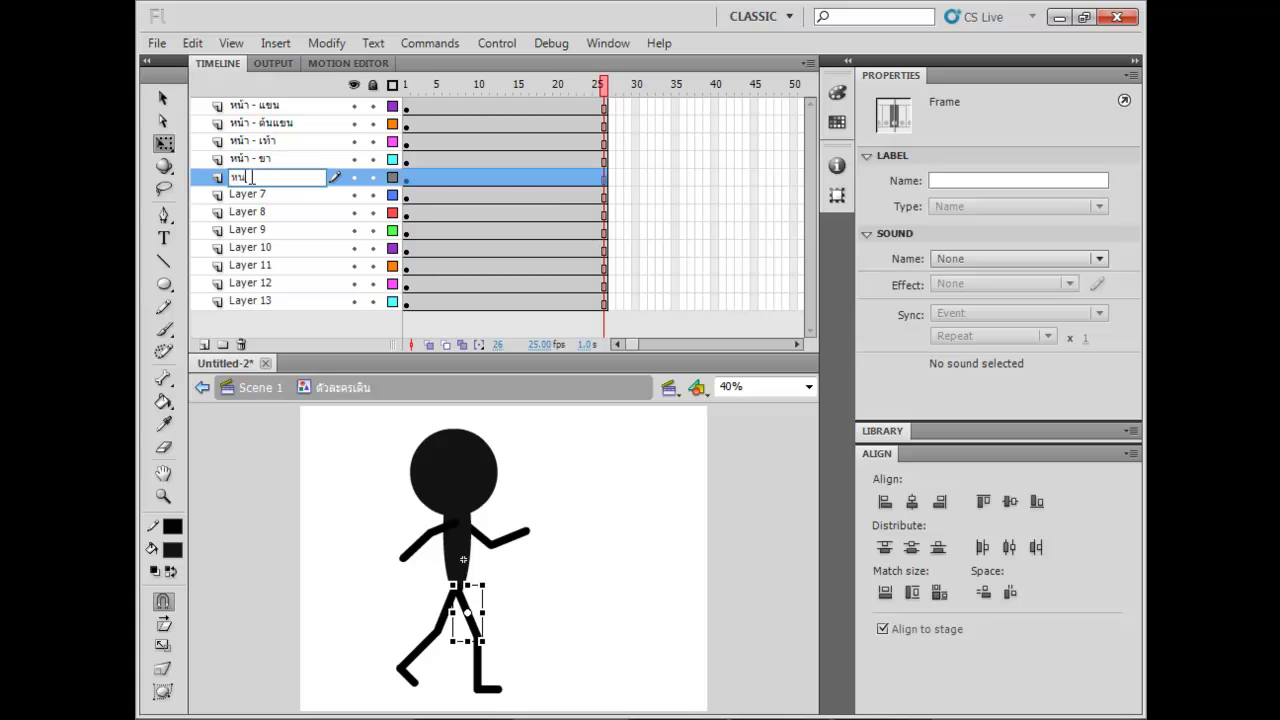
text(้า - ต้นขา)
key(Return)
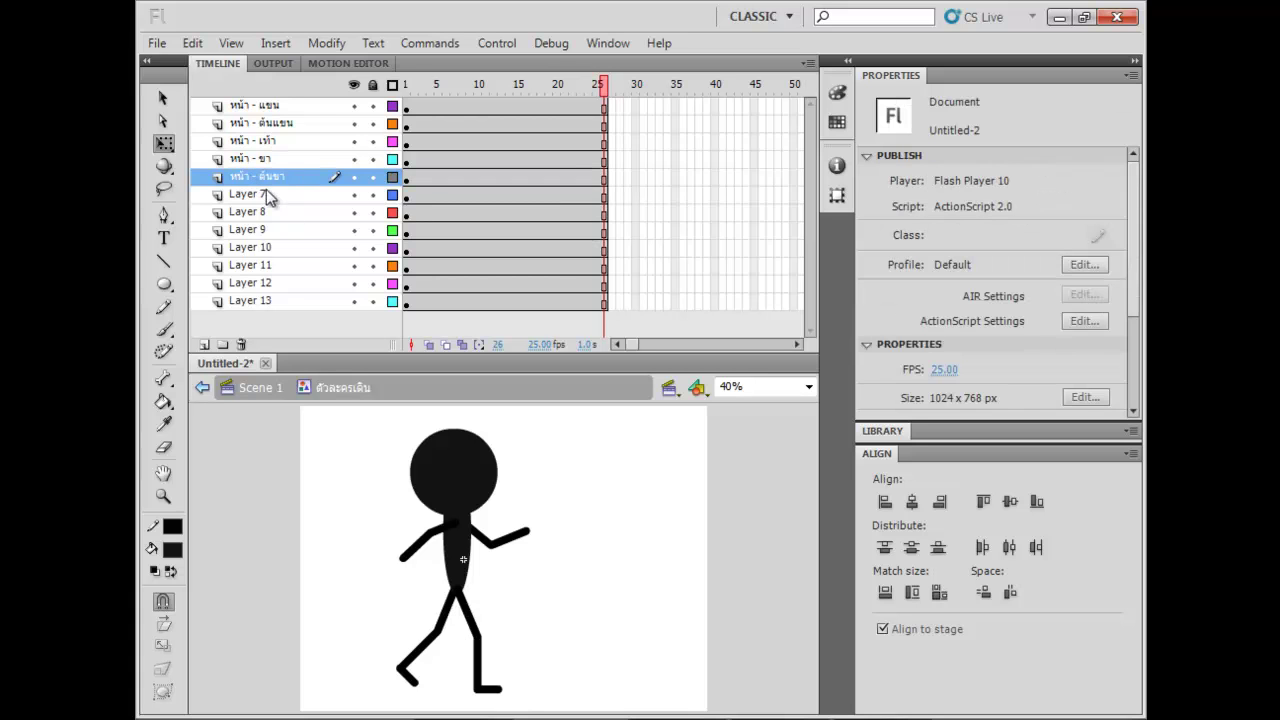
Rename Layer 7 with the body as ตัว and Layer 8 with the head as หัว.
click(257, 196)
double_click(254, 194)
text(ค)
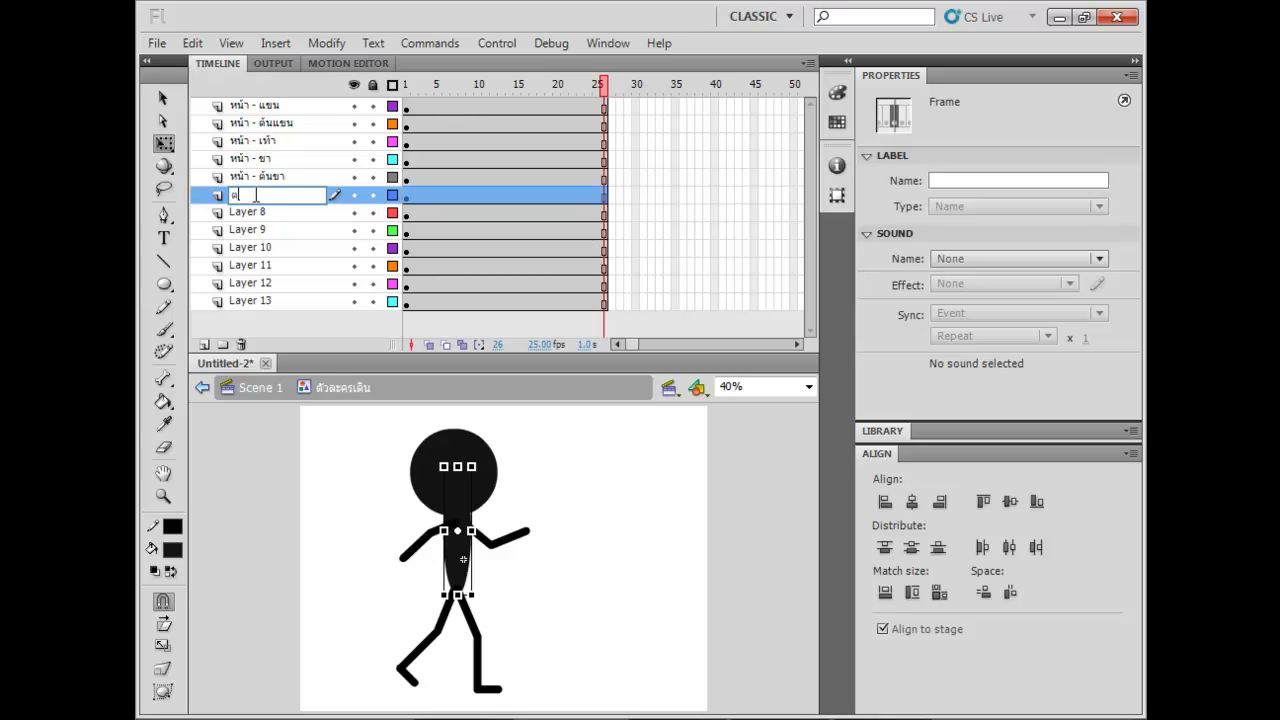
text(ัว)
key(Return)
click(253, 214)
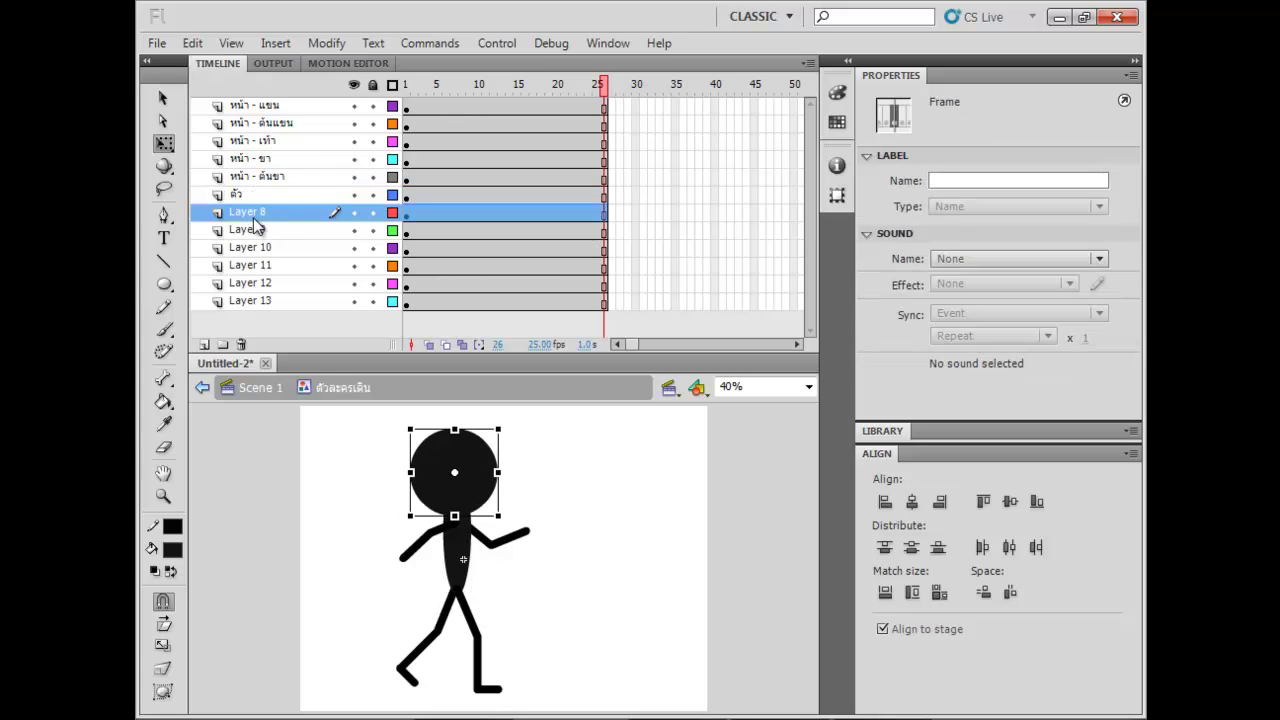
double_click(248, 216)
text(หัว)
key(Return)
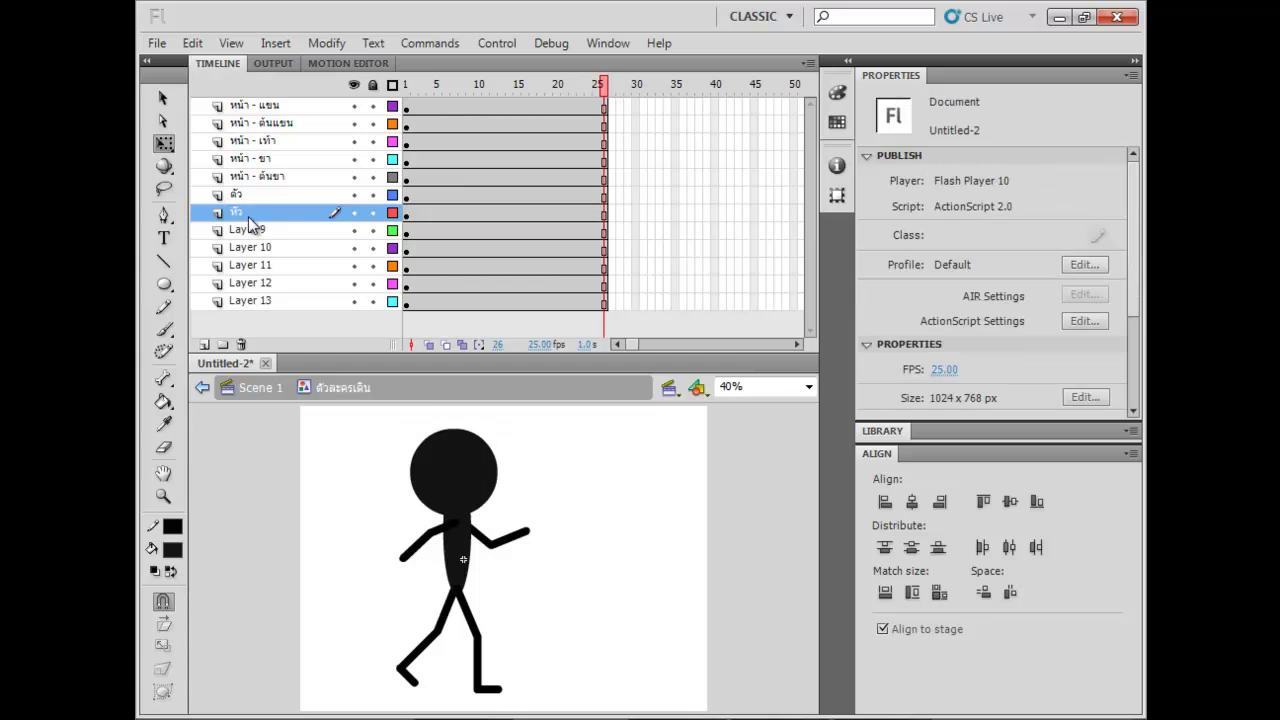
Rename Layer 9 with the rear foot as หลัง - เท้า and Layer 10 with the rear lower leg as หลัง - ขา.
double_click(268, 232)
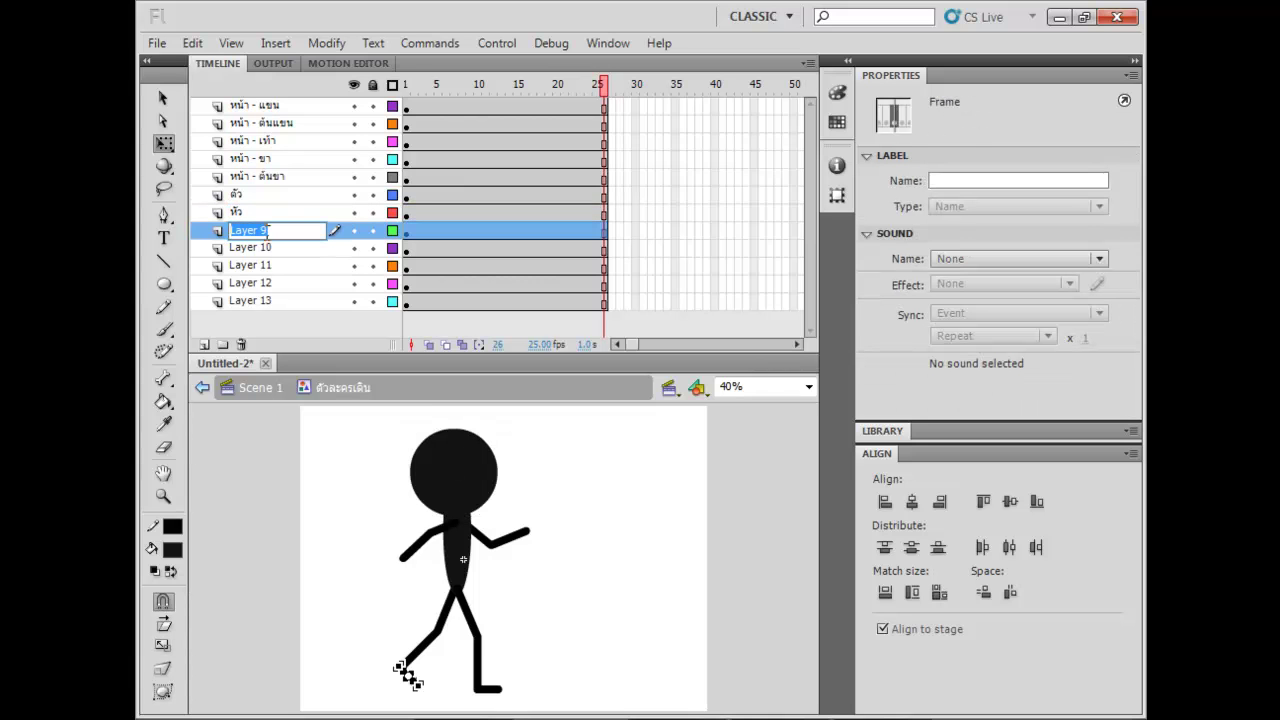
text(หลัง - เท้า)
key(Return)
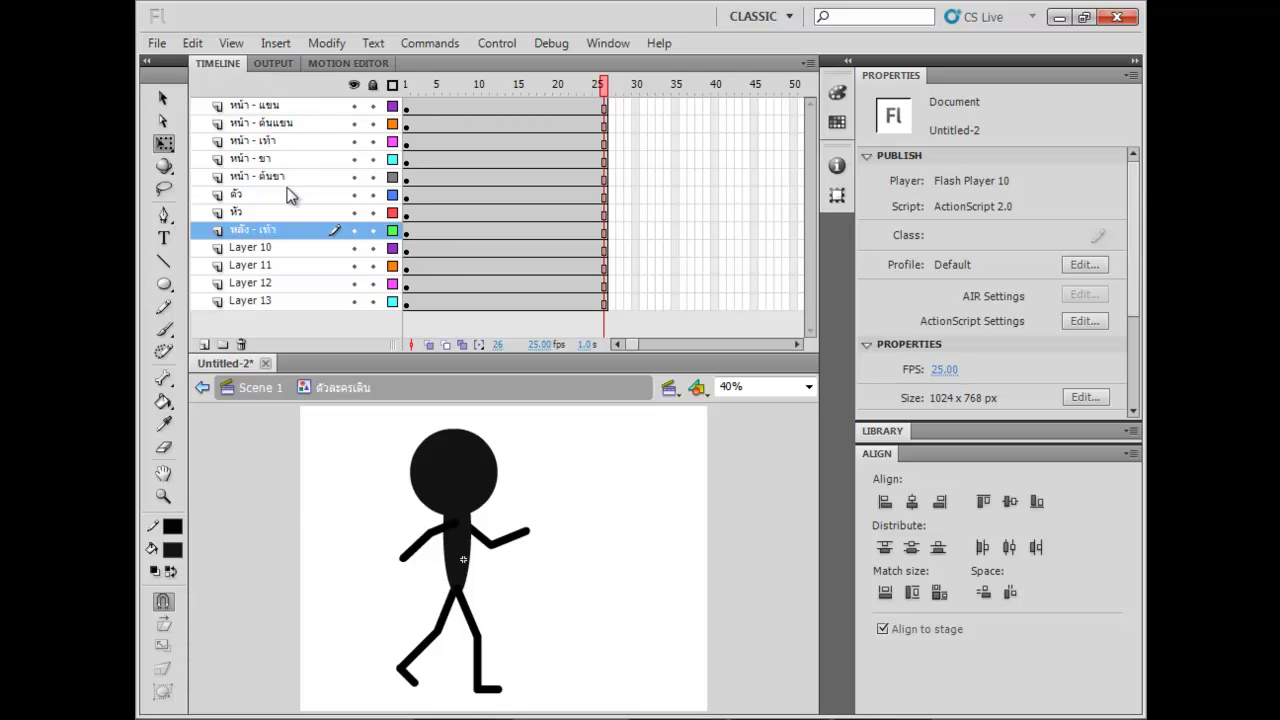
click(252, 248)
double_click(256, 249)
text(ข)
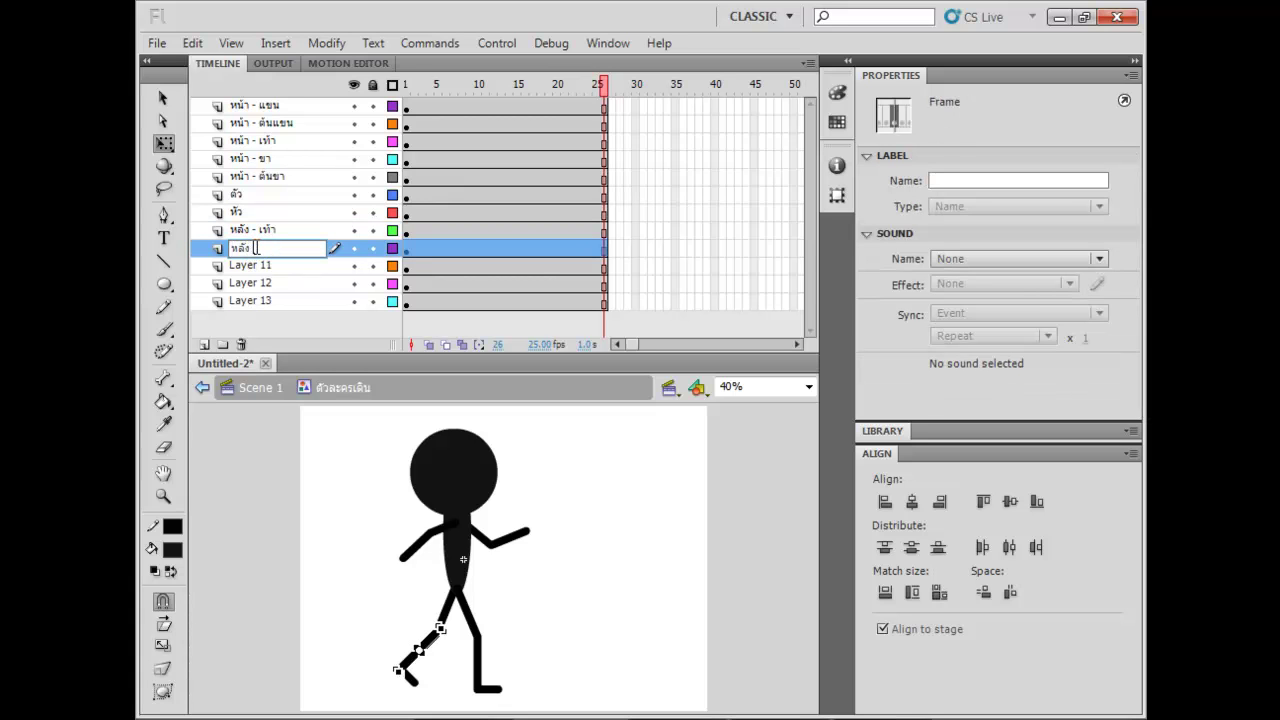
text(า)
key(Return)
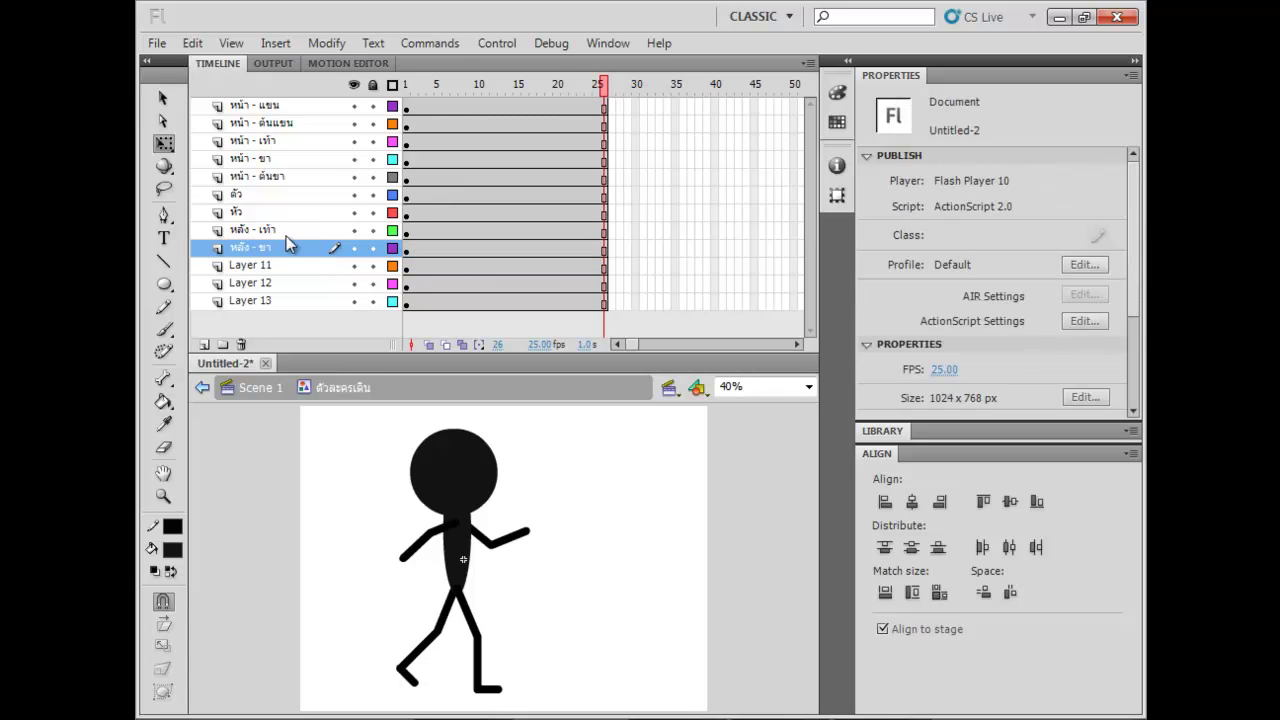
Rename Layer 11, which holds the rear thigh, as หลัง - ต้นขา.
click(258, 268)
double_click(258, 268)
text(หลัง)
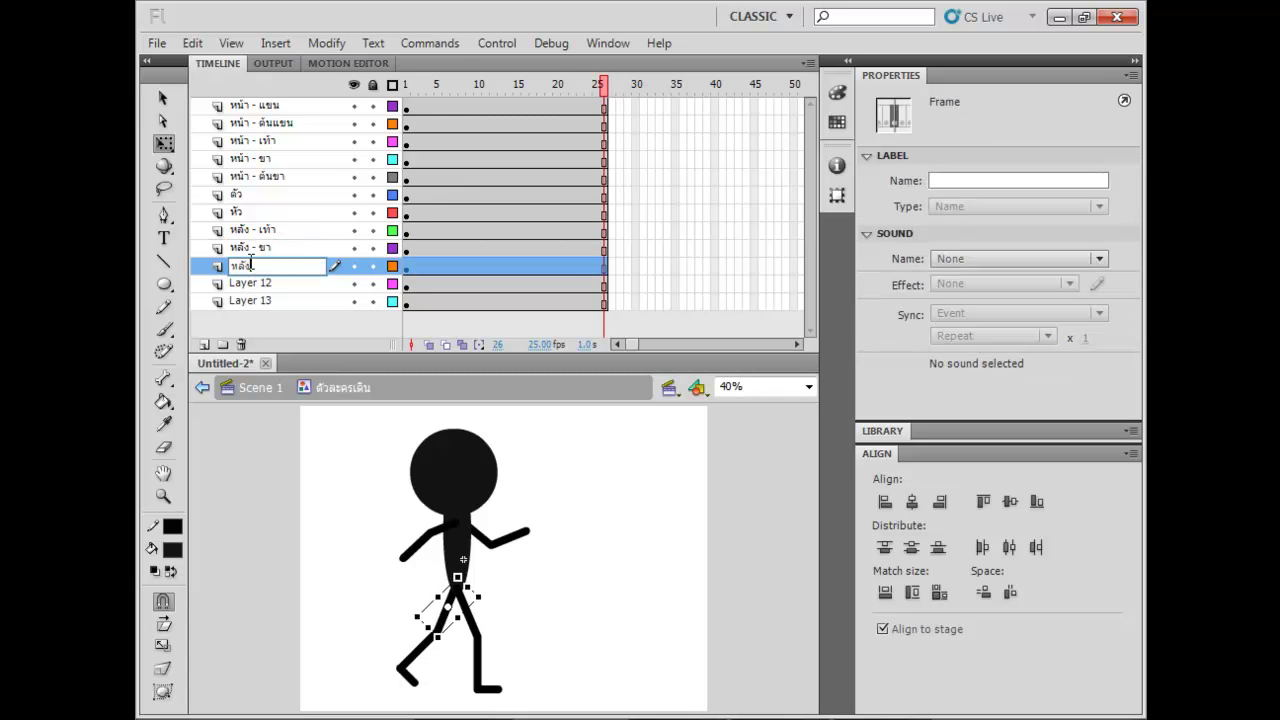
text( - ต้นขา)
key(Return)
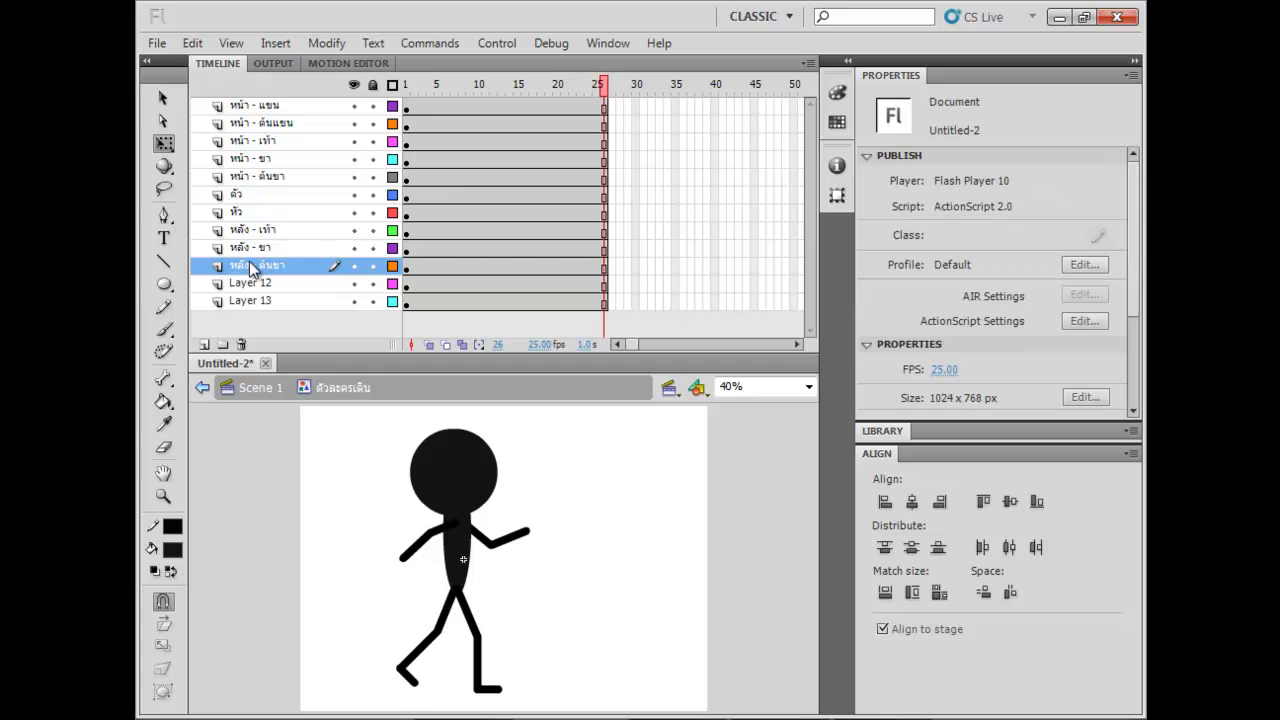
Rename Layer 12 as หลัง - แขน and Layer 13 with the front upper arm as หลัง - ต้นแขน.
click(248, 284)
double_click(252, 284)
text(หลัง - แขน)
key(Return)
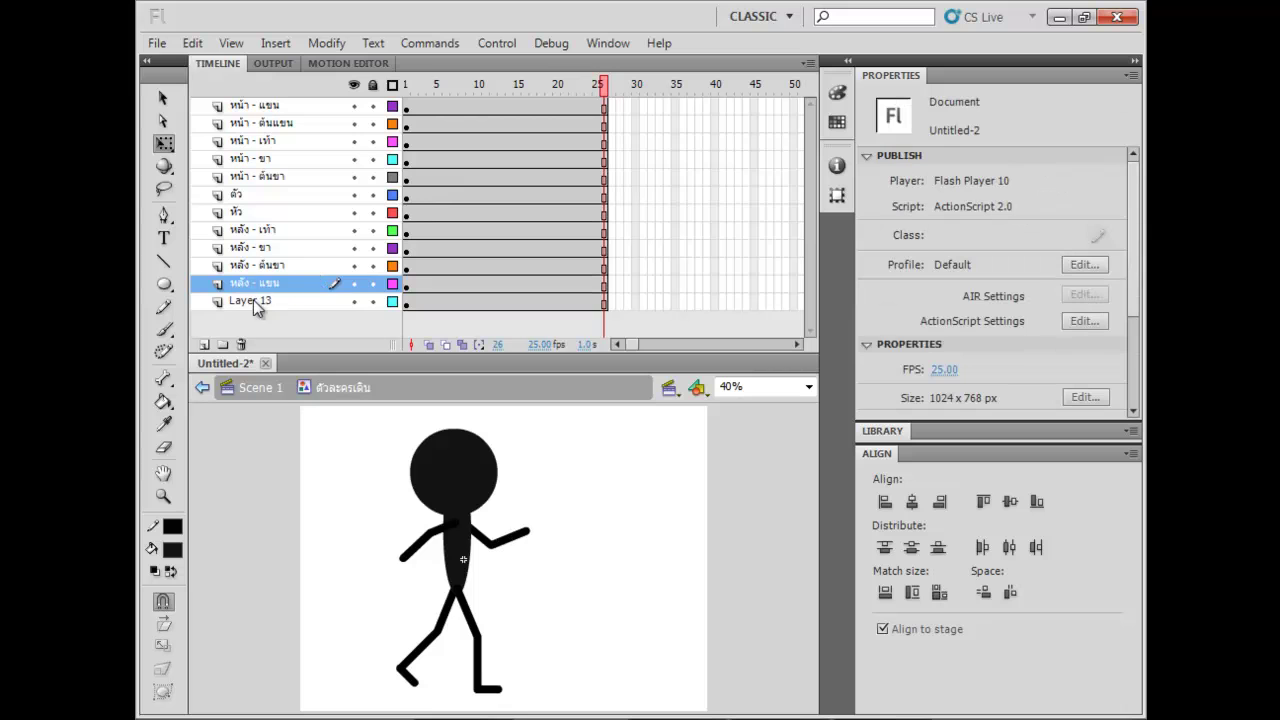
double_click(254, 300)
text(หลัง)
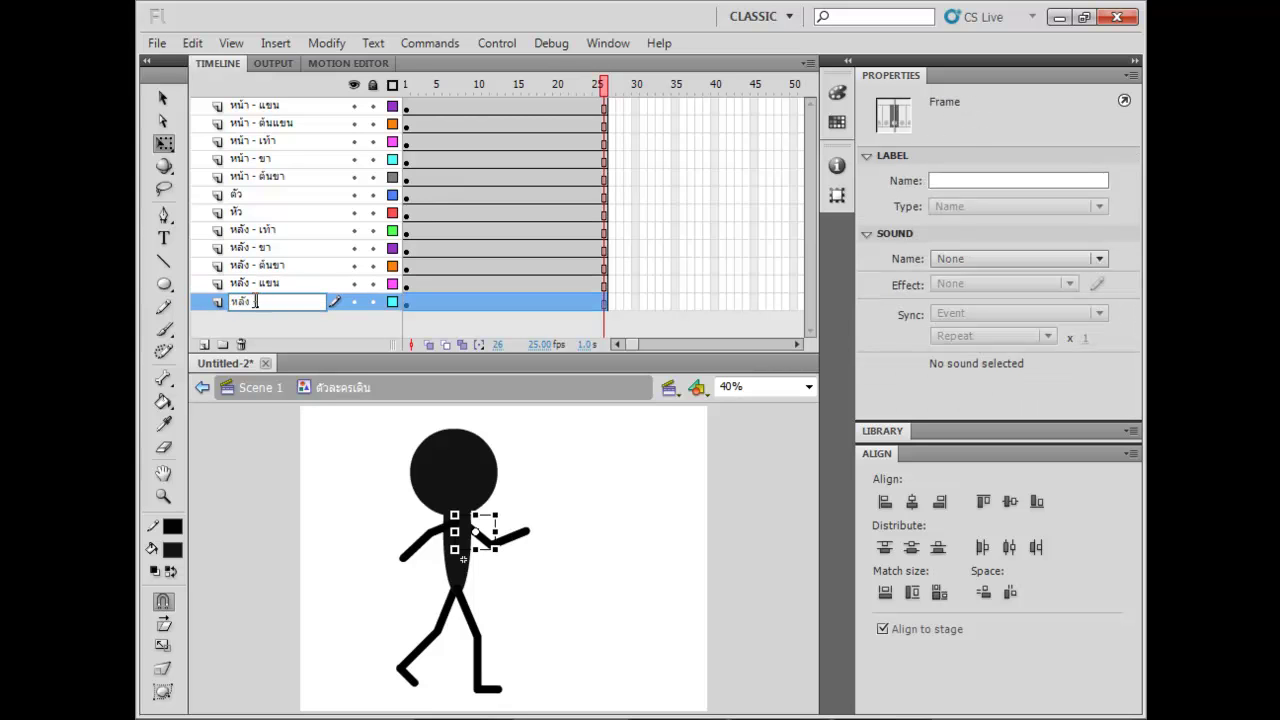
key(Return)
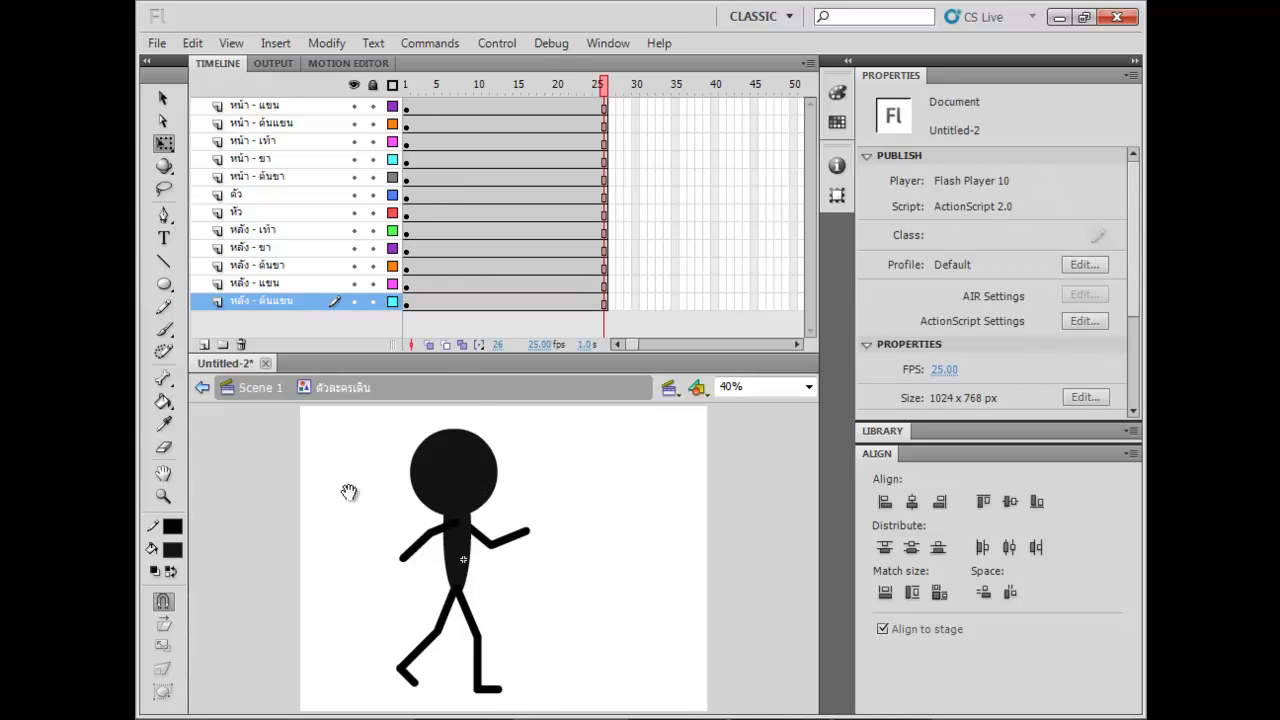
click(461, 476)
click(496, 475)
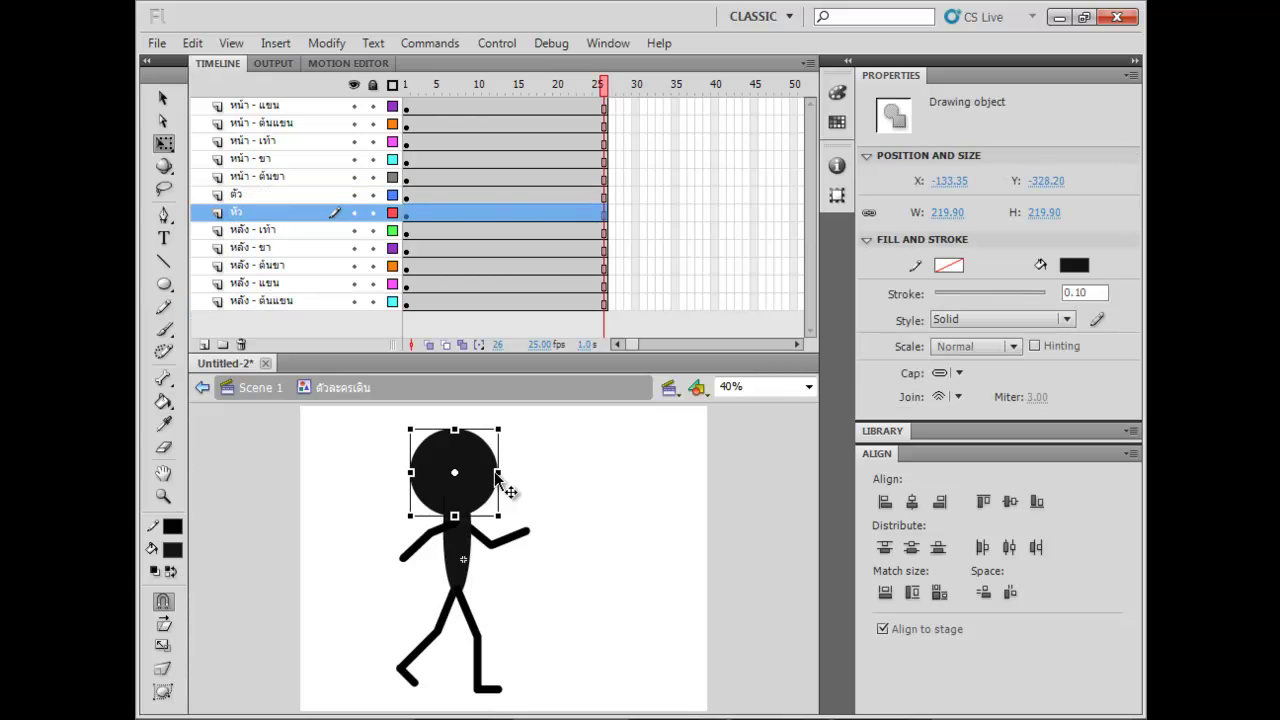
drag(611, 489, 317, 690)
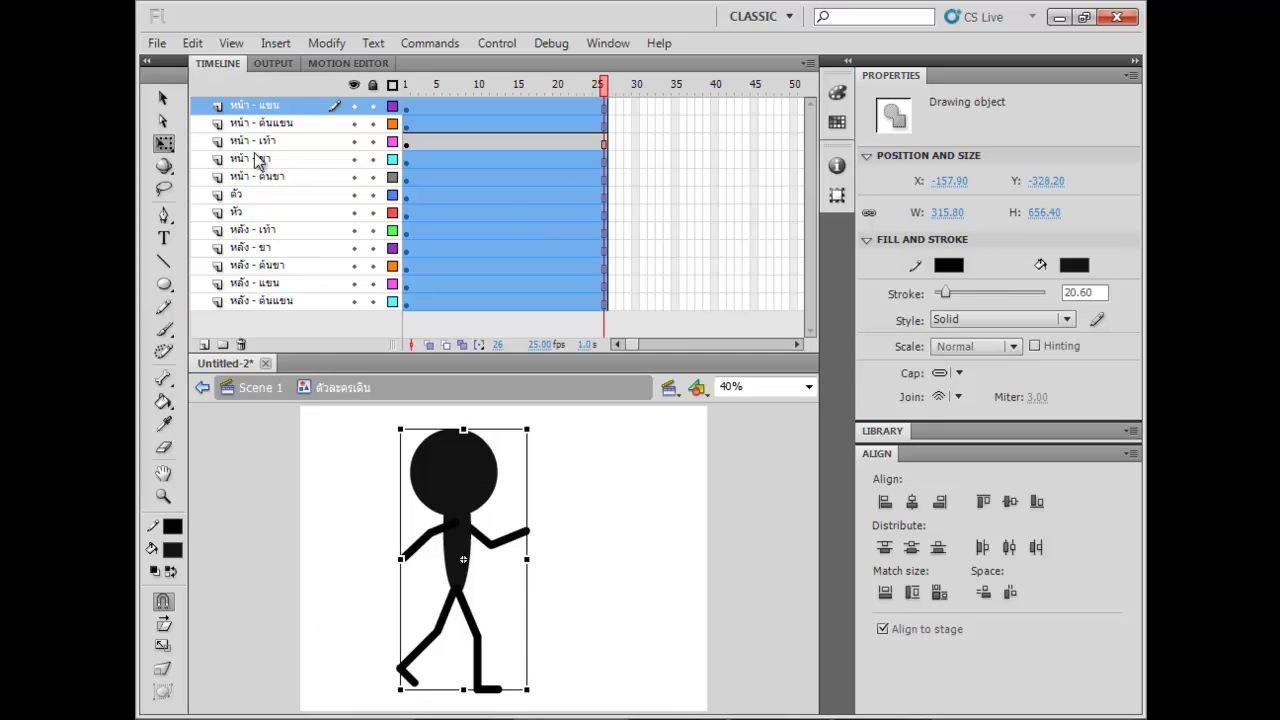
click(253, 106)
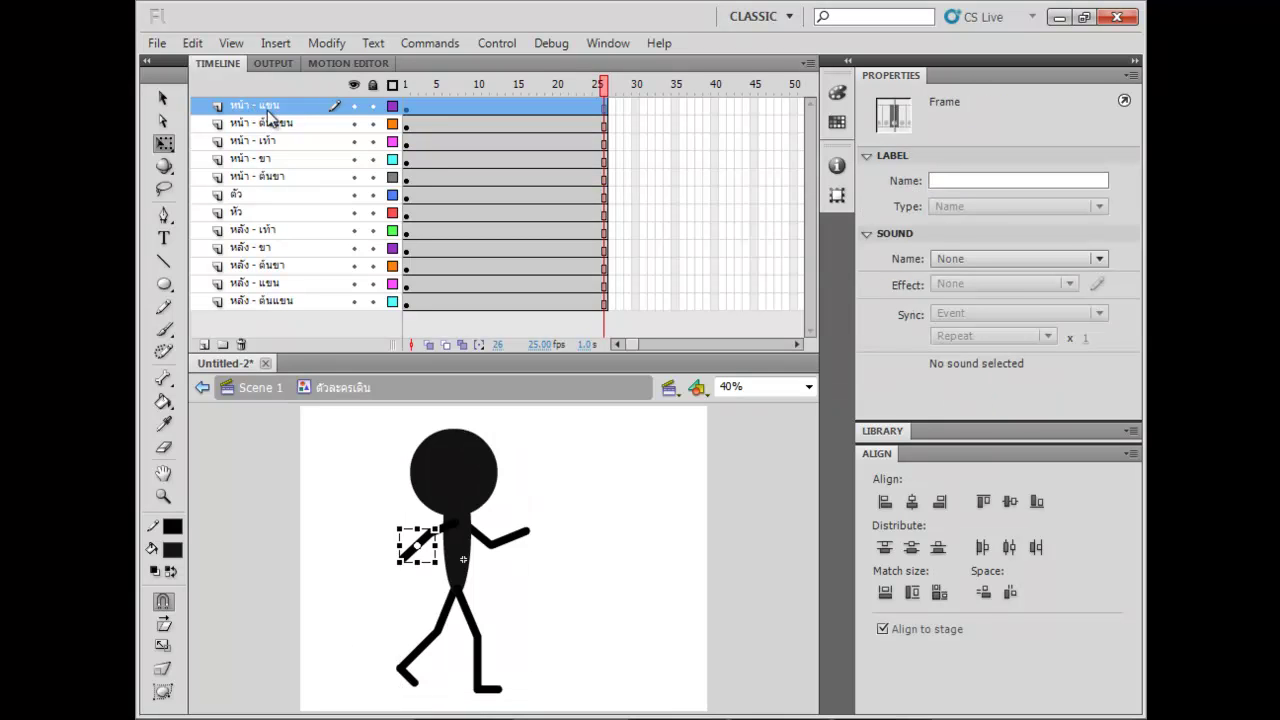
click(489, 160)
drag(457, 112, 544, 302)
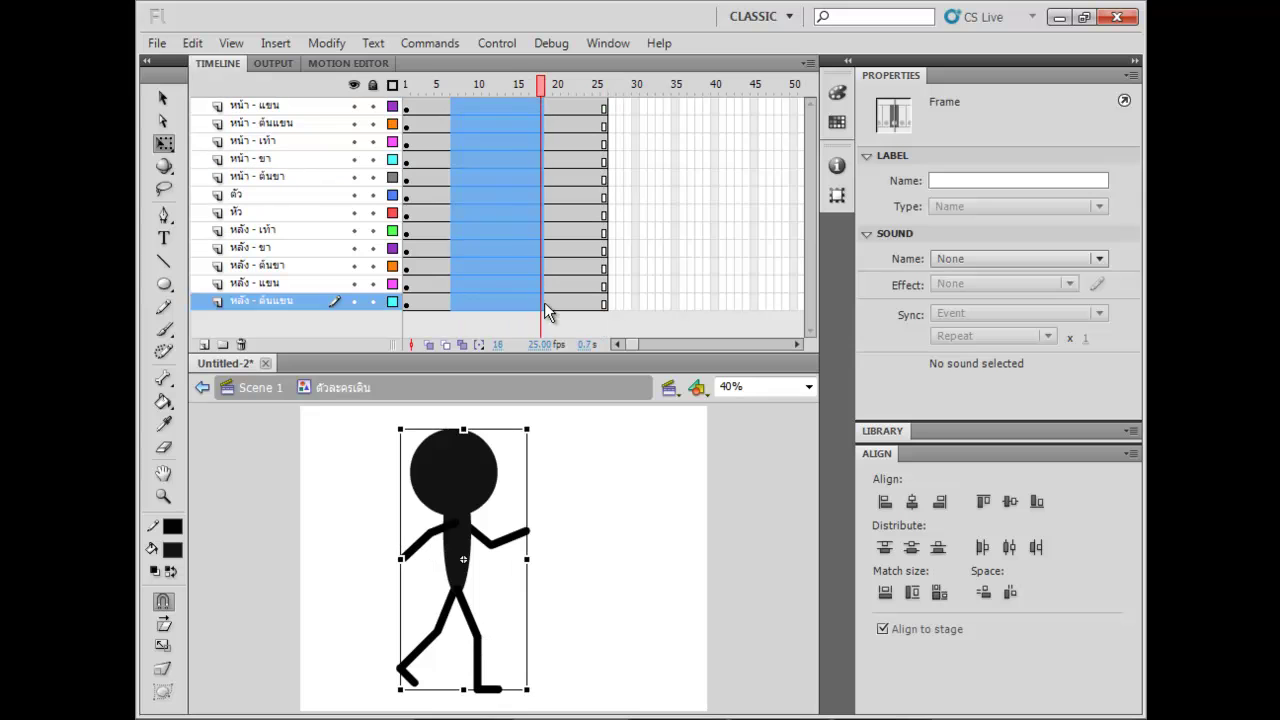
Convert the parts on layers หน้า - แขน, หน้า - ต้นแขน and หน้า - เท้า into separate graphic symbols with the default names.
click(415, 108)
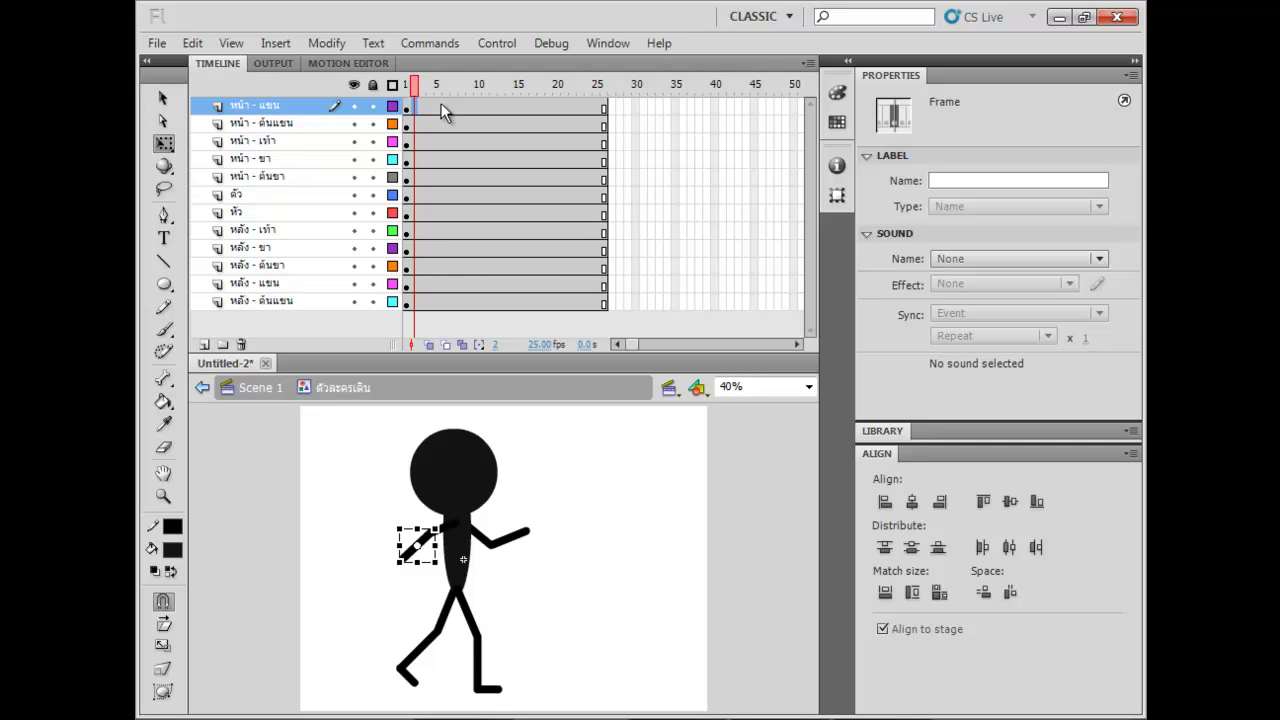
key(F8)
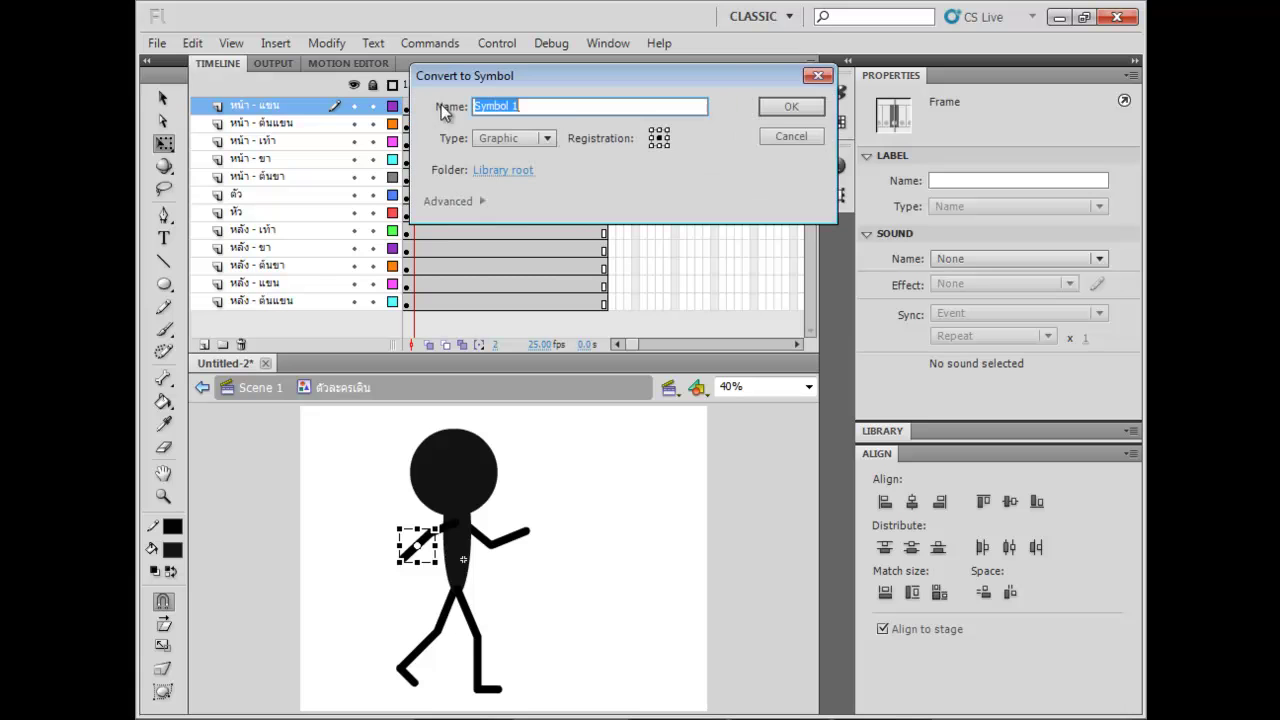
key(Return)
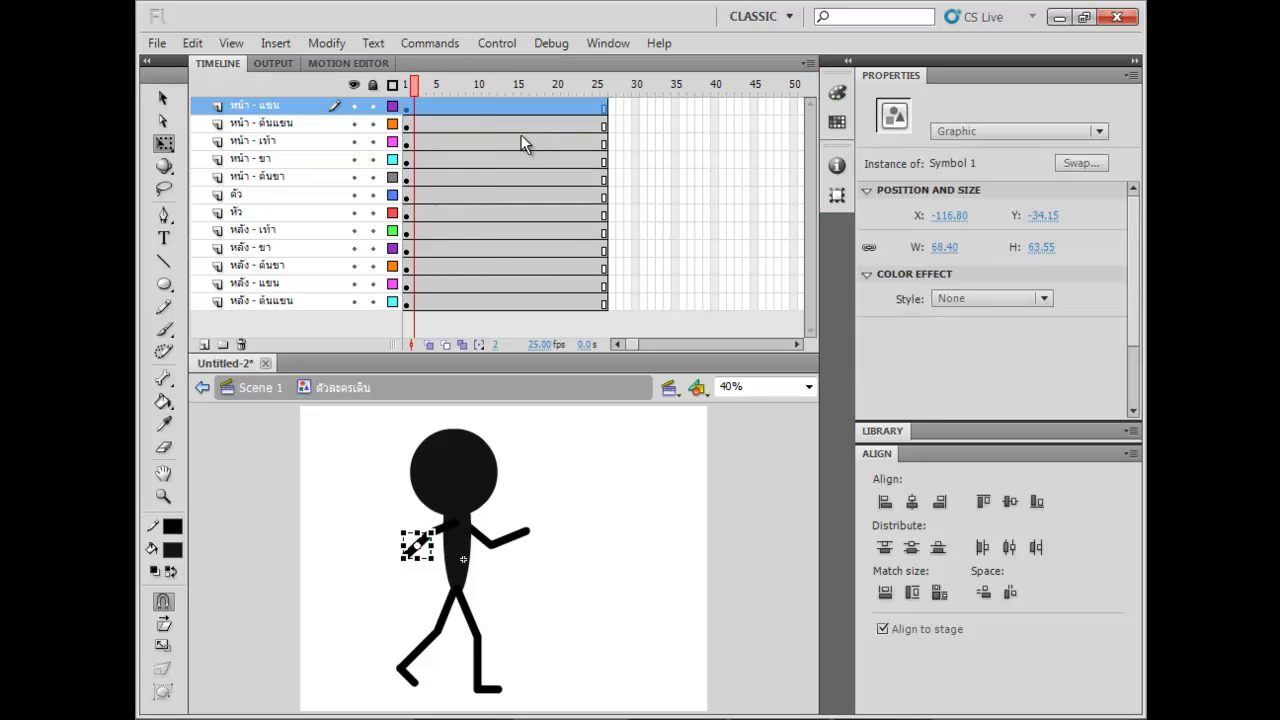
click(491, 127)
key(F8)
key(Return)
click(503, 144)
key(F8)
key(Return)
Convert the front lower leg, front thigh and body into separate graphic symbols with the default names.
click(518, 159)
key(F8)
key(Return)
click(532, 180)
key(F8)
key(Return)
click(533, 195)
key(F8)
key(Return)
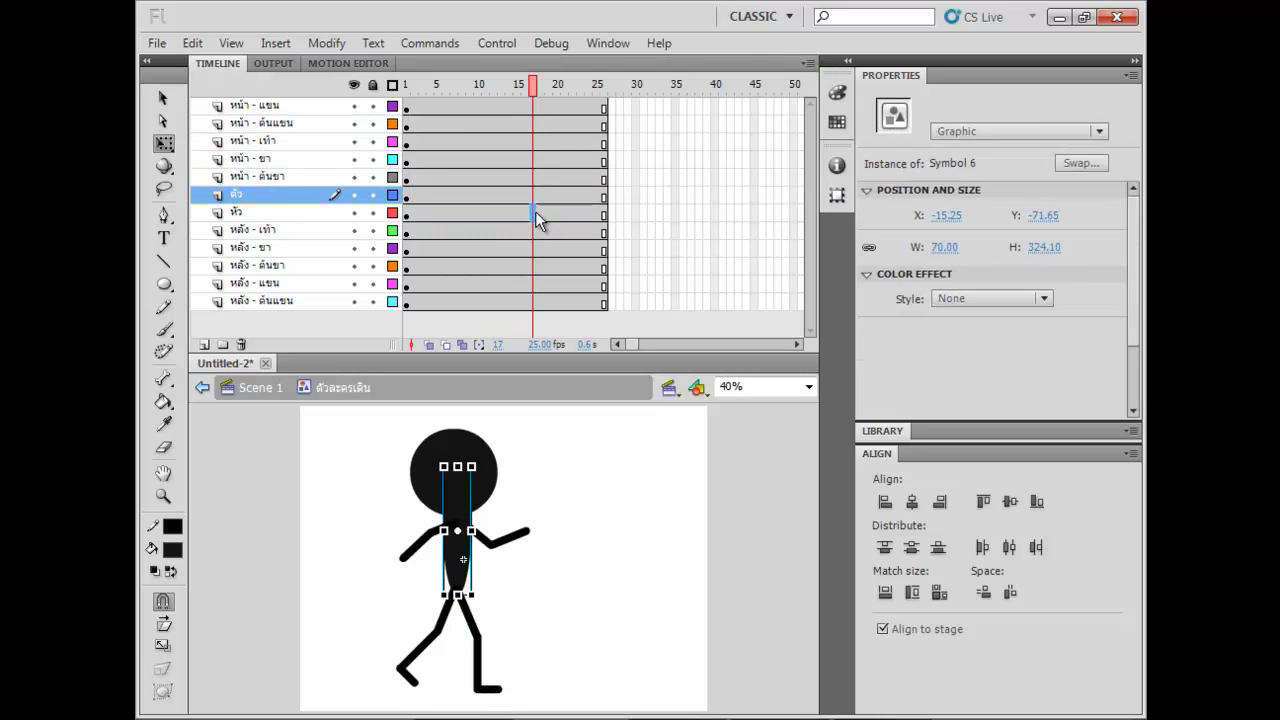
Convert the head, rear foot and rear lower leg into separate graphic symbols with the default names.
click(535, 212)
key(F8)
key(Return)
click(533, 230)
click(535, 248)
key(F8)
key(Return)
Convert the parts on layers หลัง - ต้นขา, หลัง - แขน and หลัง - ต้นแขน into separate graphic symbols with the default names.
click(542, 265)
key(F8)
key(Return)
click(541, 283)
key(F8)
key(Return)
click(538, 302)
key(F8)
key(Return)
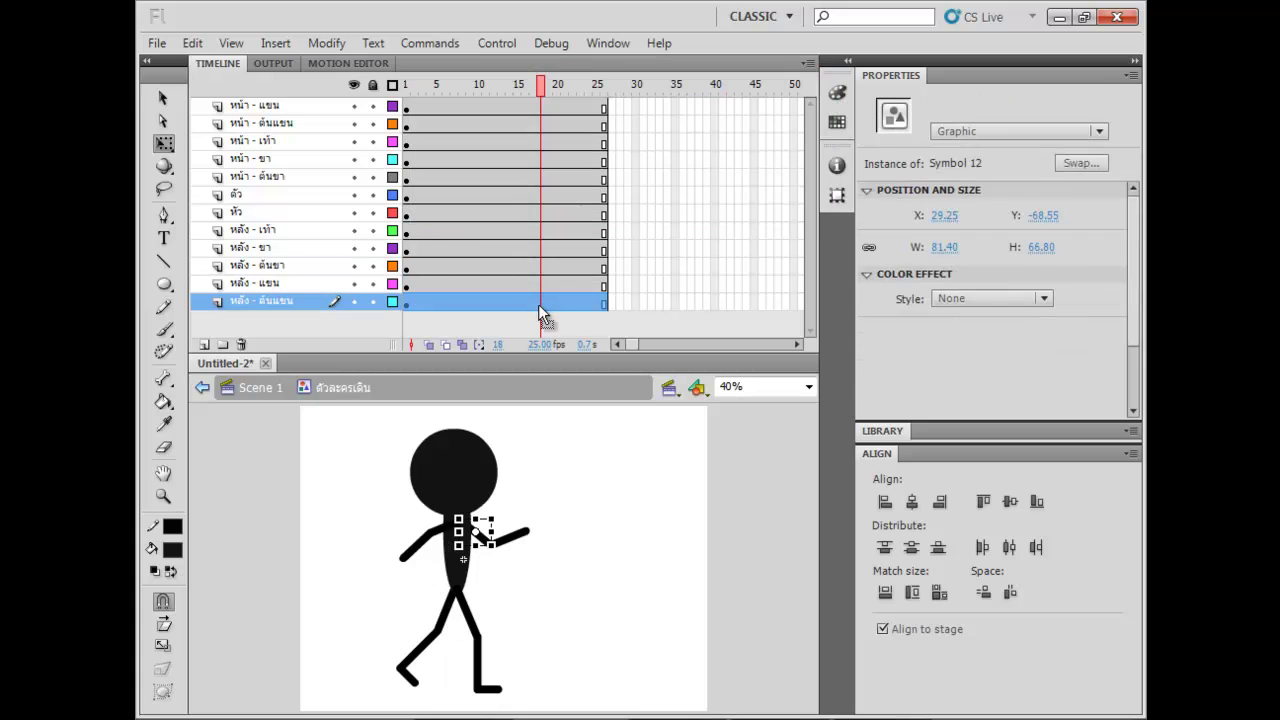
Return to frame 1, show the rulers and place a horizontal ground guide just under the front foot.
click(502, 156)
click(396, 86)
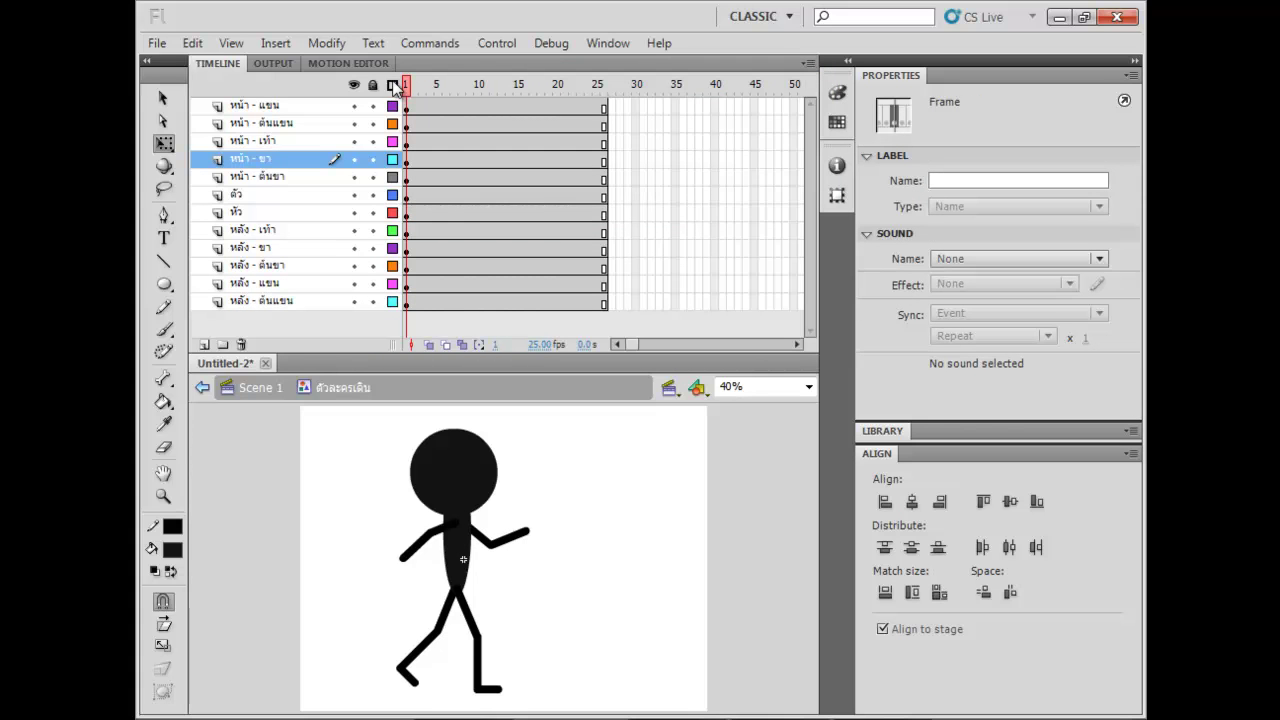
click(400, 86)
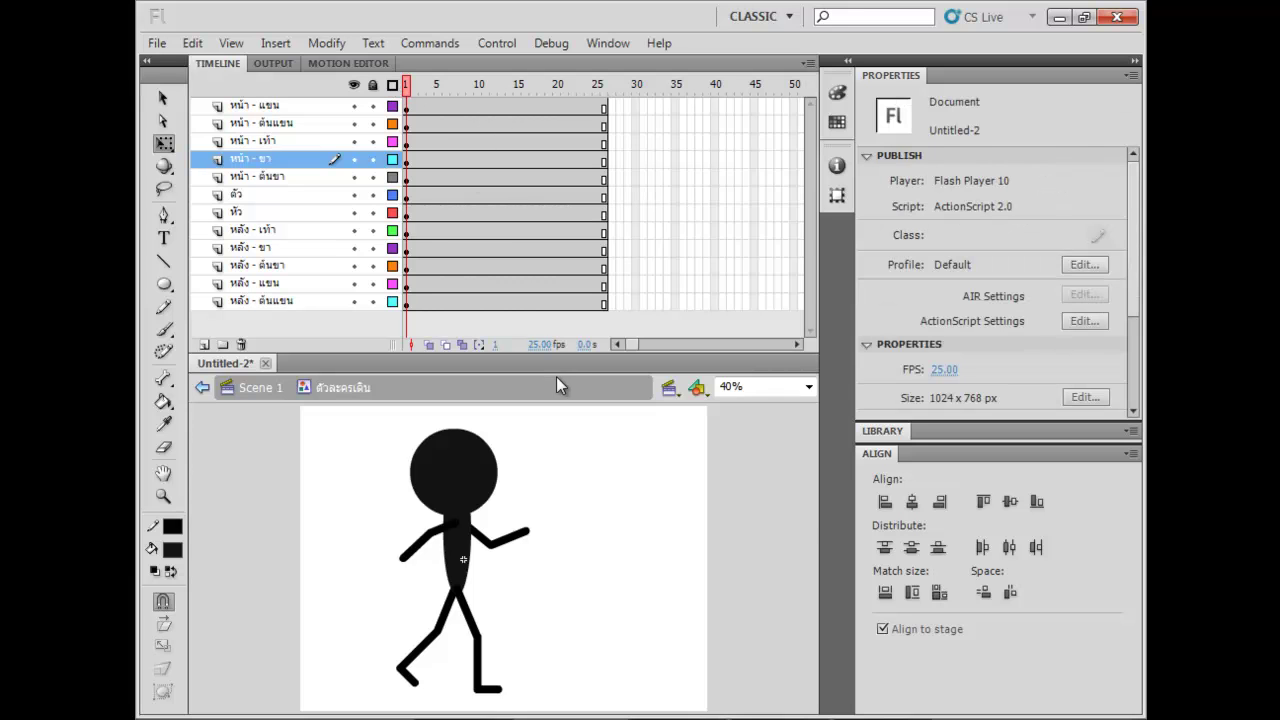
key(ctrl+equal)
drag(647, 355, 648, 187)
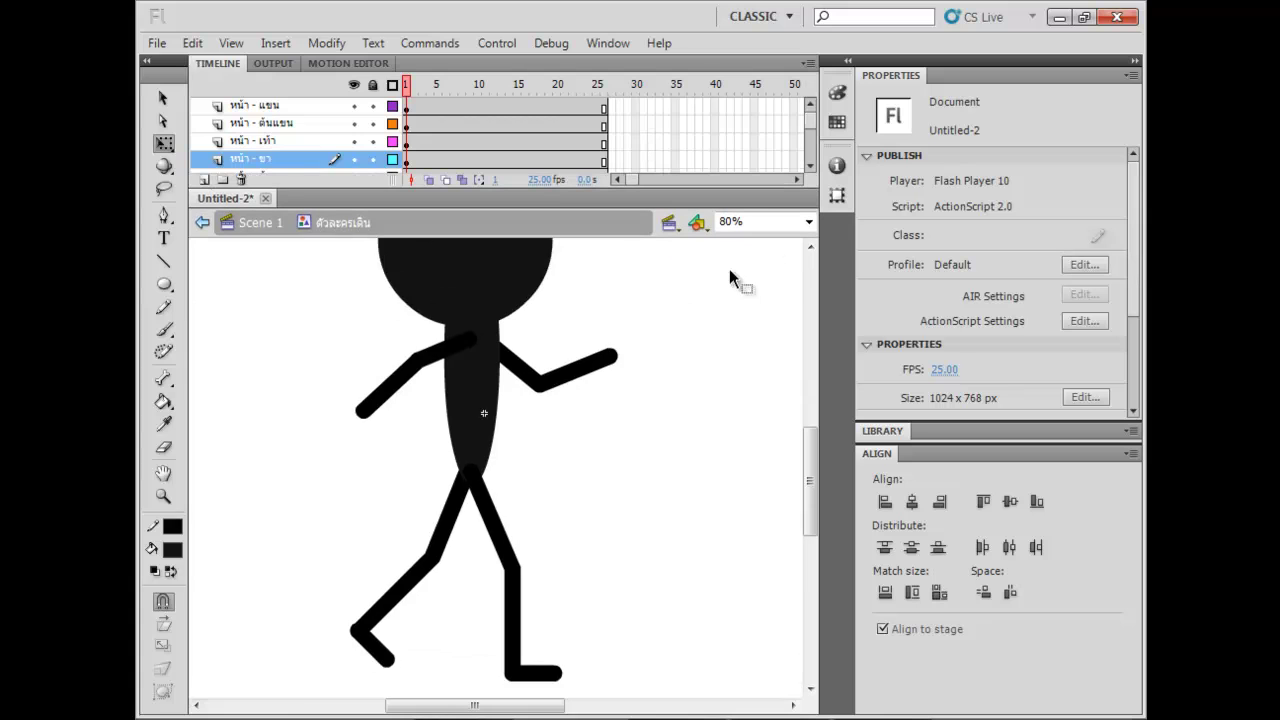
key(ctrl+minus)
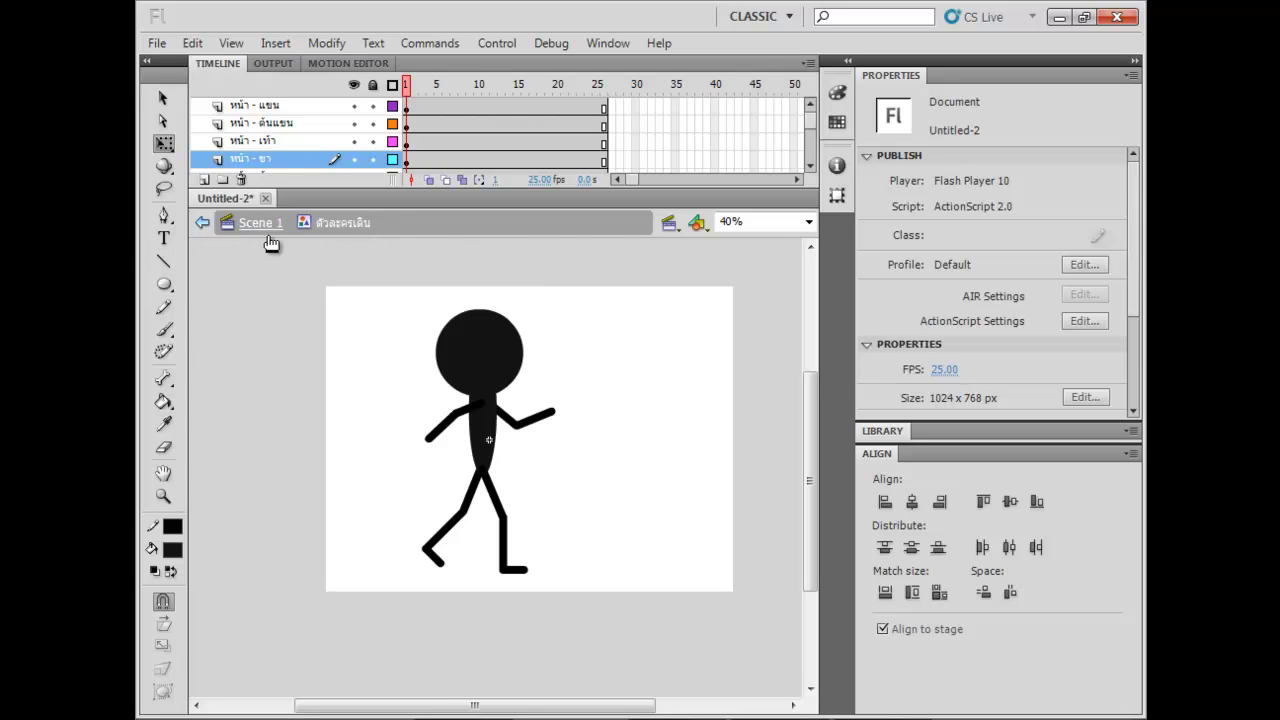
key(ctrl+alt+shift+r)
drag(392, 249, 408, 589)
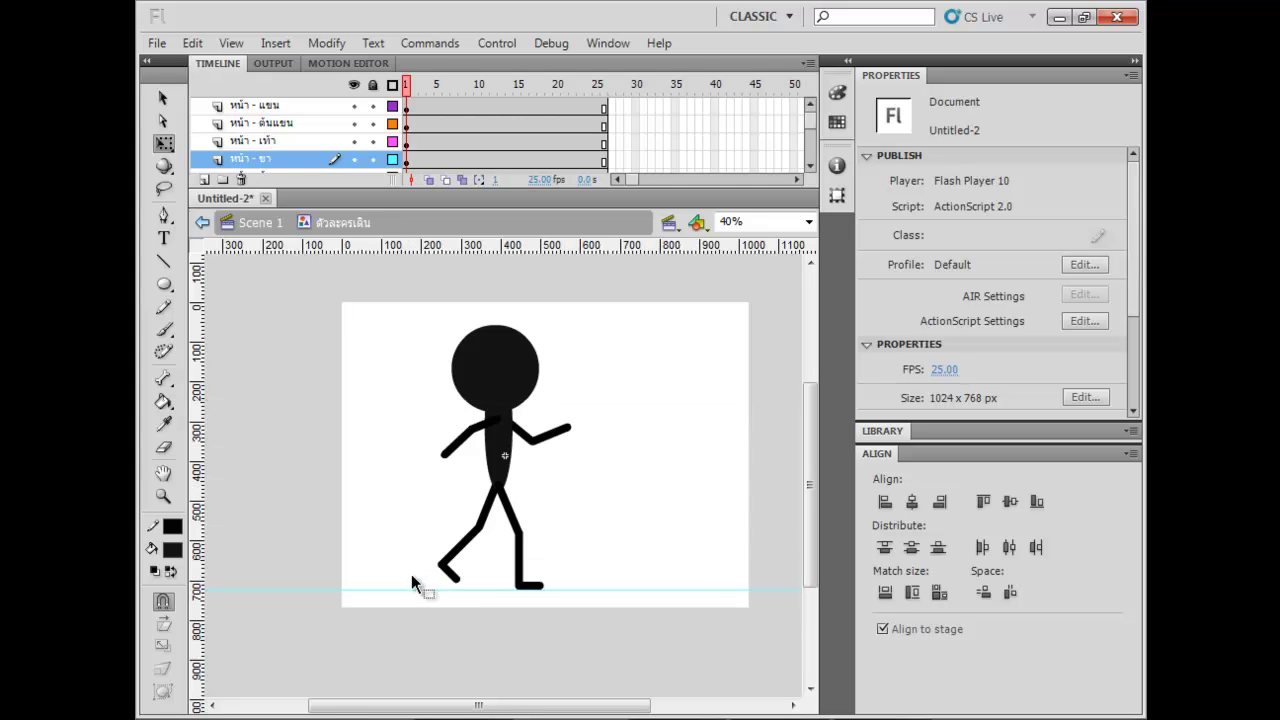
Lock the guides so that the ground line cannot be moved.
right_click(585, 488)
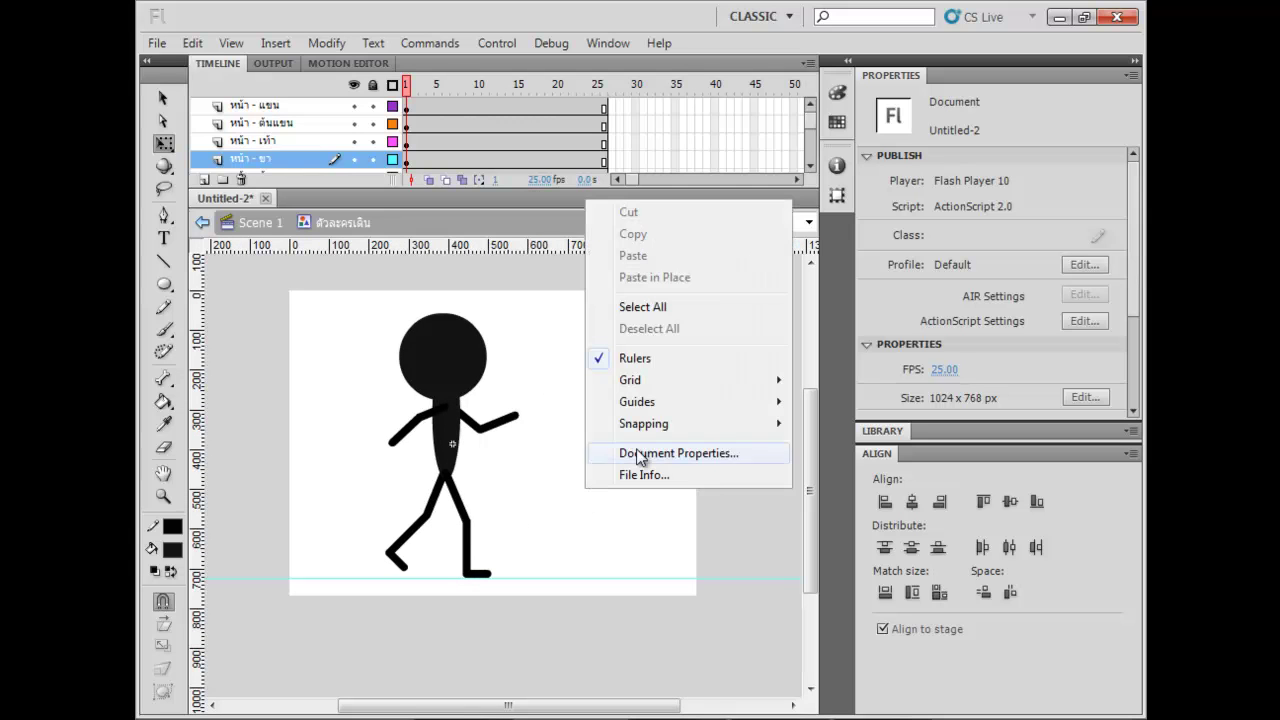
mouse_move(677, 401)
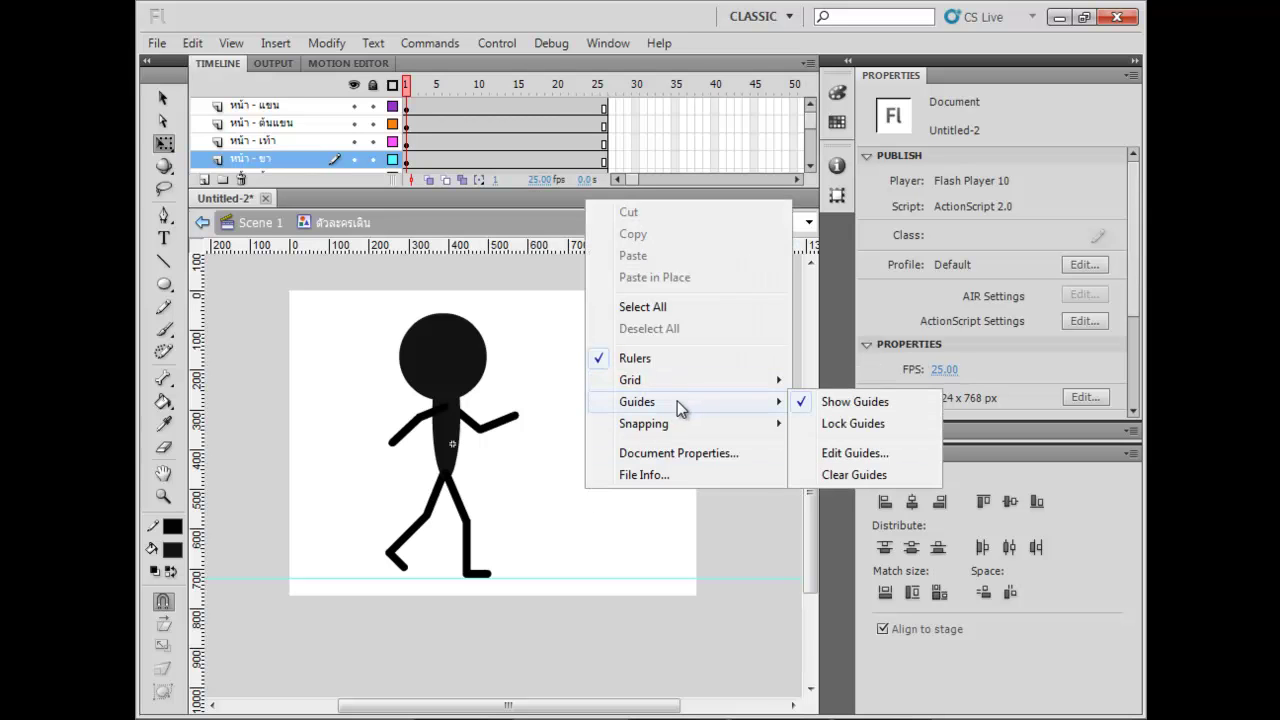
click(855, 424)
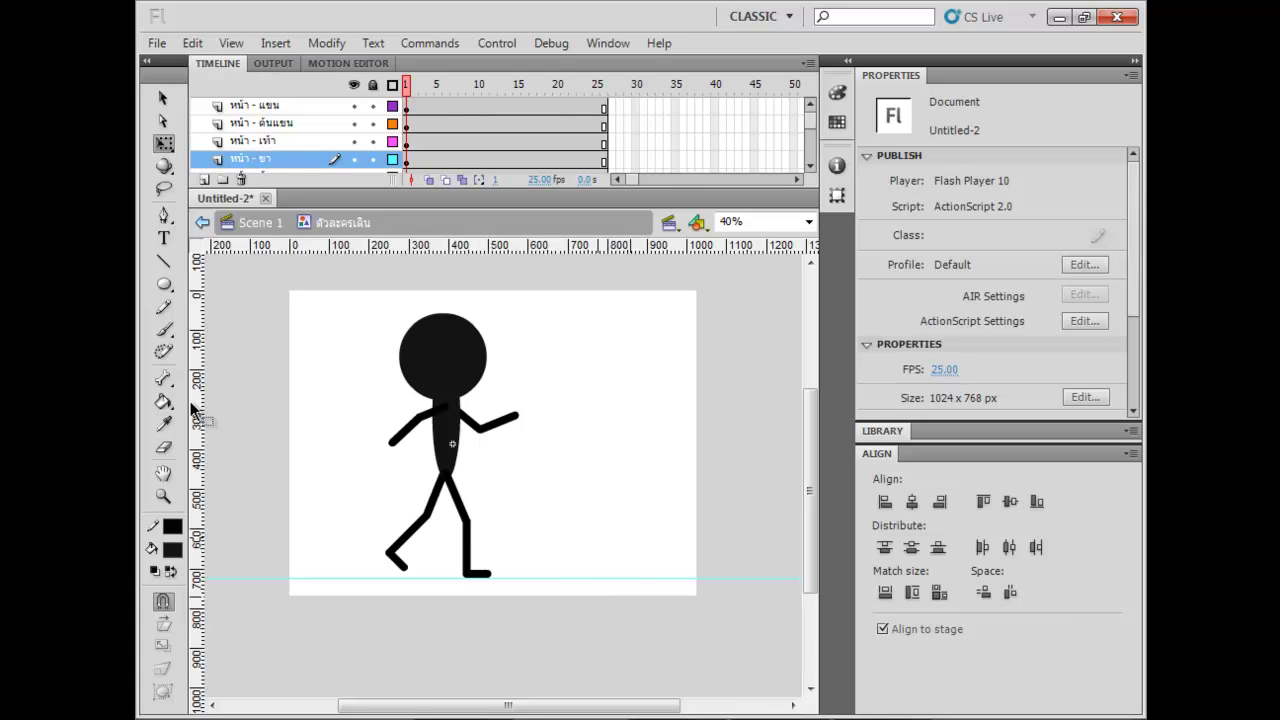
Add a vertical guide through the middle of the figure and a horizontal guide at the top of the head.
drag(198, 408, 444, 420)
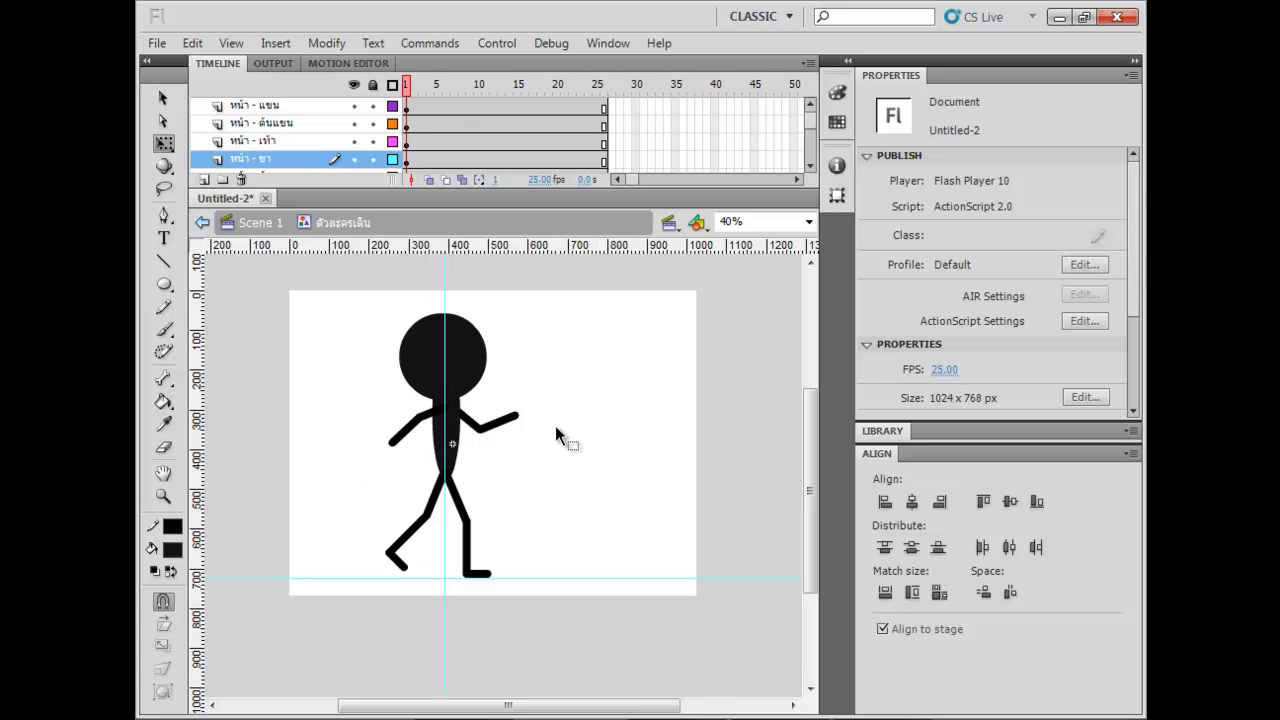
drag(559, 426, 567, 426)
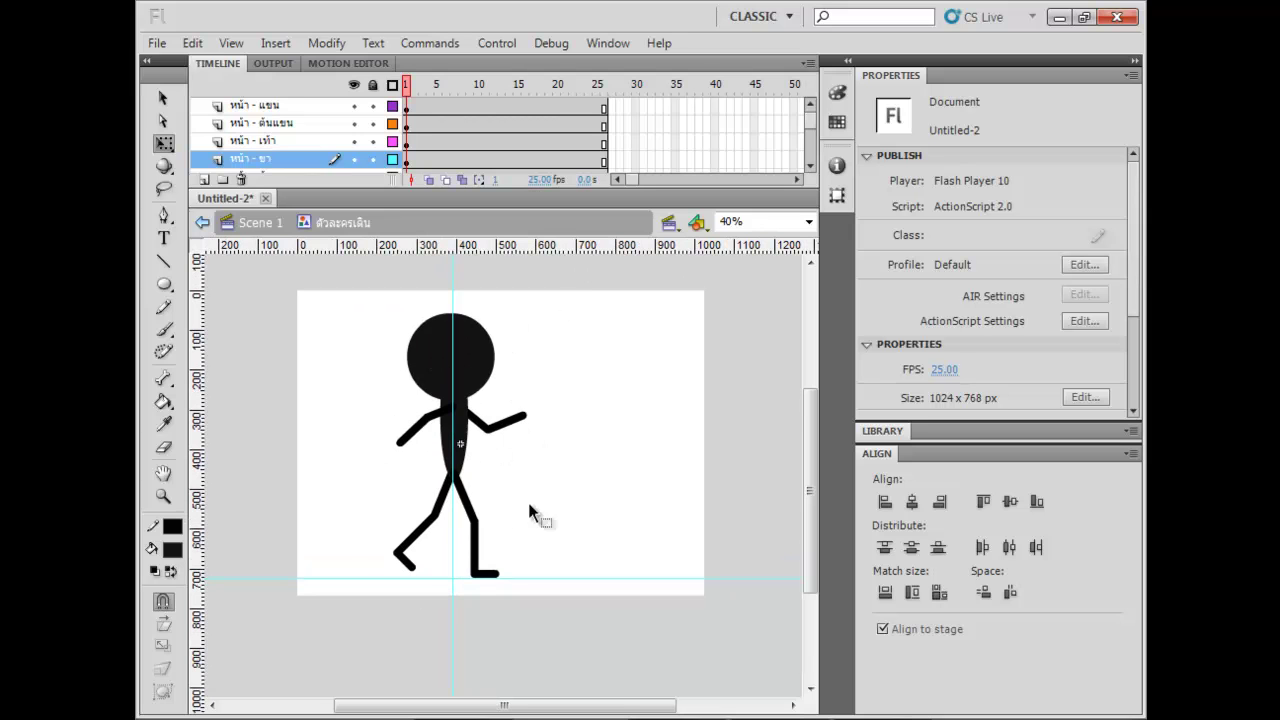
drag(581, 244, 587, 315)
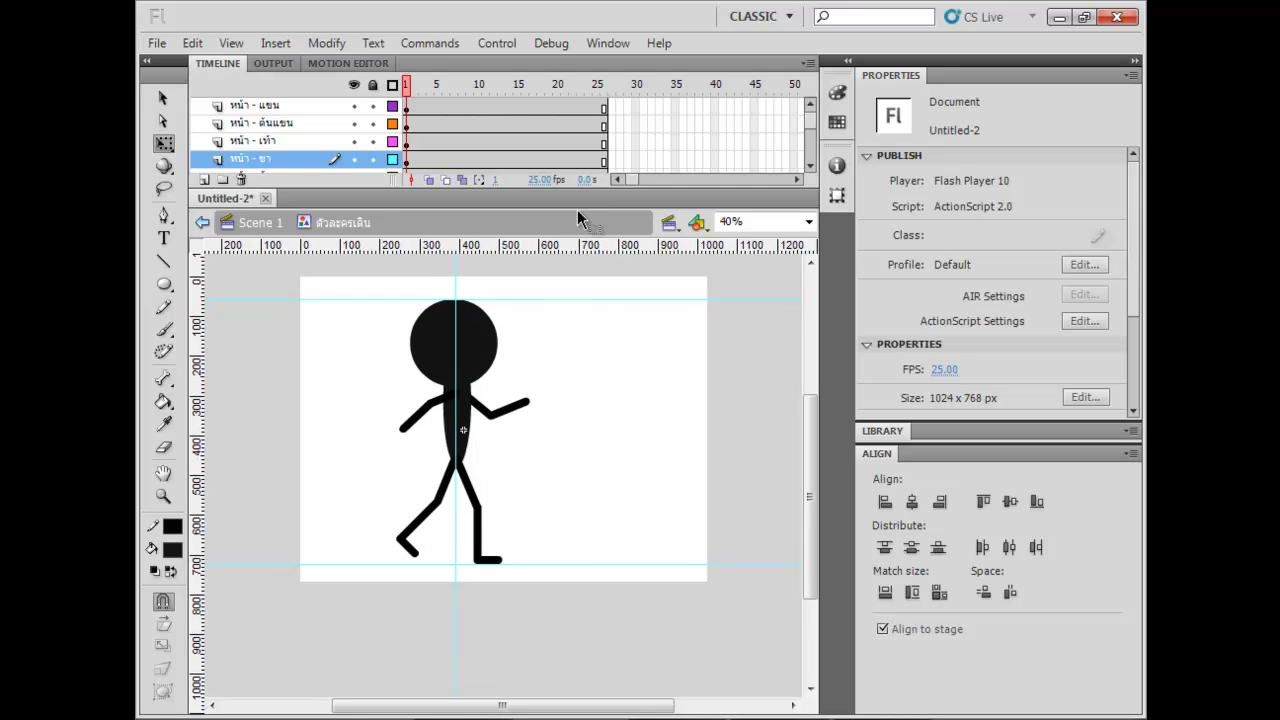
Shift the front foot horizontally back along the ground guide so its heel comes near the vertical guide.
drag(593, 190, 619, 343)
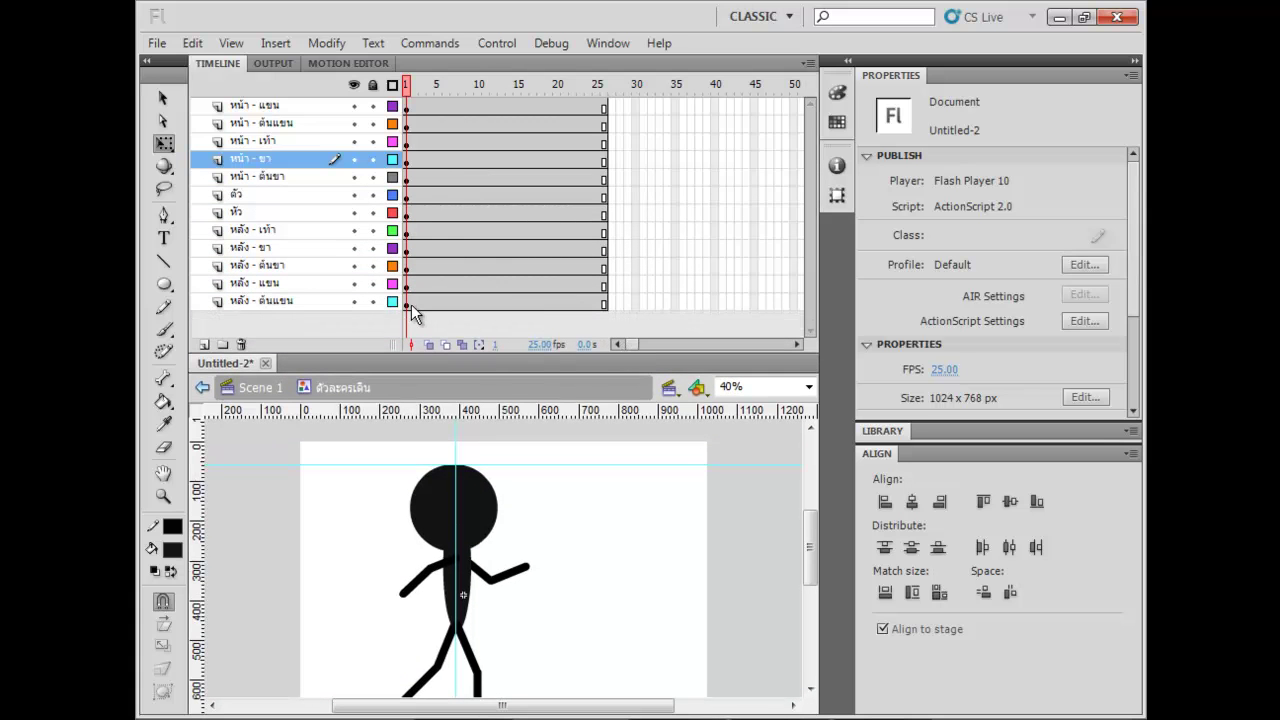
drag(586, 459, 598, 160)
key(ctrl+equal)
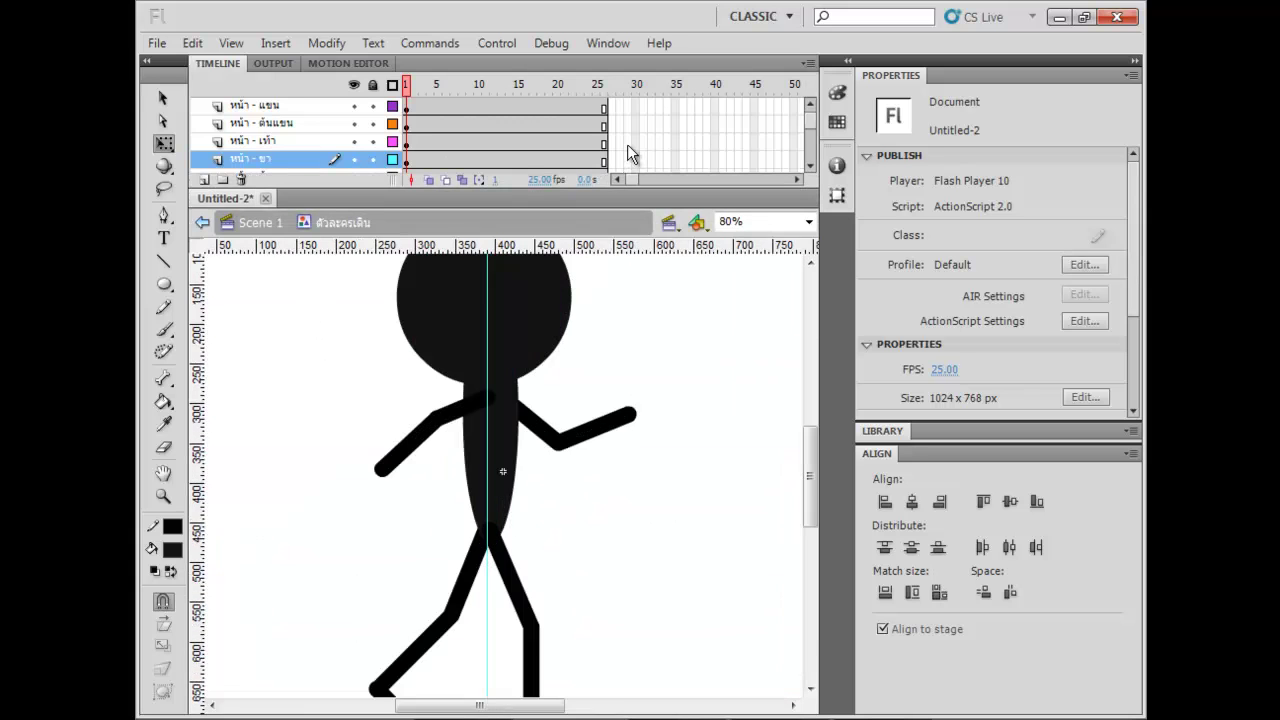
drag(617, 468, 609, 375)
drag(577, 450, 535, 468)
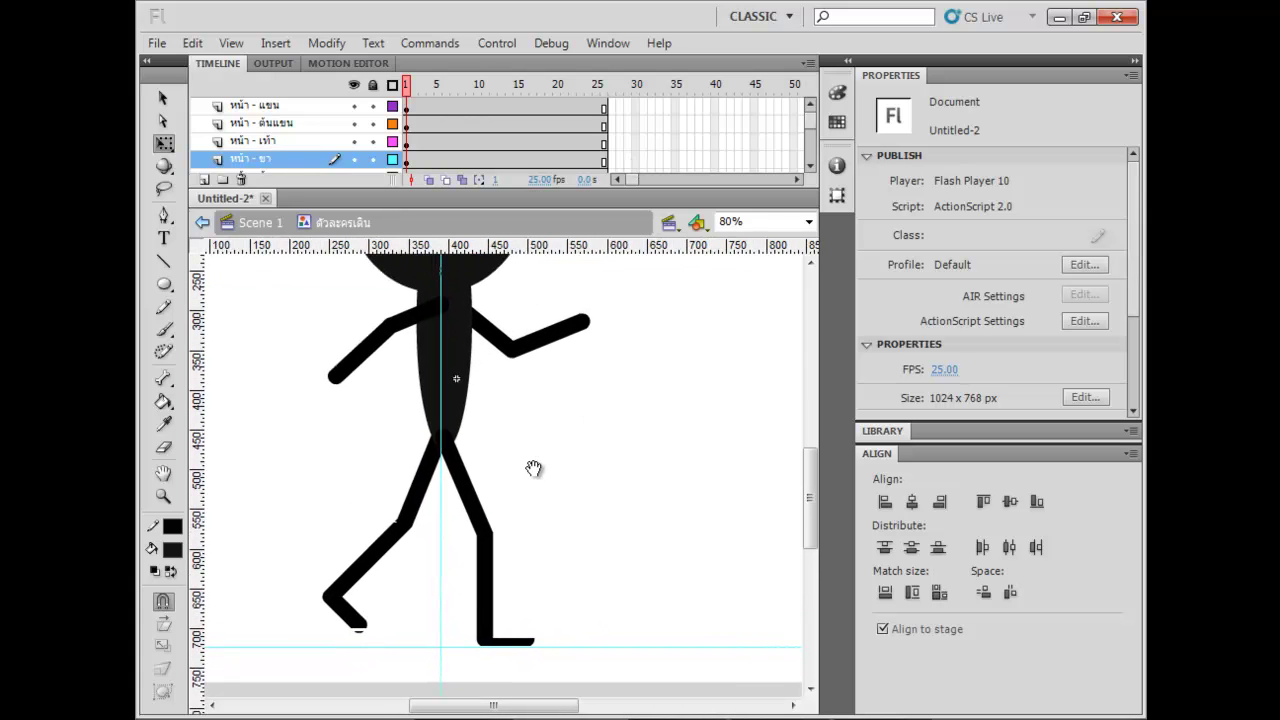
drag(492, 517, 519, 533)
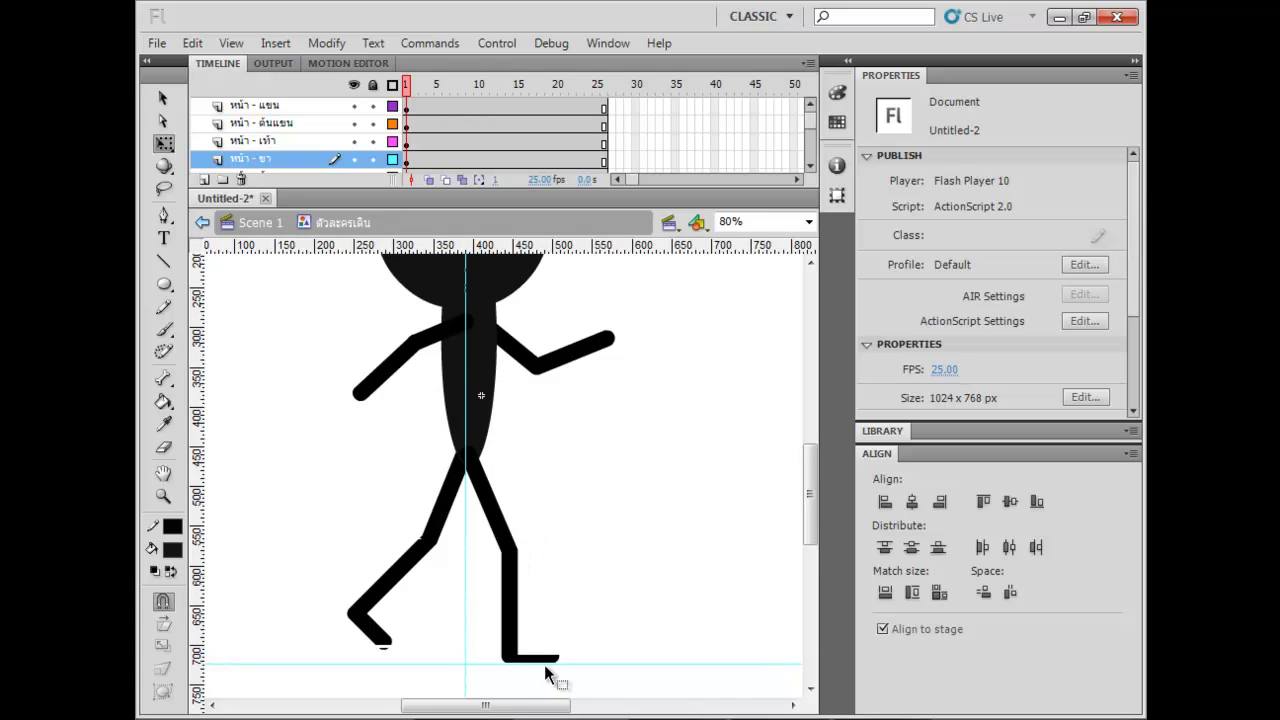
drag(549, 674, 561, 611)
click(563, 591)
key(shift+Left)
key(shift+Left)
key(shift+Left)
key(shift+Left)
key(shift+Left)
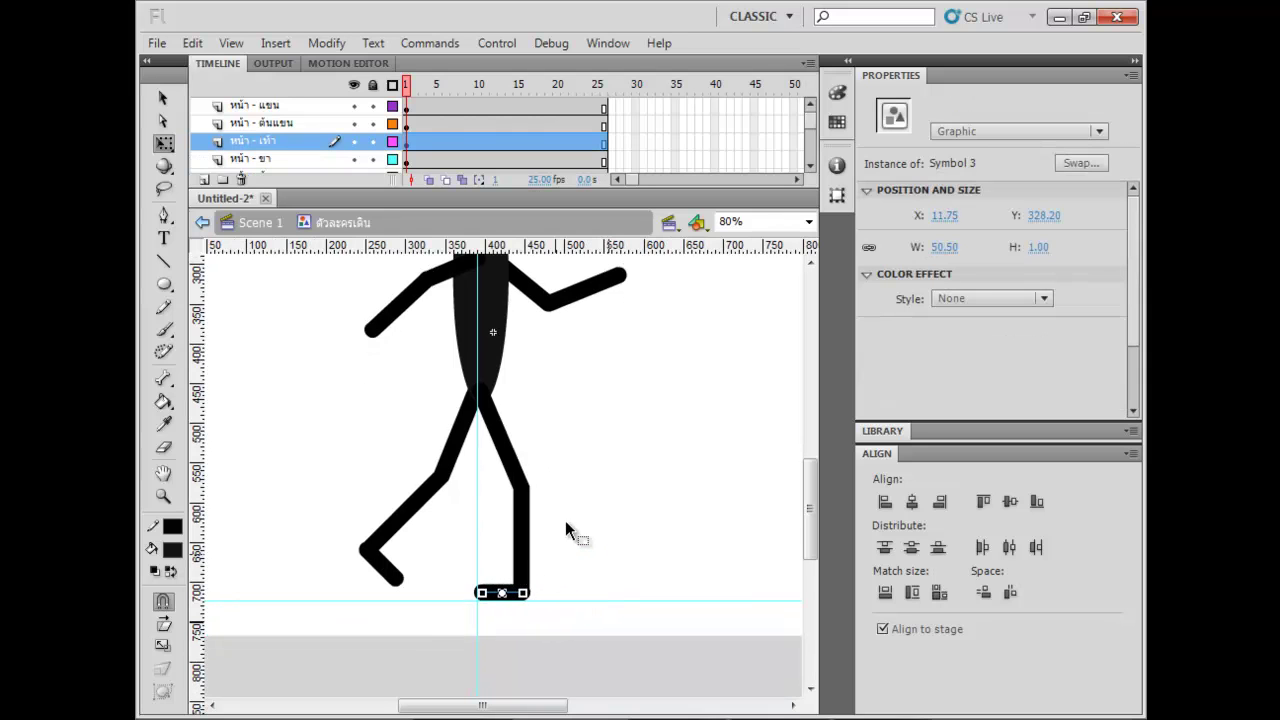
Shift the front lower leg horizontally back onto the vertical guide so it meets the heel of the front foot.
click(514, 545)
key(shift+Left)
key(shift+Left)
key(shift+Left)
key(shift+Left)
key(shift+Left)
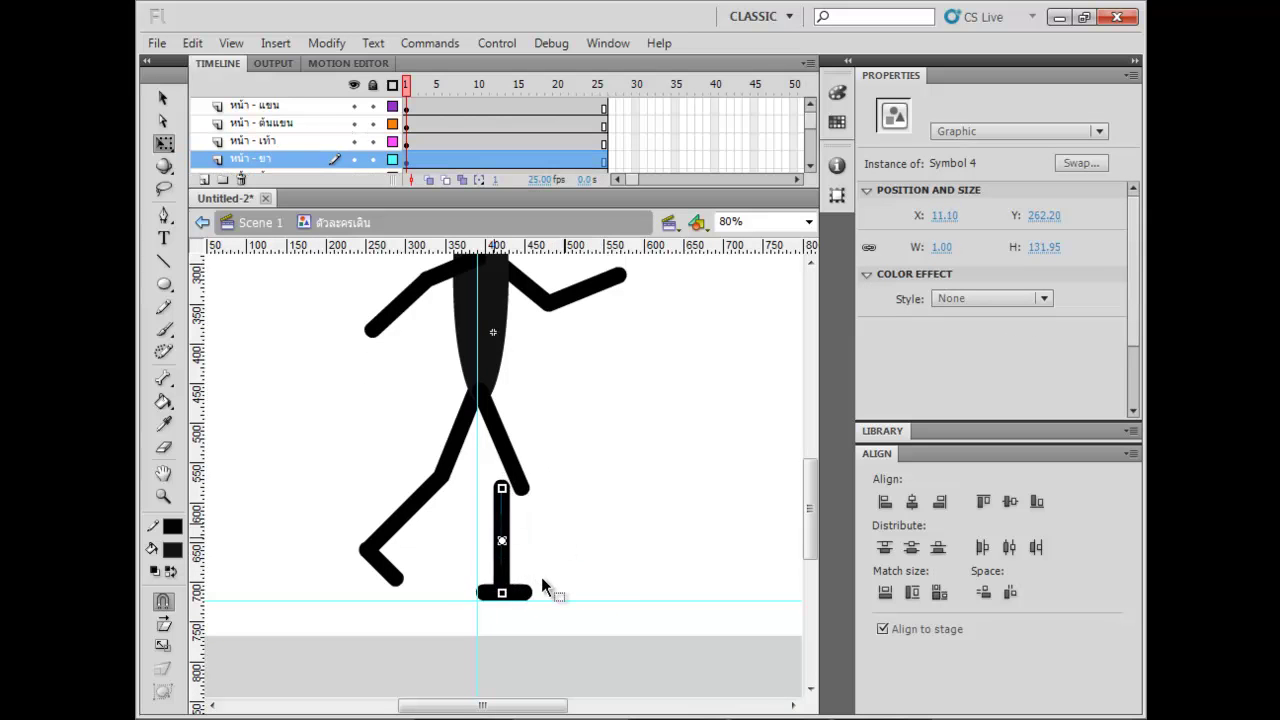
Rotate the front thigh to nearly vertical and move its transformation point to its upper end at the hip.
click(521, 484)
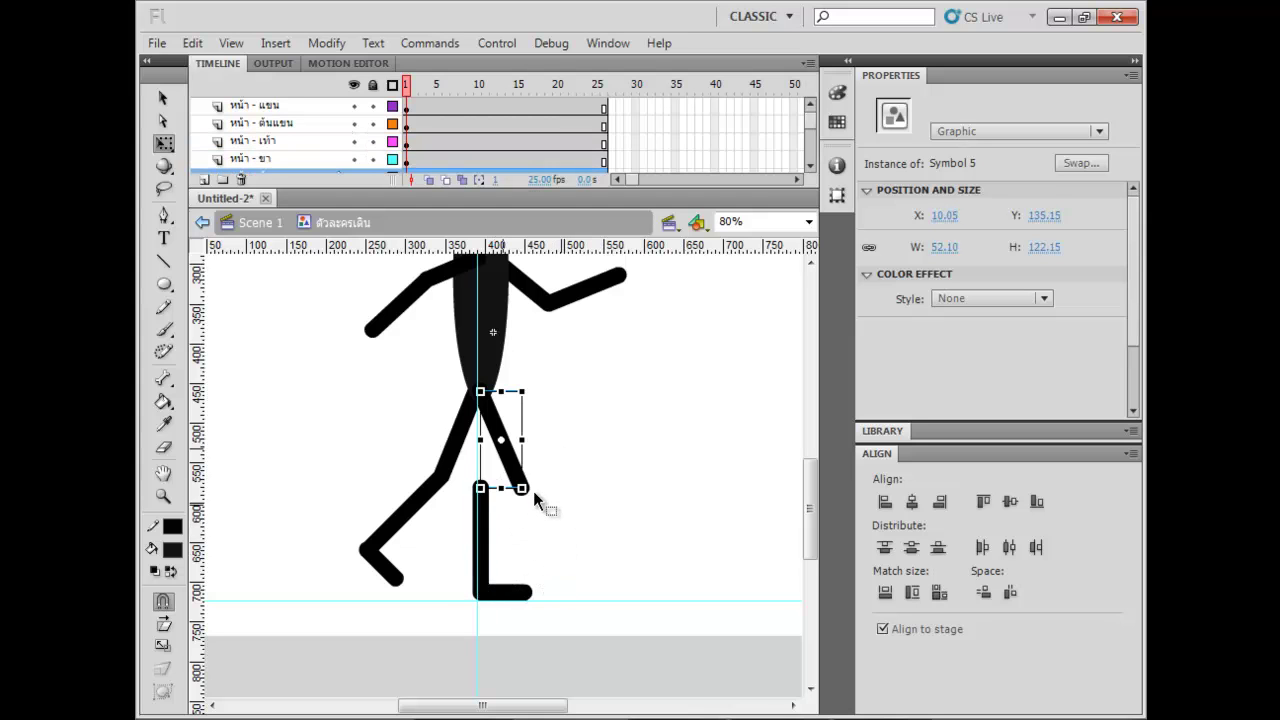
drag(531, 491, 510, 545)
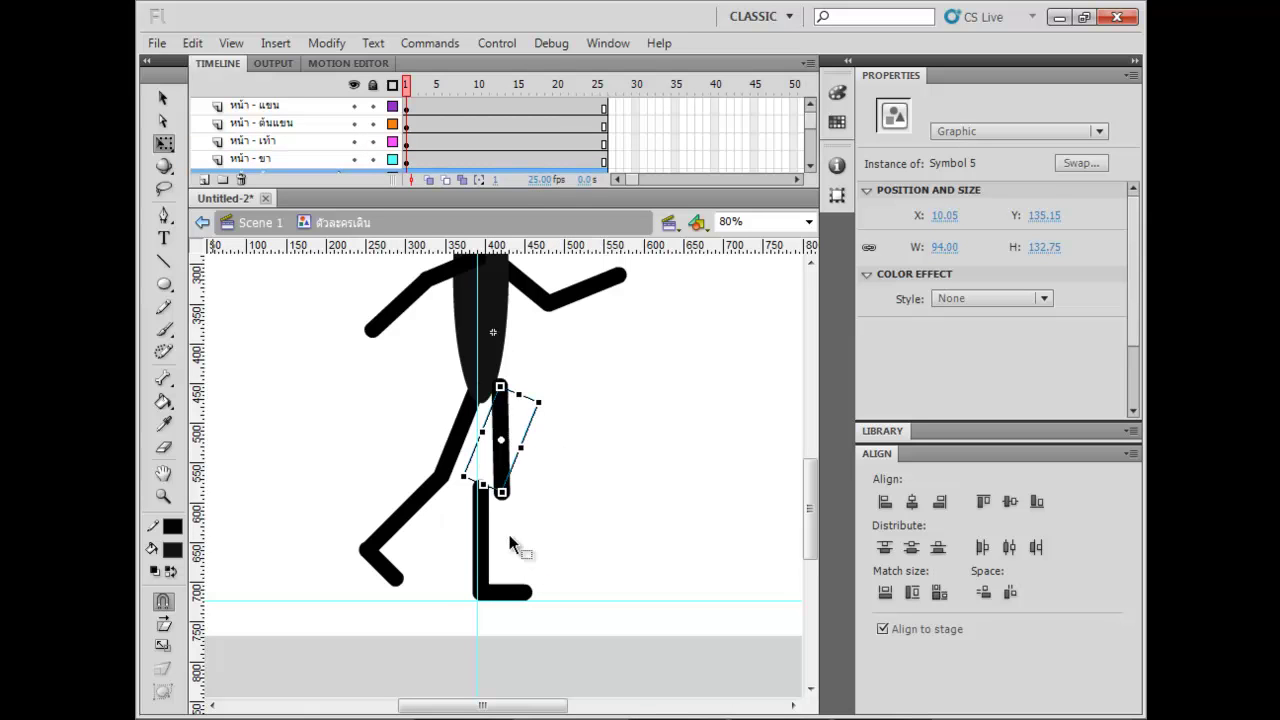
drag(551, 466, 543, 506)
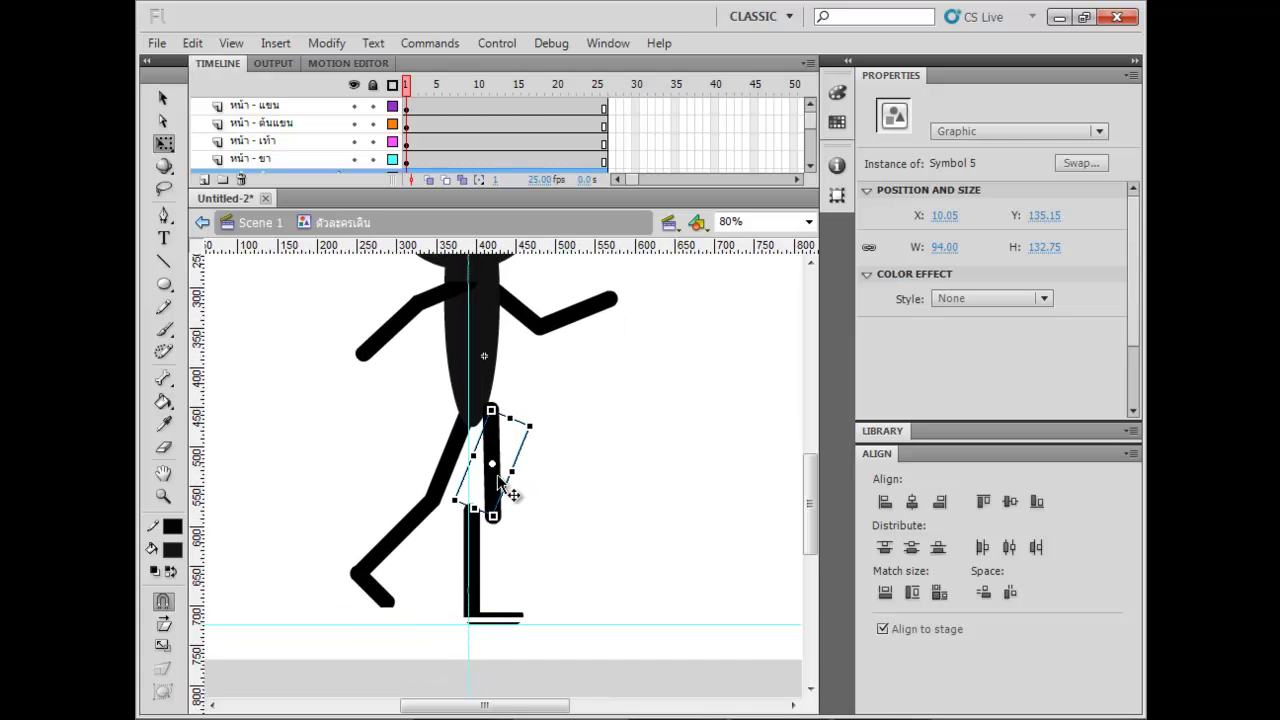
drag(494, 417, 491, 410)
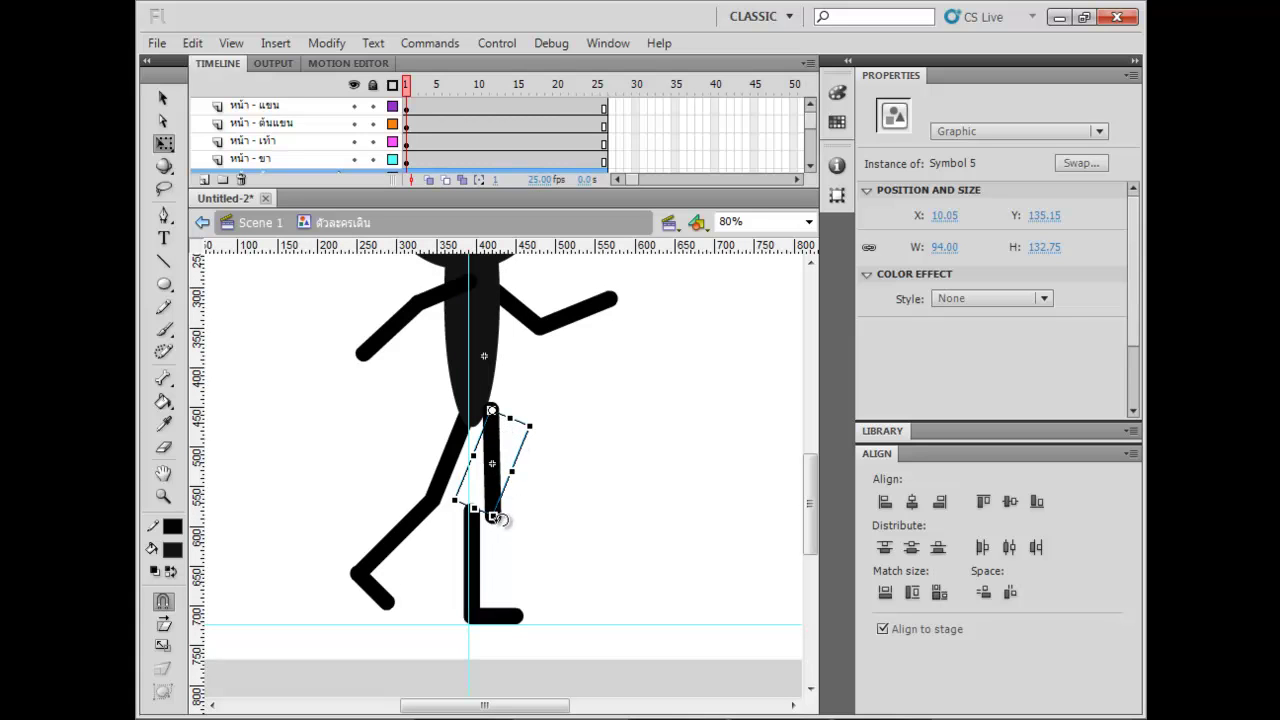
Move the transformation point of the front lower leg to the knee and that of the front foot to the heel.
click(473, 563)
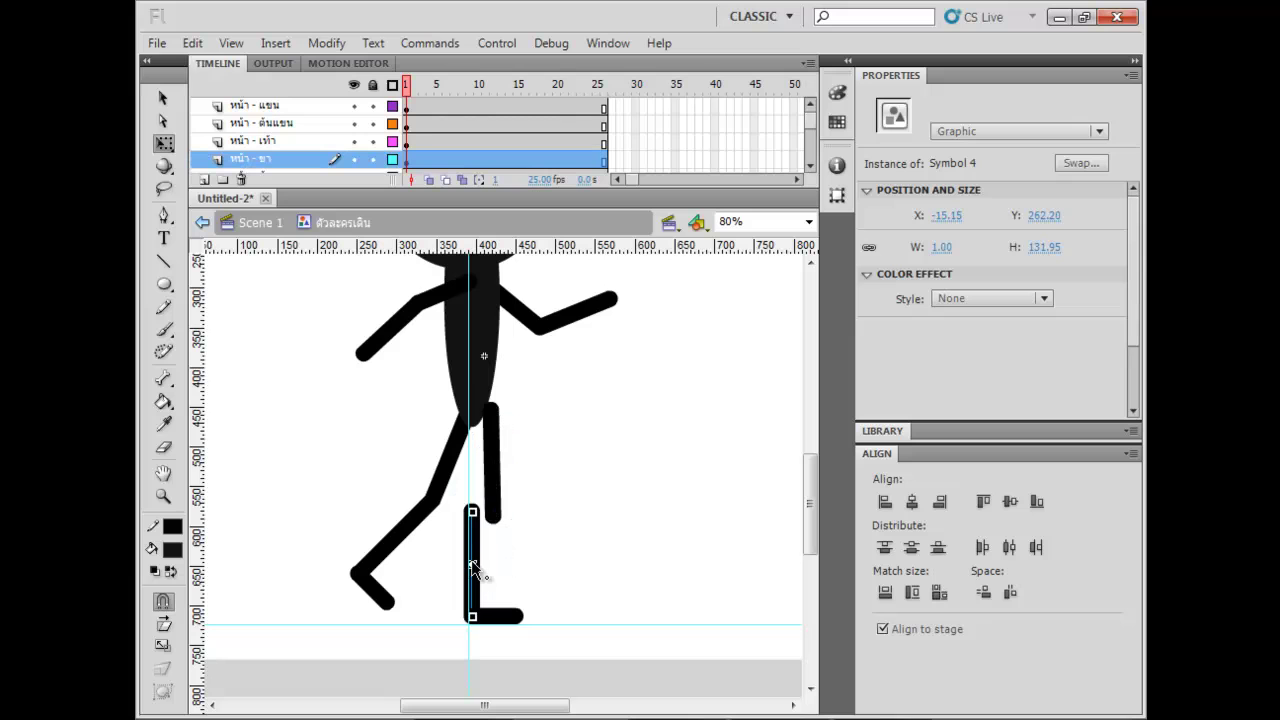
drag(473, 567, 472, 513)
click(491, 613)
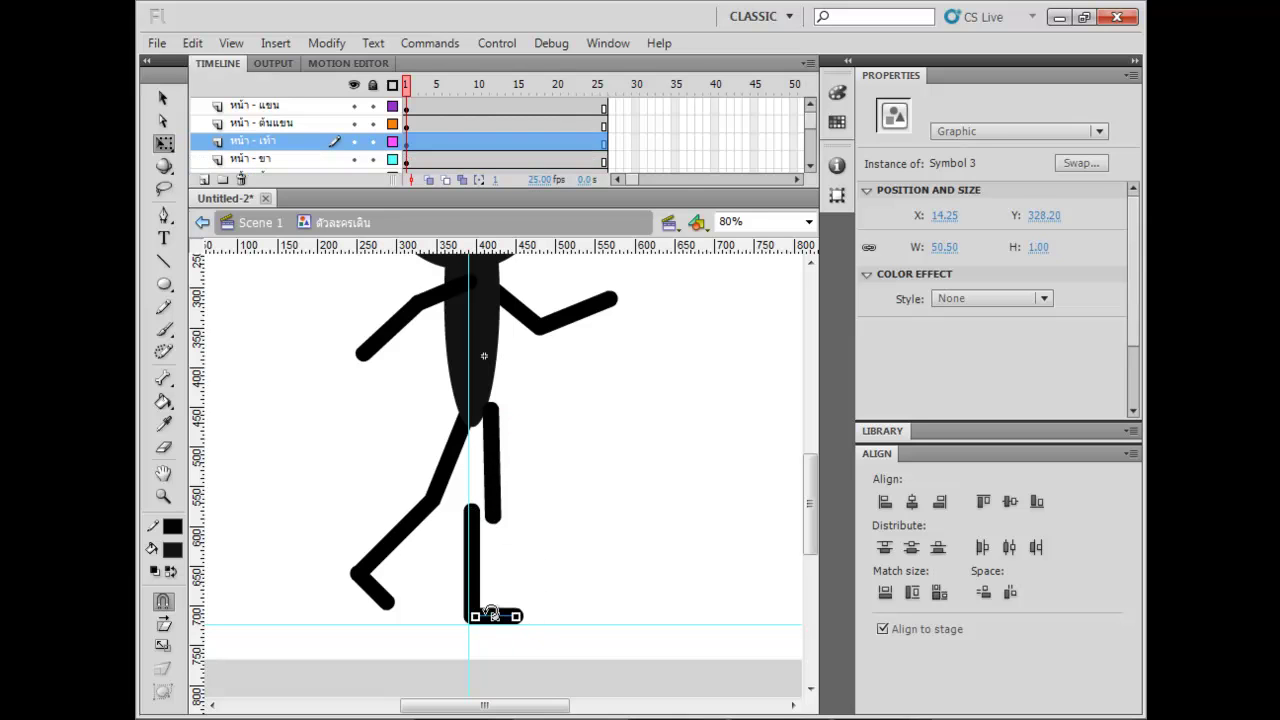
drag(492, 612, 478, 613)
Move the transformation points of the rear foot, lower leg and thigh to the ankle, knee and hip respectively.
click(368, 585)
mouse_move(390, 612)
mouse_down()
mouse_move(375, 598)
mouse_move(392, 605)
mouse_up()
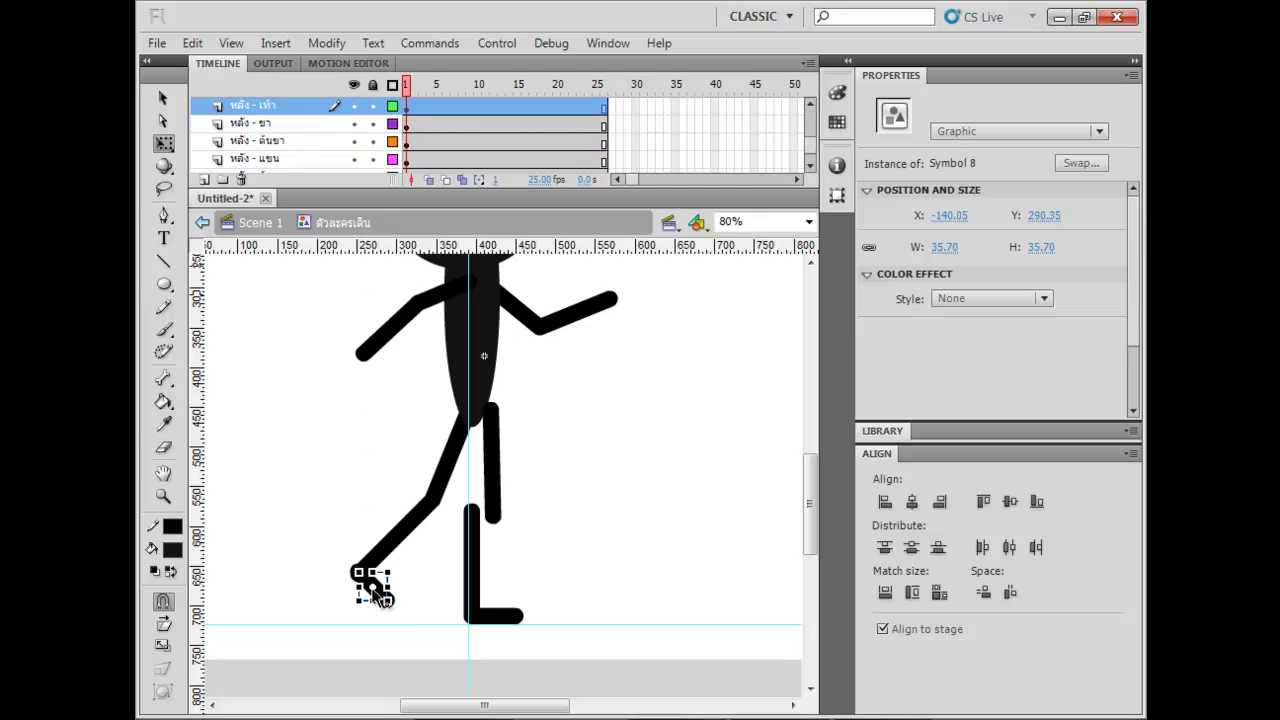
click(398, 556)
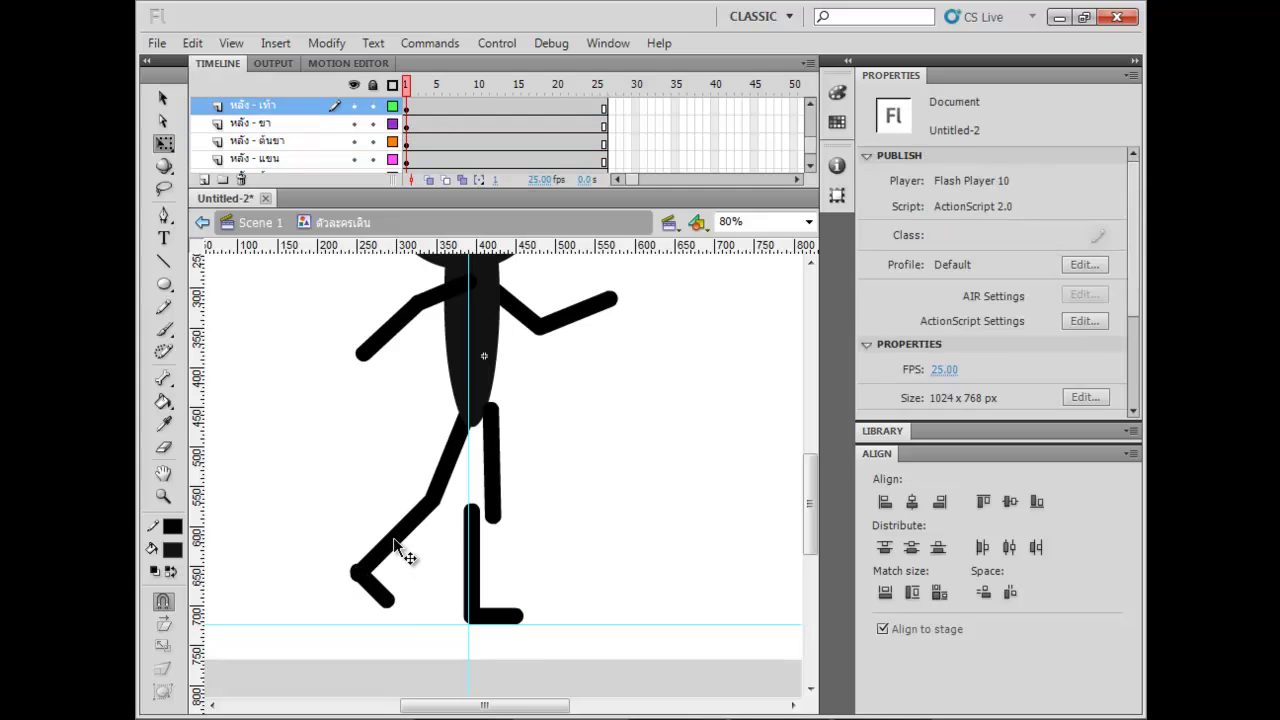
click(393, 543)
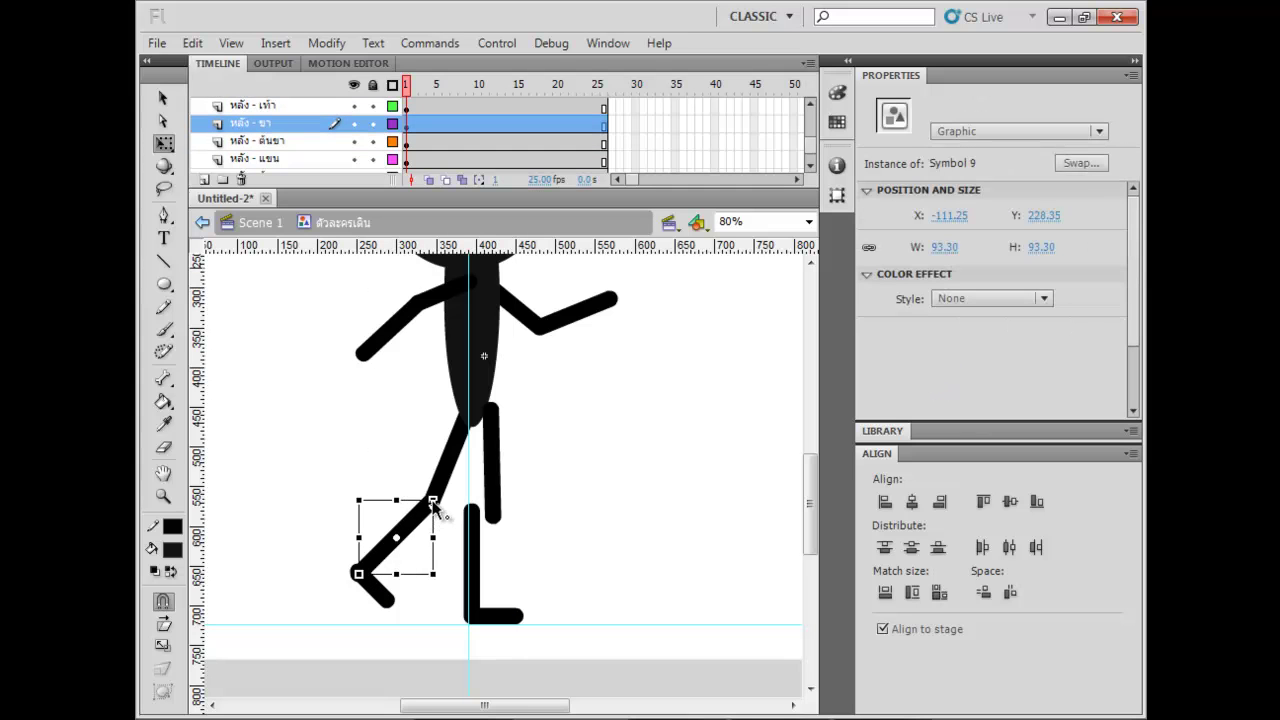
drag(430, 500, 433, 500)
click(450, 472)
drag(452, 454, 467, 417)
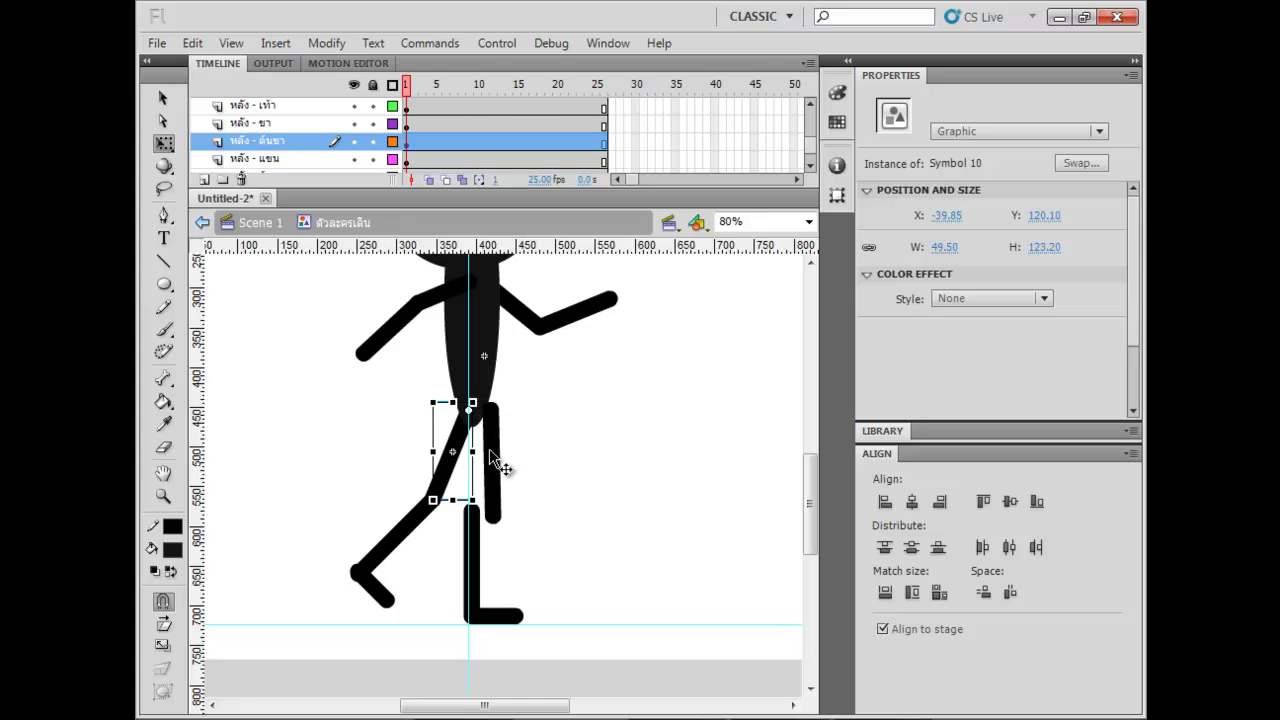
Shift the front thigh horizontally back onto the vertical guide so it lines up with the front lower leg.
drag(488, 479, 487, 480)
key(Left)
key(Left)
key(Left)
key(Left)
key(Left)
key(Left)
key(Left)
key(Left)
key(Left)
key(Left)
key(Left)
key(Left)
key(Left)
key(Left)
key(Left)
key(Left)
key(Left)
key(Left)
key(Left)
key(Left)
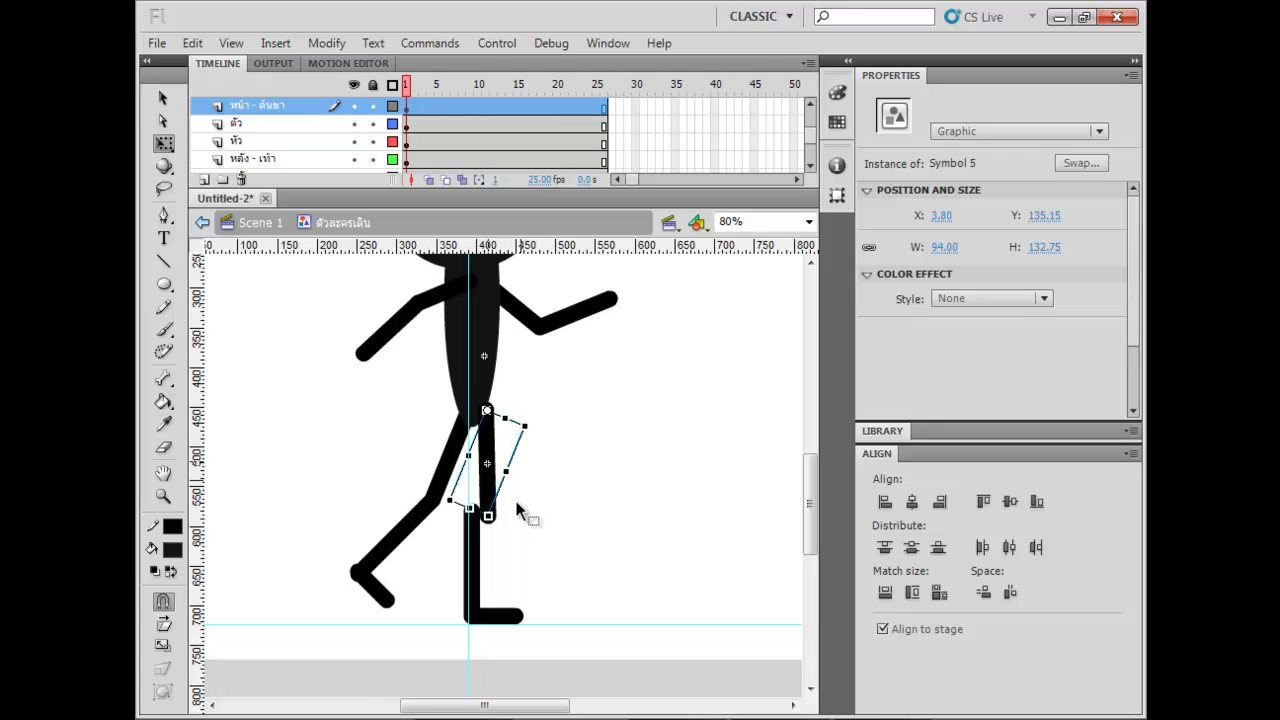
Move the torso's transformation point down to the hip, on the vertical guide.
scroll(539, 432, up, 3)
click(491, 413)
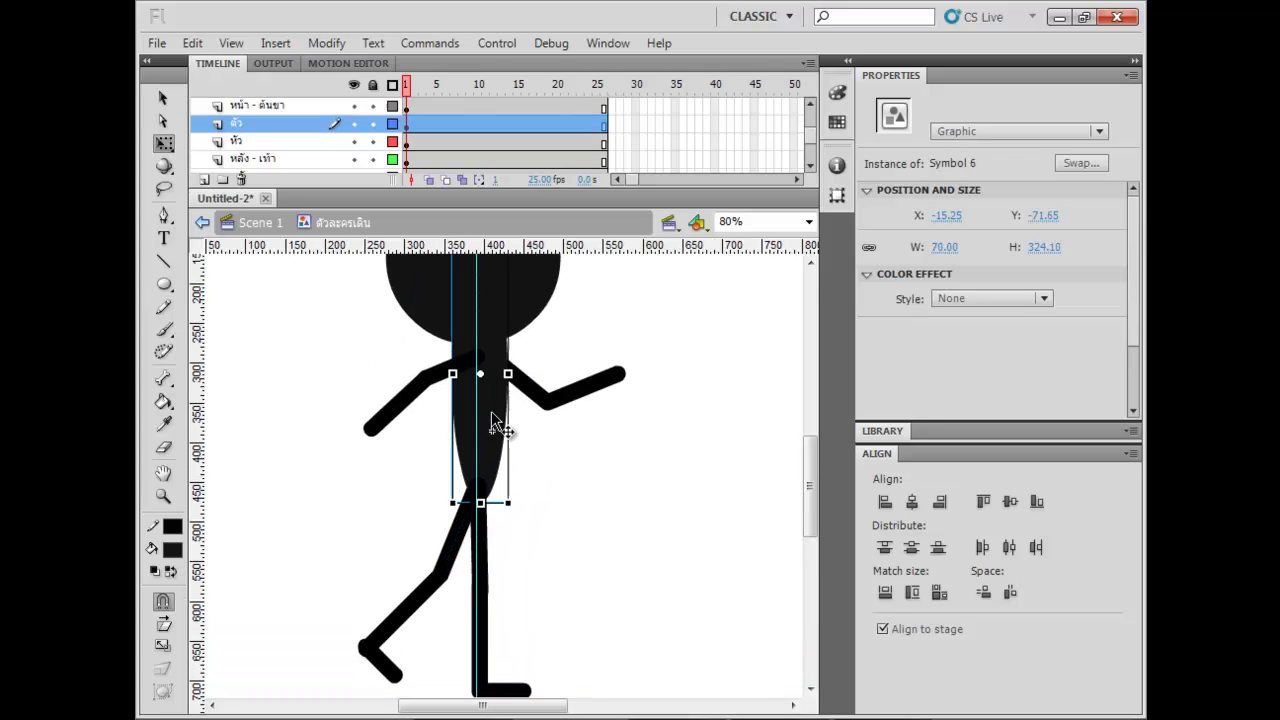
drag(519, 414, 527, 458)
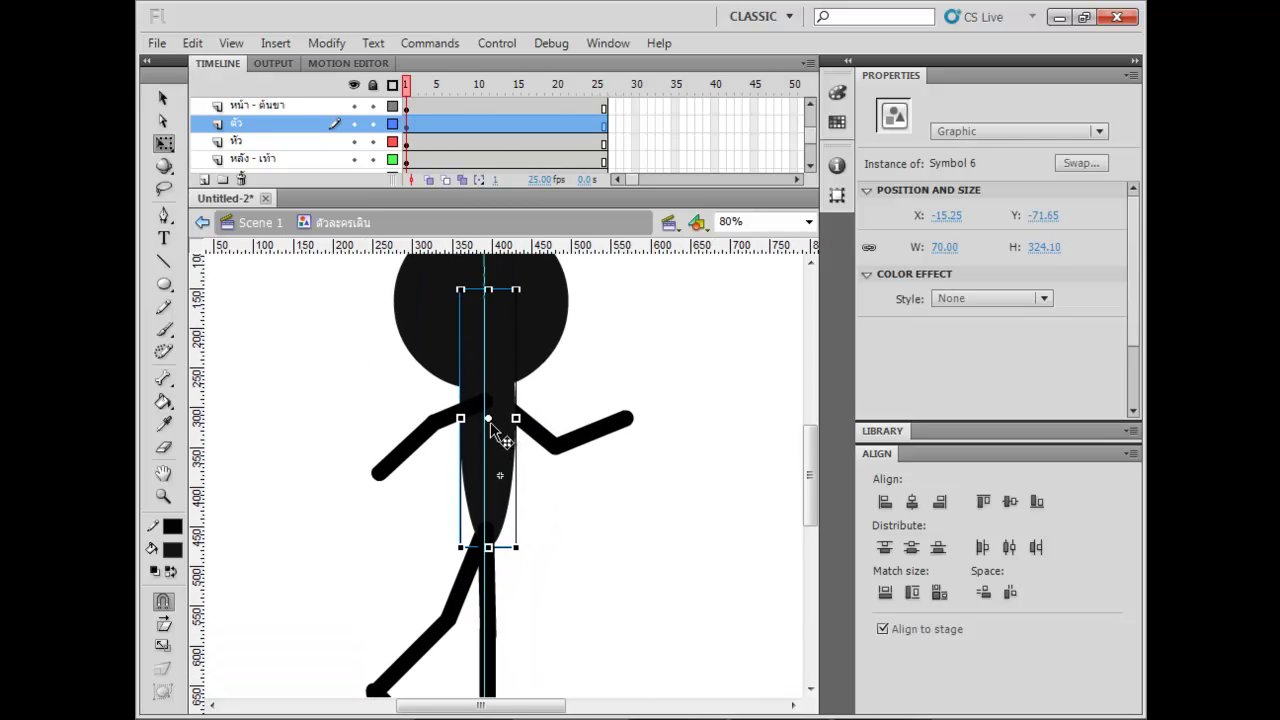
drag(488, 419, 485, 523)
drag(579, 427, 574, 456)
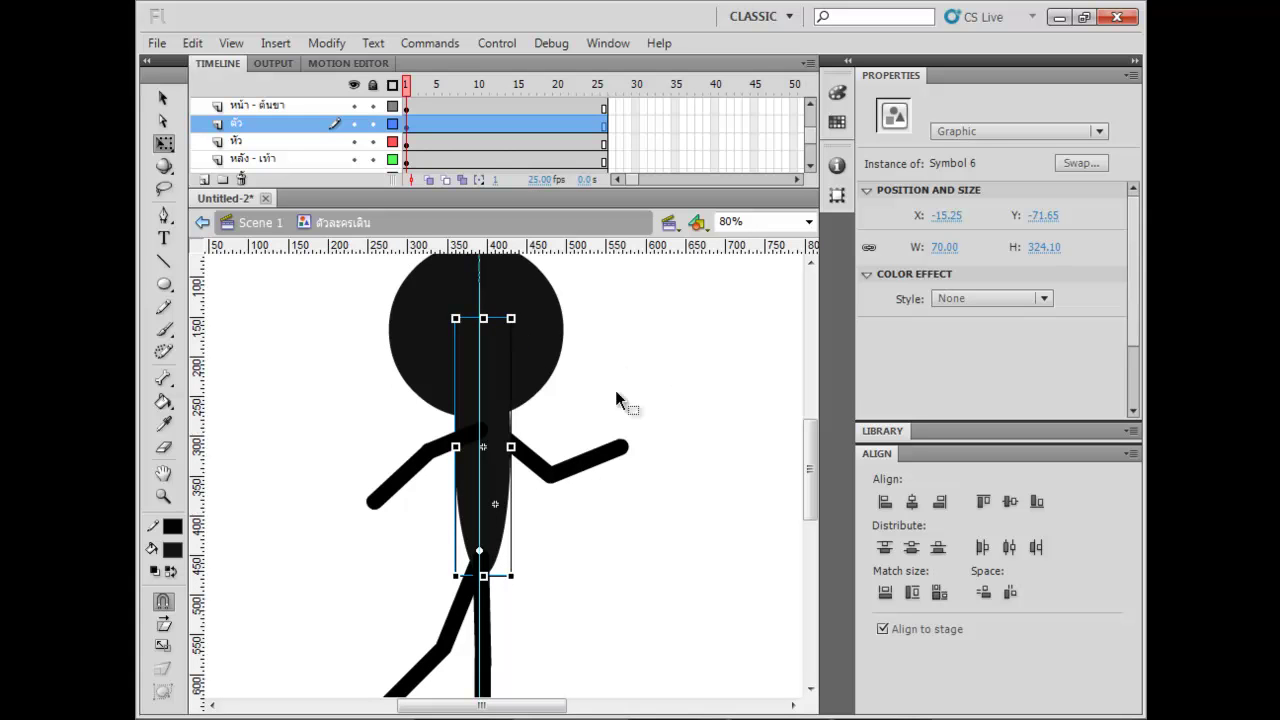
drag(515, 305, 481, 352)
mouse_move(515, 305)
mouse_down()
mouse_move(649, 363)
mouse_move(416, 309)
mouse_move(465, 320)
mouse_move(505, 310)
mouse_up()
drag(486, 558, 486, 551)
Move the transformation points of both upper arms to the shoulders and those of both forearms to the elbows.
click(536, 476)
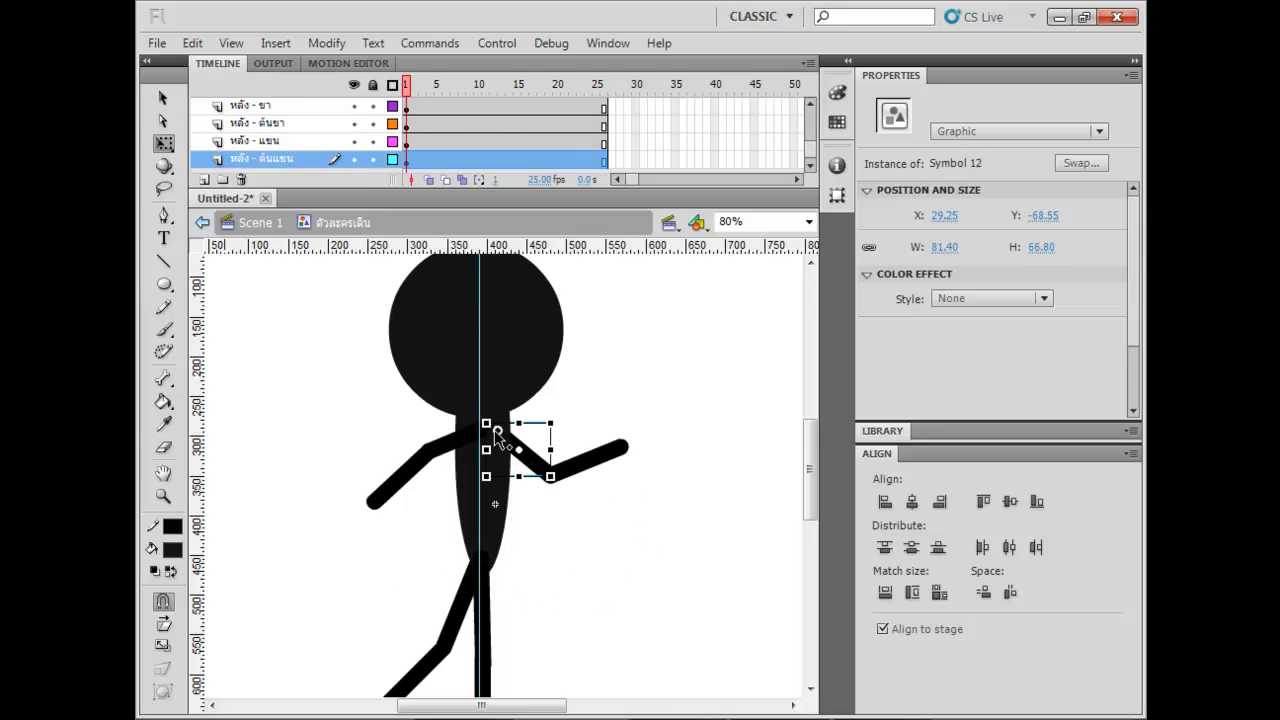
click(588, 463)
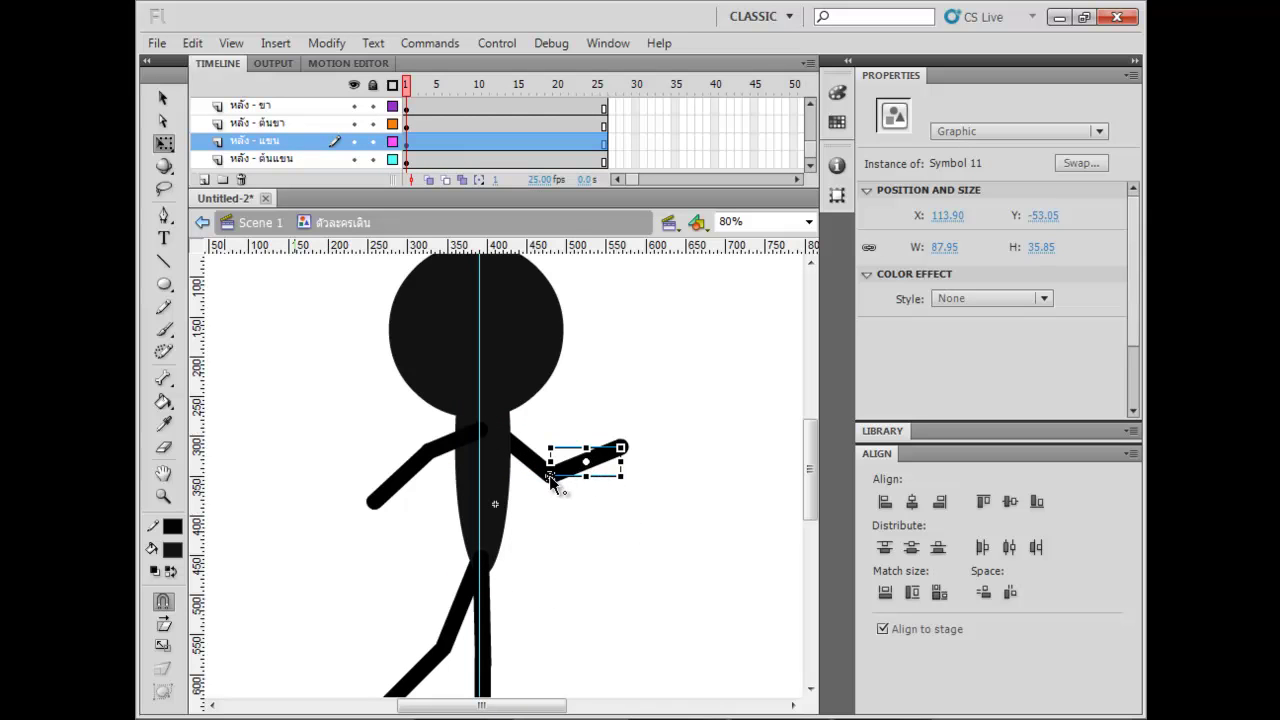
click(458, 446)
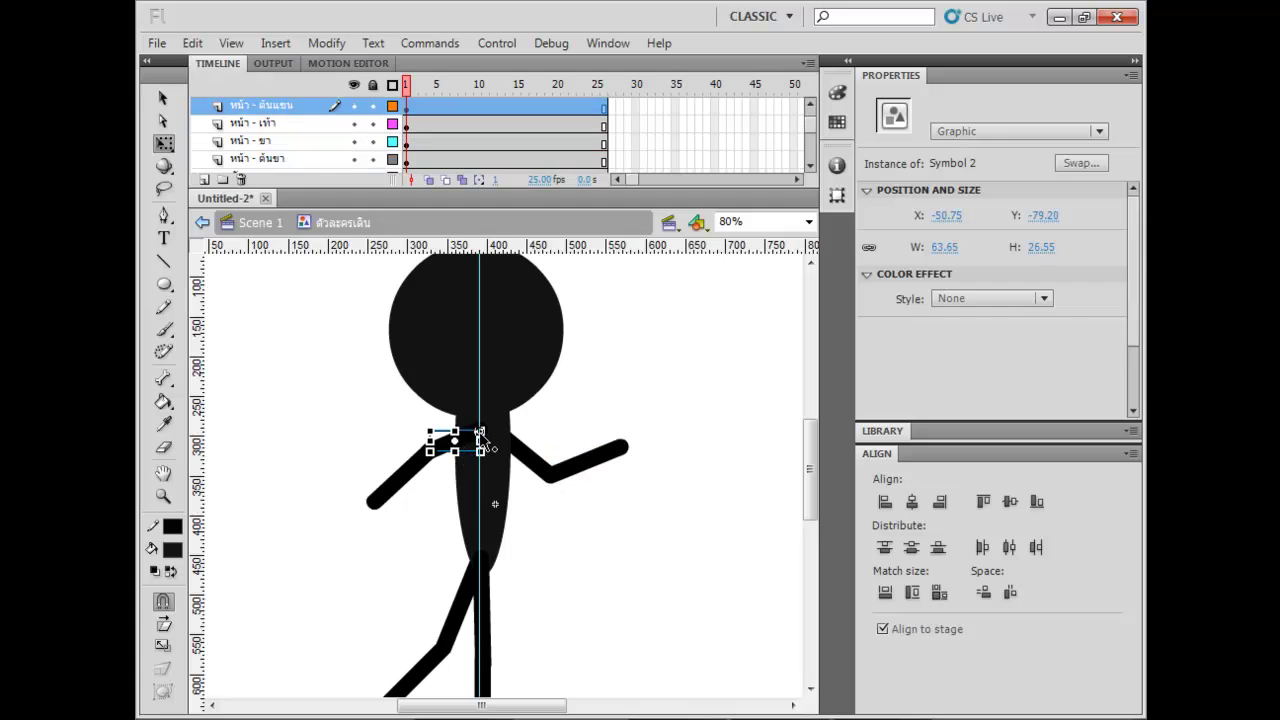
click(400, 505)
click(393, 481)
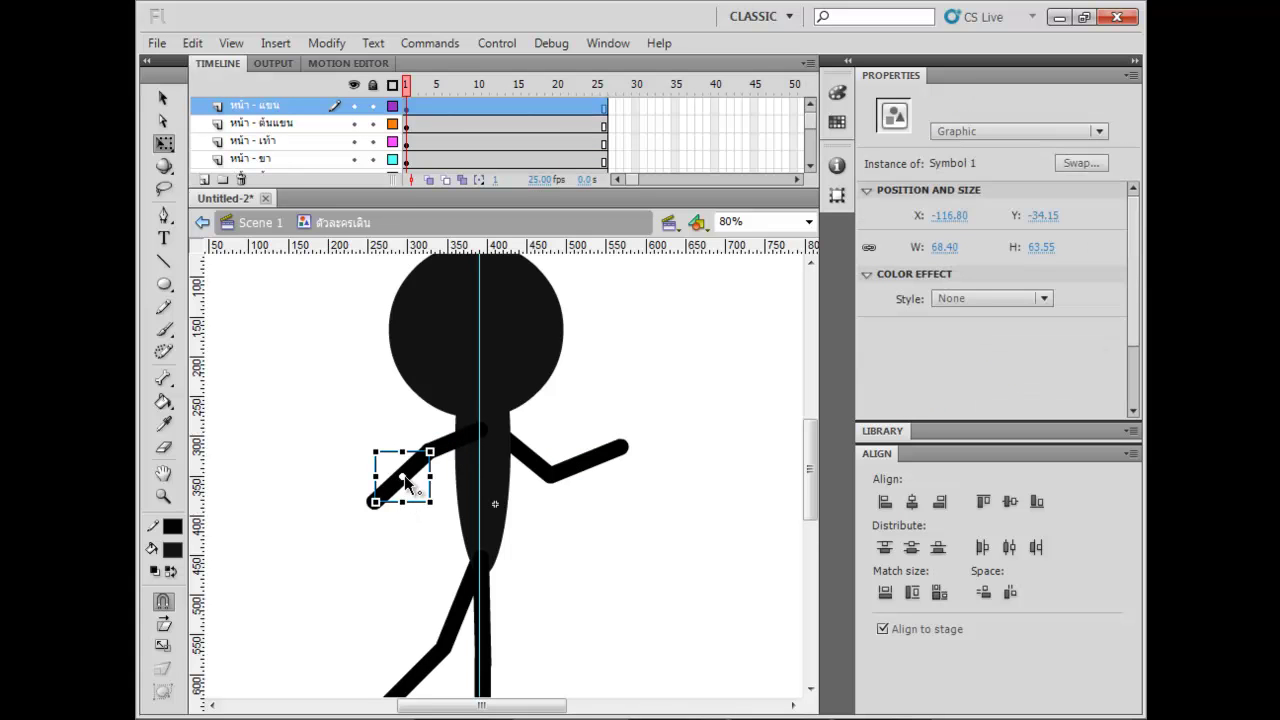
Move the head's transformation point down to the neck, then test the head's rotation and undo the test.
click(482, 388)
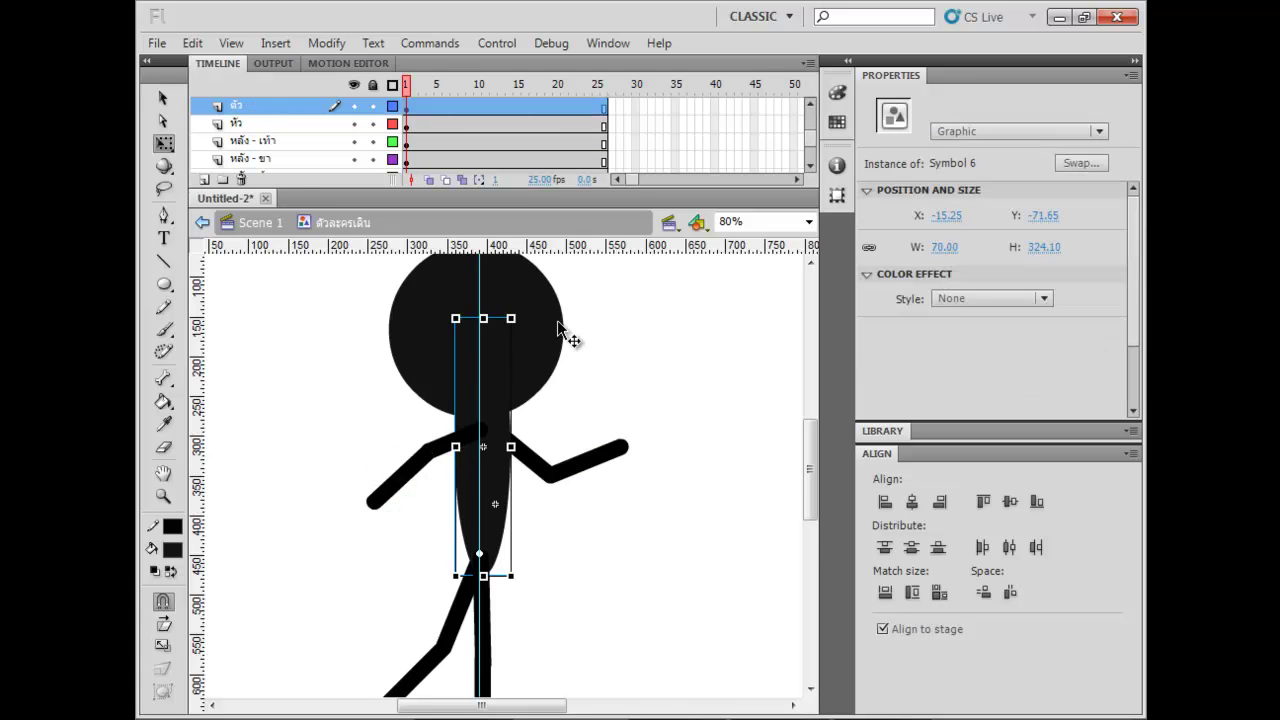
click(490, 336)
drag(476, 331, 479, 407)
scroll(600, 371, up, 2)
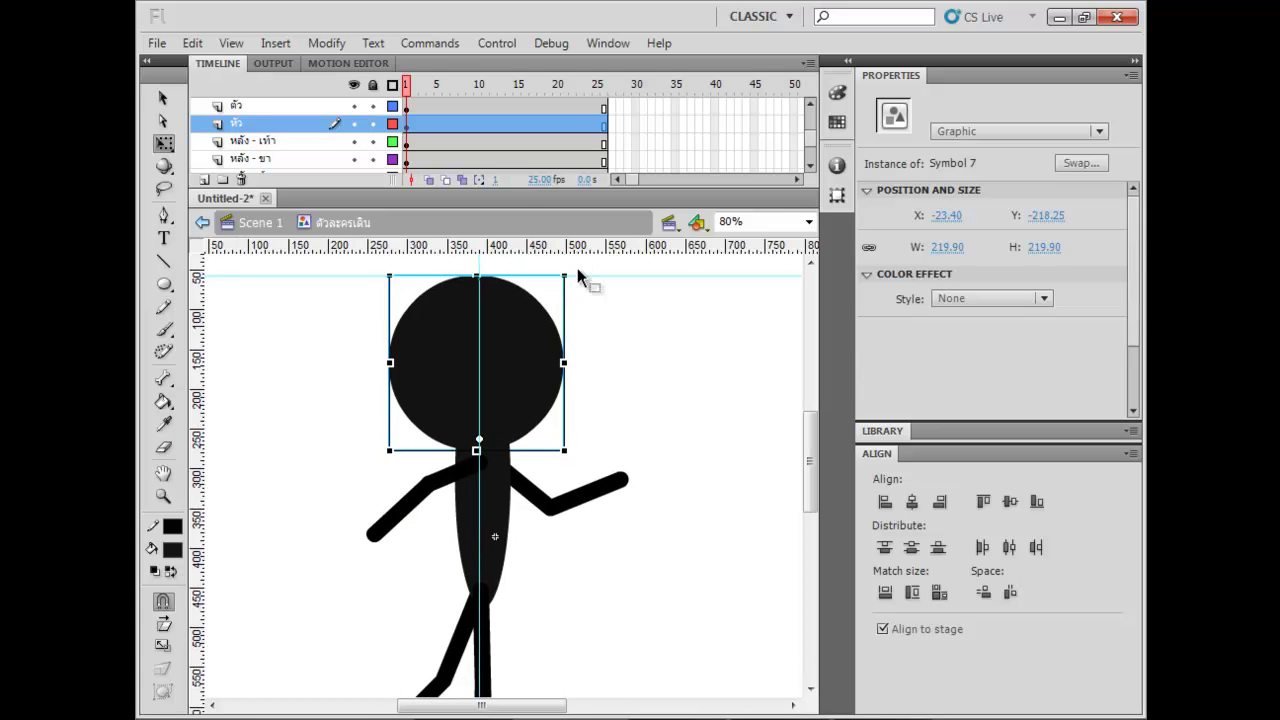
drag(575, 268, 618, 305)
key(ctrl+z)
Swing the rear upper arm down beside the torso, reattach the forearm at the elbow and rotate the forearm to nearly horizontal.
drag(681, 525, 631, 485)
click(509, 376)
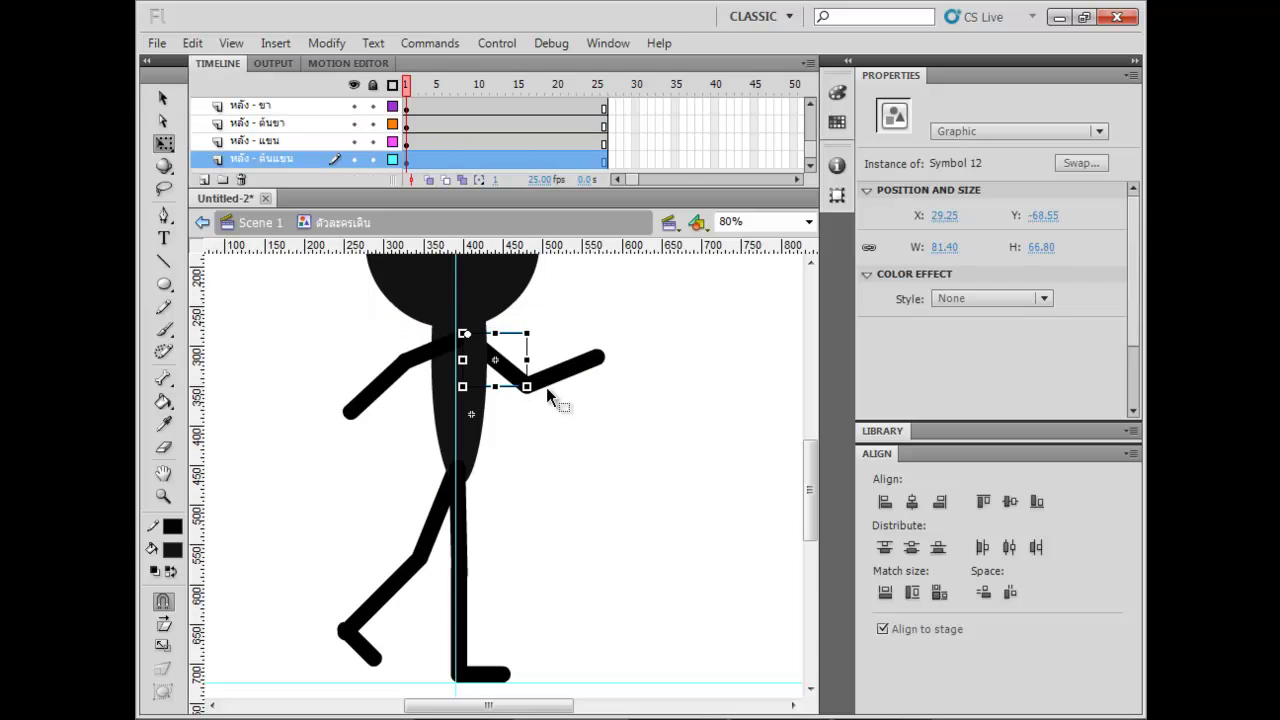
drag(539, 384, 512, 409)
key(Right)
key(Up)
key(Up)
key(Up)
key(Up)
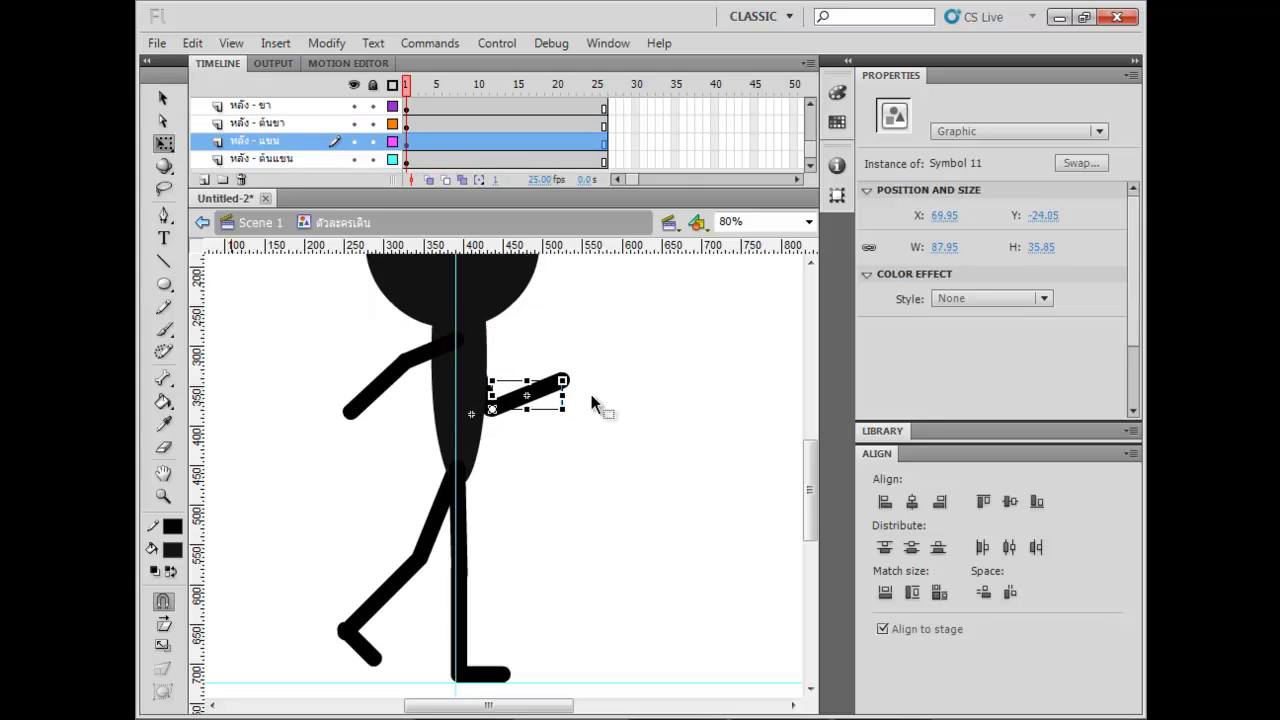
drag(573, 375, 600, 408)
drag(574, 348, 492, 435)
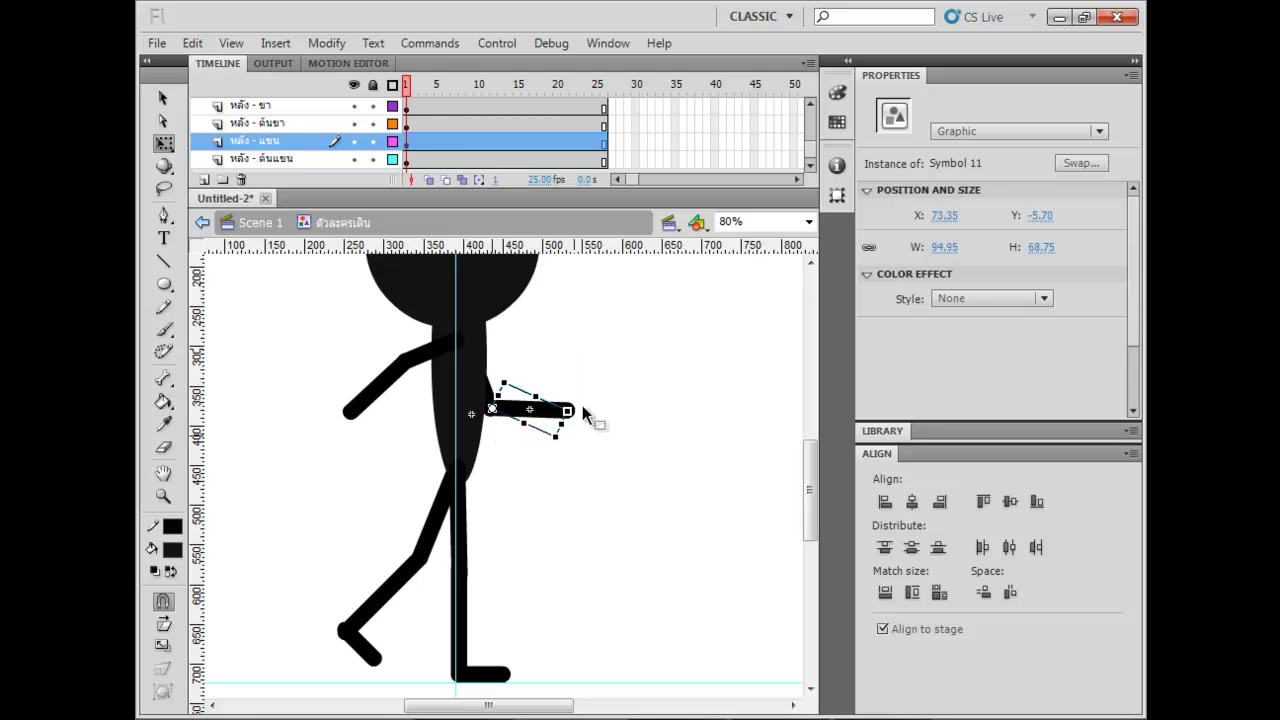
Pose the front upper arm and forearm hanging down over the torso along the vertical guide.
click(539, 361)
drag(518, 366, 491, 425)
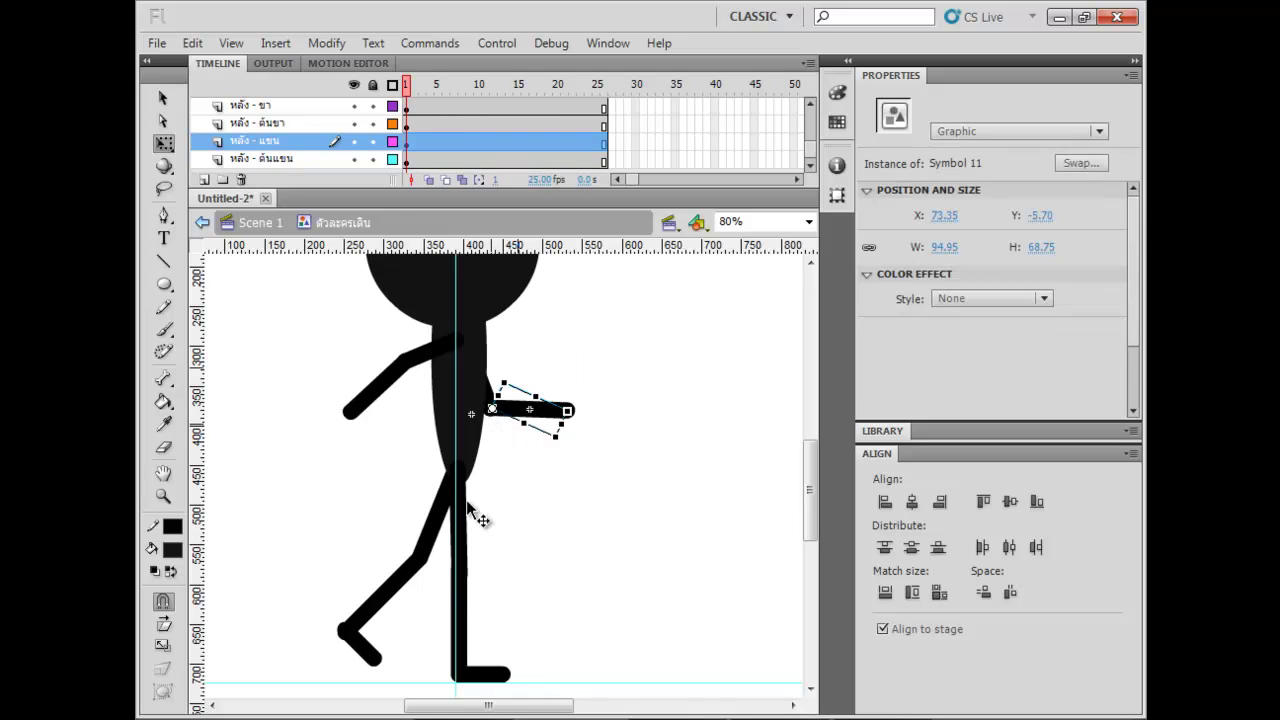
drag(356, 360, 494, 410)
Rotate the rear arm to hang down with a slightly bent elbow and place it behind the torso at the shoulder.
drag(537, 371, 488, 430)
shift+click(488, 428)
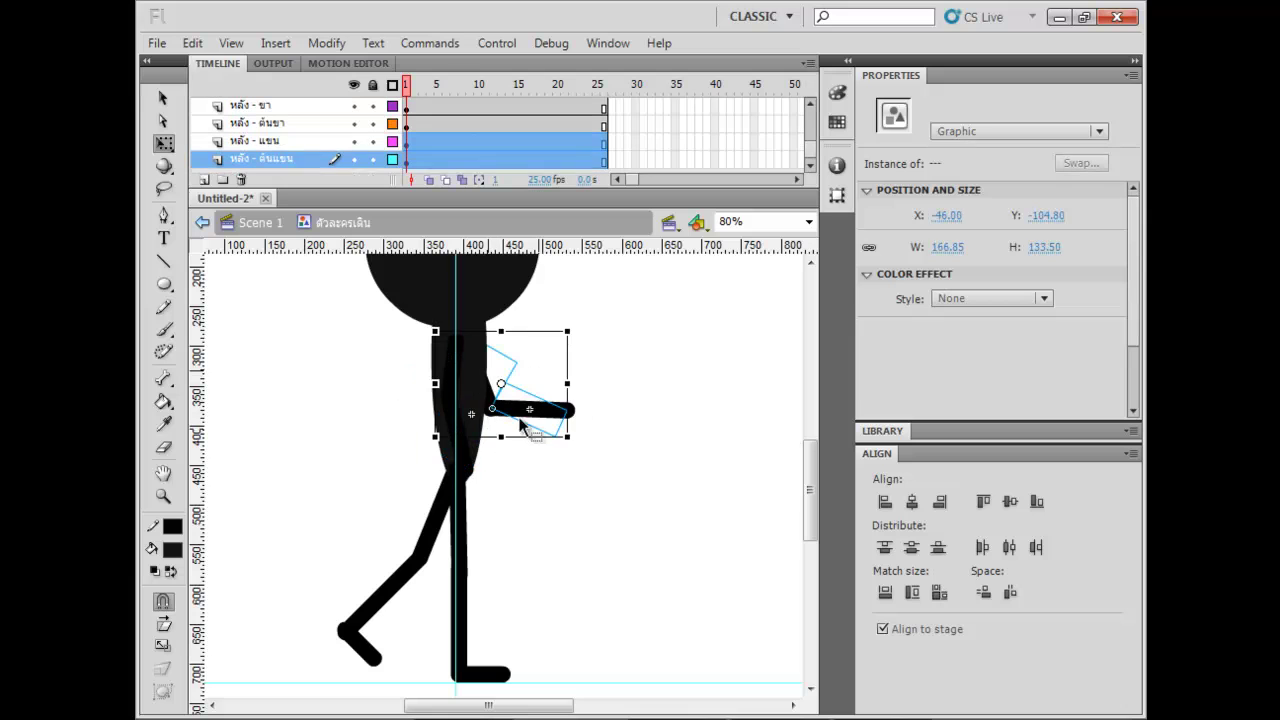
drag(578, 432, 585, 527)
click(630, 443)
click(572, 458)
drag(583, 393, 509, 439)
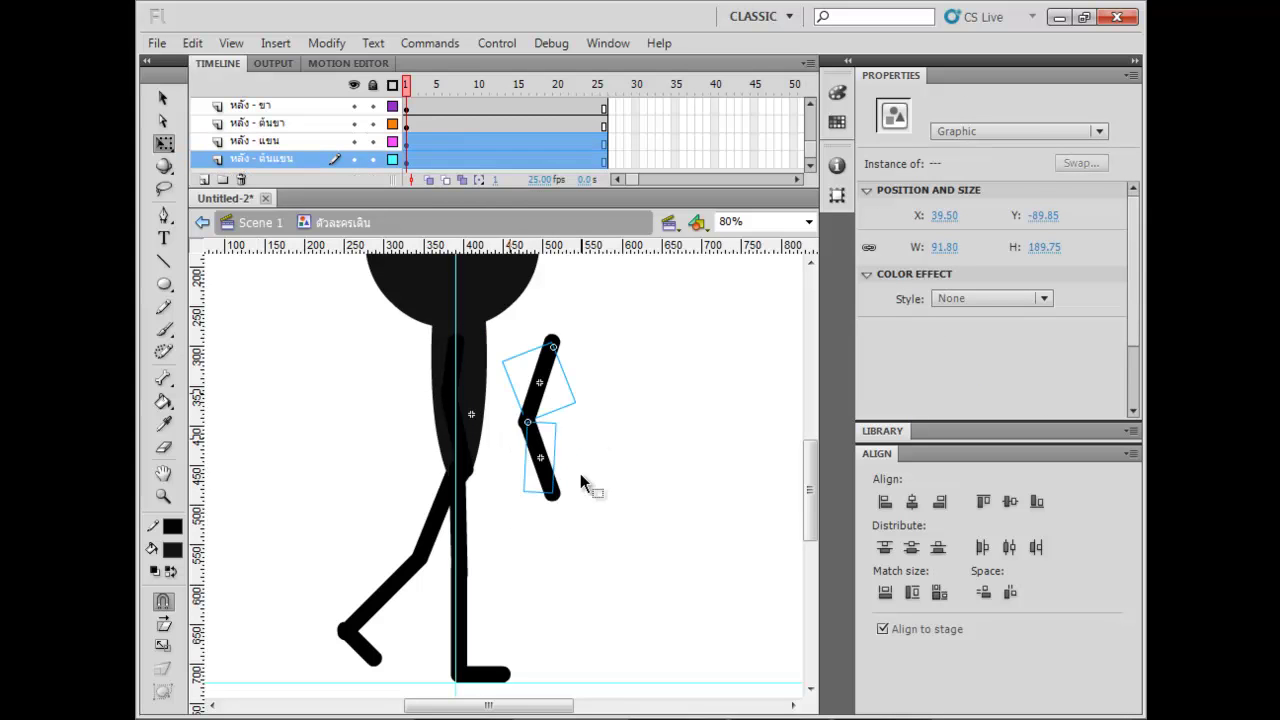
drag(600, 385, 525, 442)
drag(590, 497, 609, 518)
drag(553, 483, 480, 472)
click(550, 485)
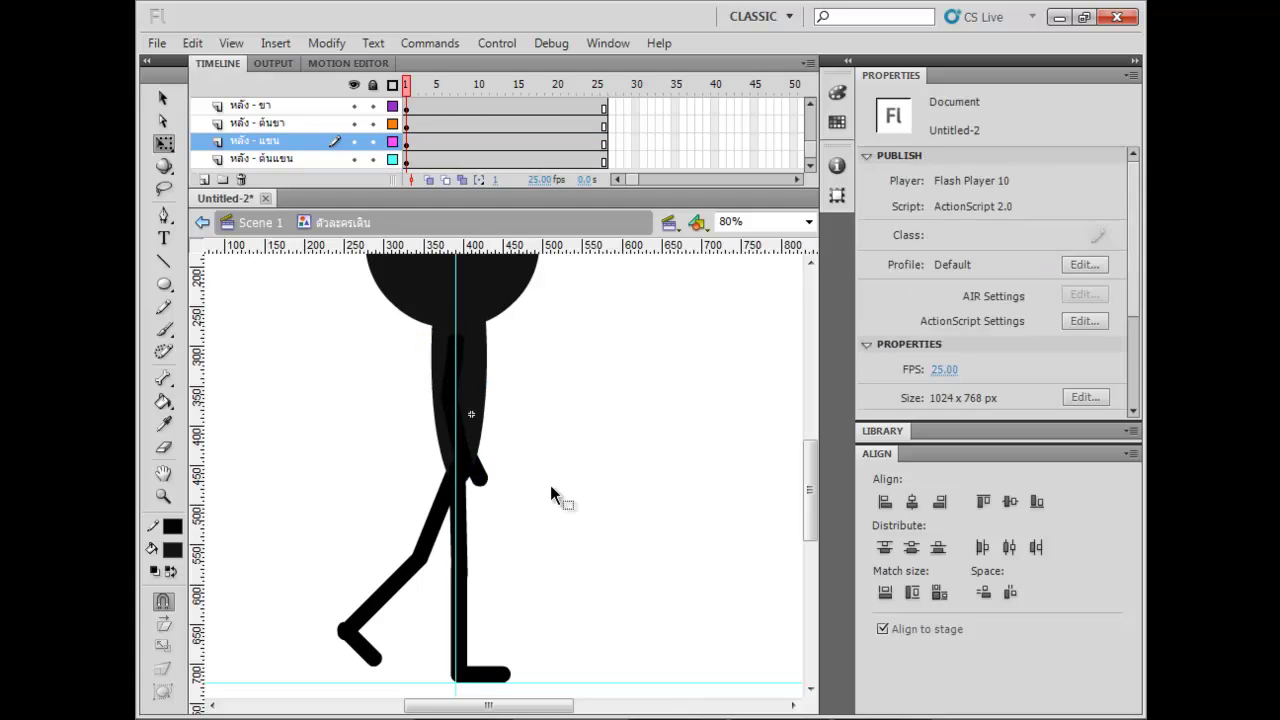
Swing the rear thigh forward, then reattach the lower leg at the knee and the foot at the ankle.
click(440, 528)
drag(417, 559, 528, 597)
drag(414, 597, 499, 594)
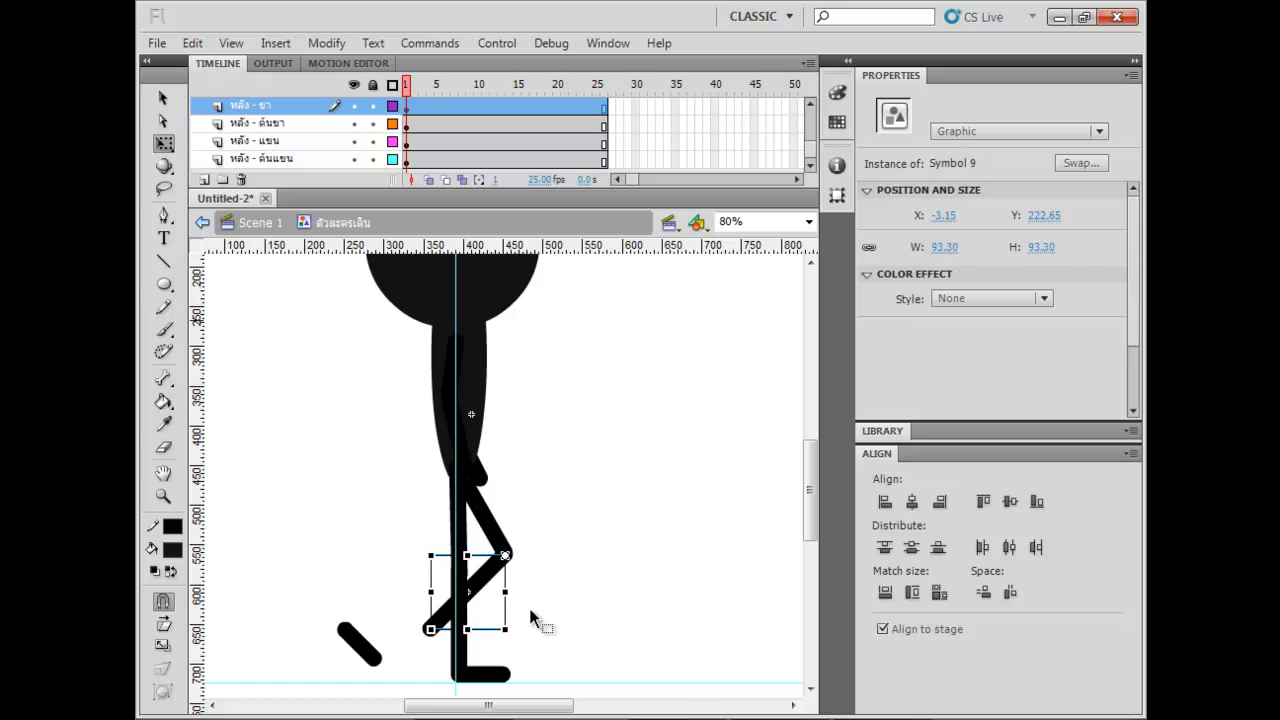
drag(360, 640, 440, 640)
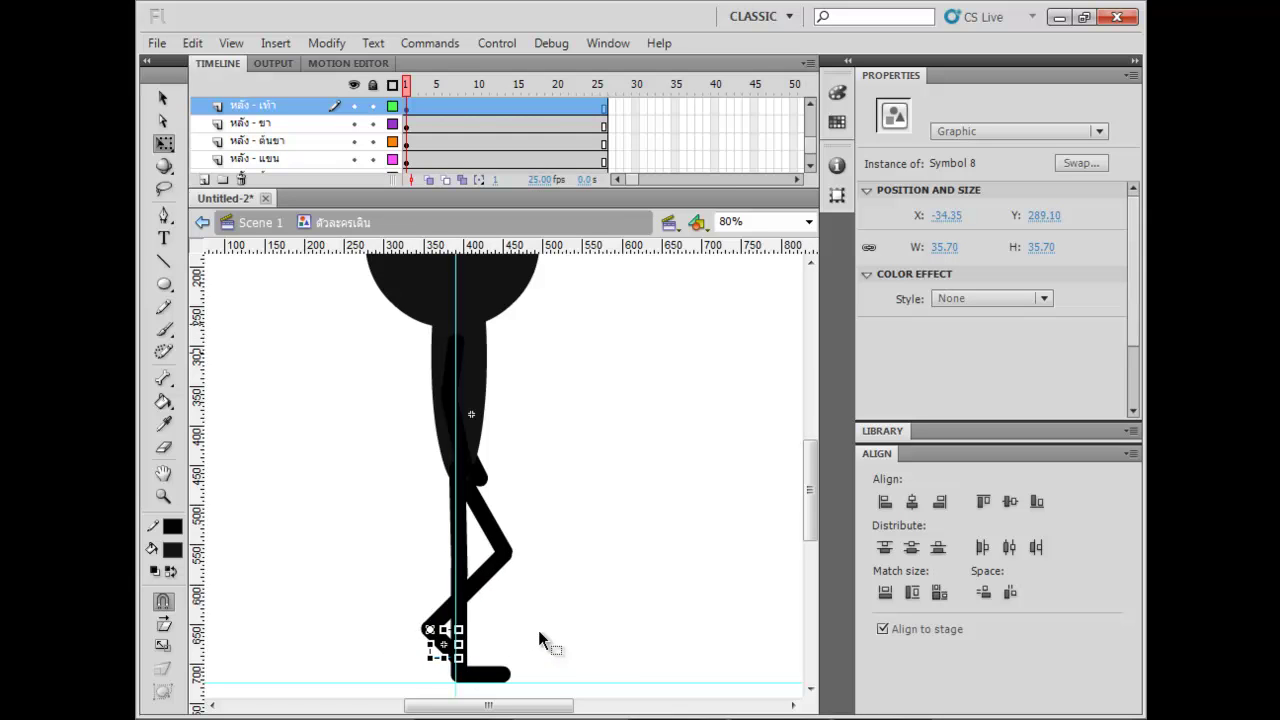
Select the head, torso and both arms together and nudge them vertically to fit the torso onto the hips.
drag(551, 494, 543, 394)
drag(514, 446, 555, 612)
click(573, 489)
drag(560, 551, 377, 329)
key(Up)
key(Up)
key(Up)
key(Up)
key(Up)
key(Up)
key(Up)
key(Up)
key(Up)
key(Up)
key(Up)
key(Up)
key(Up)
key(Up)
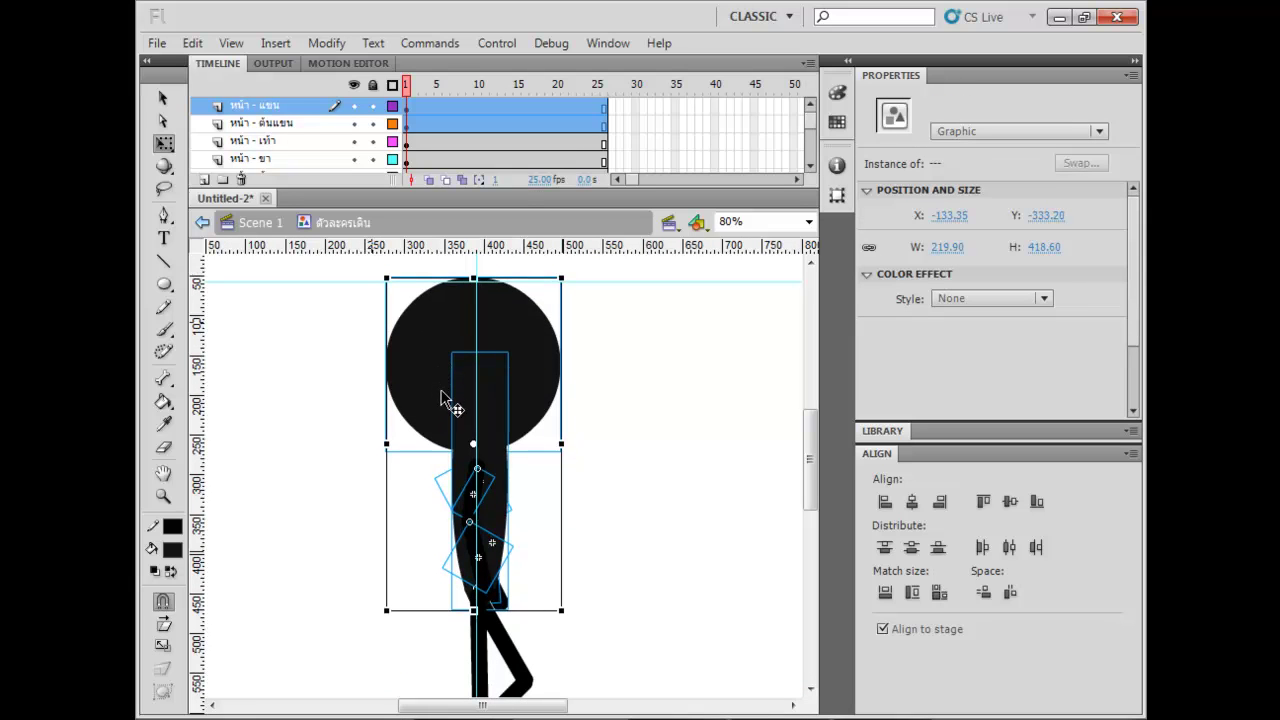
key(Up)
key(Up)
key(Up)
key(Up)
key(Up)
key(Up)
key(Up)
key(Up)
key(Down)
key(Down)
key(Down)
key(Down)
key(Down)
key(Down)
key(Down)
key(Down)
key(Down)
key(Down)
key(Down)
key(Down)
key(Down)
key(Down)
key(Down)
key(Down)
key(Down)
key(Down)
key(Down)
key(Down)
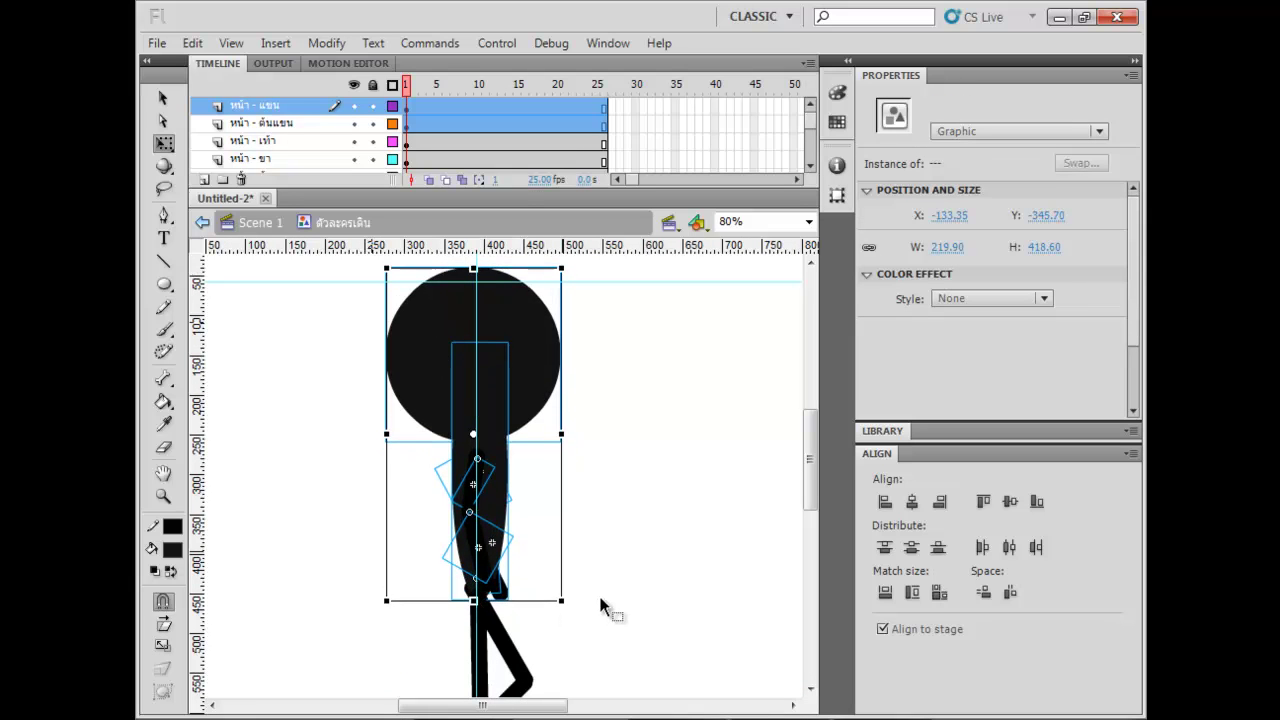
key(Left)
key(Right)
Fine-tune the selected upper body's position over the legs to X -136.35 and Y -335.00.
key(space)
drag(485, 607, 478, 550)
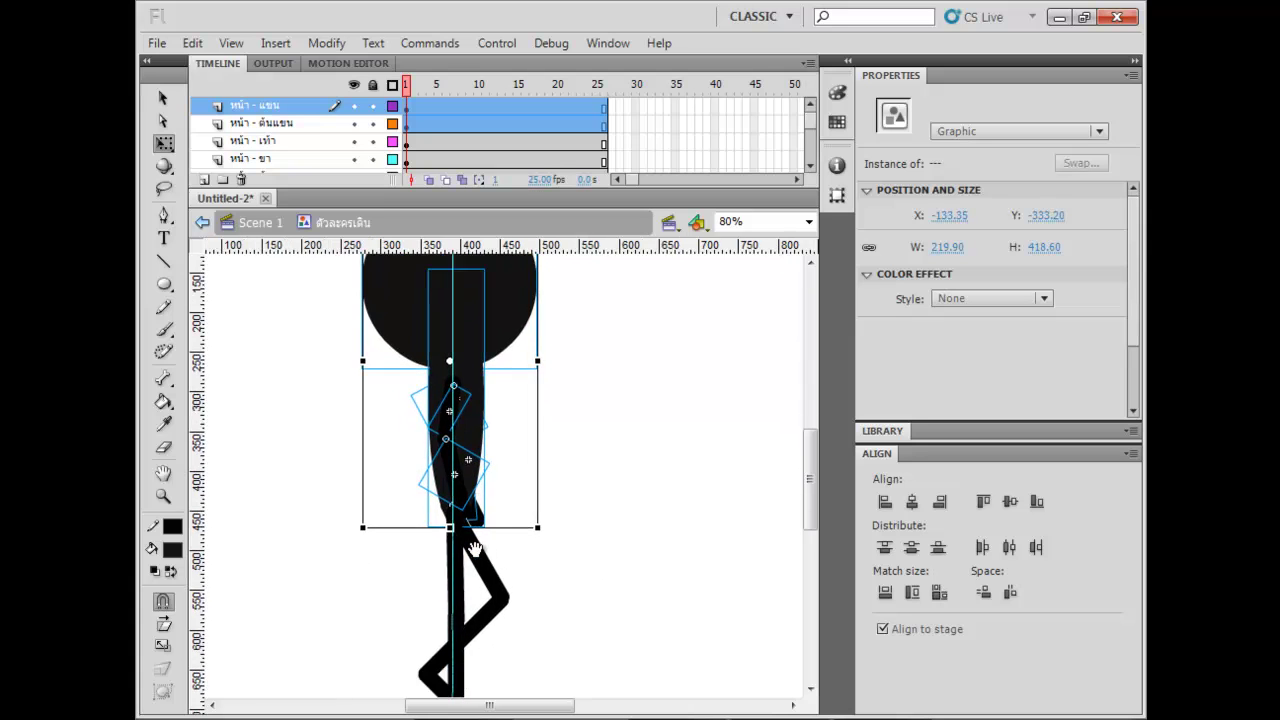
drag(468, 467, 508, 528)
key(space)
key(ctrl+z)
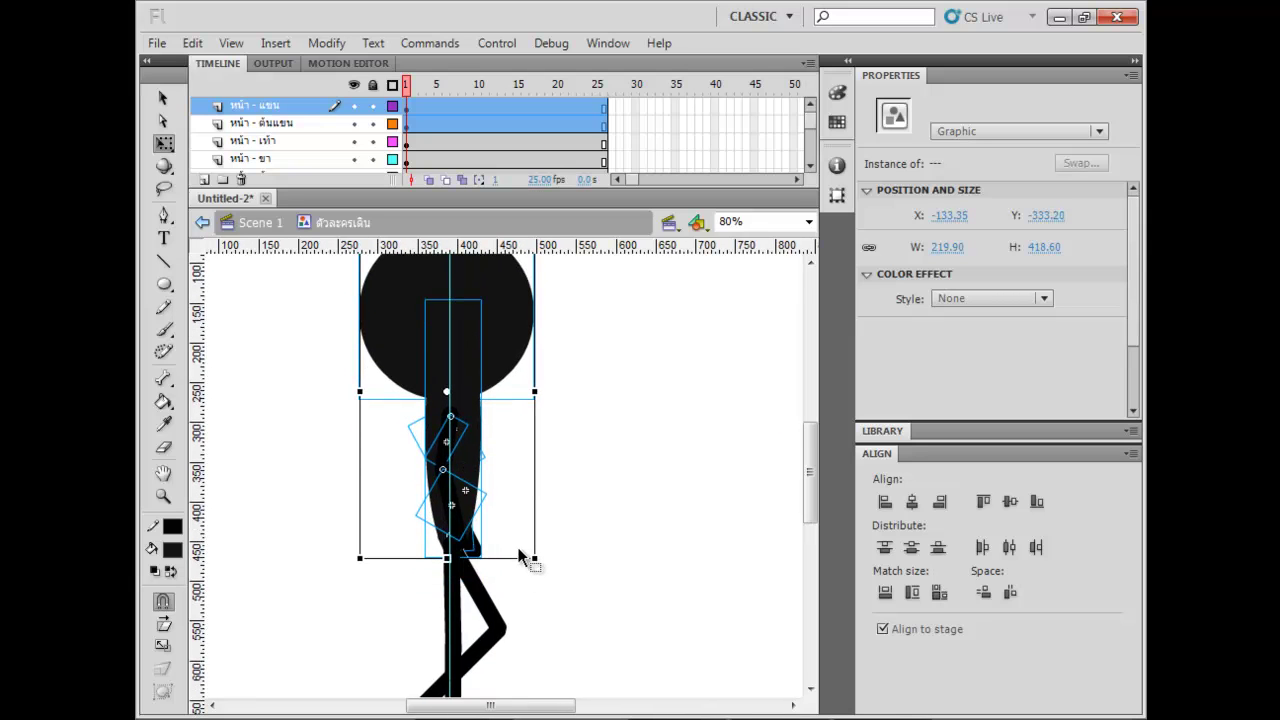
drag(557, 529, 567, 480)
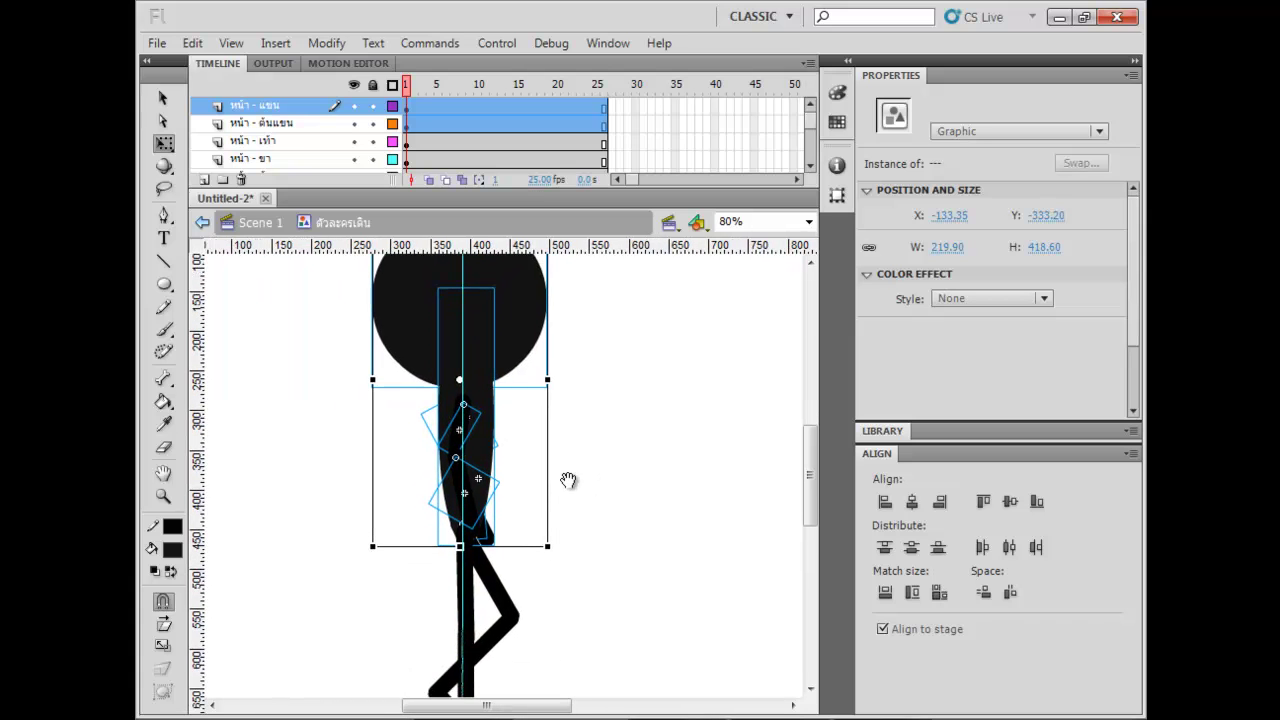
key(ctrl+=)
key(space)
drag(622, 597, 582, 344)
drag(497, 548, 532, 548)
key(ctrl+minus)
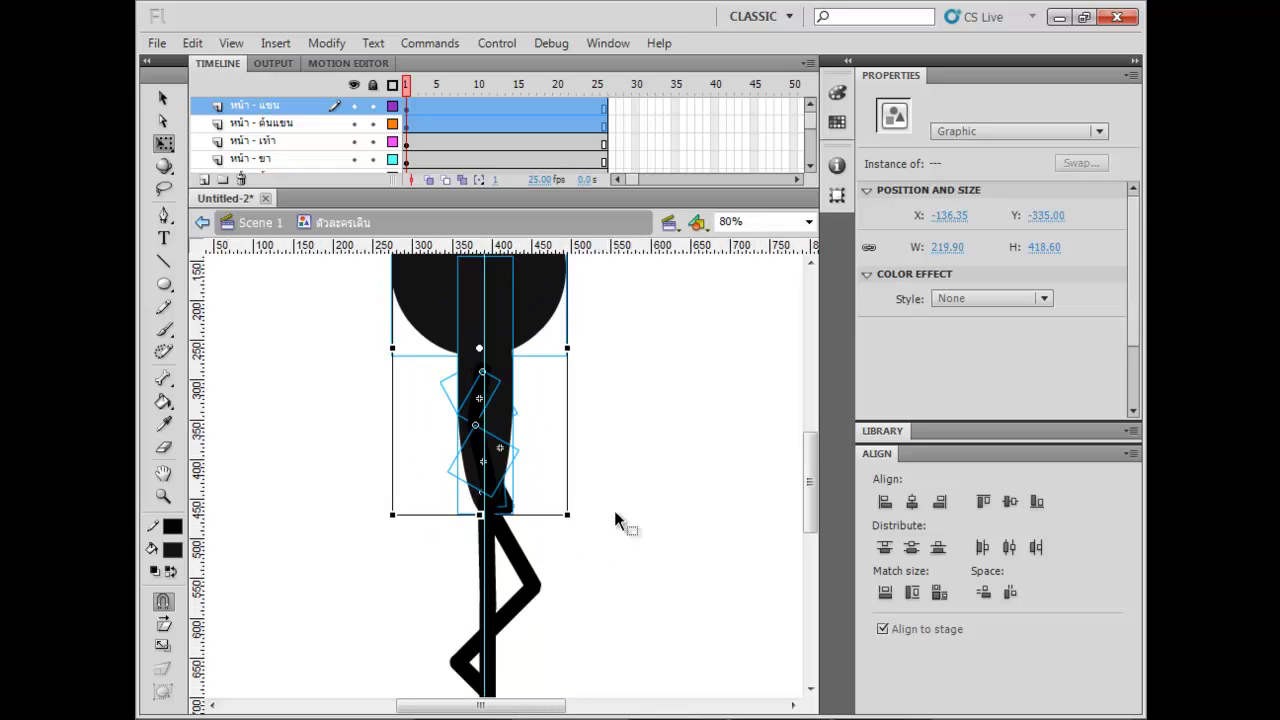
key(ctrl+minus)
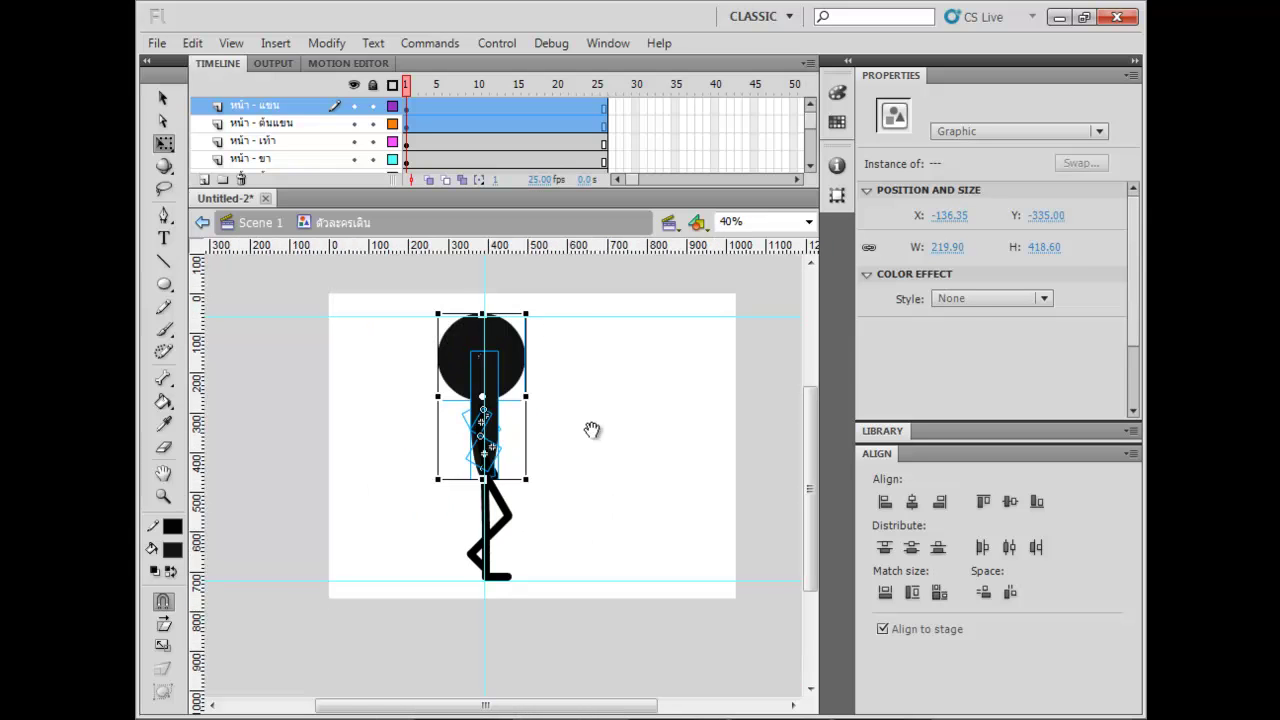
click(593, 453)
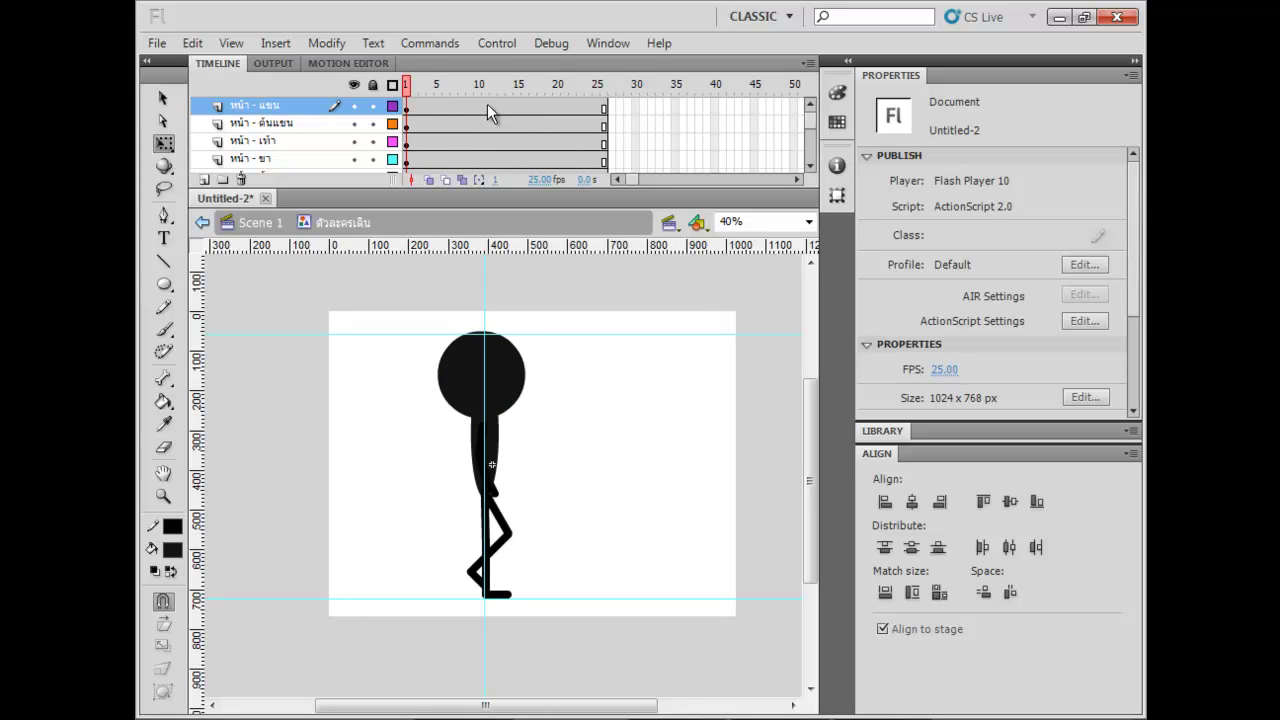
Insert keyframes at frame 10 on all body-part layers.
drag(478, 100, 480, 280)
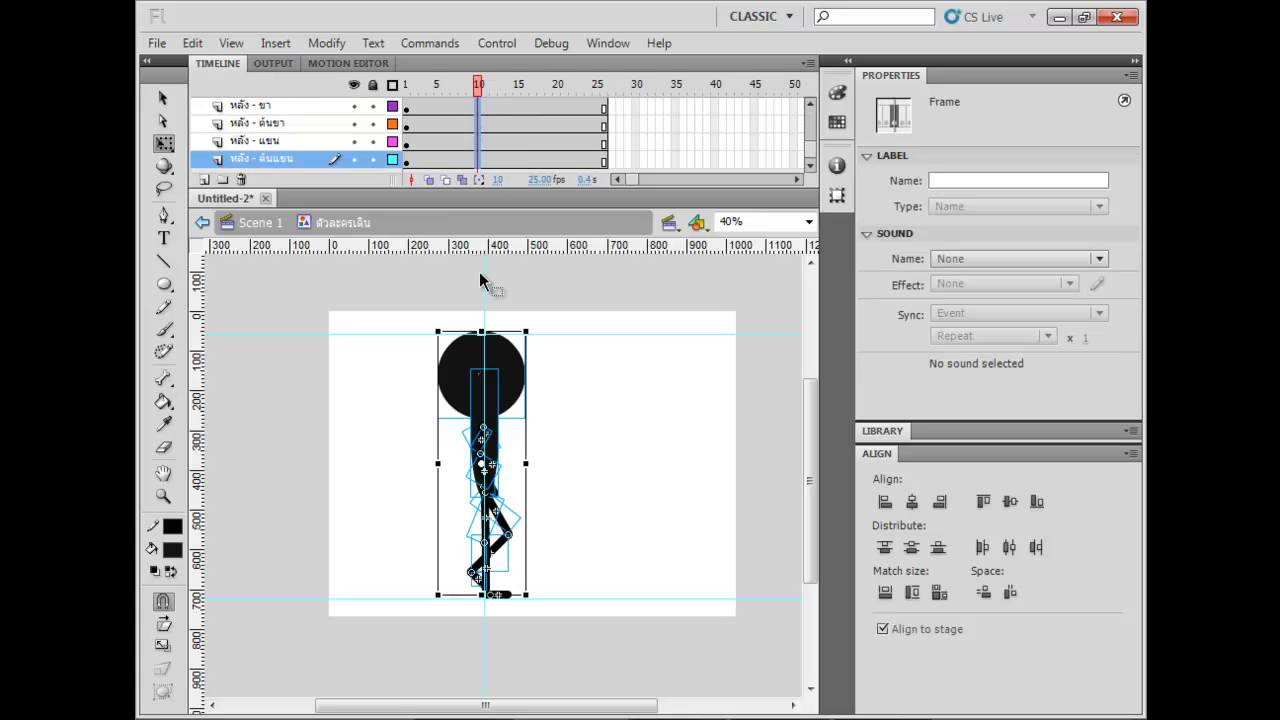
right_click(477, 141)
click(549, 280)
click(598, 398)
At frame 10, lay the rear foot flat on the ground guide and move it forward ahead of the front foot.
key(ctrl+=)
scroll(591, 503, down, 3)
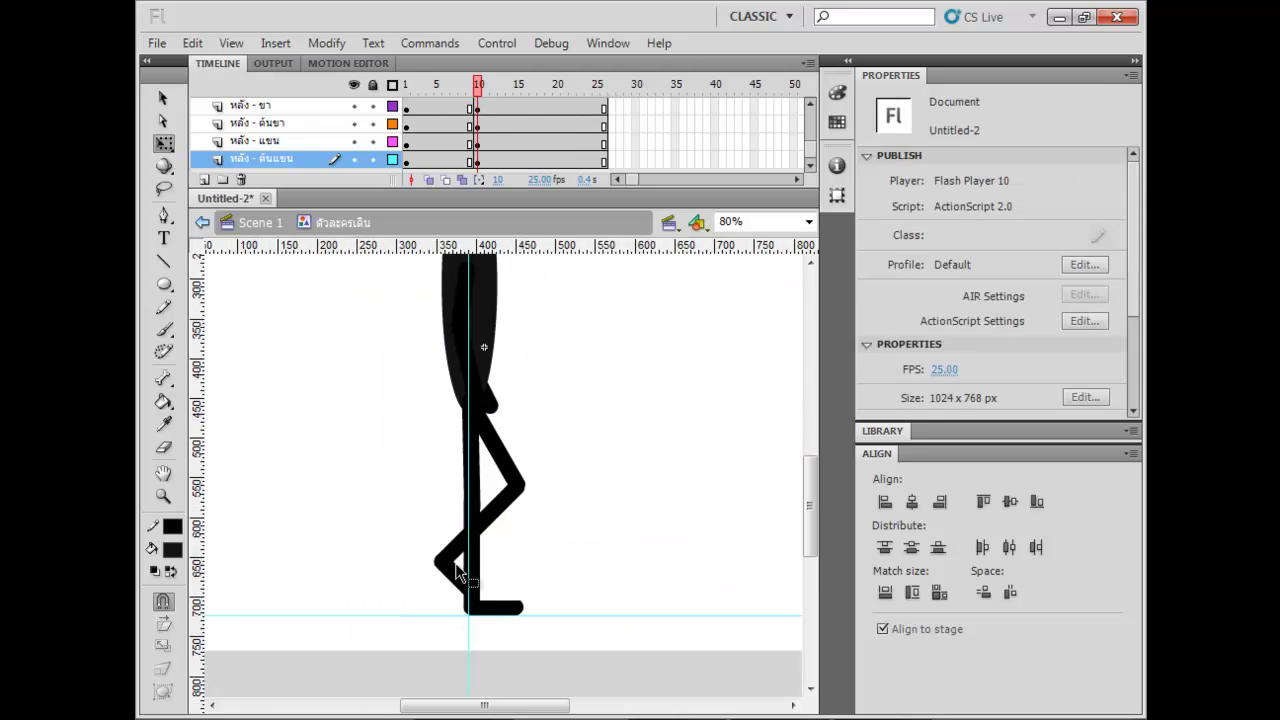
click(456, 571)
drag(488, 590, 726, 590)
key(shift+Right)
key(shift+Right)
key(shift+Right)
click(590, 555)
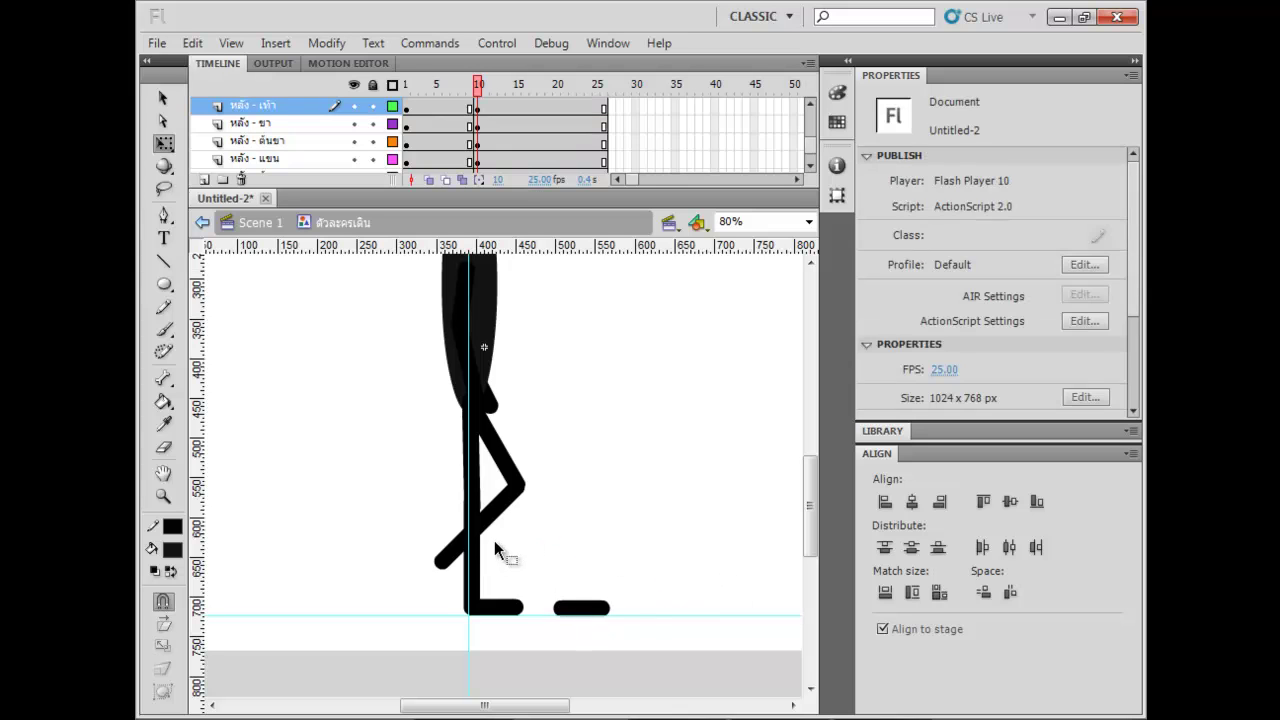
Place the rear lower leg on the heel of the forward foot and adjust the rear thigh to meet it at the knee.
click(455, 565)
drag(440, 566, 556, 630)
drag(573, 473, 542, 539)
click(603, 531)
drag(610, 461, 546, 553)
click(654, 540)
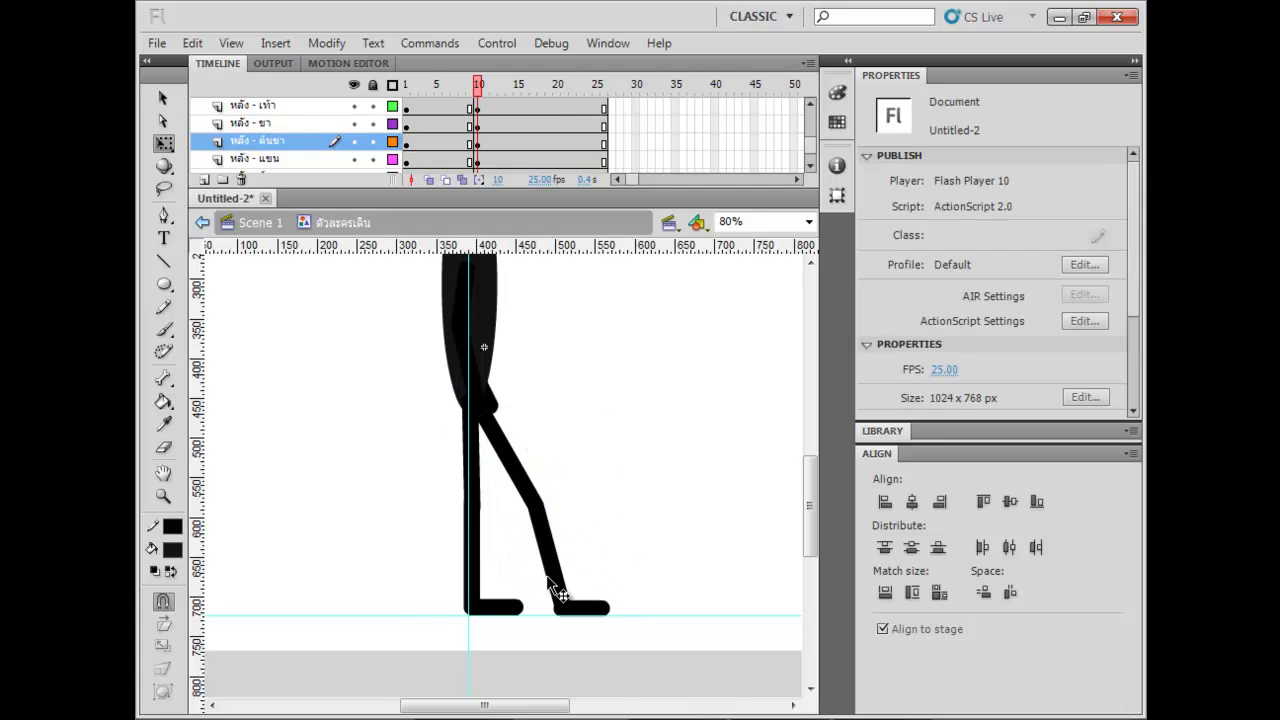
At frame 10, slide the front-layer foot back along the ground guide and swing that leg's thigh and lower leg backward toward it.
drag(510, 607, 404, 615)
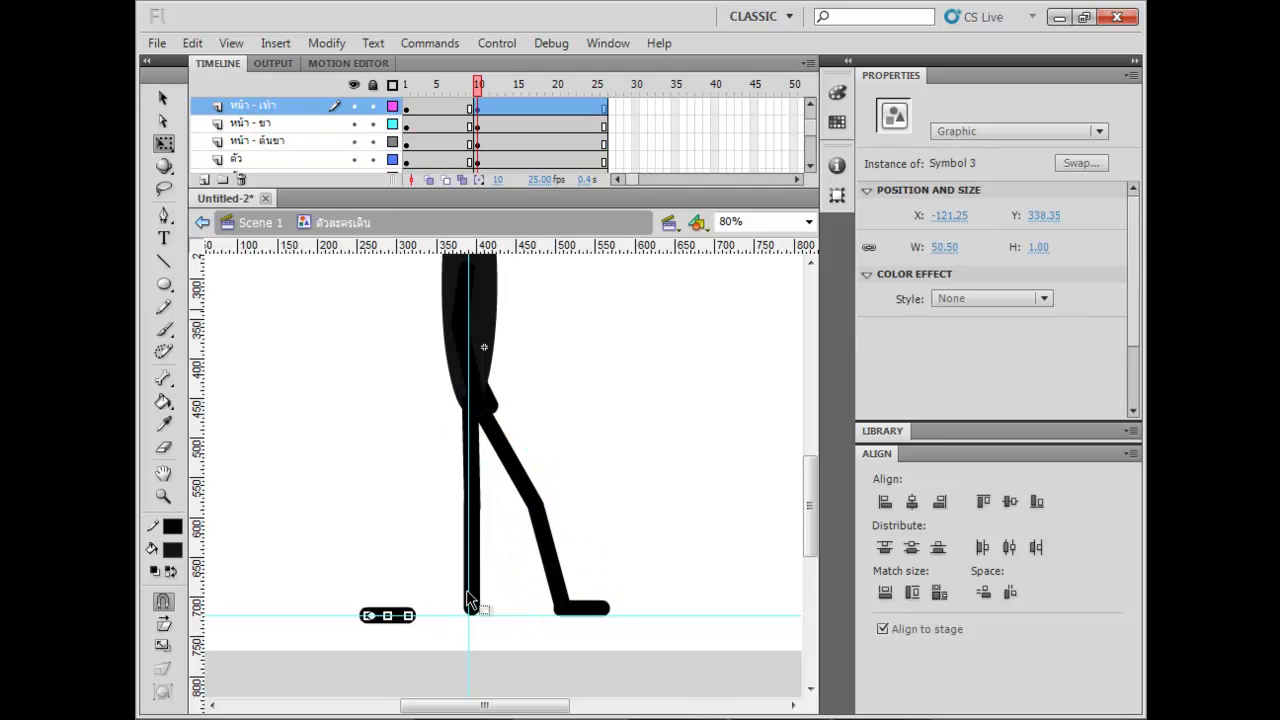
click(481, 581)
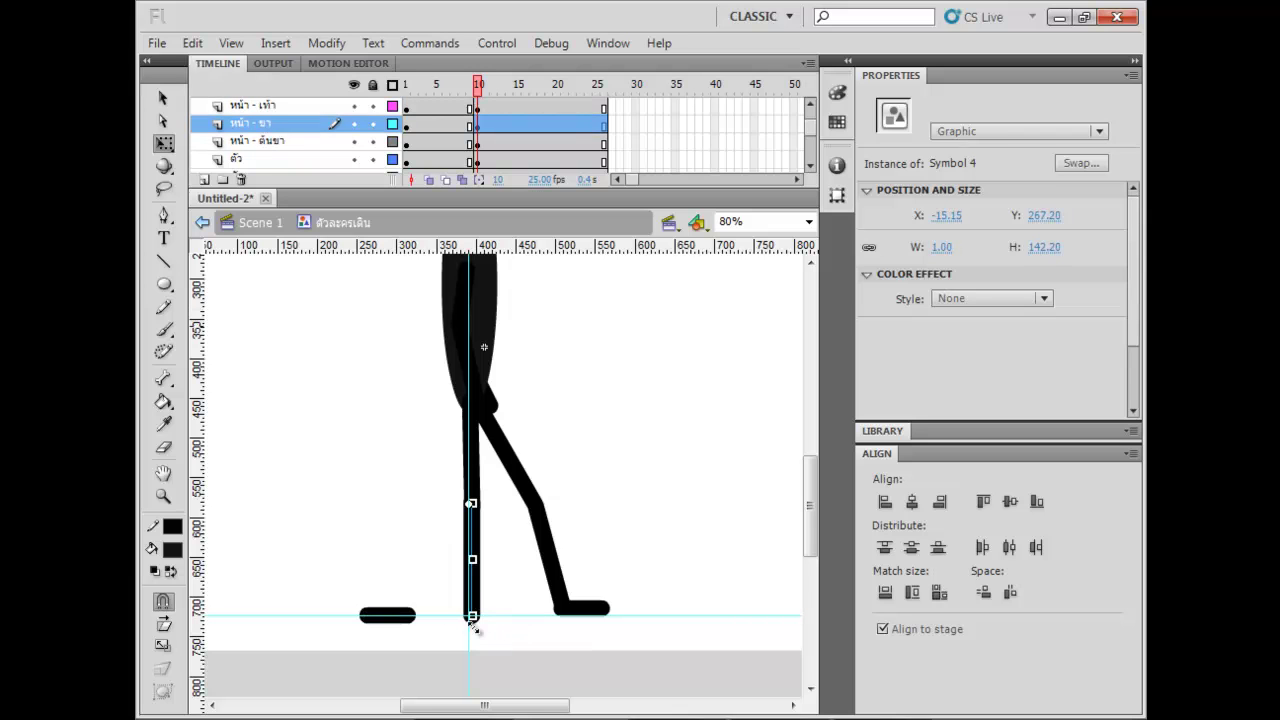
drag(476, 619, 417, 630)
drag(435, 495, 491, 551)
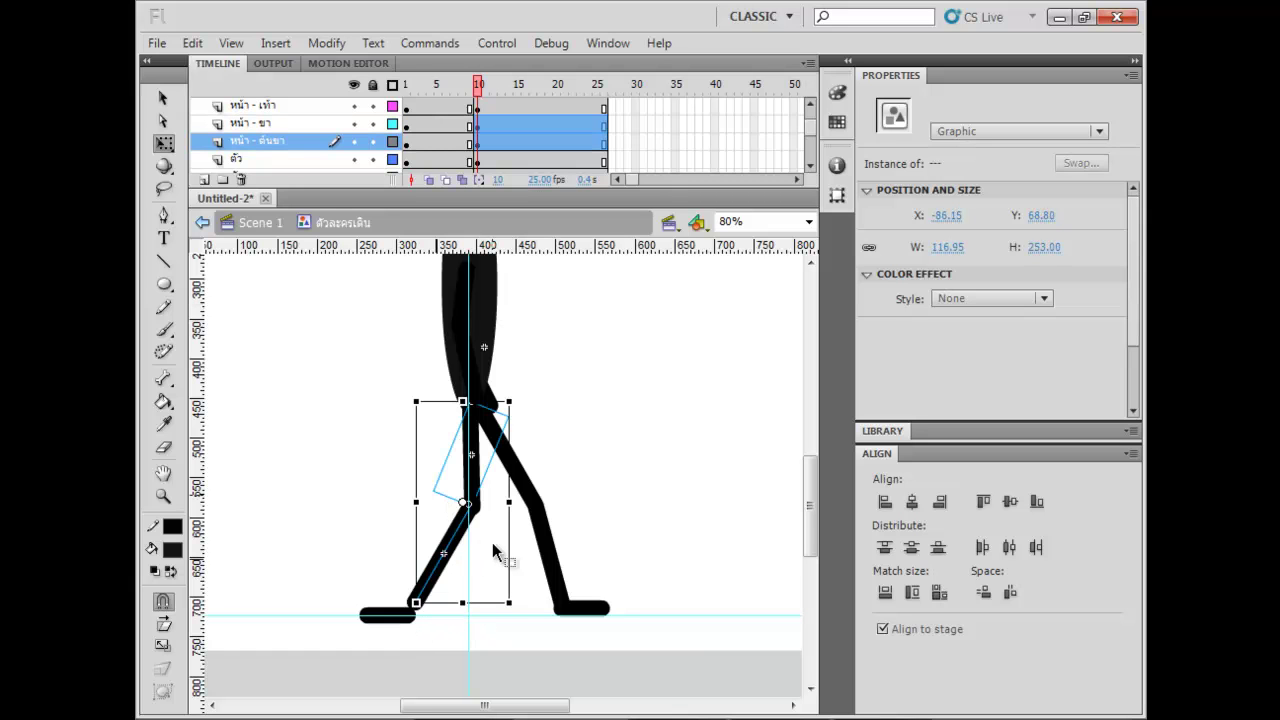
drag(523, 604, 487, 590)
click(528, 588)
click(362, 592)
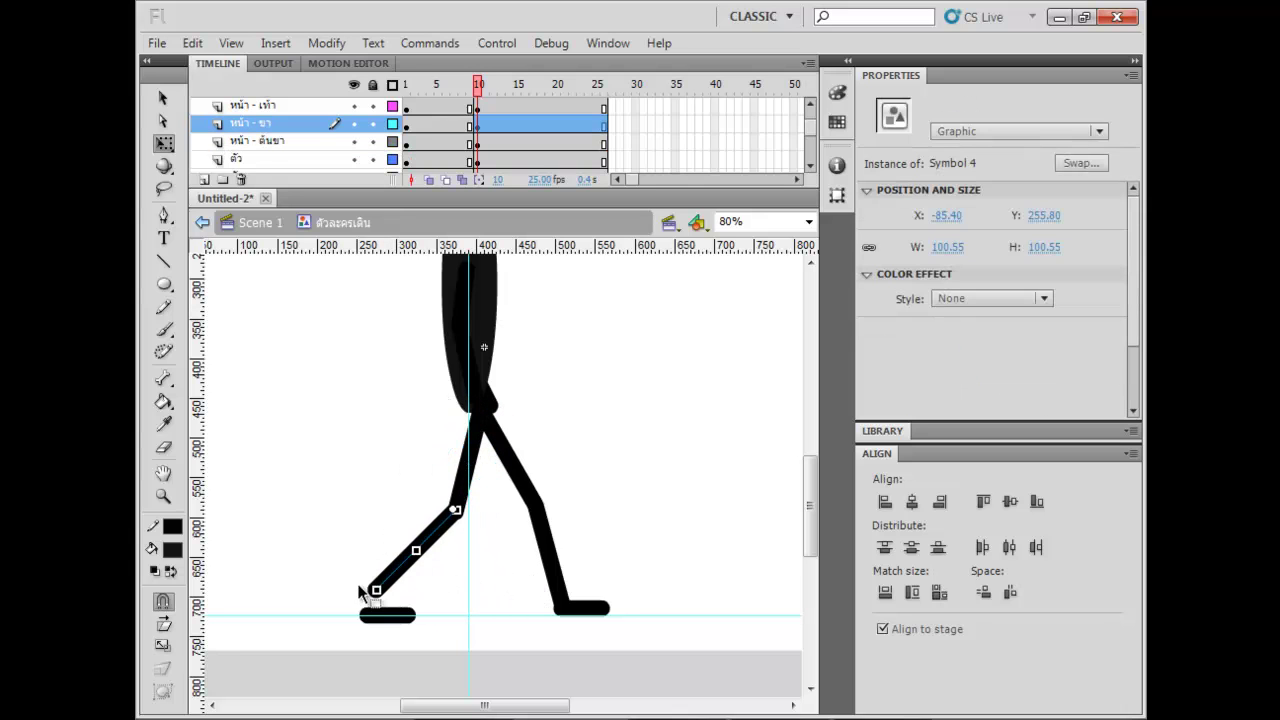
drag(373, 593, 363, 641)
Move the front-layer thigh and lower leg together to X -144.25, Y 94.50 so the ankle sits on the trailing foot's heel.
drag(431, 491, 474, 541)
key(Down)
key(Down)
key(Down)
key(Down)
key(Down)
key(Down)
key(Down)
key(Down)
key(Down)
key(Down)
key(Down)
key(Down)
key(Down)
key(Up)
key(Up)
key(Up)
key(Up)
key(Up)
key(Up)
key(Up)
key(Up)
key(Up)
key(Up)
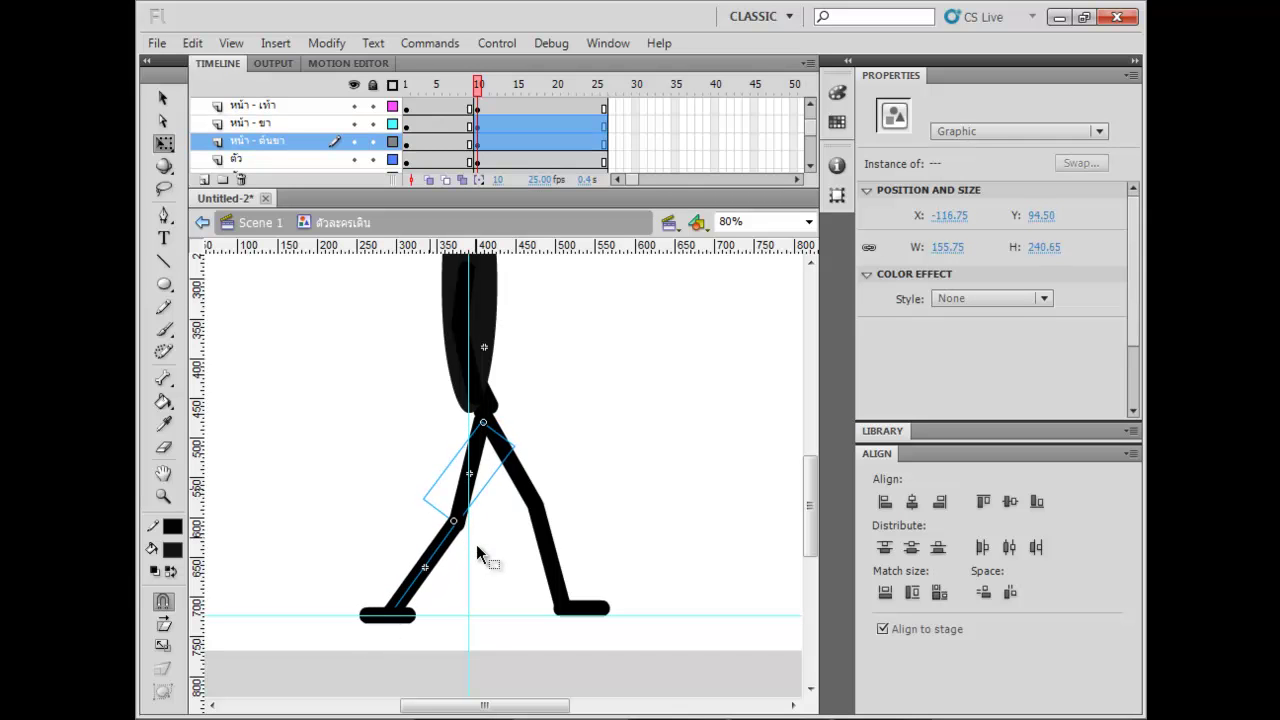
key(Left)
key(Left)
key(Left)
key(Left)
key(Left)
key(Left)
key(Left)
key(Left)
key(Left)
key(Left)
key(Left)
key(Left)
key(Left)
key(Left)
key(Left)
key(Left)
key(Left)
key(Left)
key(Left)
key(Left)
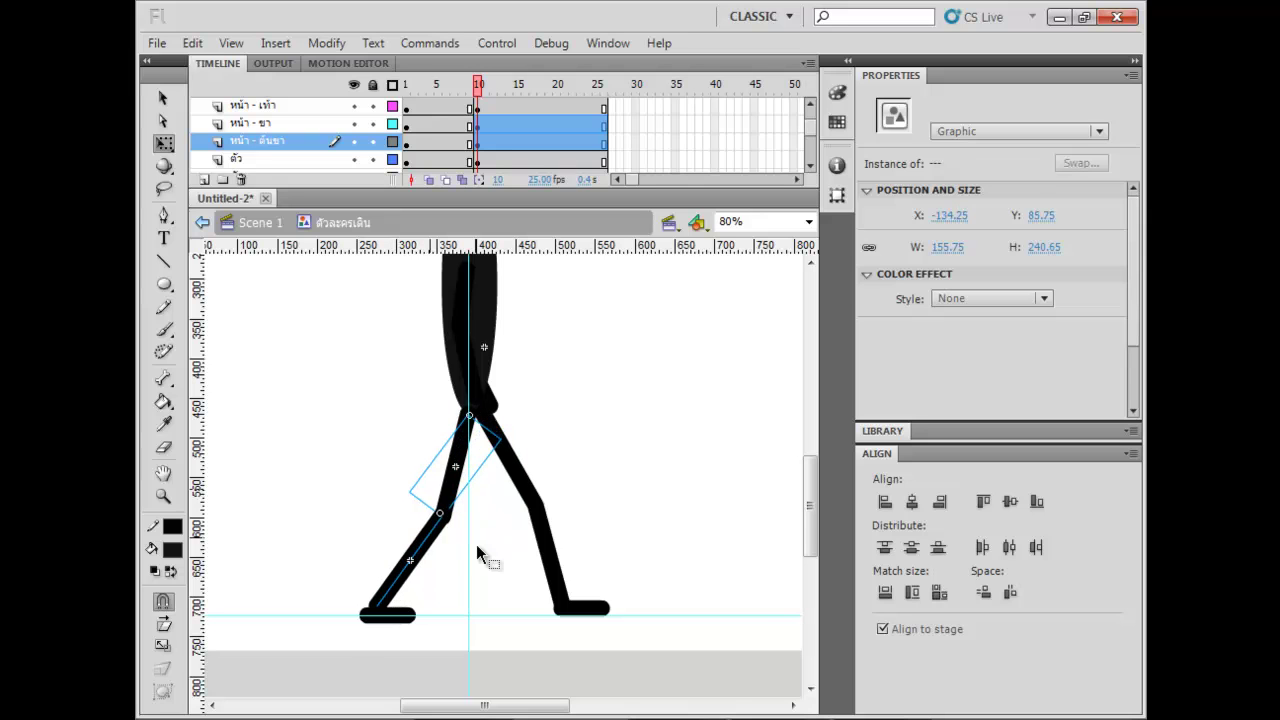
key(Down)
key(Down)
key(Down)
key(Down)
key(Down)
key(Down)
key(Down)
key(Down)
key(Down)
key(Right)
key(Right)
key(Right)
key(Right)
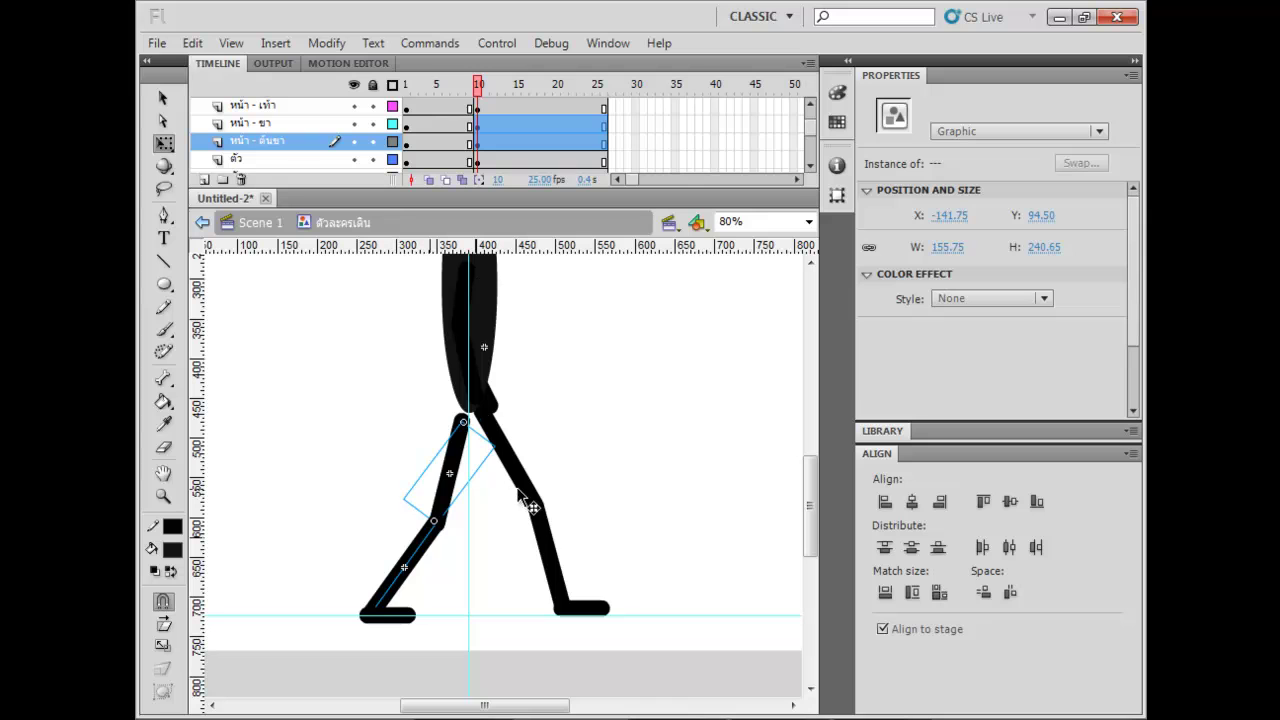
key(Left)
key(Left)
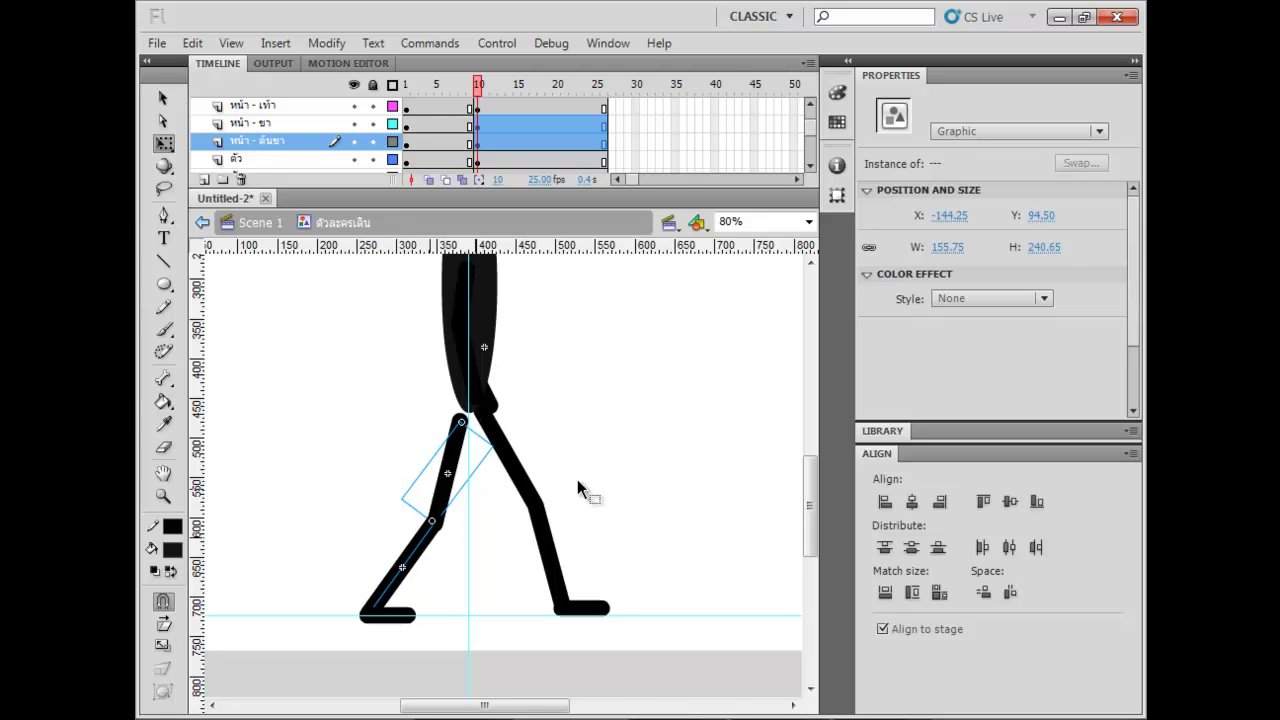
Shift the entire forward leg slightly back so the top of its thigh meets the vertical centre guide.
drag(614, 507, 520, 616)
drag(640, 471, 518, 623)
key(Left)
key(Left)
Raise the trailing foot and lower leg to rest on the ground guide, and nudge the trailing thigh up to the hip.
drag(358, 442, 430, 630)
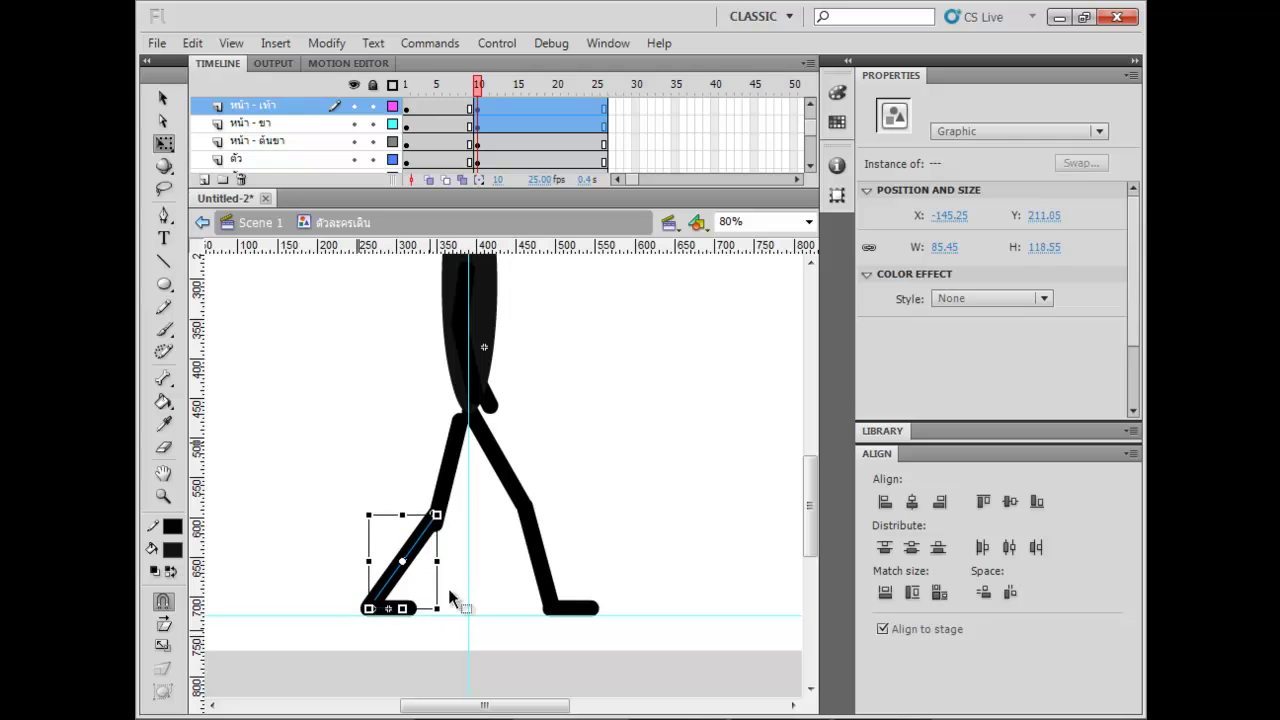
click(464, 475)
key(Right)
key(Right)
key(Up)
key(Up)
Nudge the two complete legs toward each other so both thighs meet at the centre guide, with the trailing leg at X -139.00.
drag(322, 505, 449, 632)
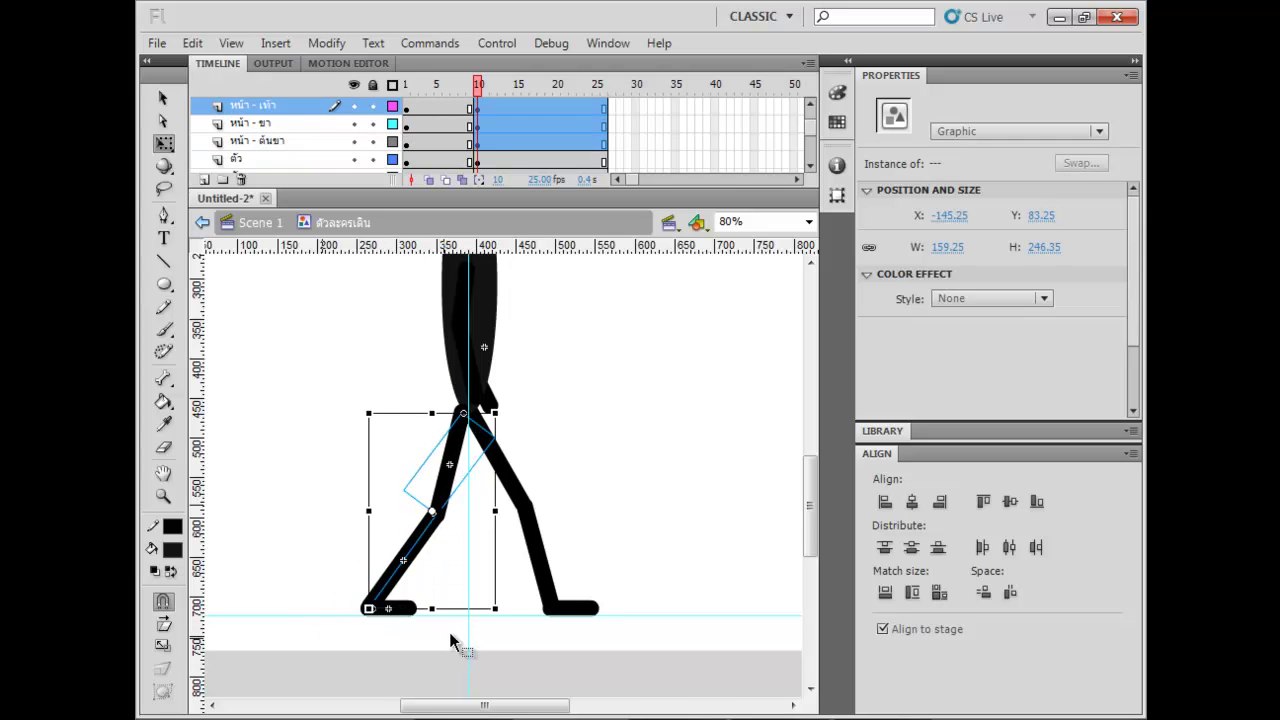
drag(644, 477, 512, 648)
drag(330, 482, 449, 634)
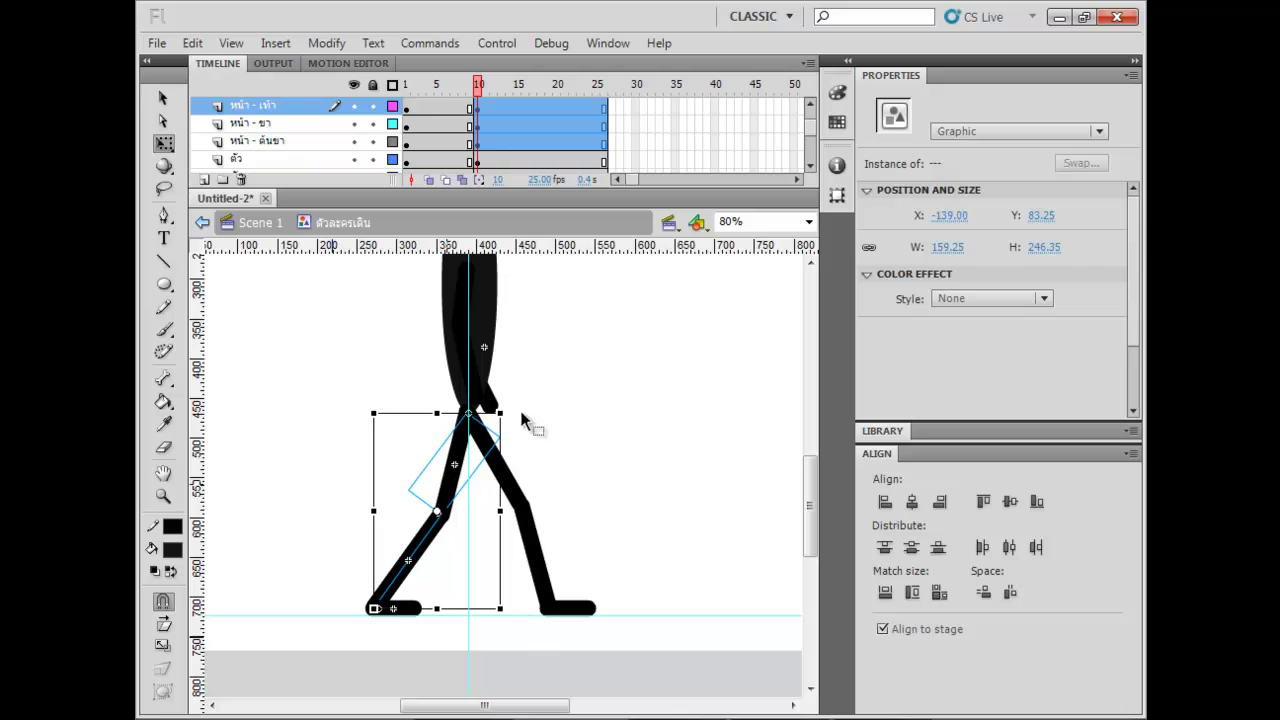
drag(551, 555, 541, 600)
drag(606, 489, 520, 645)
click(619, 501)
Lower the head, torso and arms together at frame 10 until the bottom of the torso overlaps the tops of the thighs.
drag(617, 371, 529, 534)
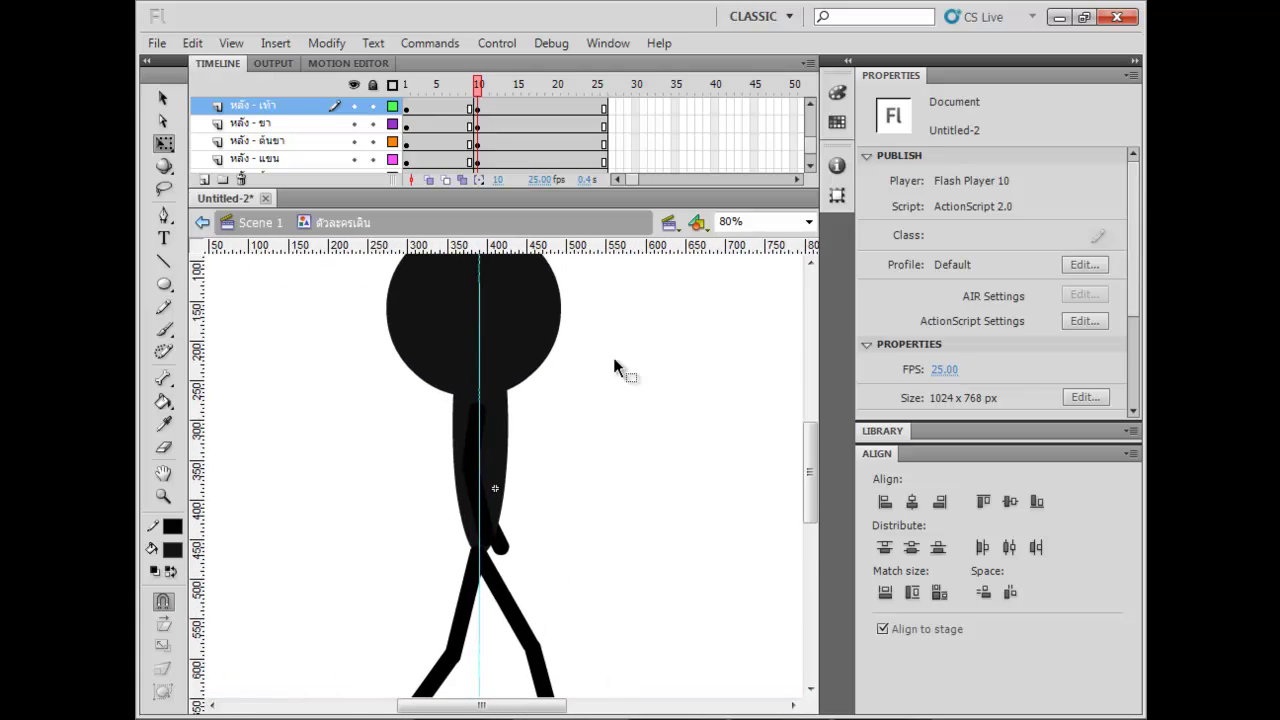
drag(606, 478, 366, 276)
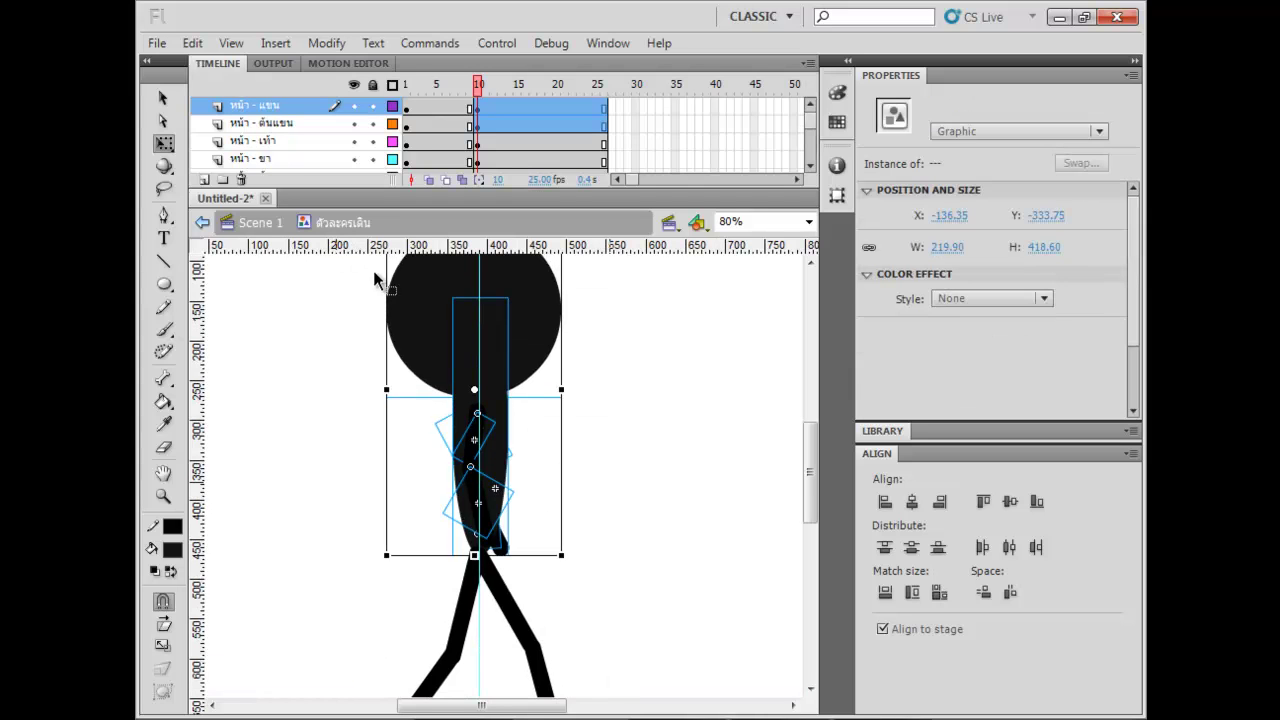
key(Down)
key(Down)
key(Down)
key(Down)
key(Down)
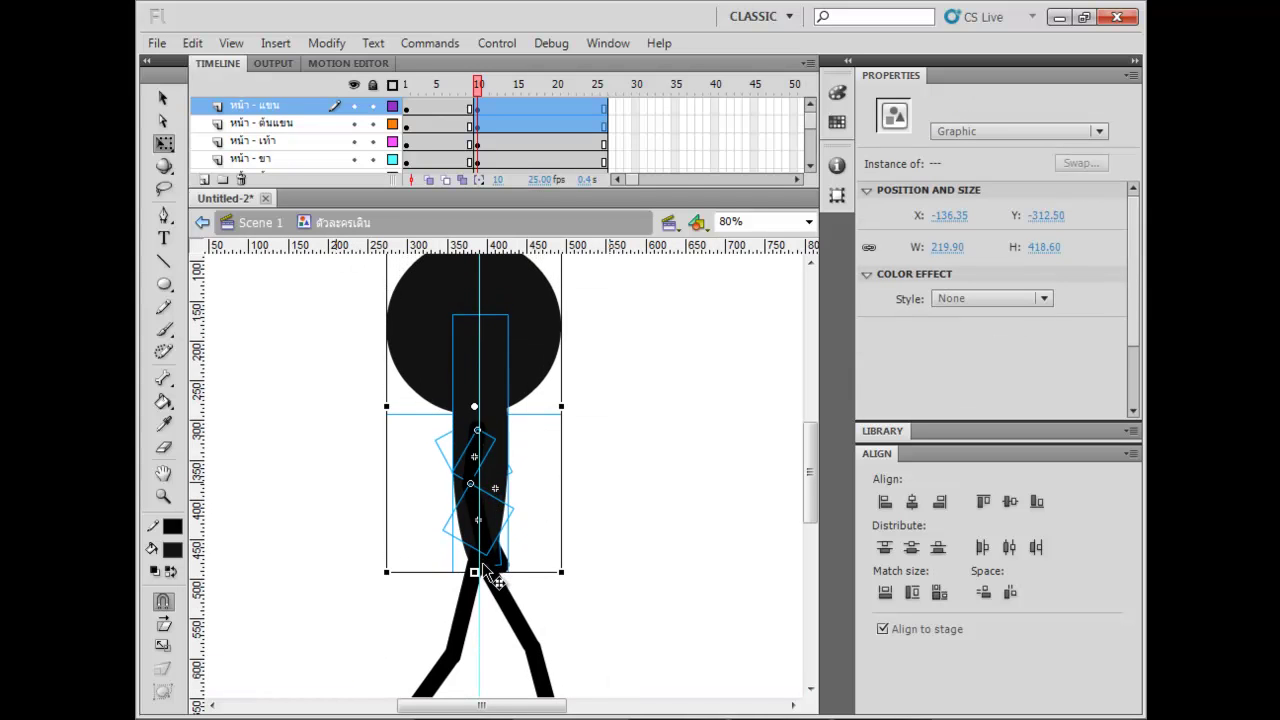
key(Down)
drag(647, 589, 624, 616)
click(620, 551)
drag(540, 540, 553, 434)
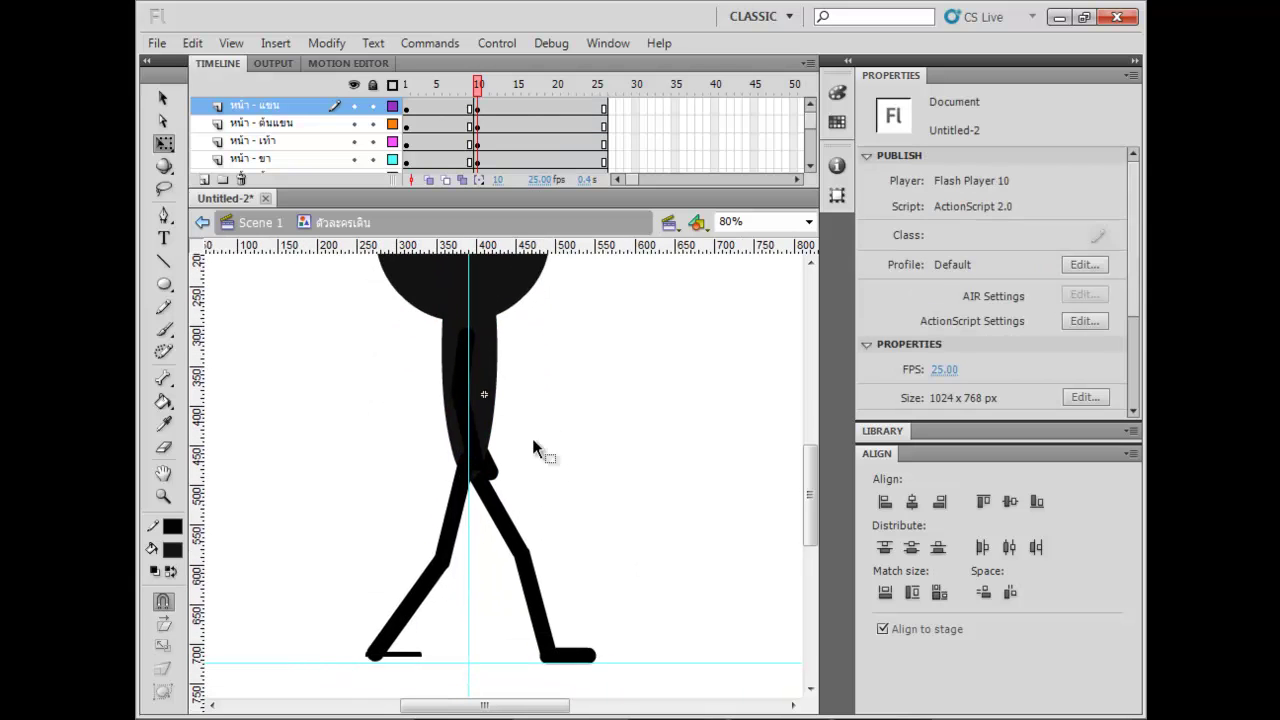
Swing the front-layer arm forward from the shoulder, bend the forearm further forward, and align it at the elbow.
click(465, 370)
click(477, 445)
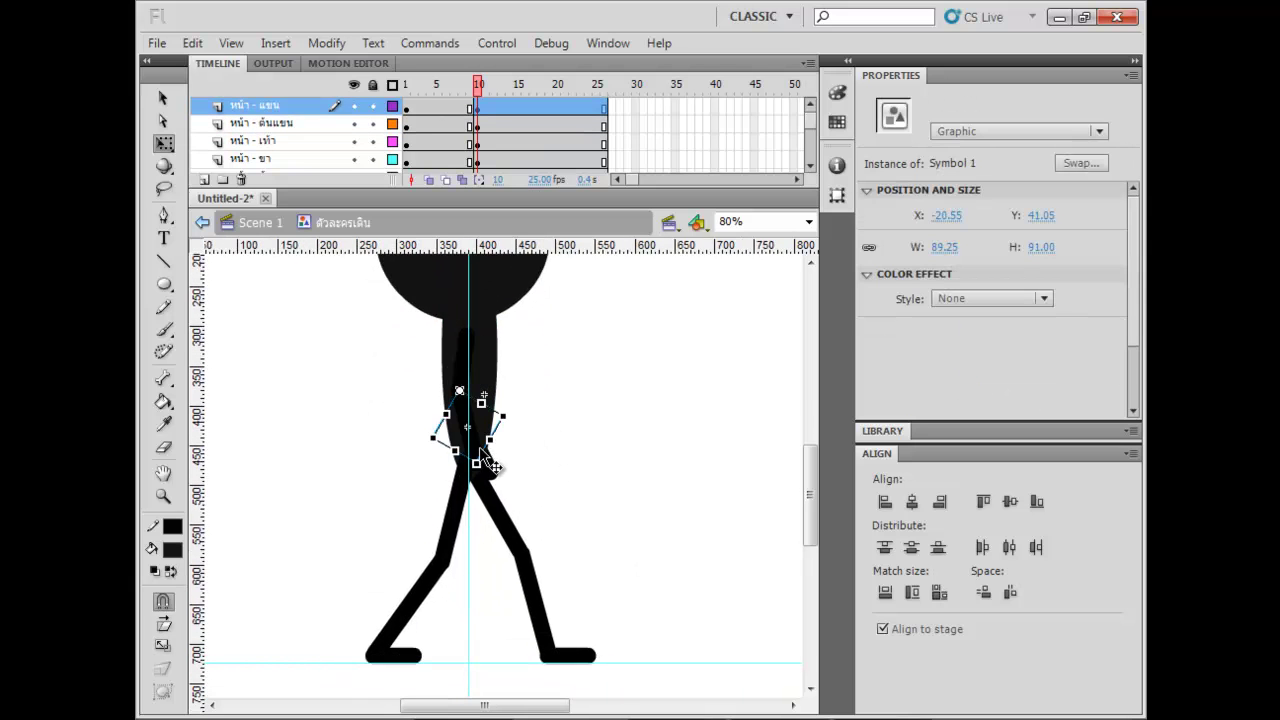
shift+click(458, 364)
click(561, 399)
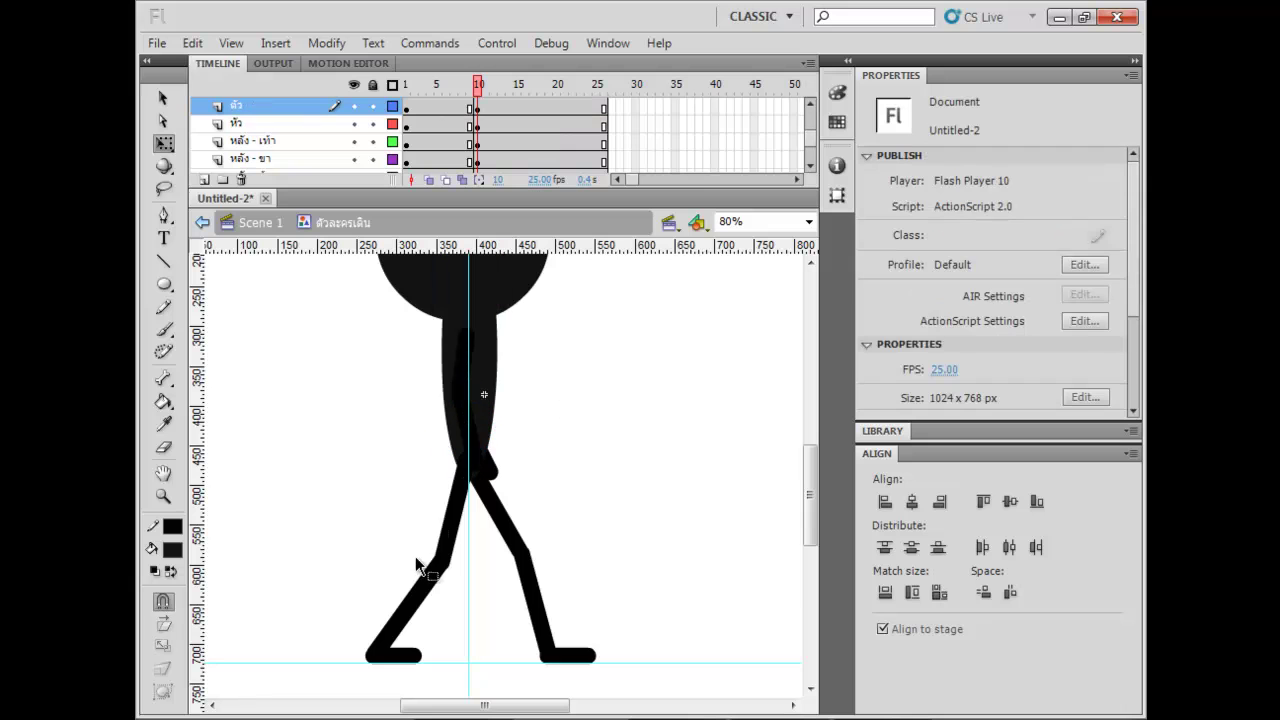
click(477, 454)
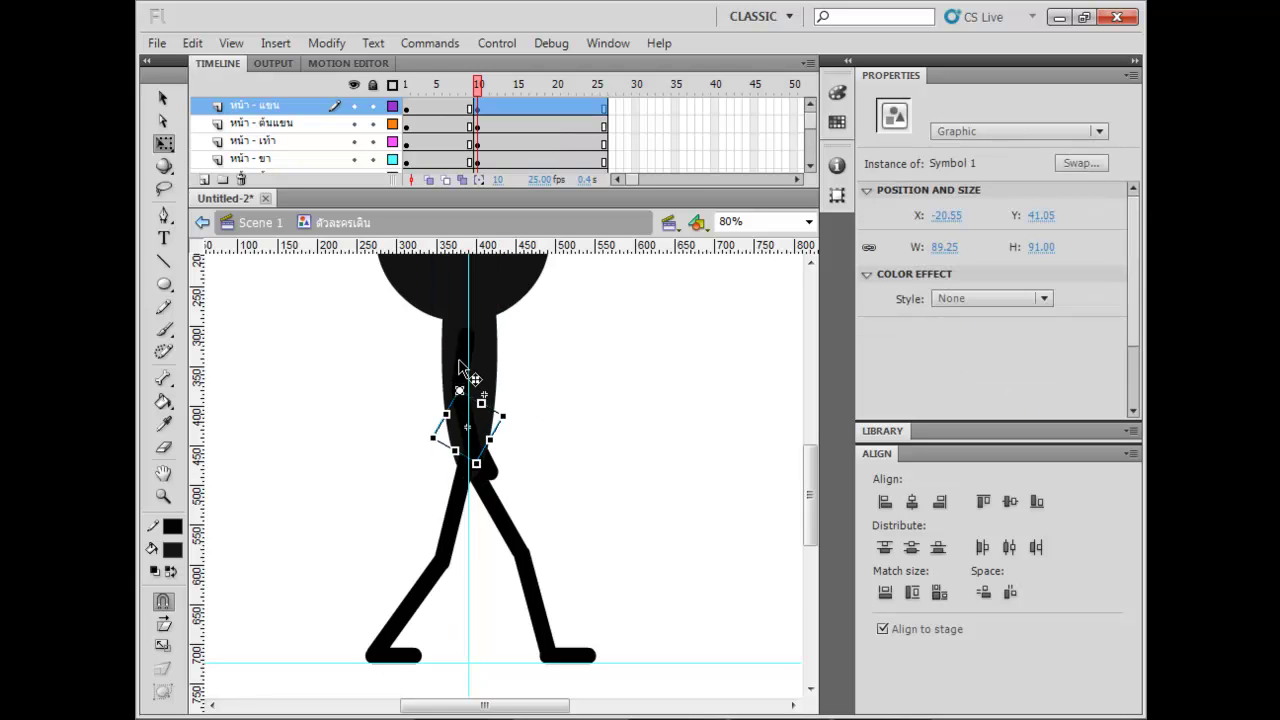
shift+click(459, 358)
drag(498, 461, 651, 386)
click(648, 385)
click(510, 364)
drag(523, 364, 558, 491)
drag(548, 393, 613, 485)
key(Up)
key(Up)
key(Left)
click(639, 455)
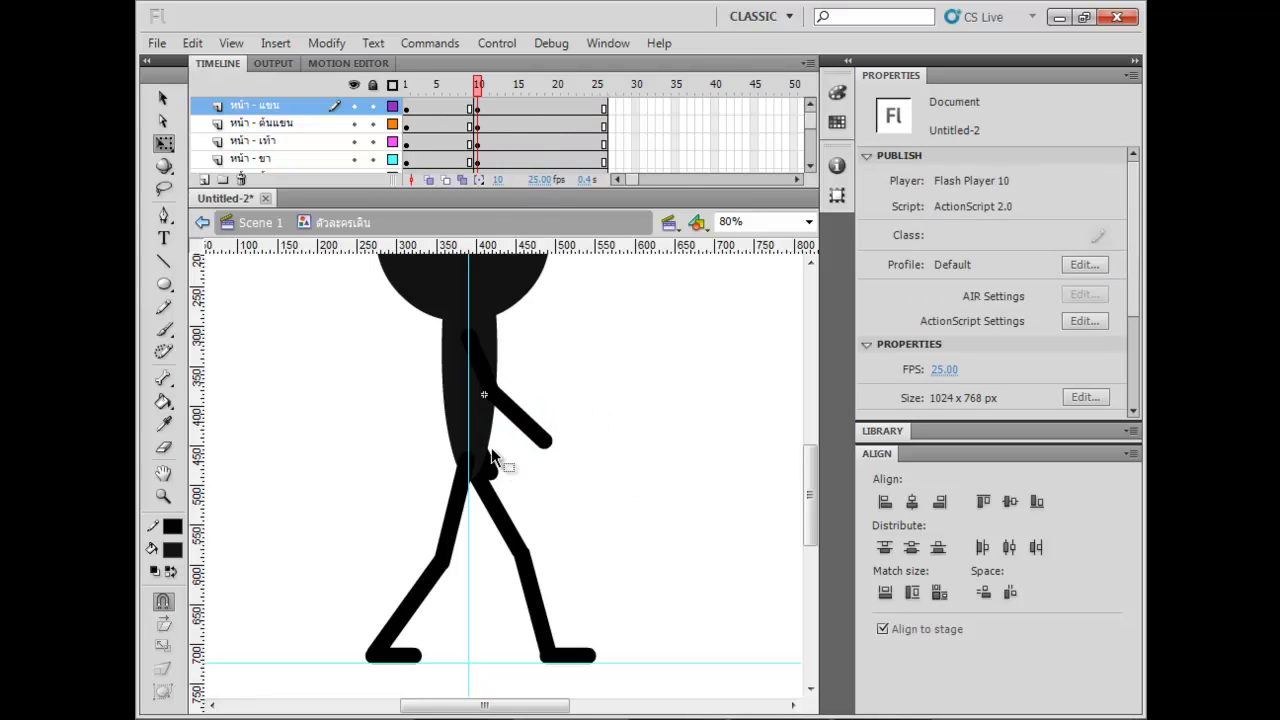
Swing the rear-layer arm behind the torso at frame 10, with the forearm angled down from a bent elbow.
scroll(464, 143, down, 4)
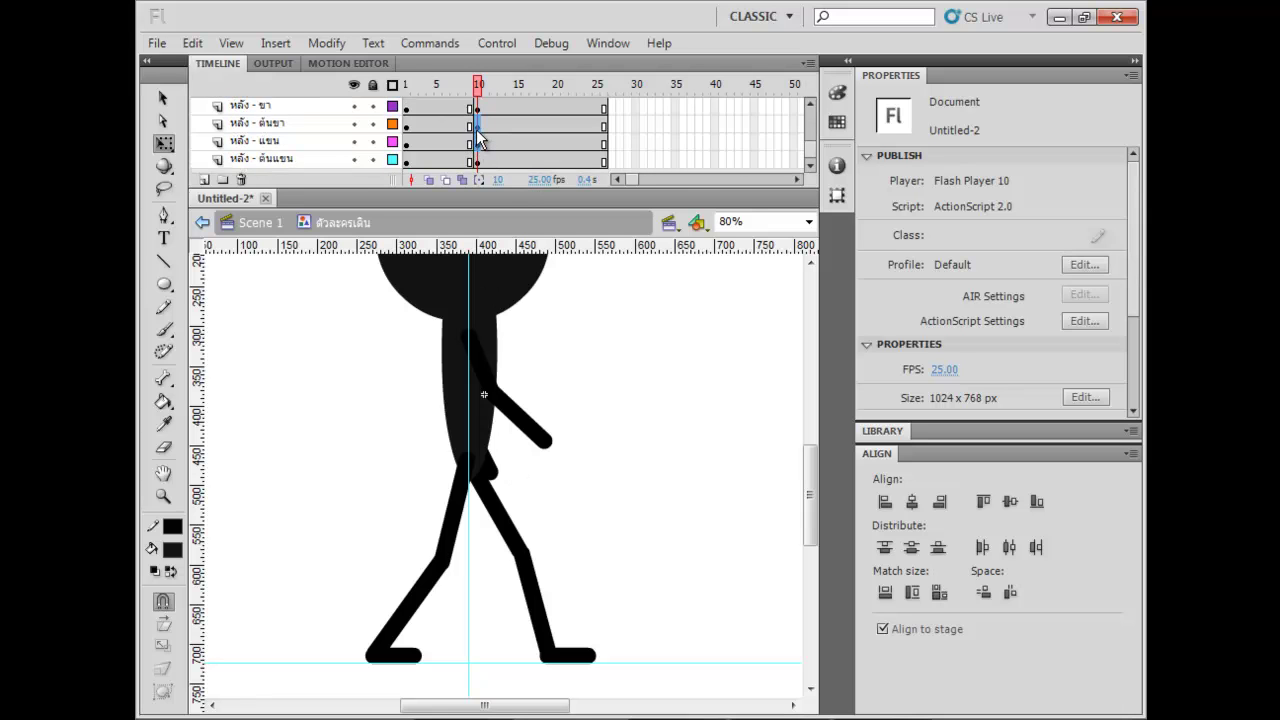
click(479, 140)
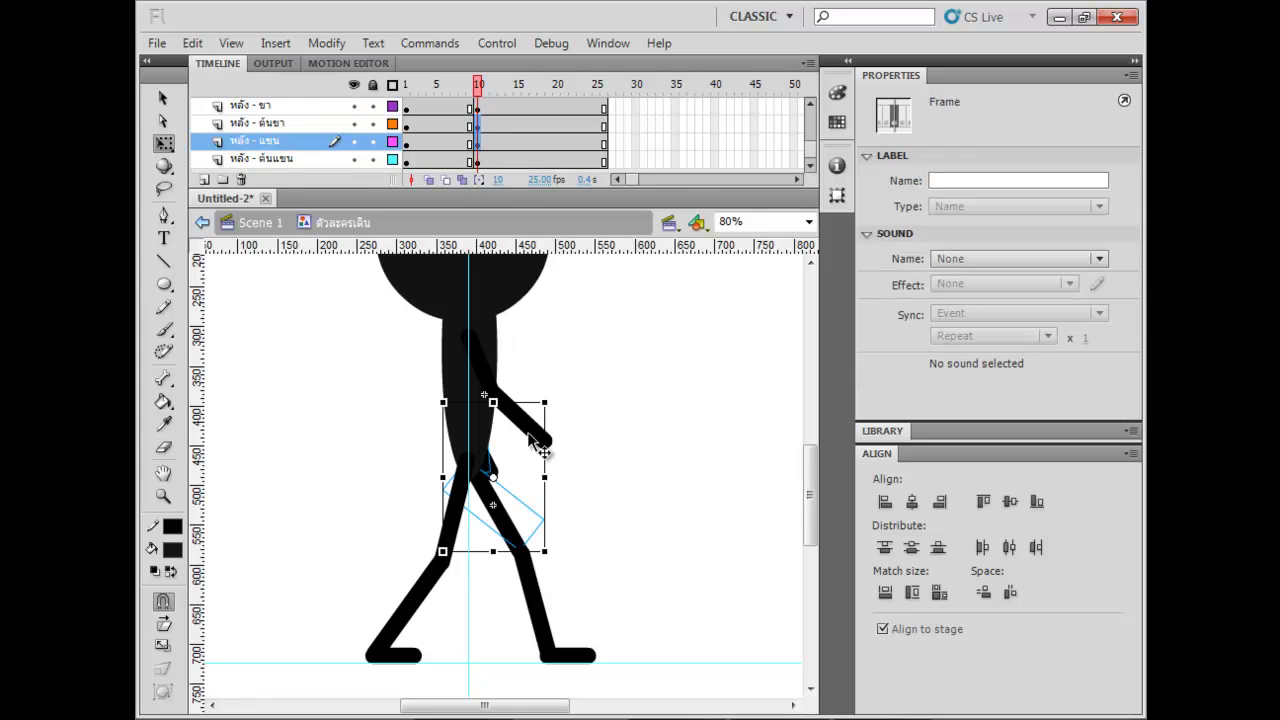
click(485, 159)
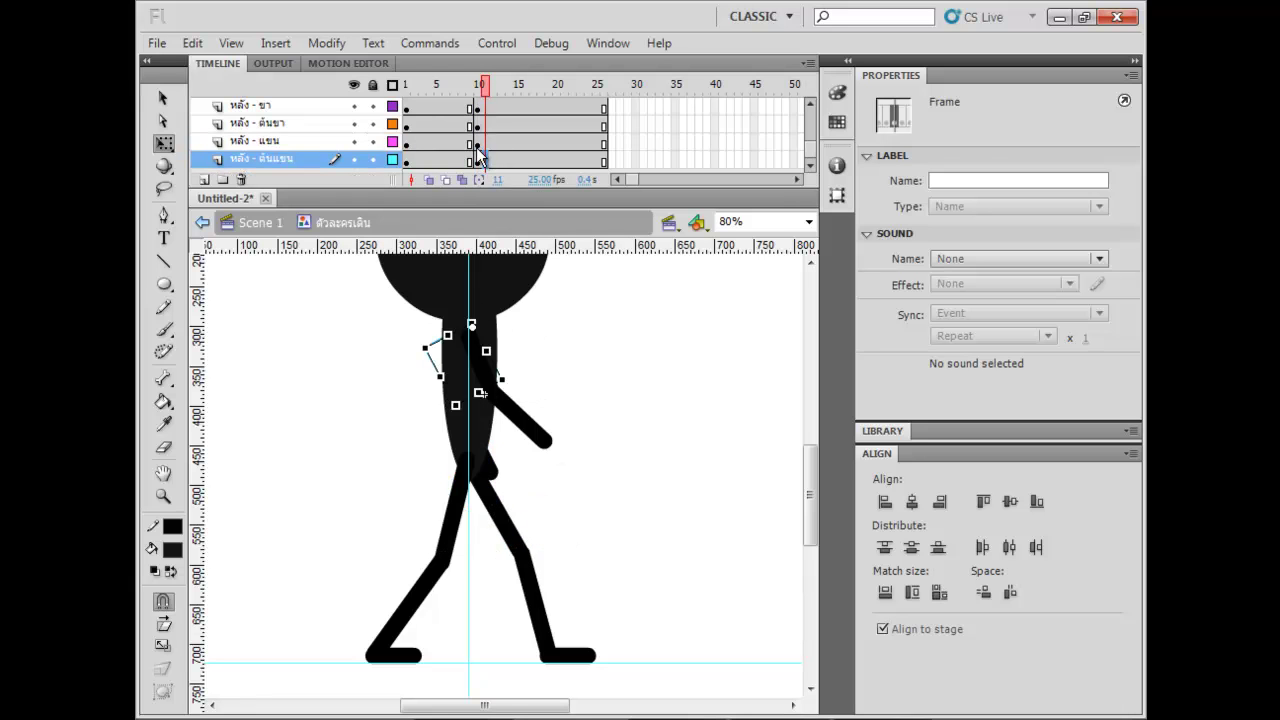
click(477, 158)
drag(510, 462, 398, 518)
click(278, 451)
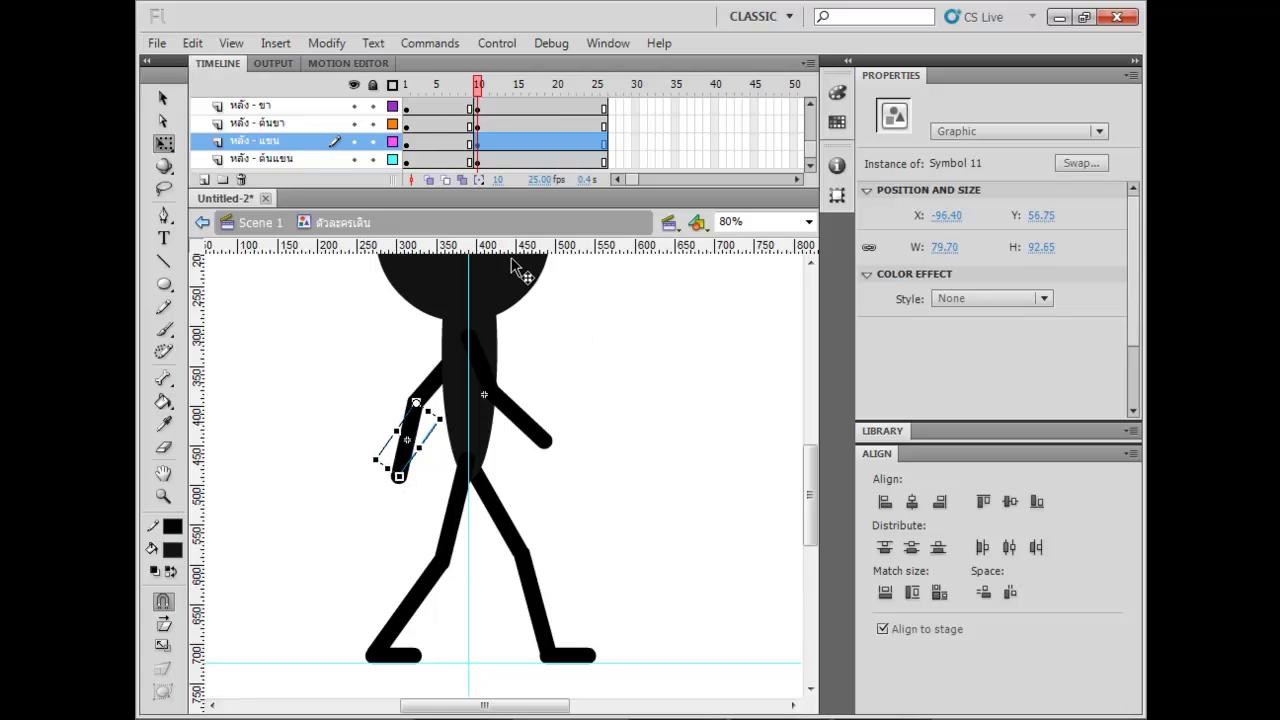
Insert keyframes at frame 20 on all body-part layers.
drag(474, 100, 557, 101)
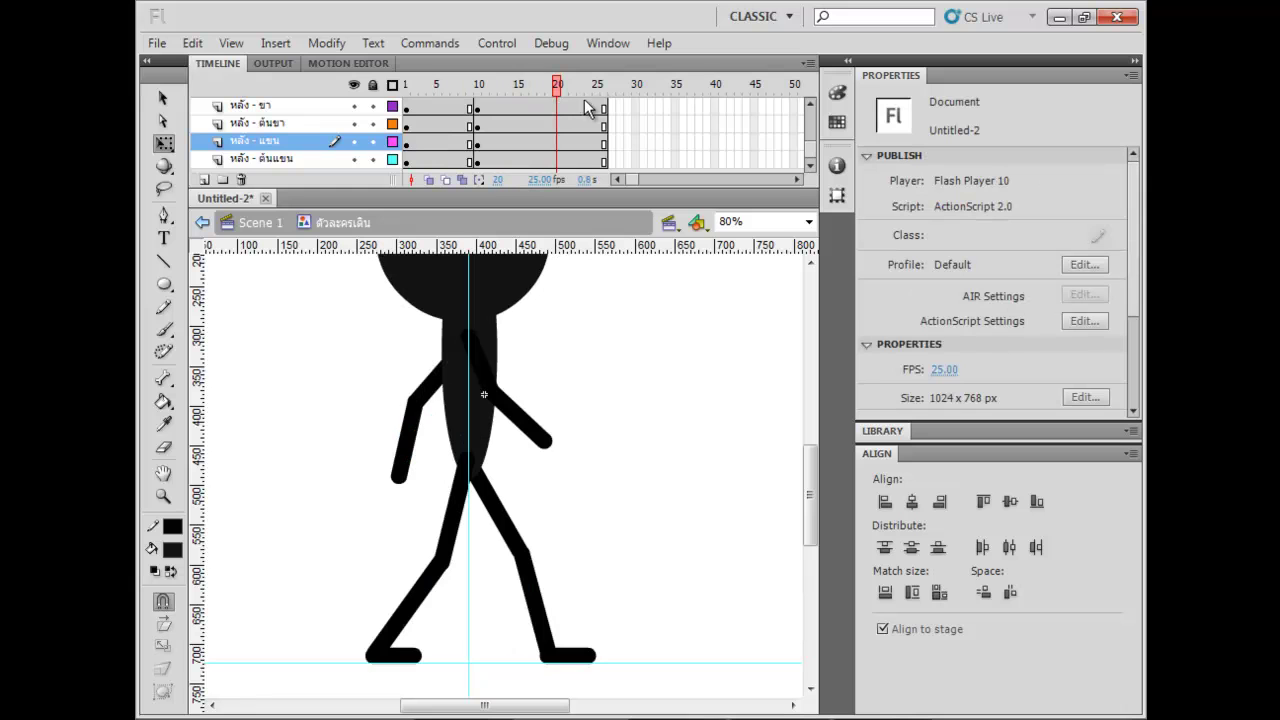
drag(560, 168, 558, 60)
drag(450, 84, 556, 101)
drag(556, 197, 556, 224)
key(F6)
click(671, 400)
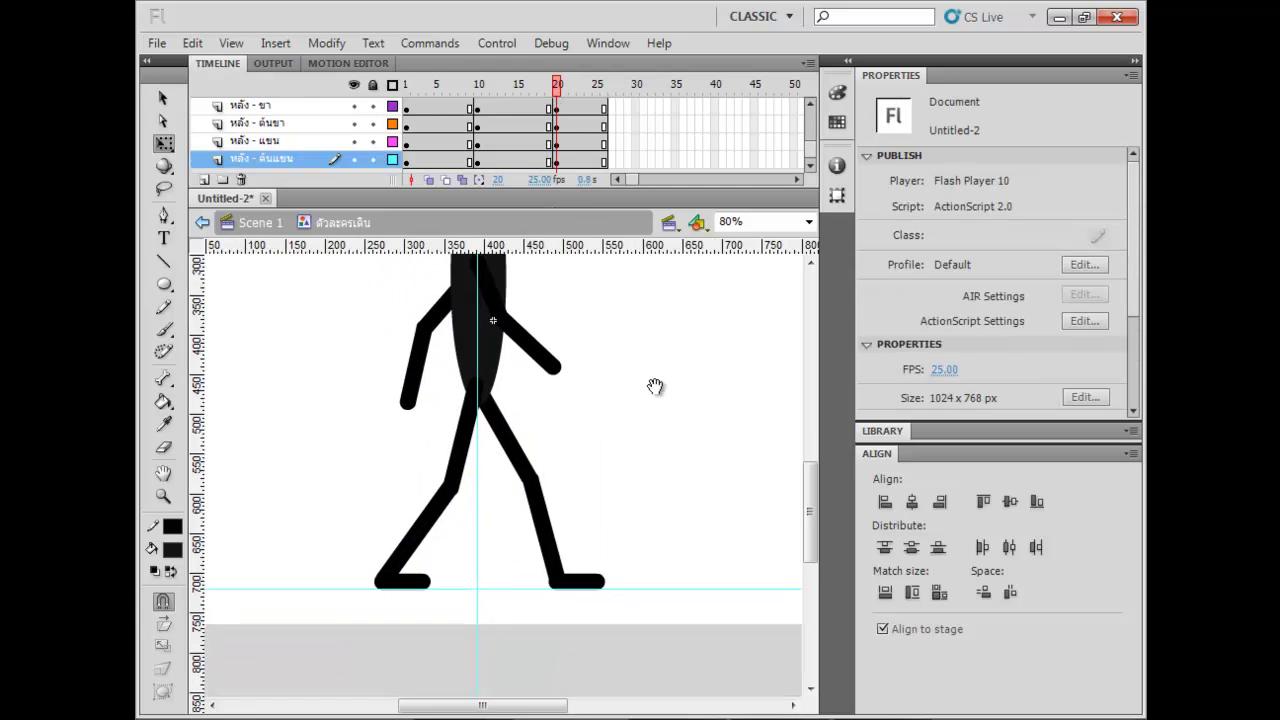
At frame 20, move the rear-layer foot back beneath the body to X 11.15, Y 329.60, resting on the ground guide.
drag(617, 600, 540, 595)
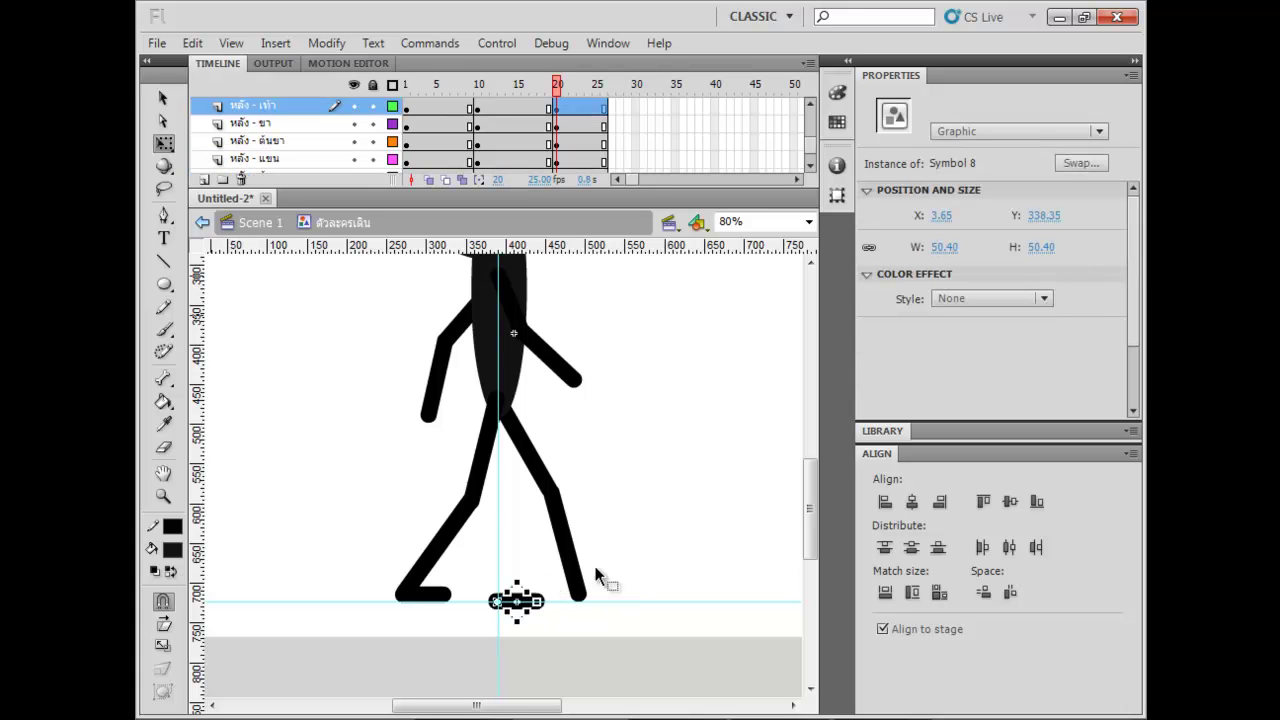
drag(520, 570, 535, 619)
key(Right)
key(Right)
key(Right)
key(Up)
key(Up)
key(Up)
key(Up)
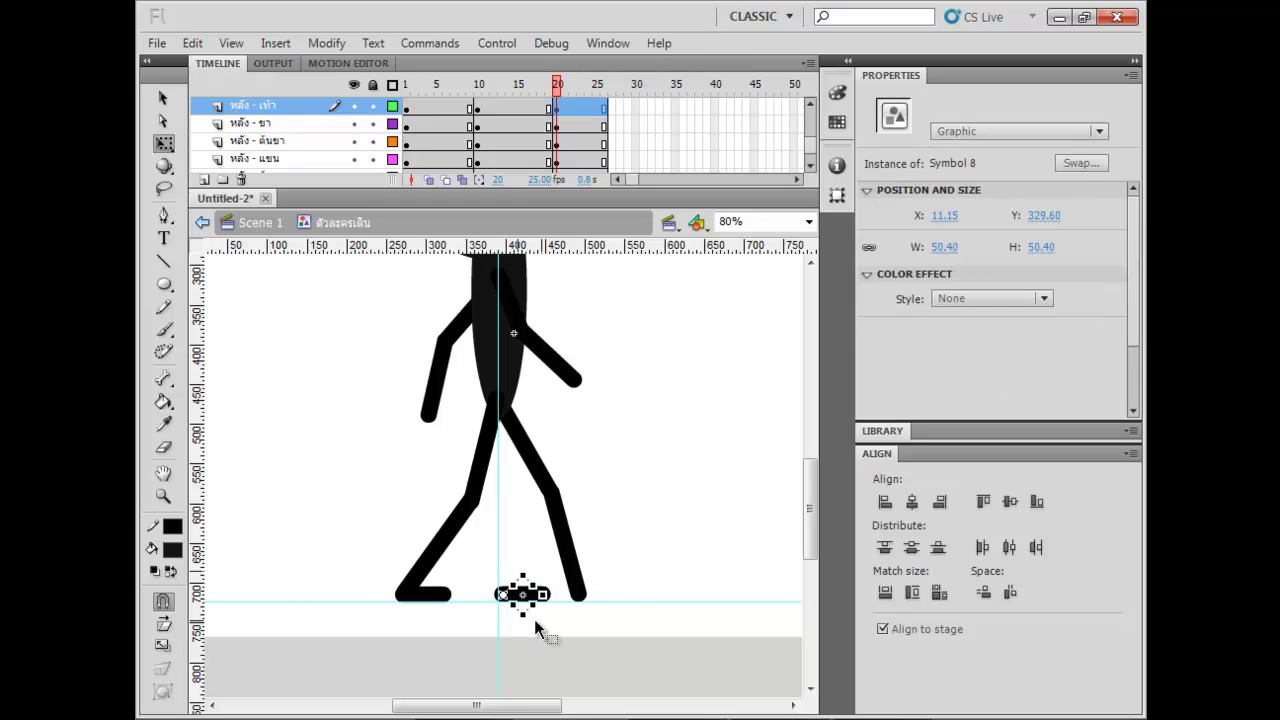
Compare the leg poses at frames 2, 15 and 19, and return to frame 20.
click(581, 582)
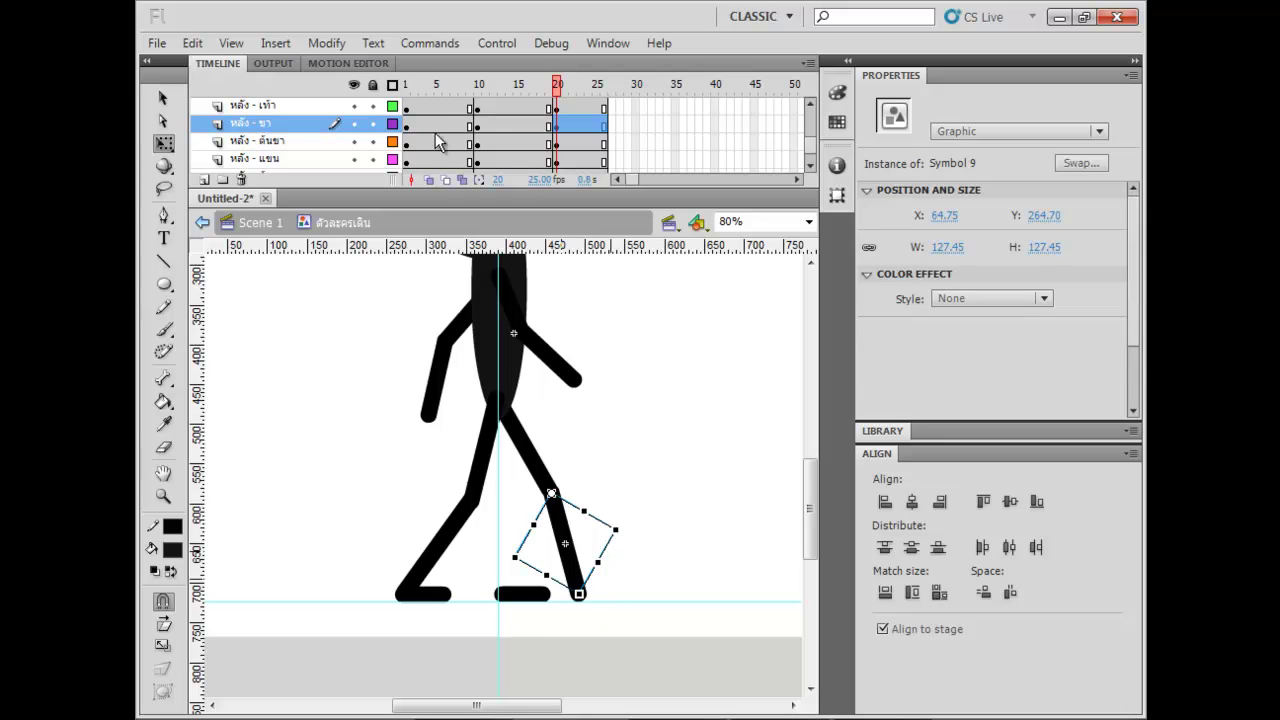
mouse_move(414, 84)
mouse_down()
mouse_move(399, 94)
mouse_move(462, 94)
mouse_move(411, 97)
mouse_up()
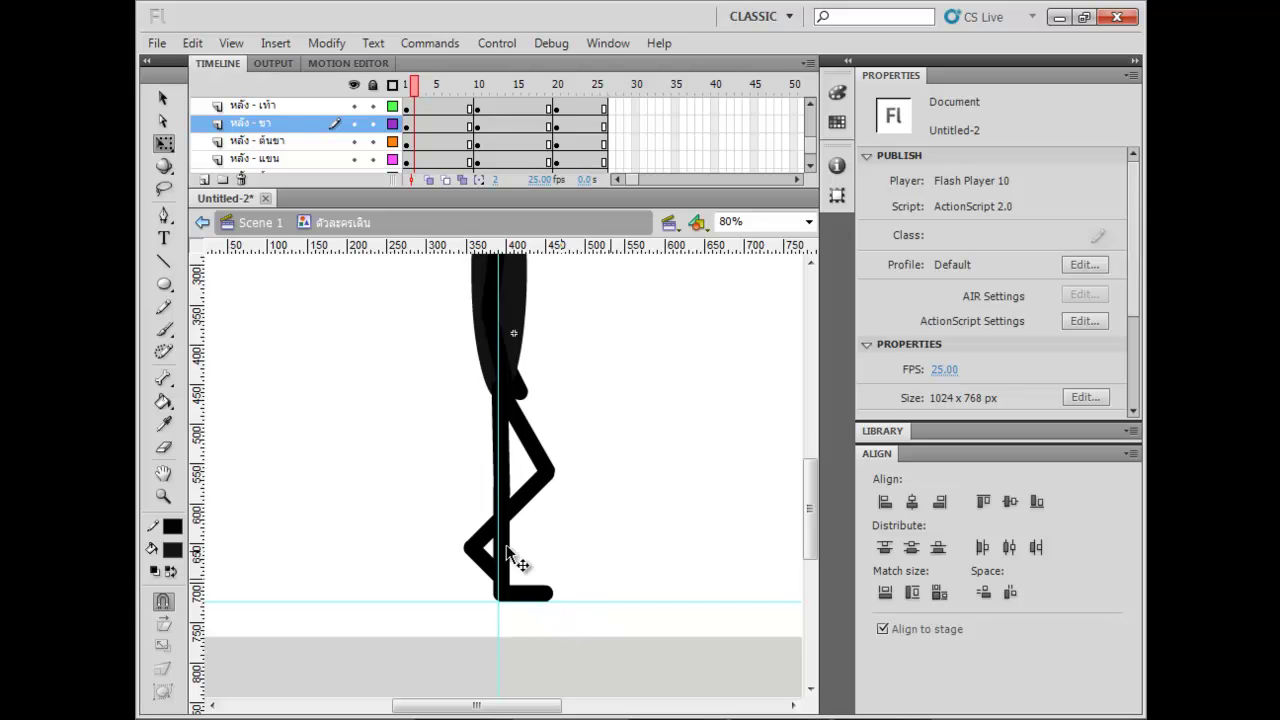
drag(436, 88, 518, 84)
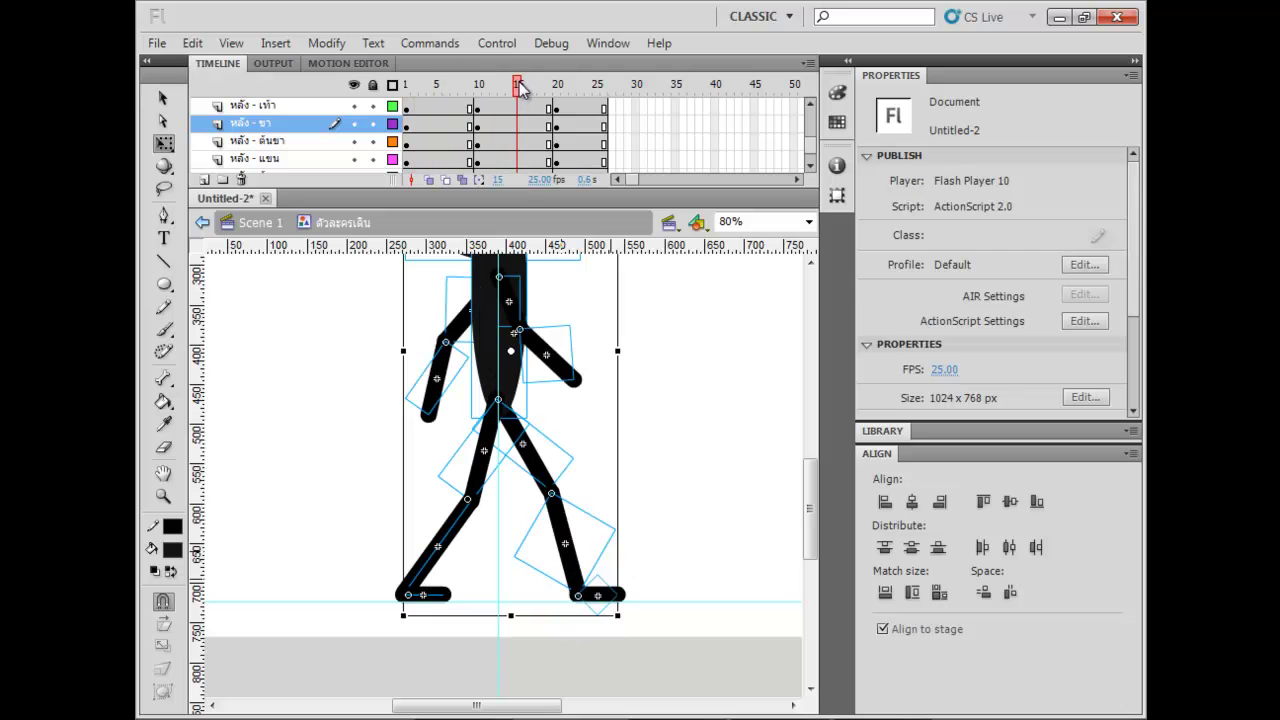
click(485, 460)
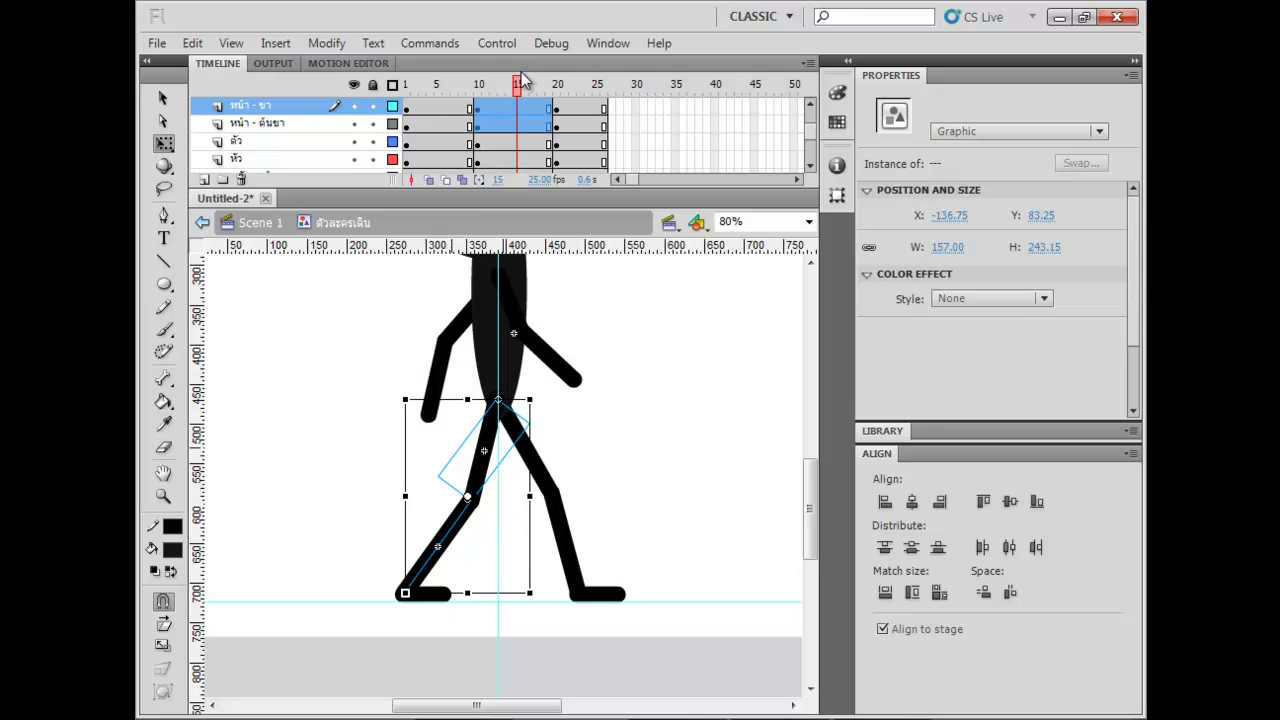
drag(522, 80, 549, 84)
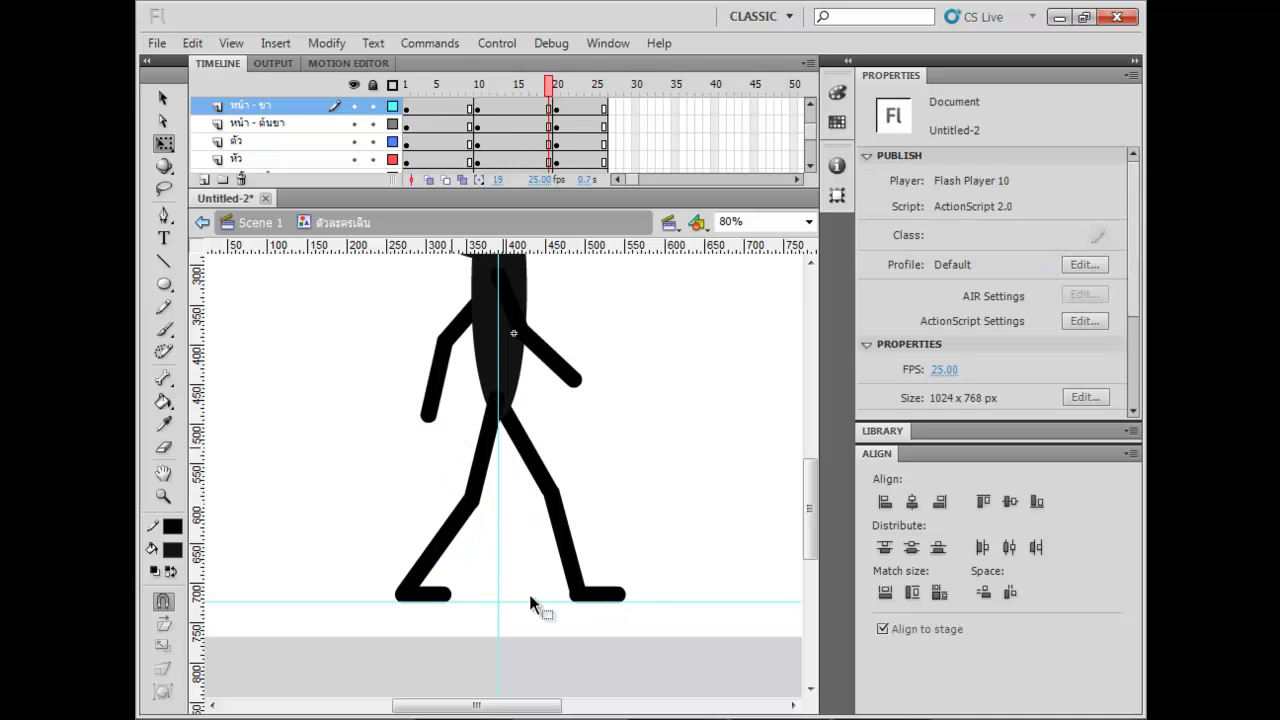
drag(615, 599, 537, 603)
click(557, 84)
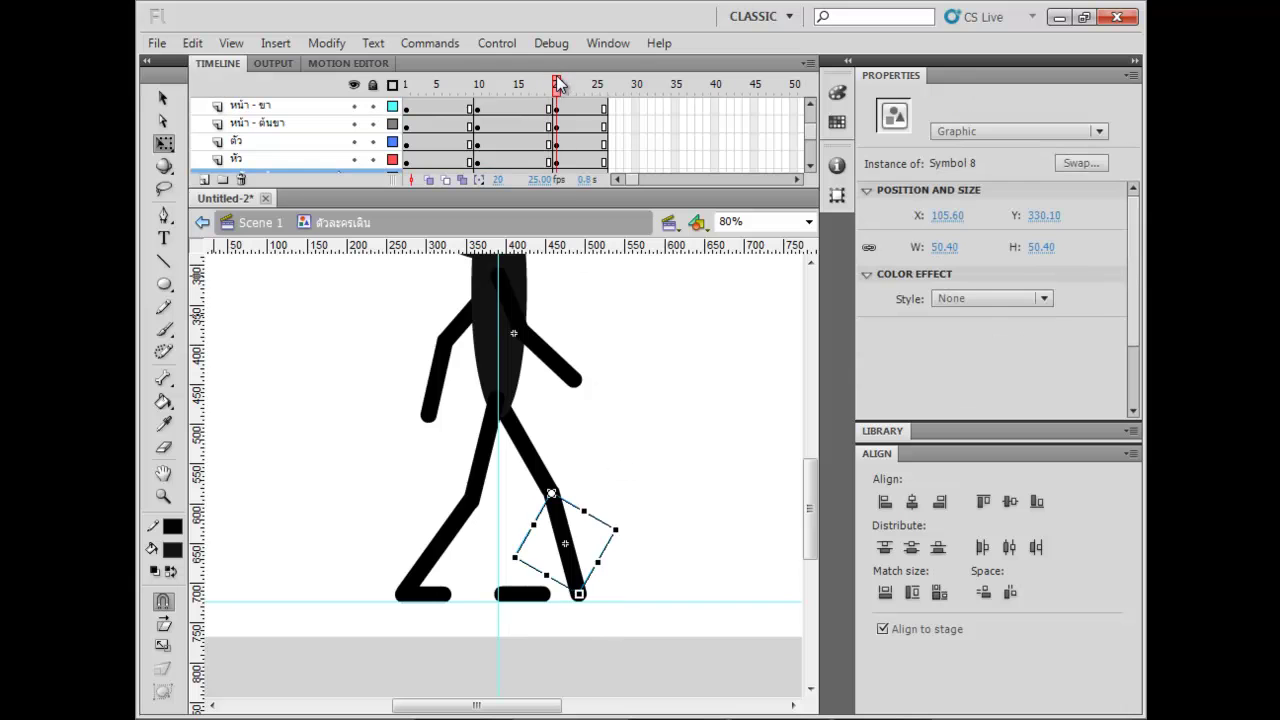
Rotate the rear-layer lower leg upright, move it to X -11.10, Y 265.70, and align the foot under it at X 13.65.
click(596, 586)
drag(590, 596, 563, 612)
key(Left)
key(Left)
key(Left)
key(Left)
key(Left)
key(Left)
key(Left)
key(Left)
key(Left)
key(Left)
key(Left)
key(Left)
key(Left)
key(Left)
key(Left)
key(Left)
key(Left)
key(Left)
key(Left)
key(Left)
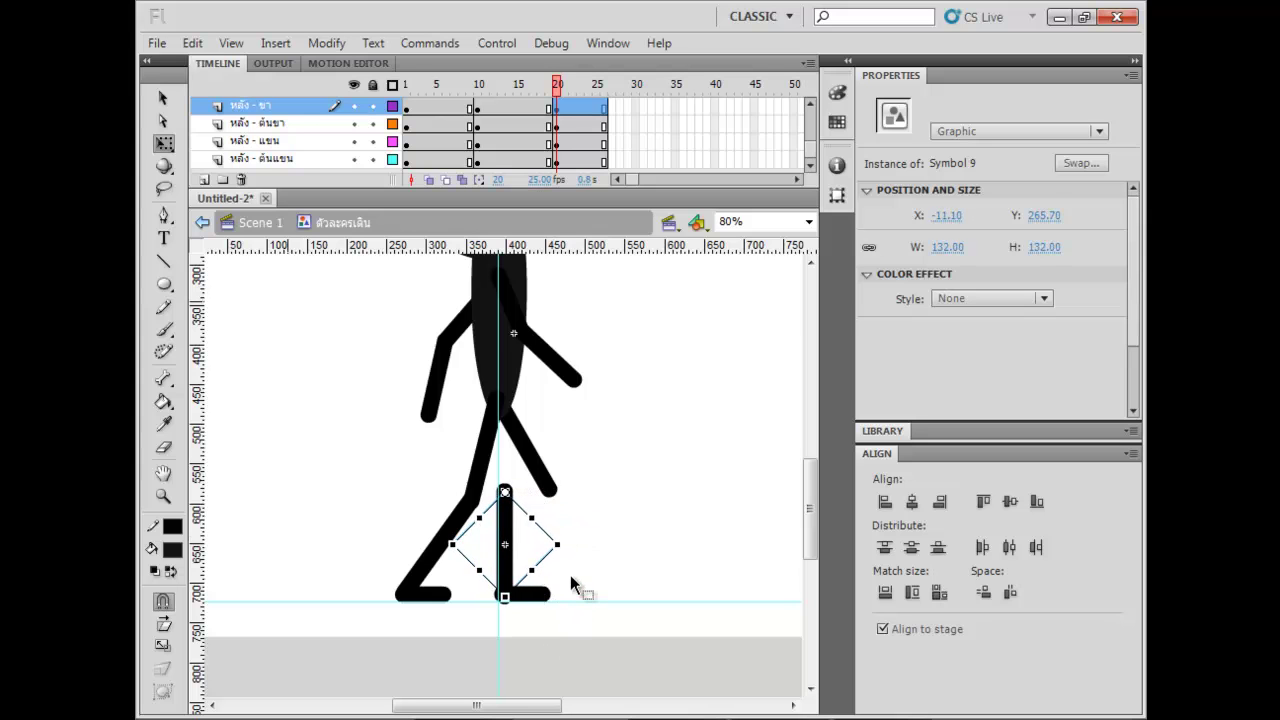
click(537, 597)
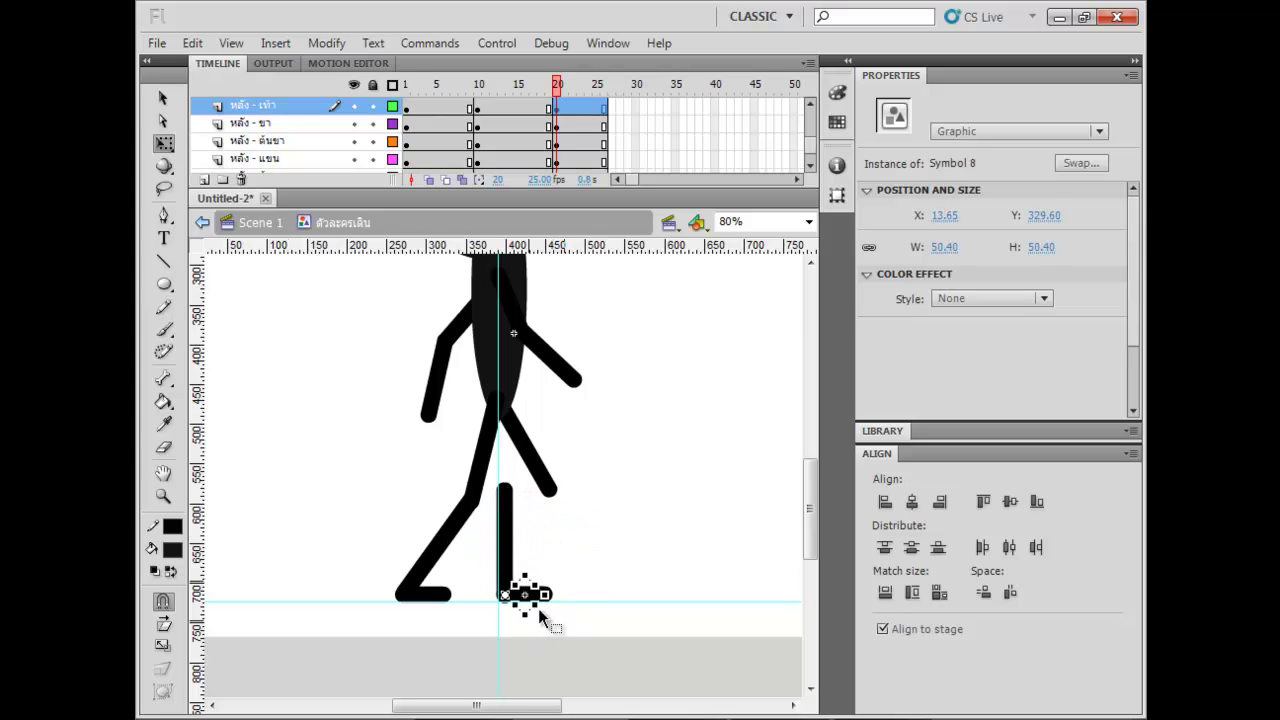
Rotate the rear-layer upper leg at frame 20 to nearly vertical so its knee meets the upright lower leg.
click(505, 517)
click(550, 488)
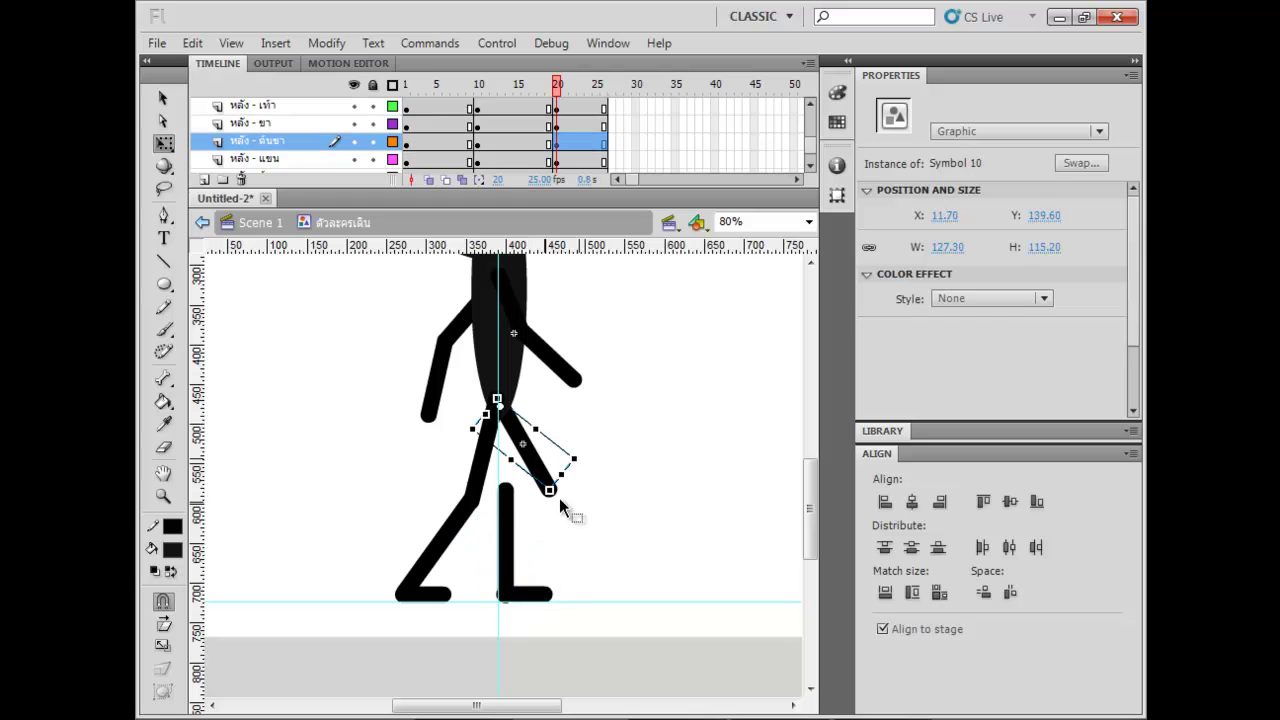
drag(556, 500, 520, 655)
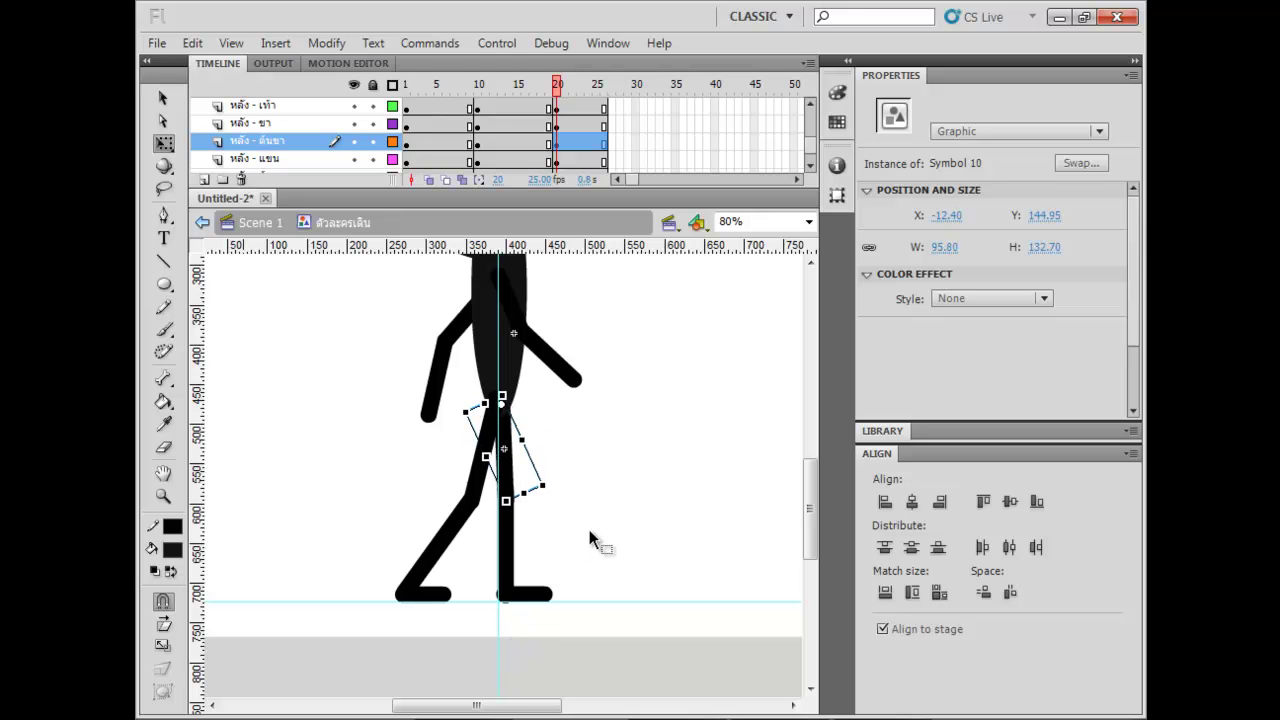
click(598, 446)
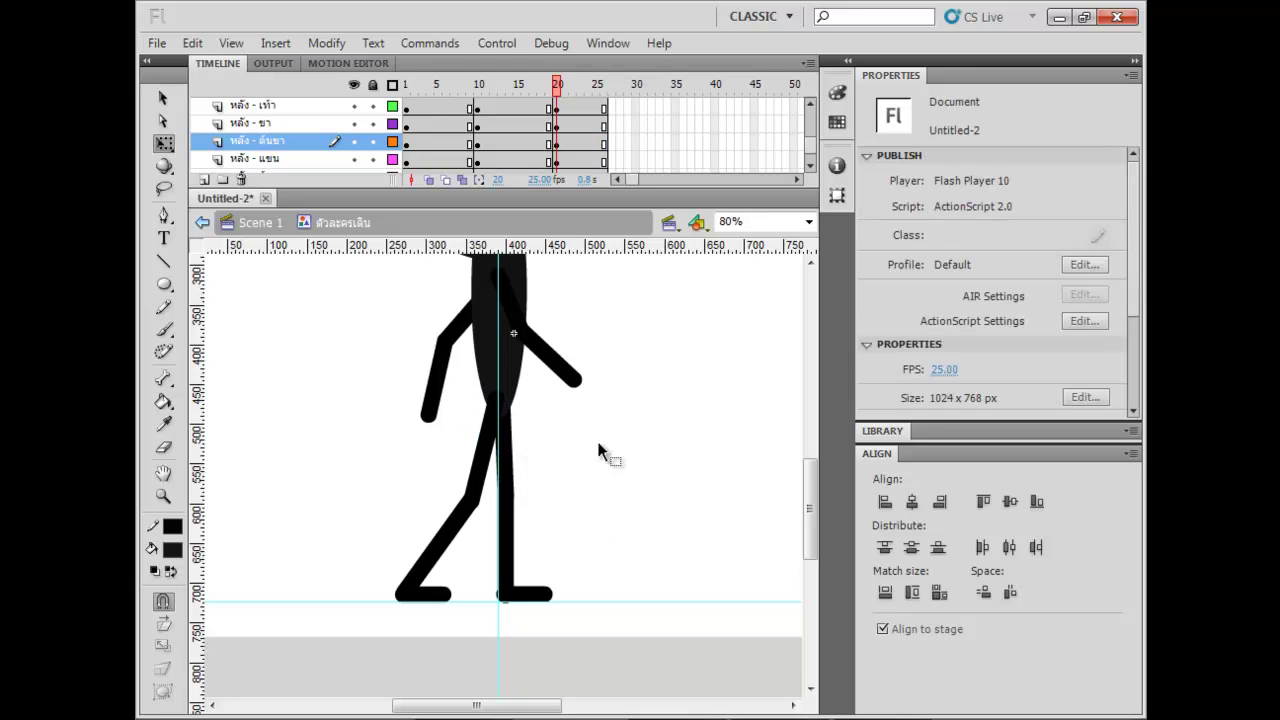
Select the head, torso and both arms together and nudge them to X -136.35, Y -315.00 over the legs.
scroll(585, 440, up, 5)
drag(653, 297, 399, 480)
key(Right)
key(Up)
key(Up)
key(Up)
key(Up)
key(Up)
key(Up)
key(Up)
key(Up)
key(Down)
key(Down)
key(Down)
key(Down)
key(Down)
key(Down)
key(Down)
key(Down)
key(Down)
key(Down)
key(Down)
key(Down)
key(Down)
key(Down)
key(Down)
key(Down)
key(Down)
key(Down)
key(Down)
key(Down)
key(Up)
key(Left)
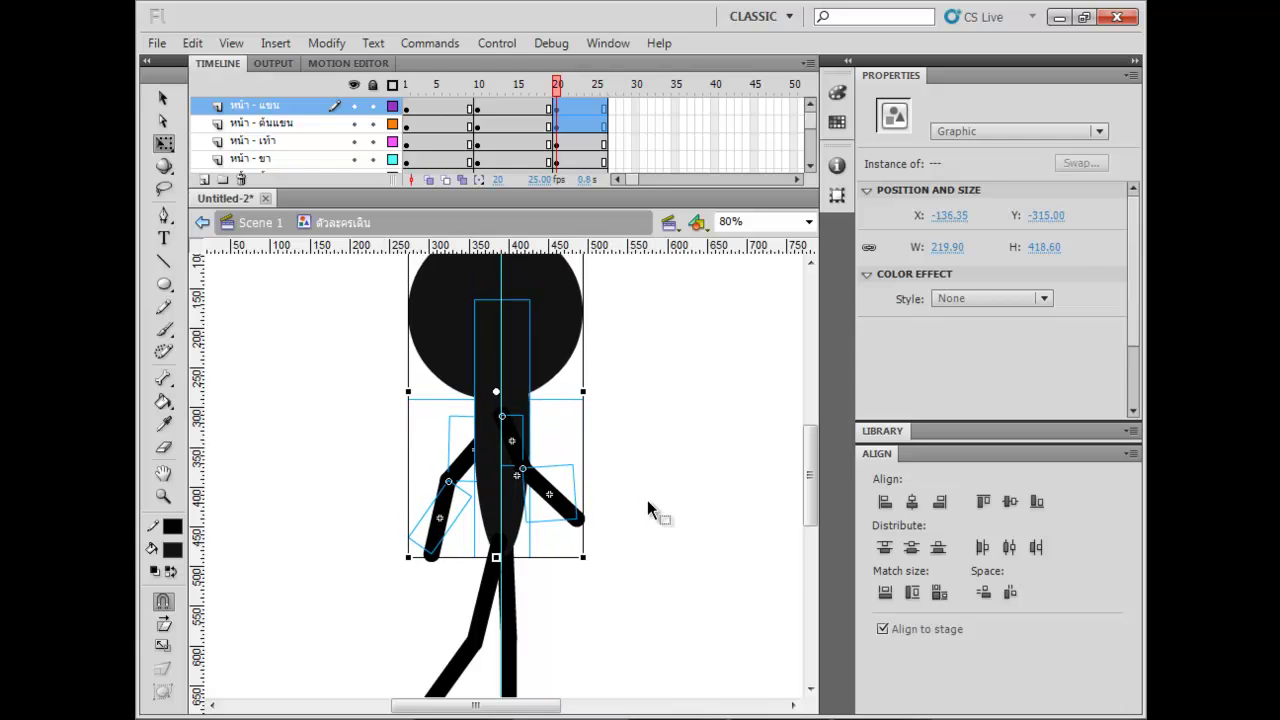
click(648, 503)
Swing the front-layer upper leg forward and attach the lower leg at the knee, bent back behind the standing leg.
drag(614, 634, 576, 546)
click(476, 528)
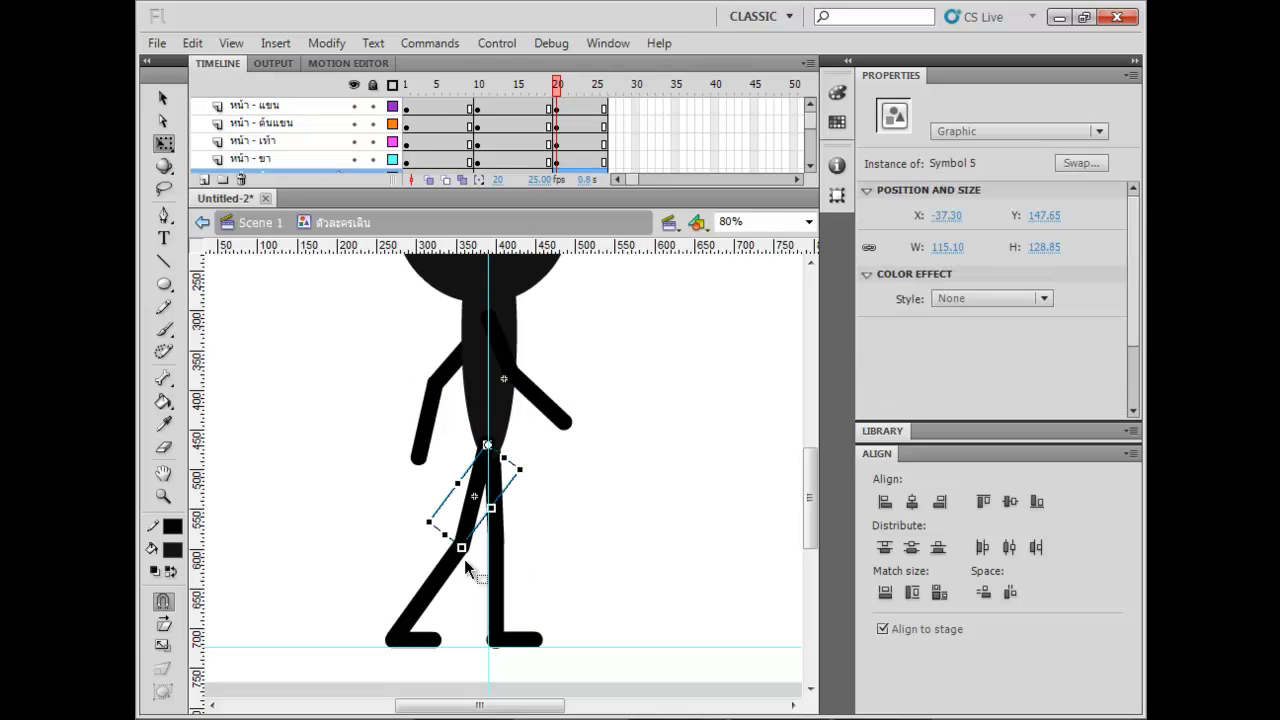
drag(467, 551, 560, 594)
drag(450, 598, 543, 580)
drag(497, 620, 458, 612)
Rotate the front-layer foot toe-down and attach it to the raised ankle.
click(435, 638)
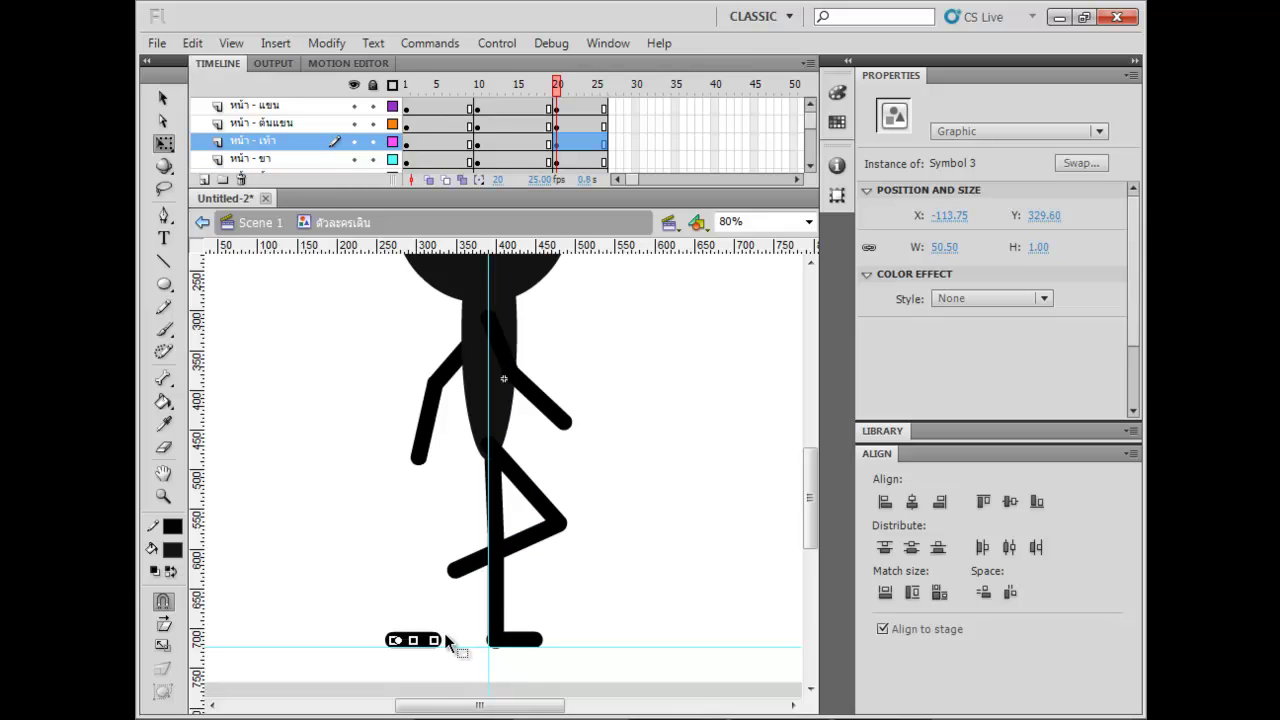
drag(446, 637, 471, 600)
click(430, 629)
Rotate the front-layer upper arm and forearm until the whole arm hangs nearly straight down.
drag(617, 428, 608, 530)
drag(606, 465, 603, 408)
click(546, 453)
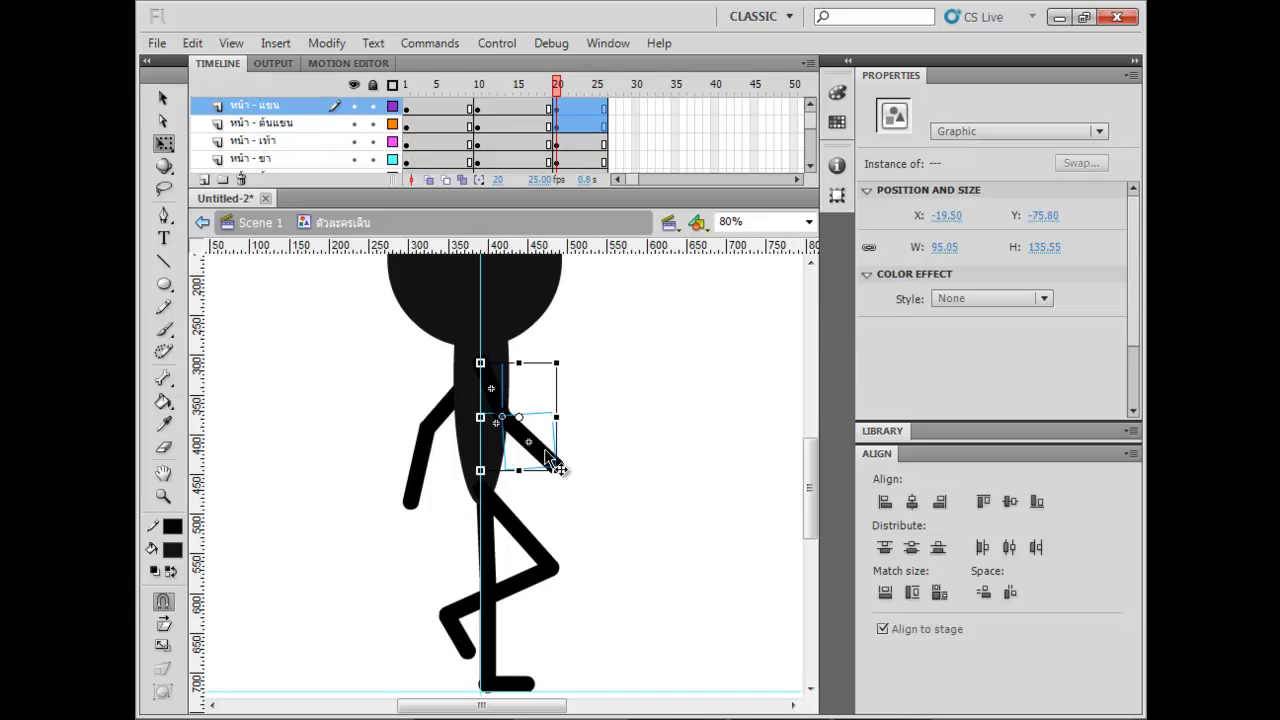
drag(571, 473, 552, 507)
drag(516, 467, 532, 556)
click(580, 487)
click(529, 491)
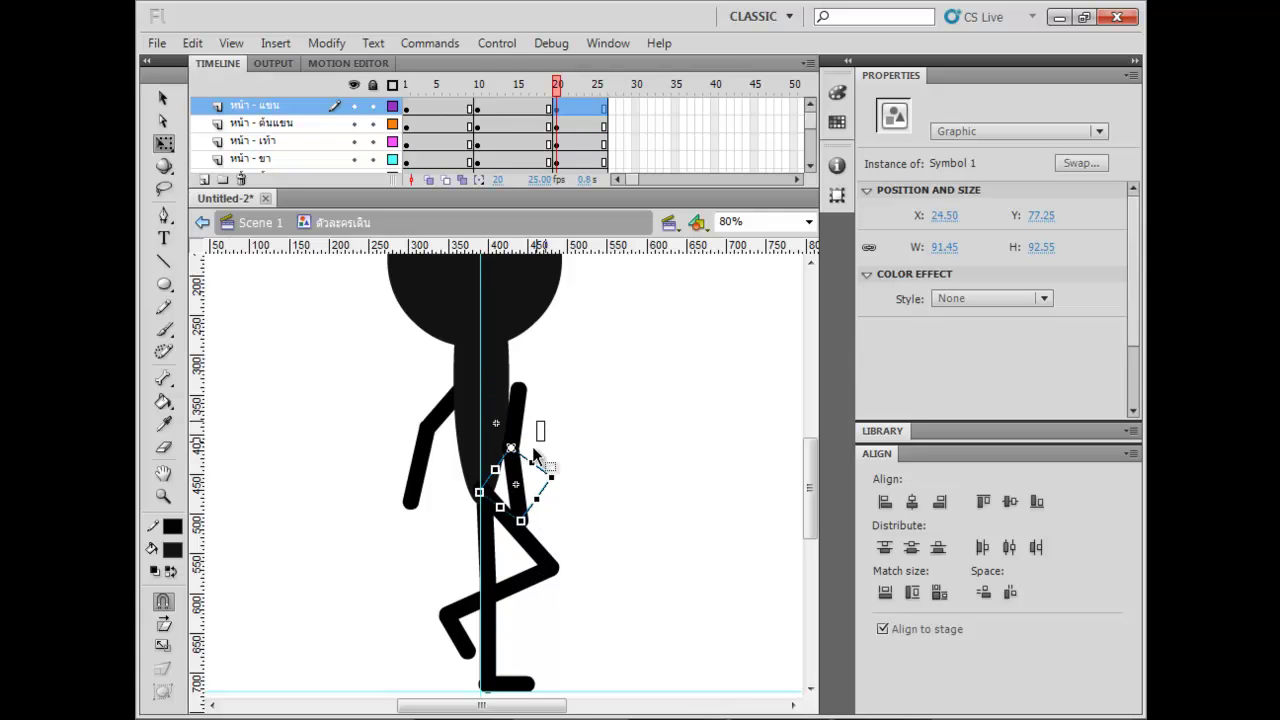
Move the front-layer upper arm and forearm together onto the torso at the shoulder, to X -68.05, Y -89.05.
click(520, 485)
shift+click(528, 503)
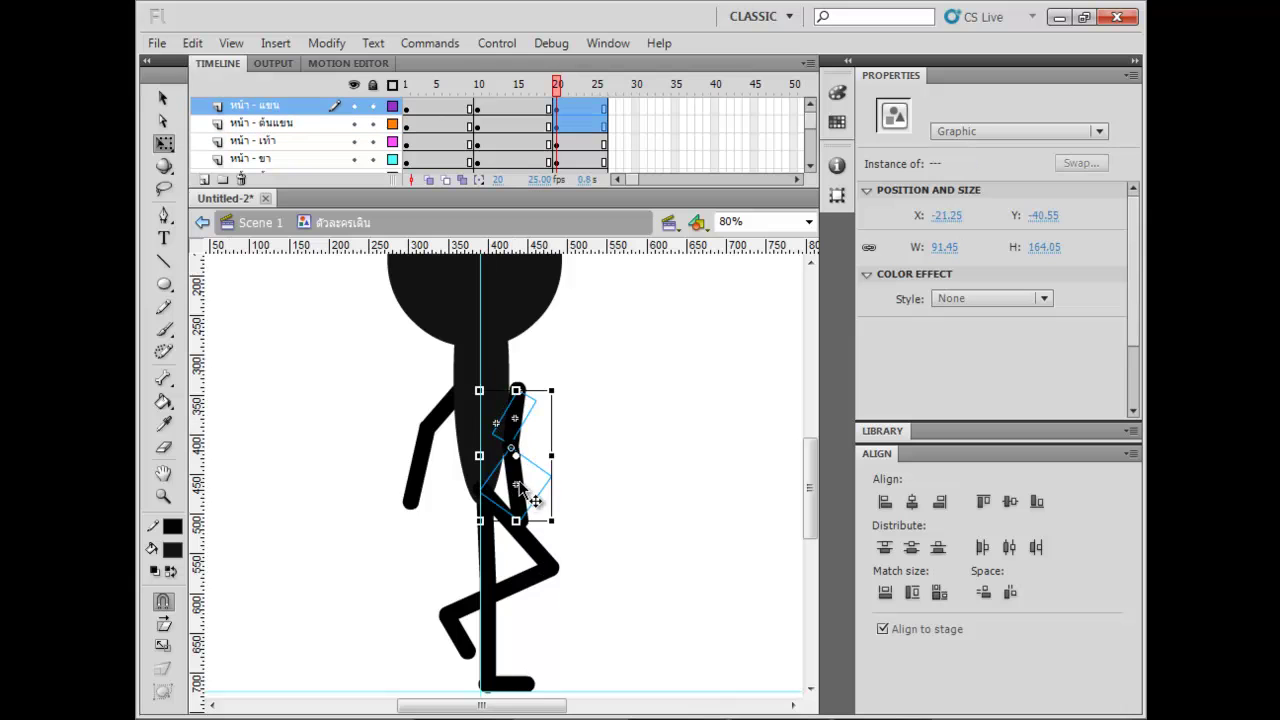
drag(480, 443, 480, 443)
key(Down)
key(Down)
key(Down)
key(Down)
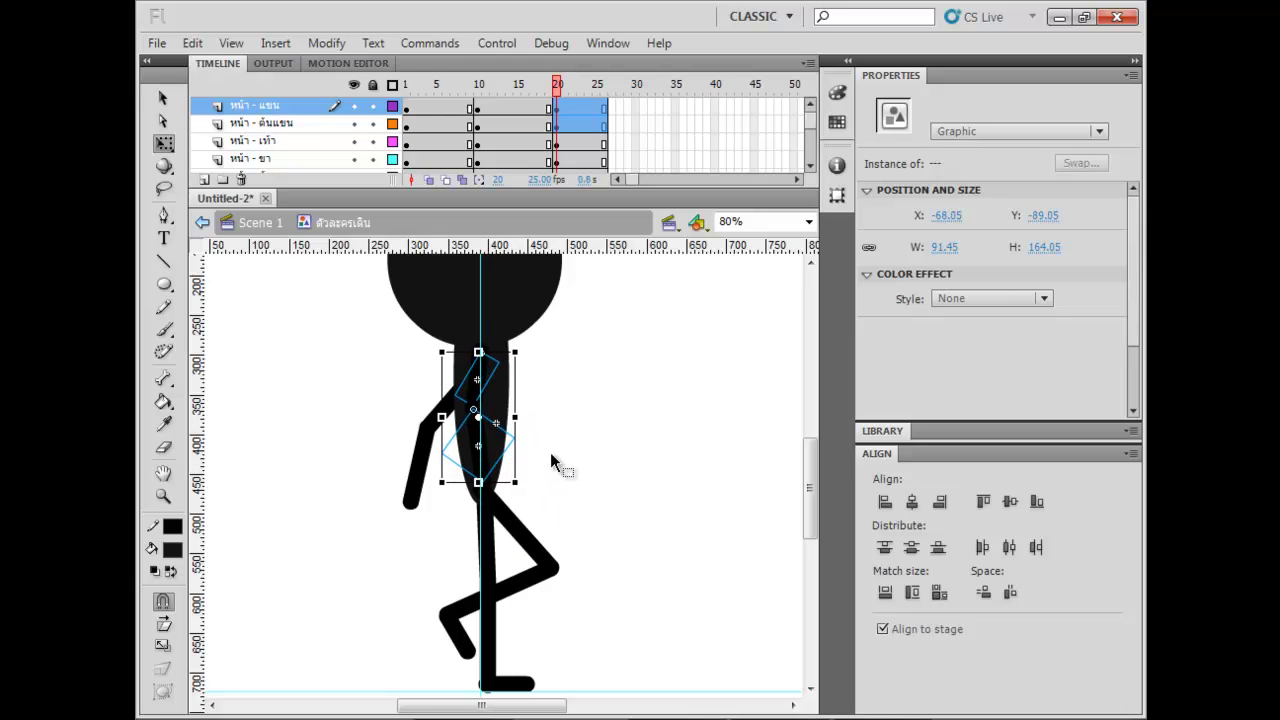
click(572, 466)
Rotate the rear-layer forearm further back at the elbow and select it together with the upper arm.
drag(386, 399, 437, 463)
click(443, 523)
click(421, 484)
mouse_move(413, 505)
mouse_down()
mouse_move(386, 517)
mouse_move(390, 505)
mouse_up()
drag(375, 418, 448, 495)
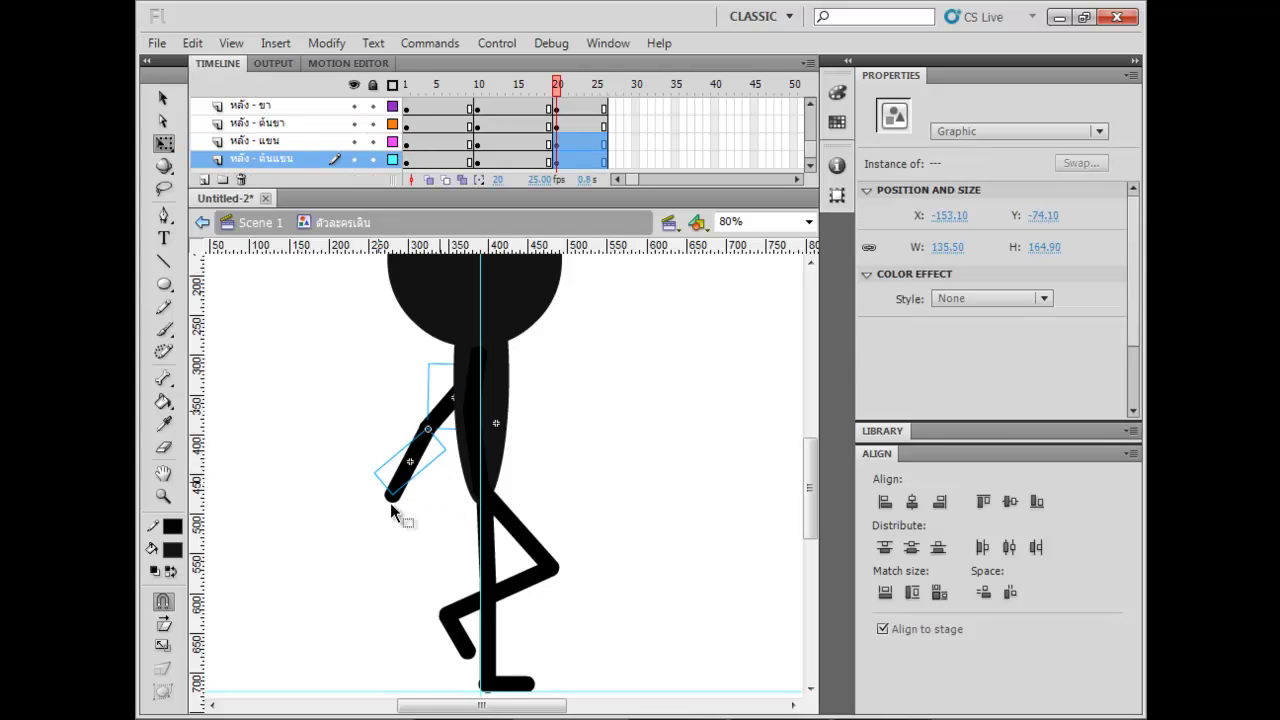
Rotate the whole rear-layer arm to hang down and position it behind the torso at the shoulder.
drag(352, 389, 440, 480)
click(368, 384)
drag(375, 378, 438, 466)
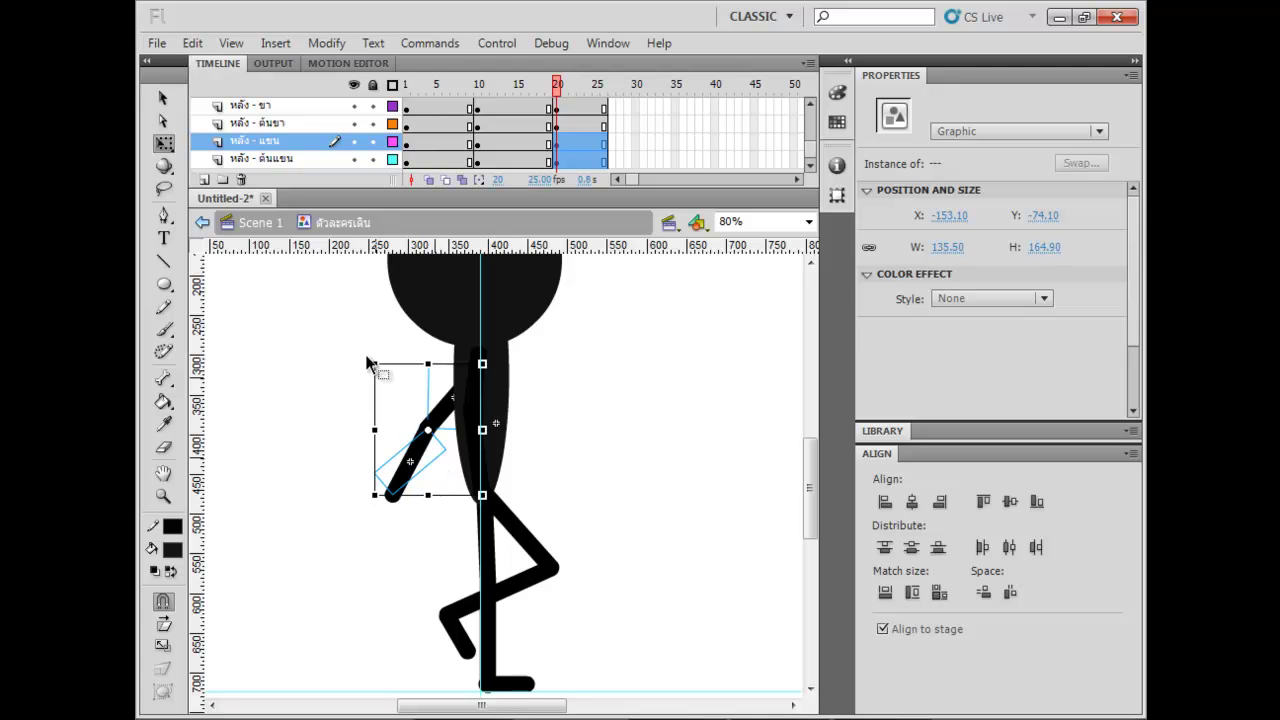
drag(373, 356, 340, 403)
drag(428, 405, 478, 404)
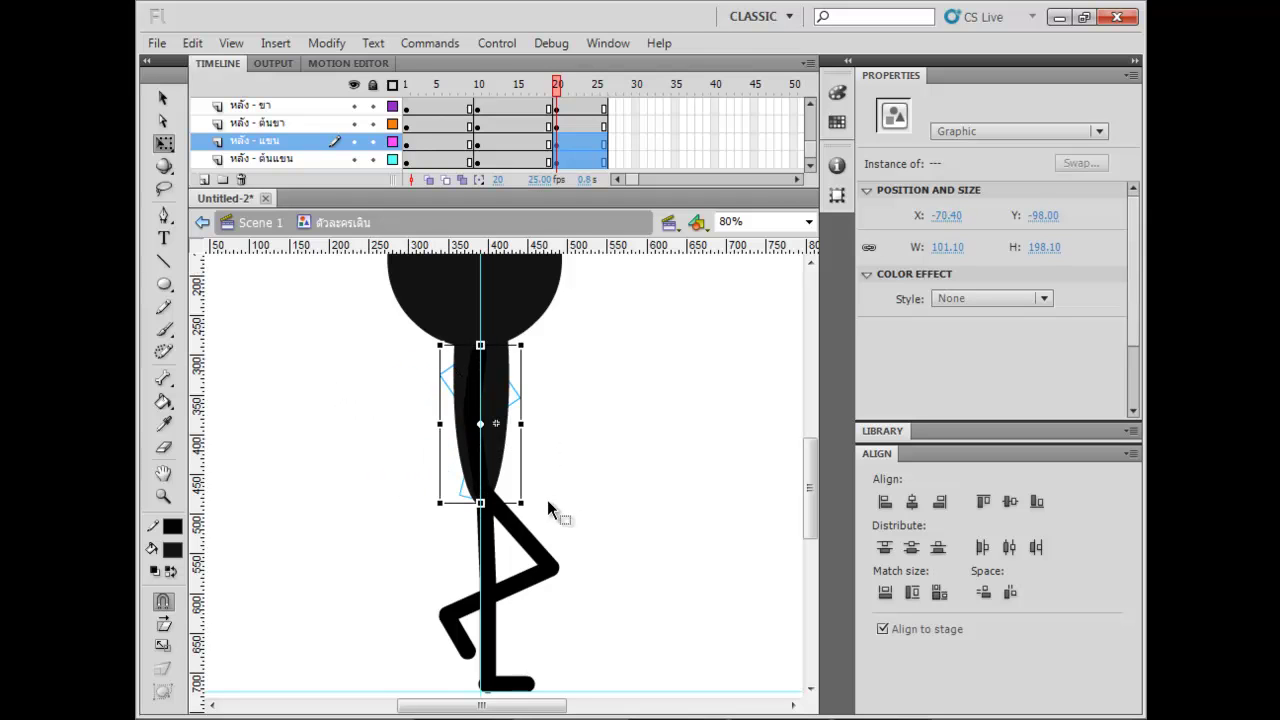
drag(535, 507, 552, 513)
key(Right)
key(Right)
key(Up)
key(Left)
Insert keyframes at frame 30 on all body-part layers.
drag(556, 103, 605, 138)
scroll(641, 103, up, 3)
scroll(620, 110, up, 2)
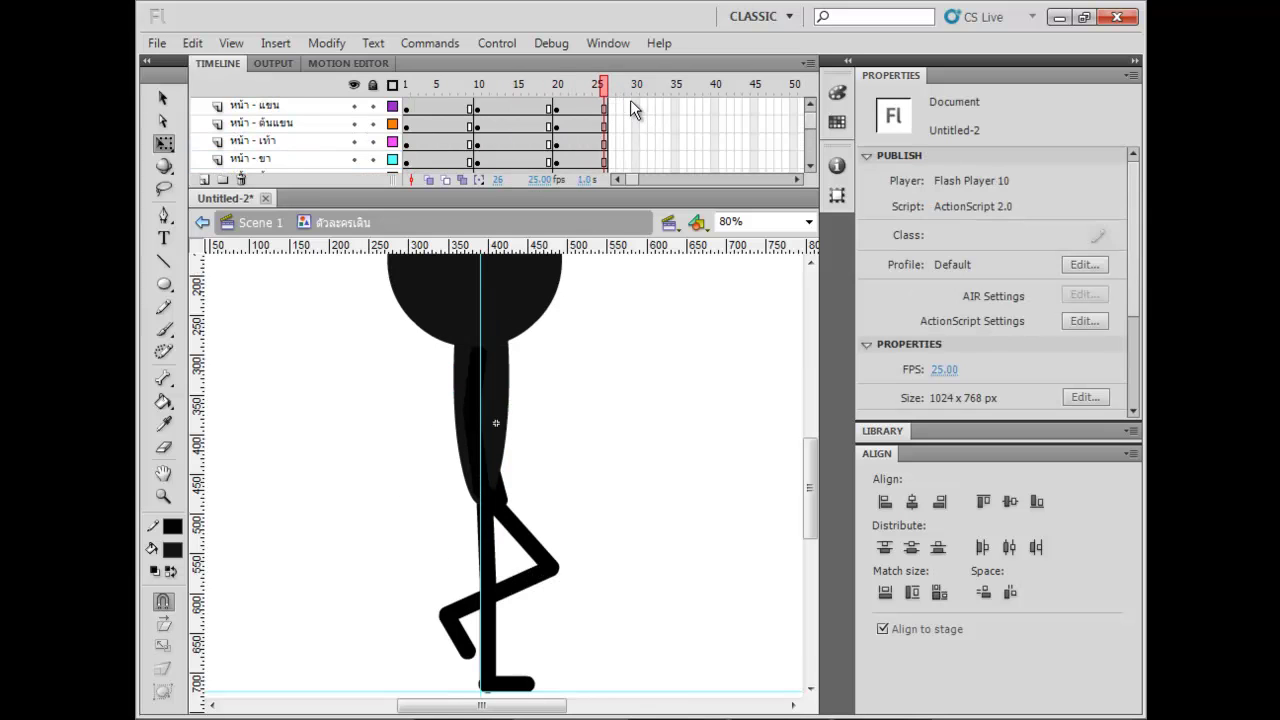
drag(635, 97, 639, 271)
key(F6)
scroll(642, 130, up, 5)
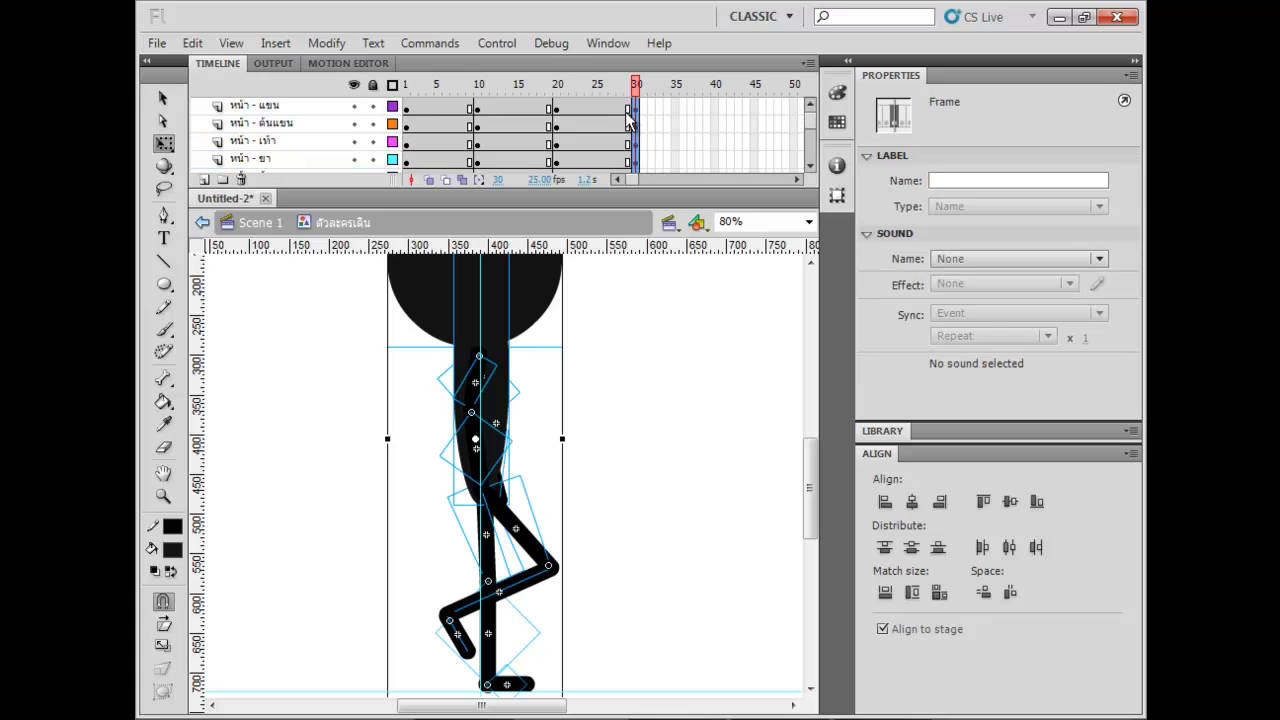
Check the earlier poses around frames 9 and 12, then slide the rear-layer foot at frame 30 back along the ground guide.
click(494, 84)
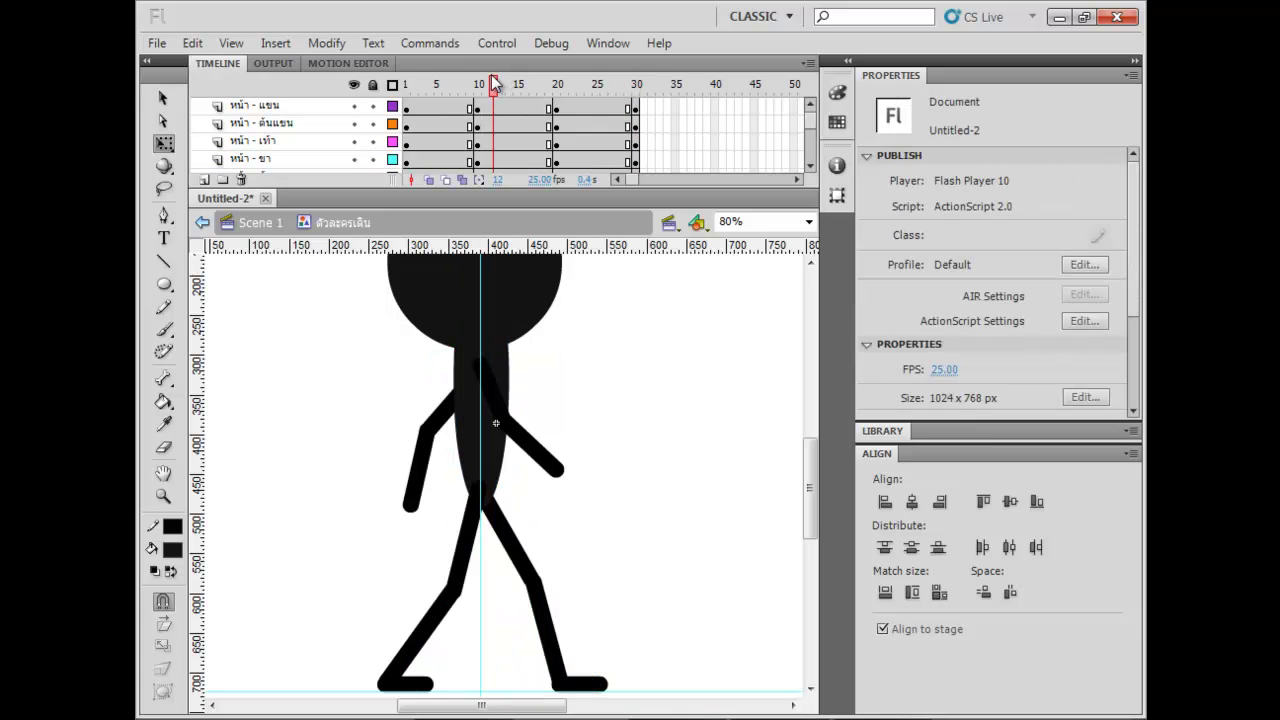
drag(590, 105, 477, 90)
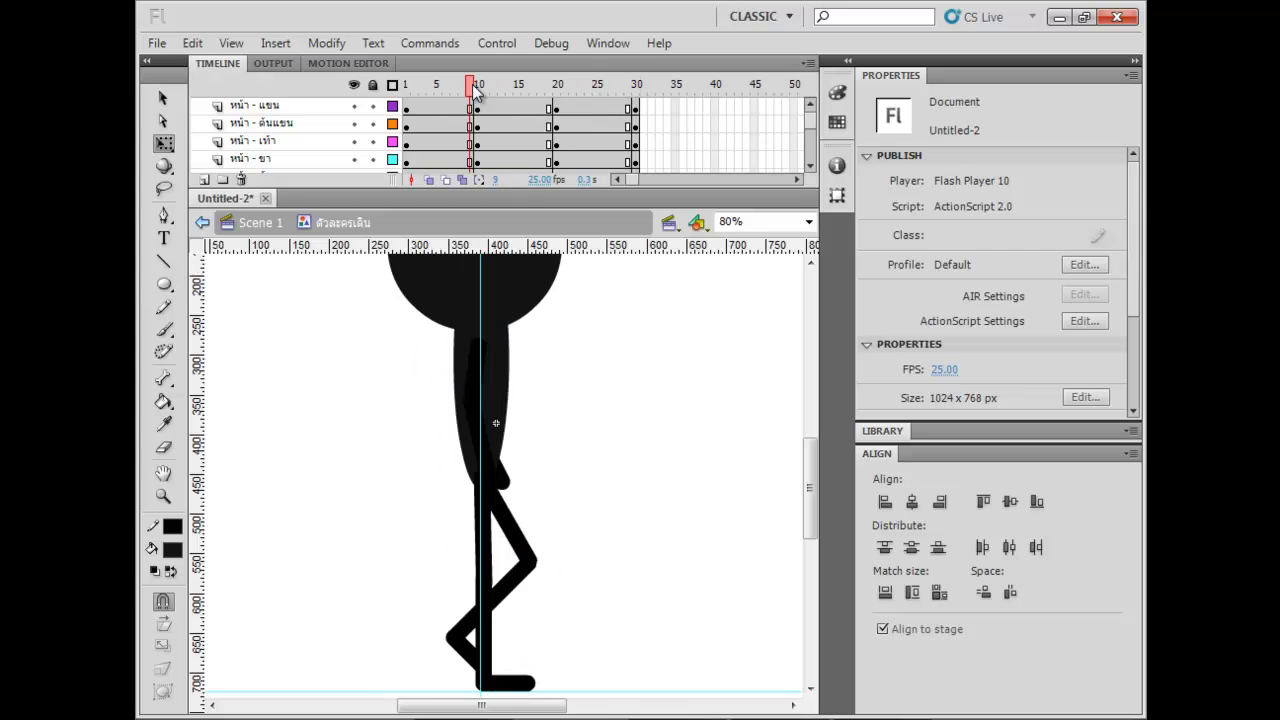
click(482, 92)
click(639, 88)
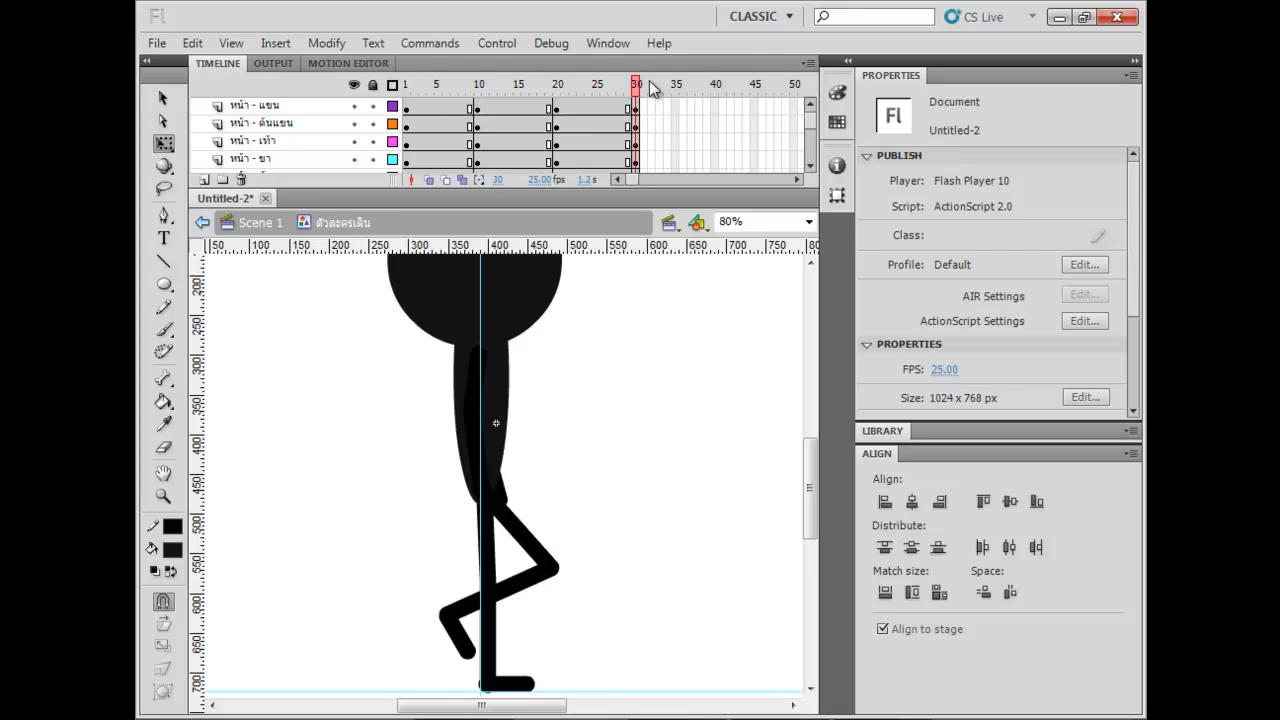
scroll(658, 391, down, 3)
drag(558, 560, 508, 616)
key(shift+Left)
key(shift+Left)
key(shift+Left)
key(shift+Left)
key(shift+Left)
key(shift+Left)
key(shift+Left)
key(shift+Left)
key(shift+Left)
key(shift+Left)
key(shift+Left)
key(shift+Left)
key(shift+Left)
key(shift+Left)
key(shift+Left)
key(shift+Left)
key(shift+Left)
key(shift+Left)
key(shift+Left)
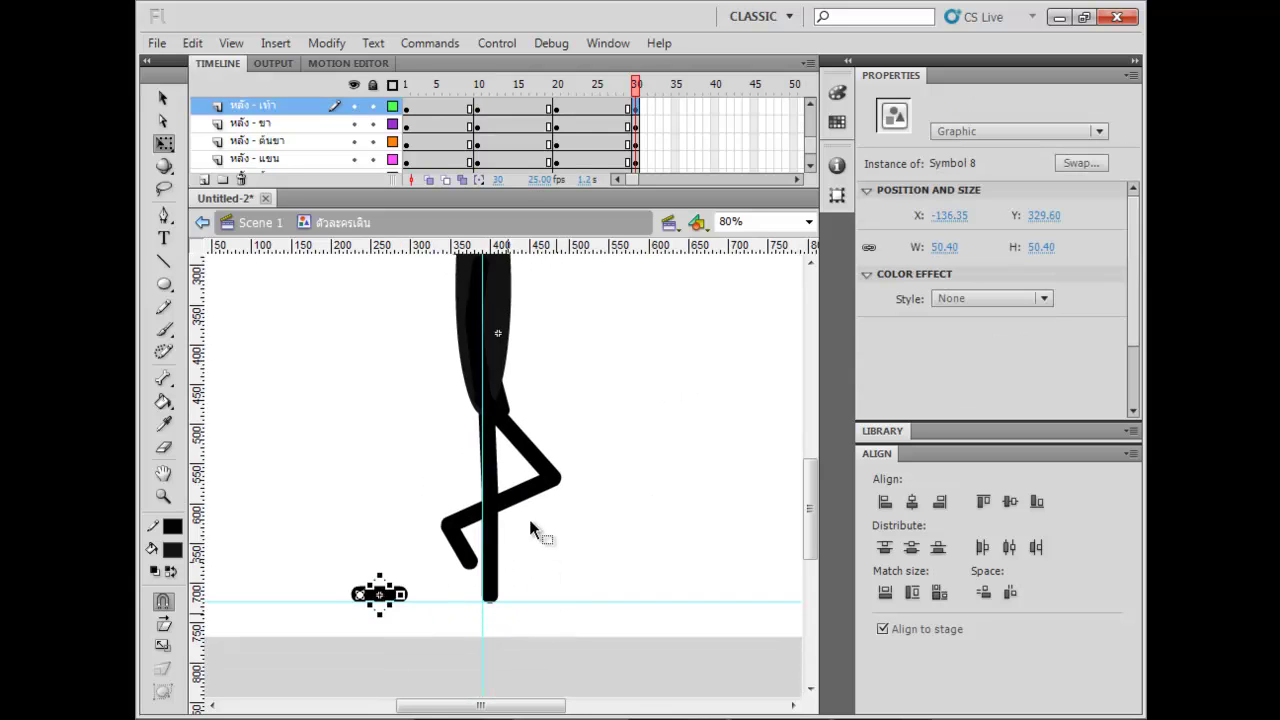
Rotate the rear-layer lower leg back, then swing it together with the upper leg backward behind the body.
click(496, 543)
drag(492, 600, 424, 612)
shift+click(490, 470)
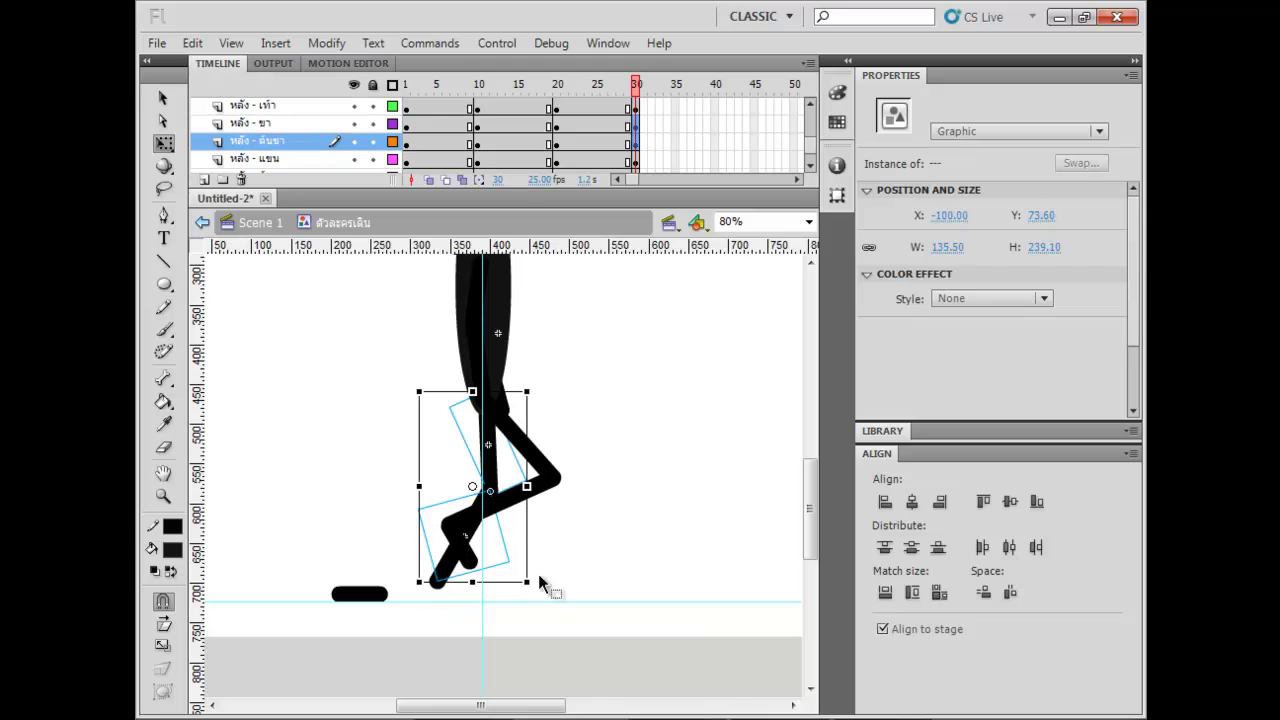
drag(537, 583, 431, 526)
key(ctrl+z)
drag(512, 577, 446, 526)
Extend the front-layer leg forward from the hip, with the lower leg angled ahead and the foot flat on the ground guide.
drag(566, 564, 622, 580)
drag(656, 540, 686, 563)
drag(660, 477, 556, 590)
key(shift+Down)
key(shift+Down)
drag(659, 551, 629, 604)
drag(622, 507, 537, 602)
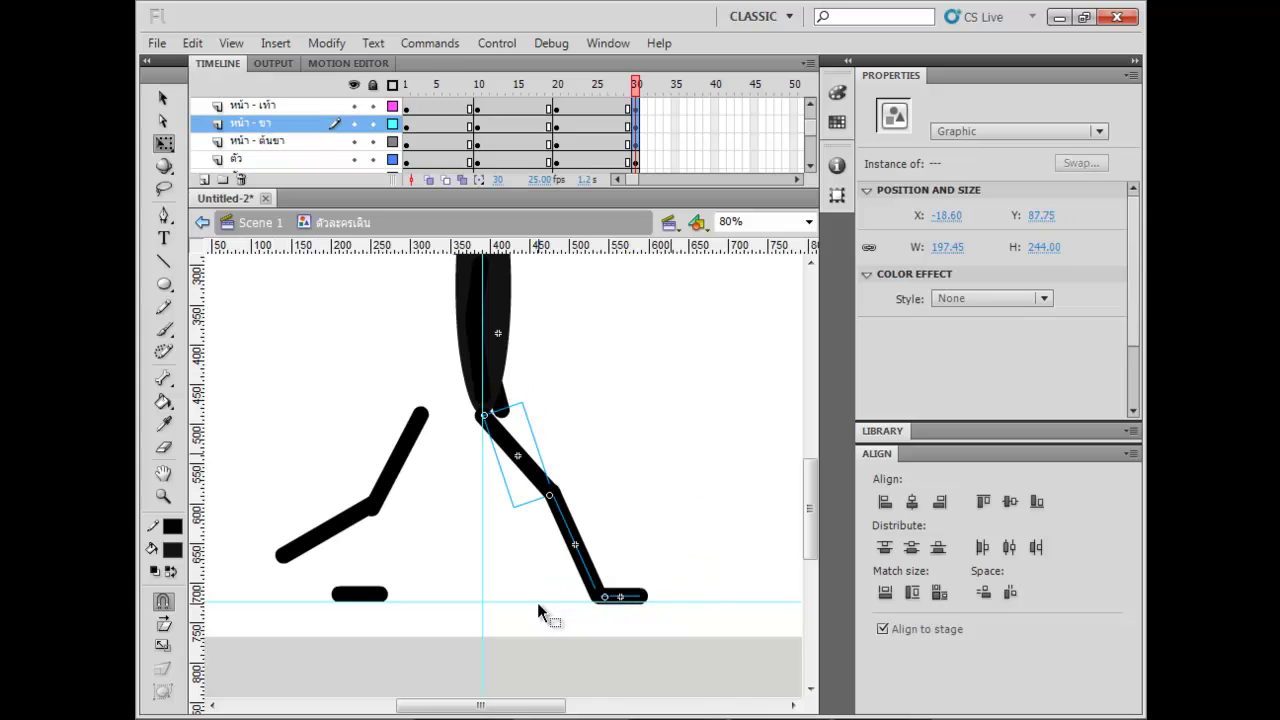
click(706, 548)
Reattach the rear-layer upper leg to the hip and angle the lower leg down and back from the knee.
drag(384, 472, 468, 457)
drag(344, 526, 403, 523)
key(Down)
key(Down)
key(Down)
drag(343, 560, 340, 612)
key(ctrl+z)
Nudge the rear-layer foot forward along the ground guide to meet the trailing ankle.
key(shift+Right)
key(shift+Right)
key(shift+Right)
key(shift+Right)
key(Right)
key(Up)
click(343, 587)
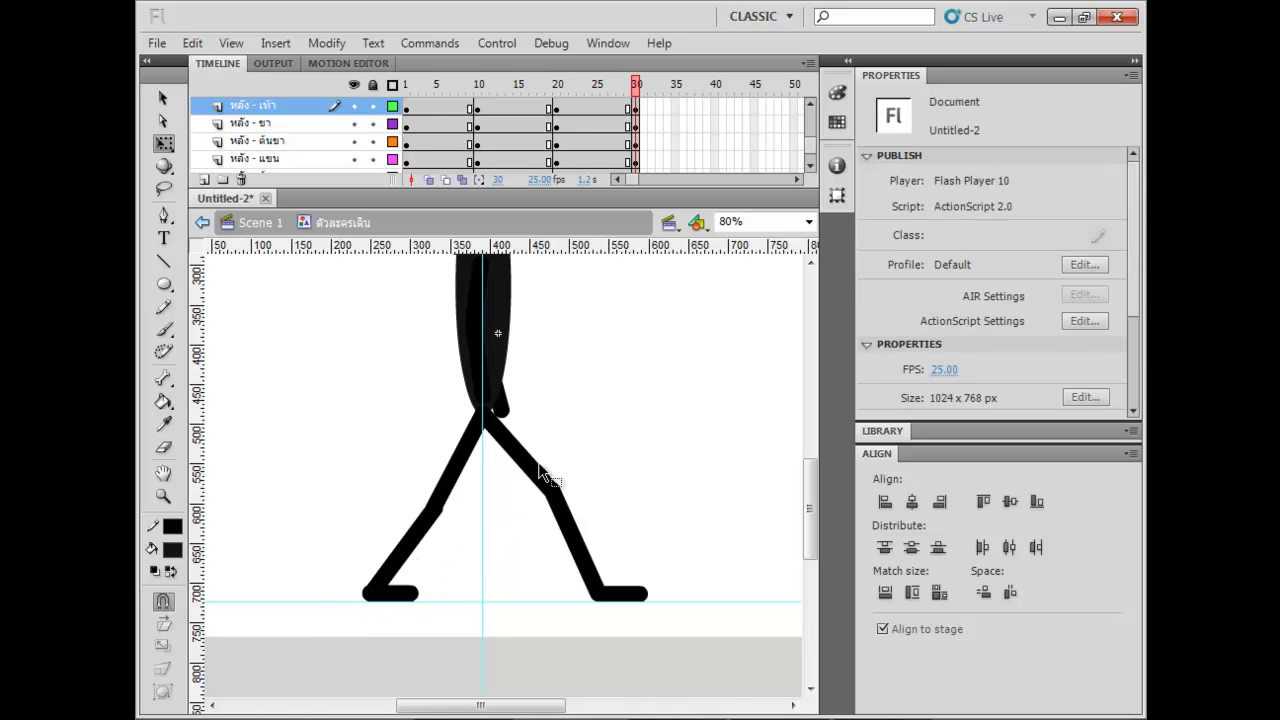
Rotate the front-layer upper leg further forward from the hip and move the lower leg up and forward to meet its knee.
click(538, 488)
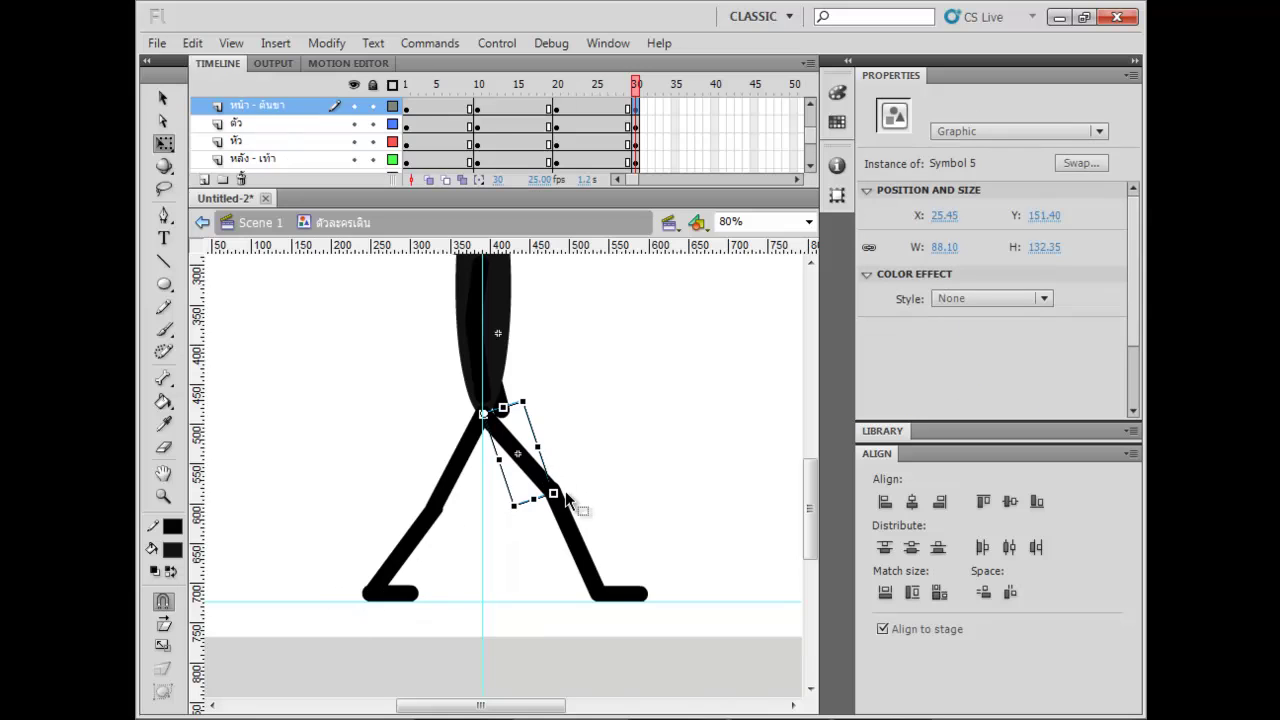
drag(568, 490, 584, 472)
click(580, 546)
key(Right)
key(Right)
key(Right)
key(Right)
key(Right)
key(Right)
key(Right)
key(Up)
key(Up)
key(Up)
key(Up)
key(Up)
key(Up)
key(Up)
key(Up)
key(Up)
key(Up)
key(Right)
key(Right)
key(Right)
key(Right)
key(Right)
key(Right)
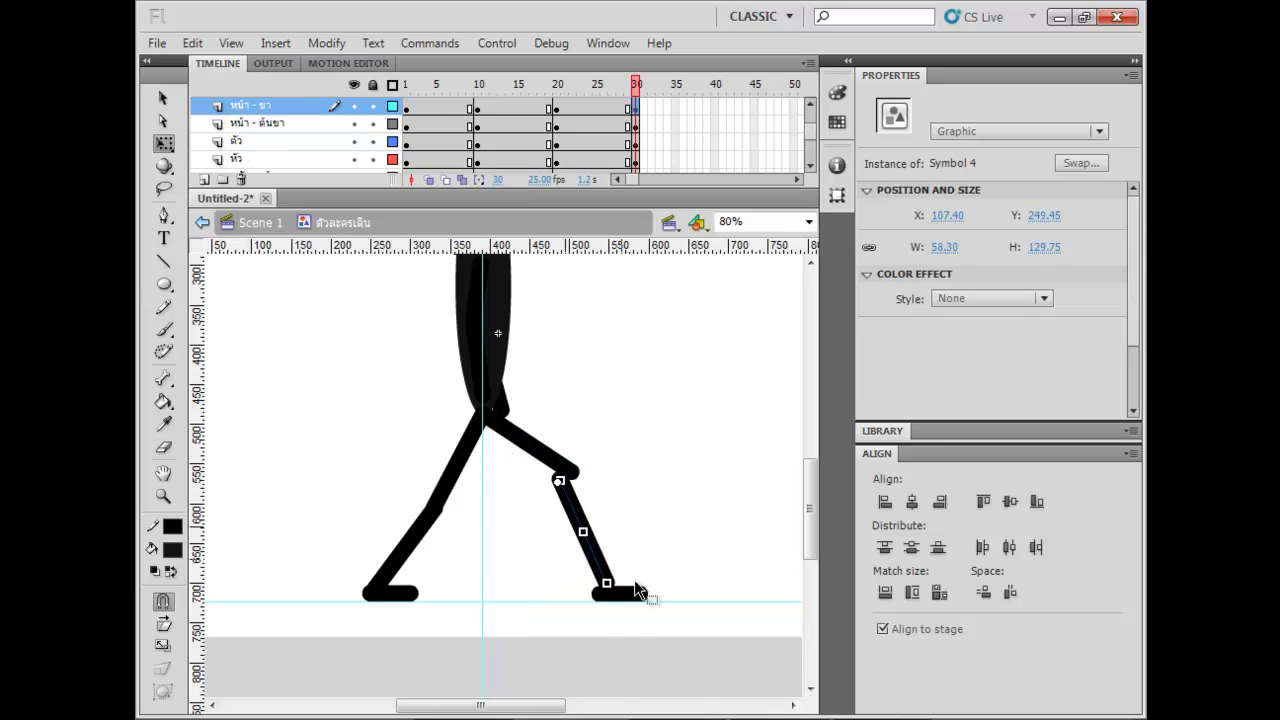
key(Up)
key(Up)
key(Up)
key(Up)
key(Right)
key(Right)
key(Right)
key(Right)
key(Up)
key(Right)
key(Up)
key(Up)
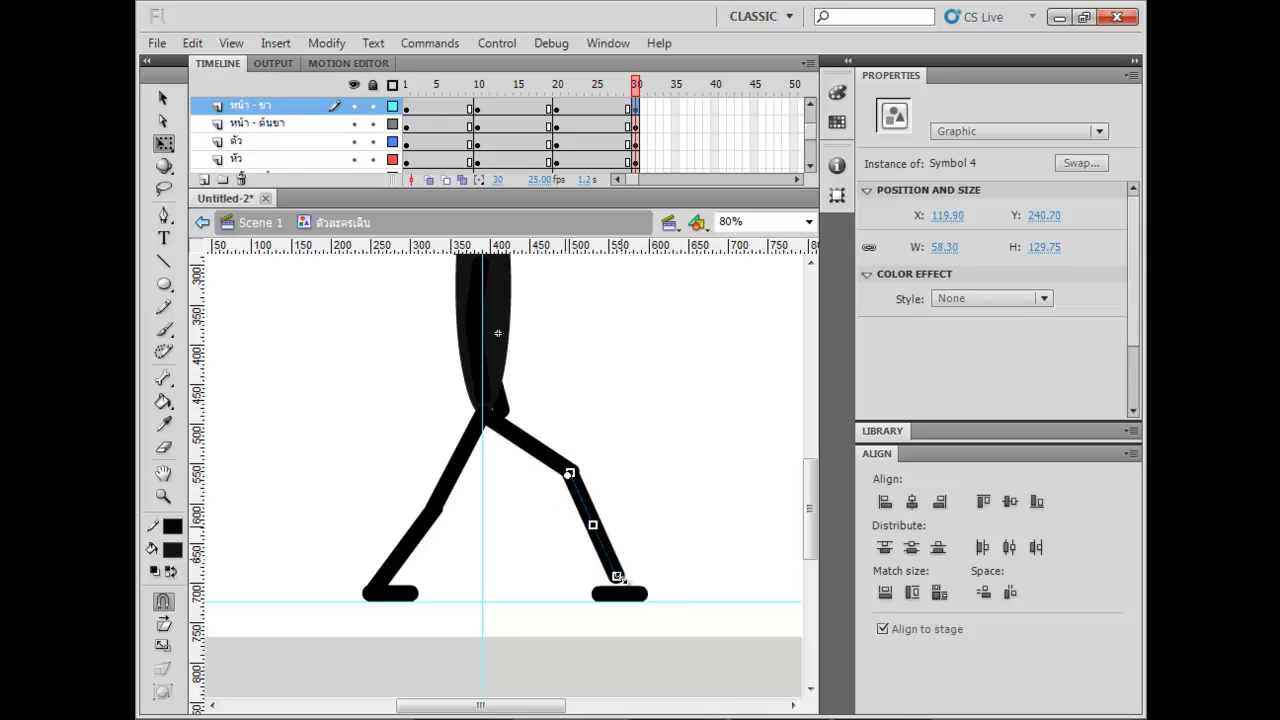
Angle the front-layer lower leg down toward the heel and lower both leg parts until the ankle reaches the ground guide.
mouse_move(619, 580)
mouse_down()
mouse_move(593, 602)
mouse_move(619, 601)
mouse_up()
shift+click(556, 464)
key(Down)
key(Down)
key(Down)
key(Down)
key(Down)
key(Down)
key(Down)
key(Down)
key(Down)
key(Down)
click(620, 598)
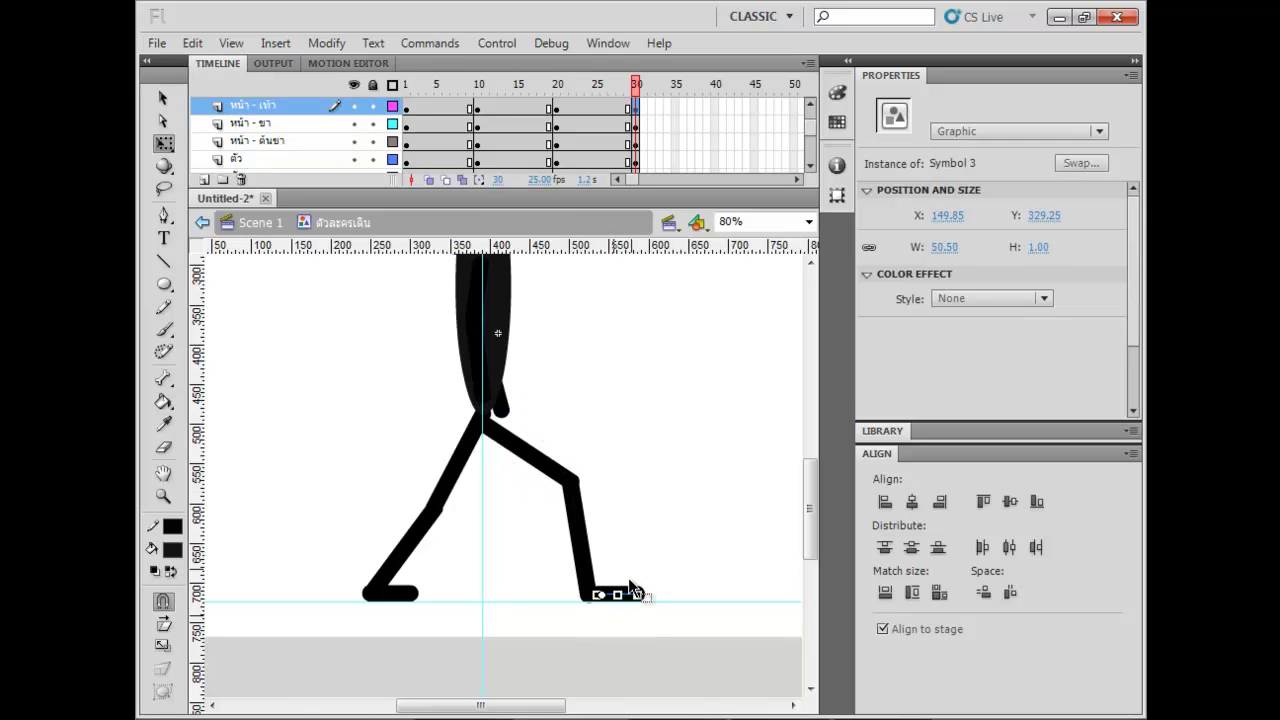
Realign the front-layer upper leg with the hip at a slightly steeper angle, keeping the knee, lower leg and foot joined.
click(540, 458)
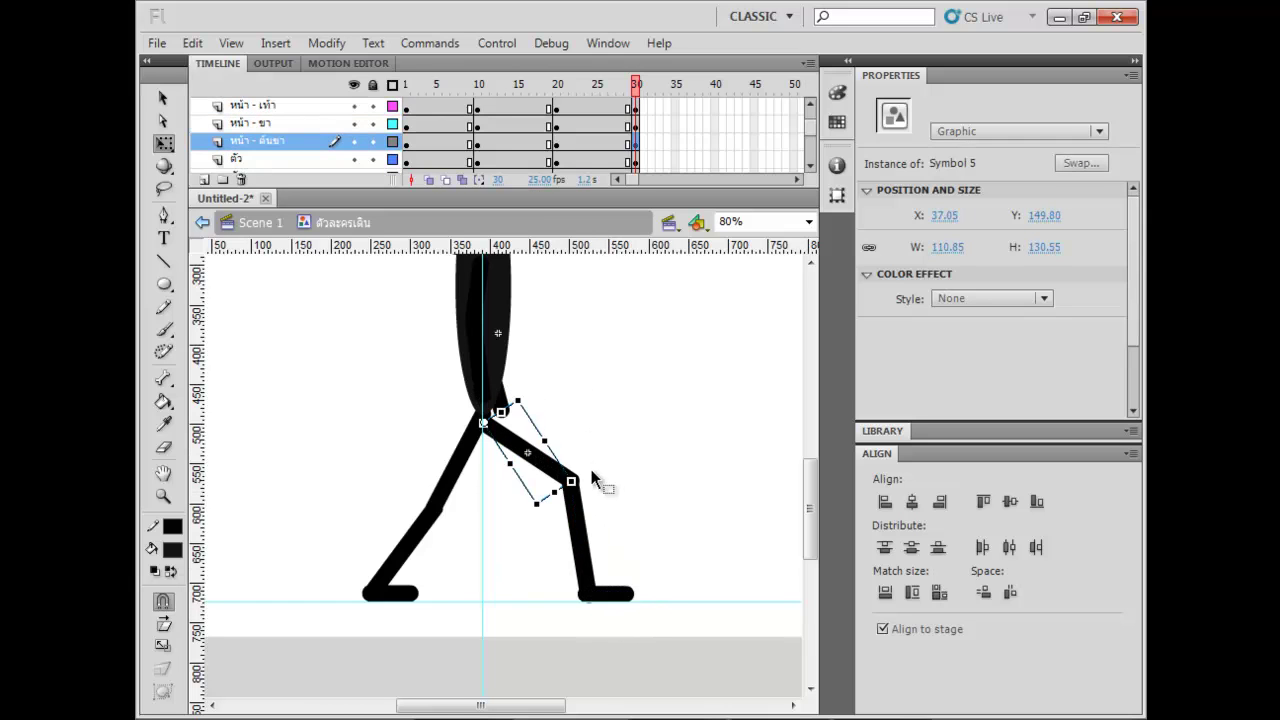
drag(590, 466, 583, 594)
click(550, 459)
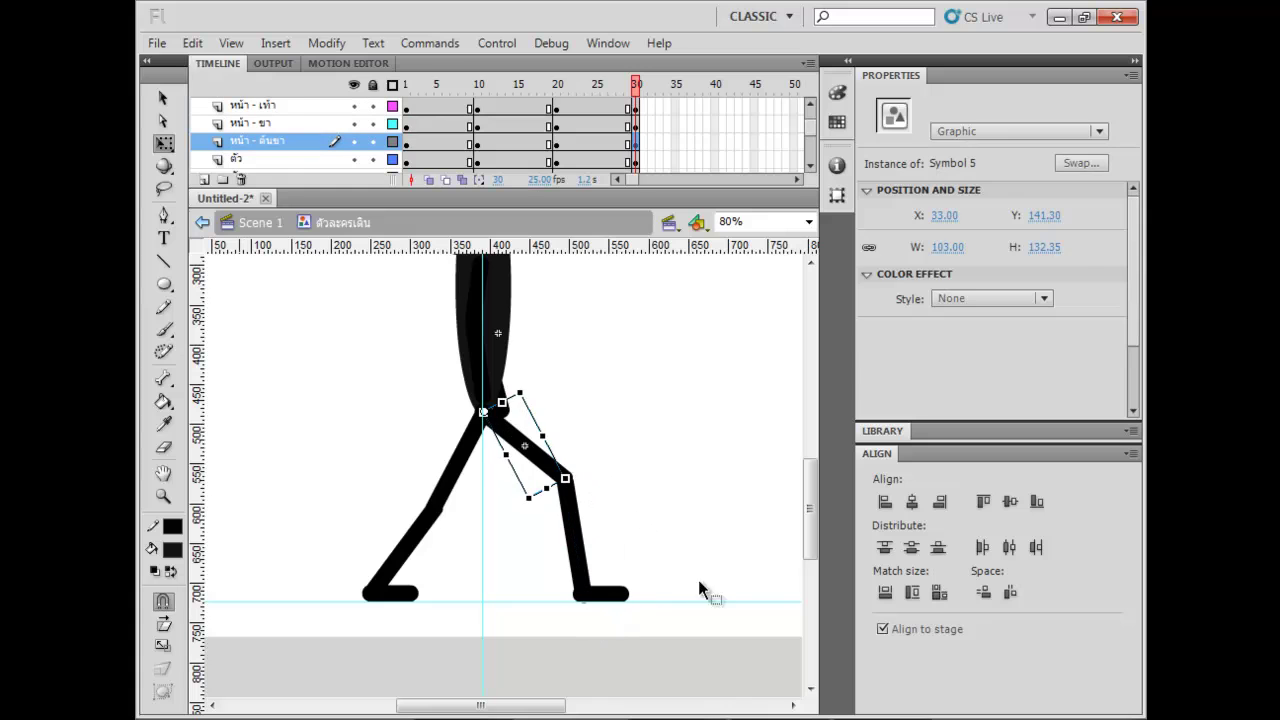
click(697, 528)
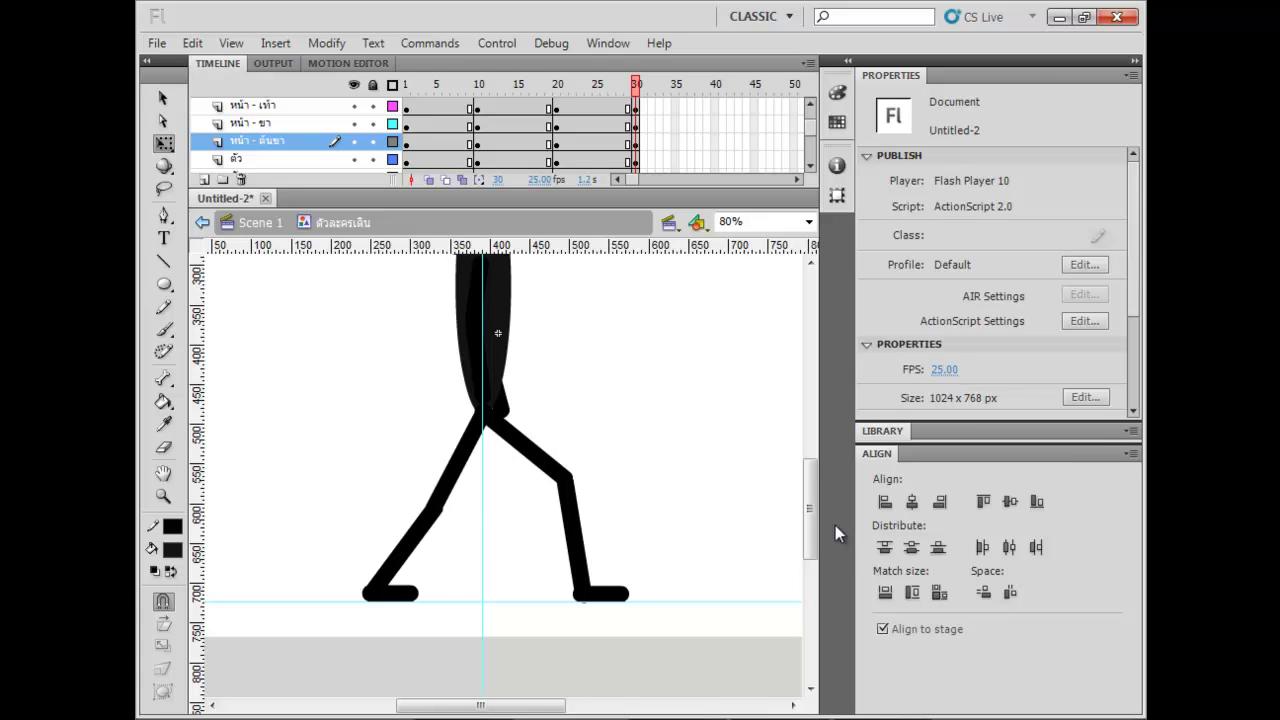
Lower the head, torso and both arms together at frame 30 to Y -296.25, over the hip joint.
scroll(586, 517, up, 5)
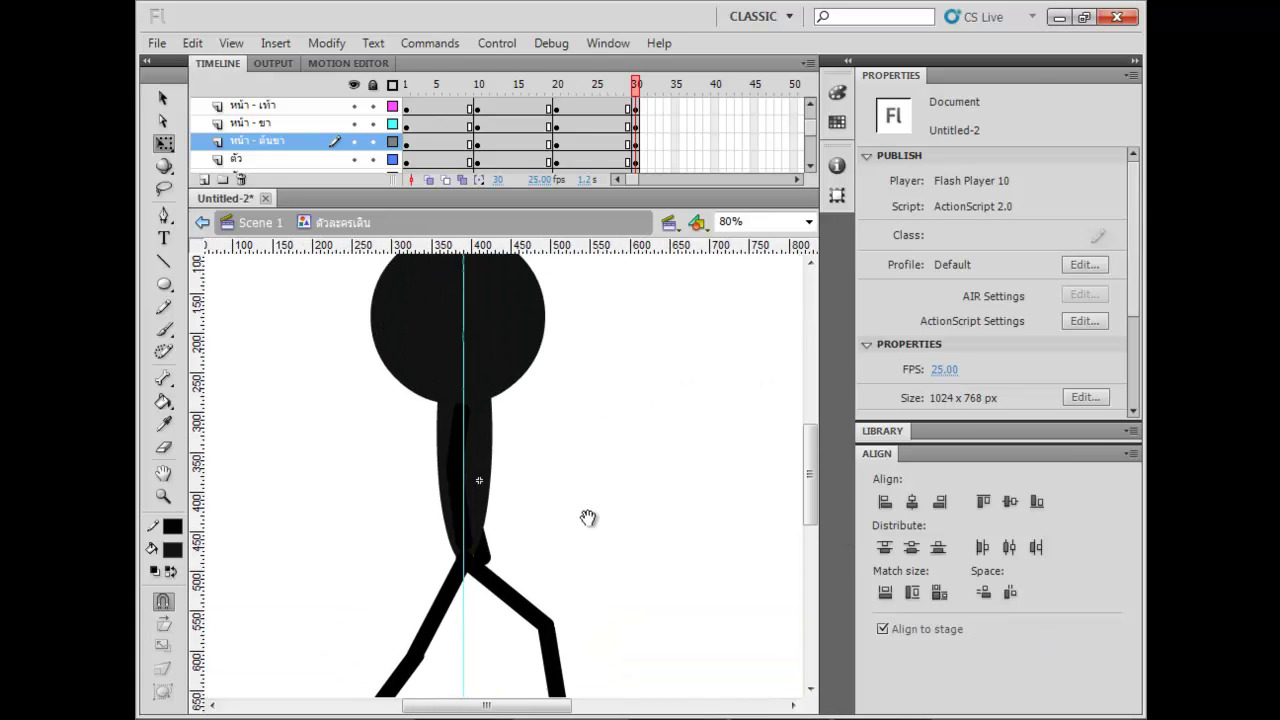
drag(600, 492, 364, 272)
key(Down)
key(Down)
key(Down)
key(Down)
key(Down)
key(Down)
key(Down)
key(Down)
key(Down)
key(Down)
key(Down)
key(Down)
key(Down)
key(Down)
key(Down)
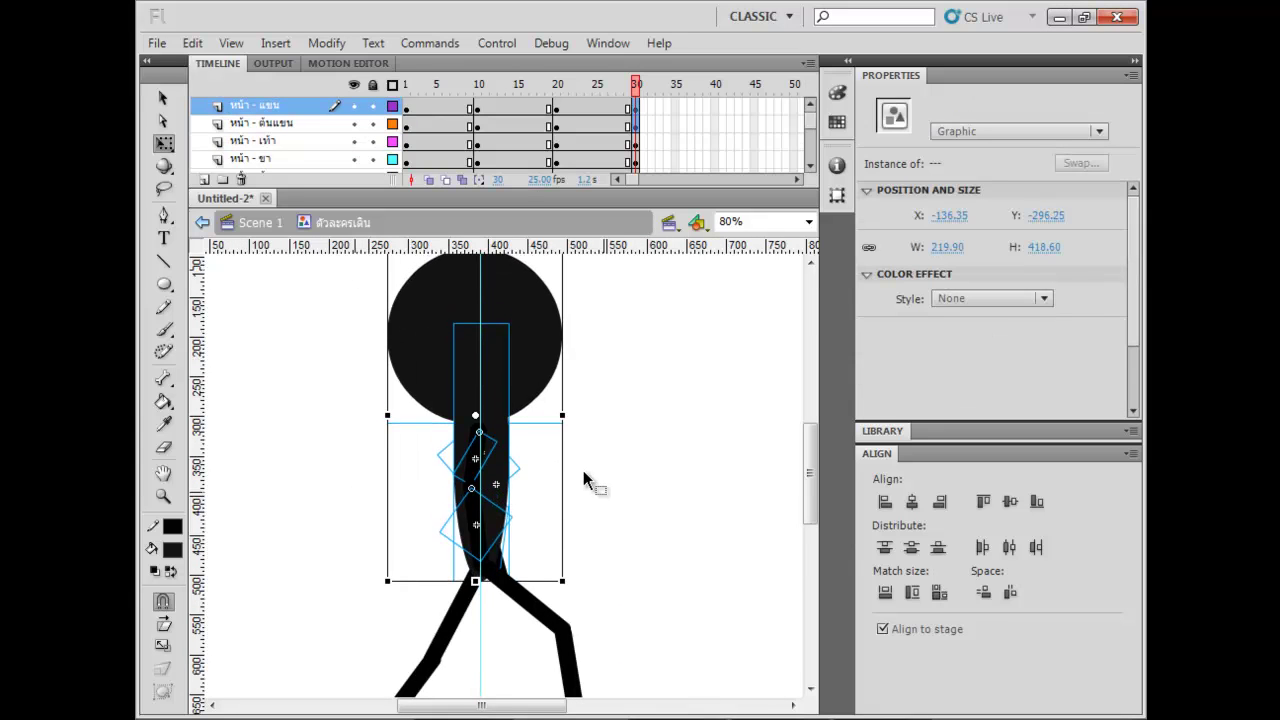
click(592, 469)
Swing the front-layer upper arm and forearm together backward and attach them at the shoulder.
drag(511, 476, 540, 433)
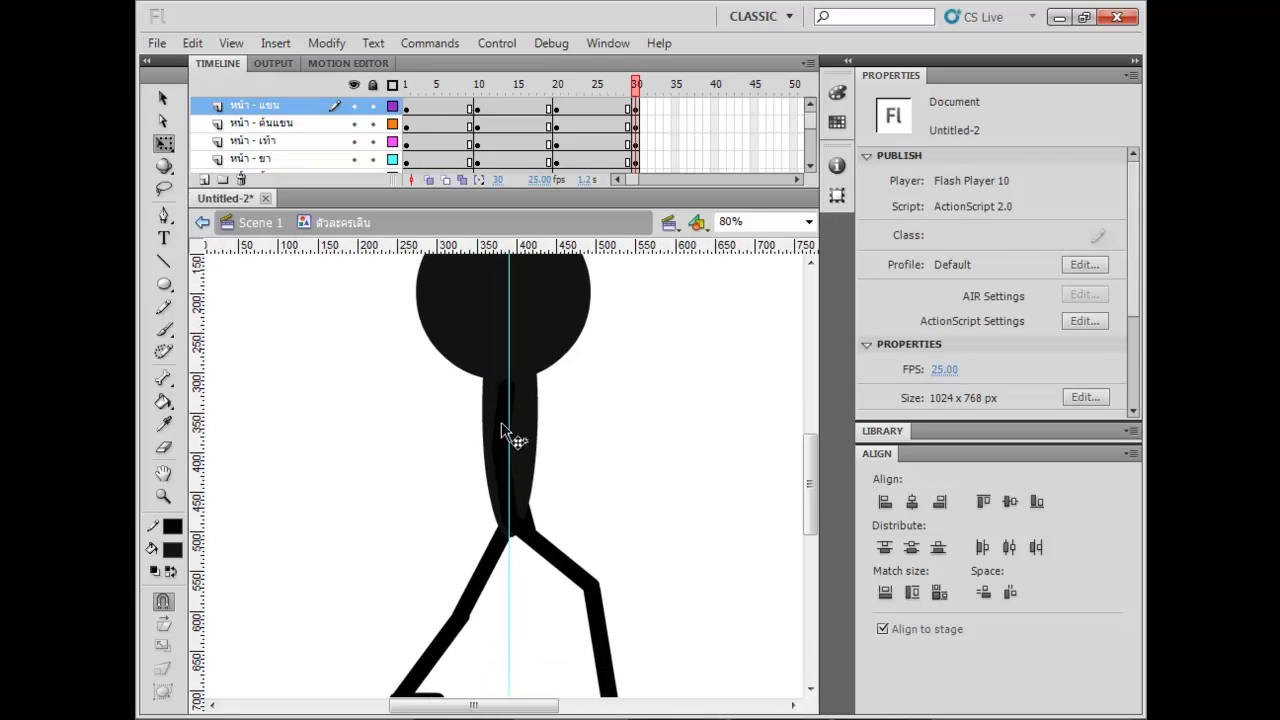
click(501, 422)
shift+click(503, 485)
drag(556, 517, 508, 533)
drag(532, 427, 502, 442)
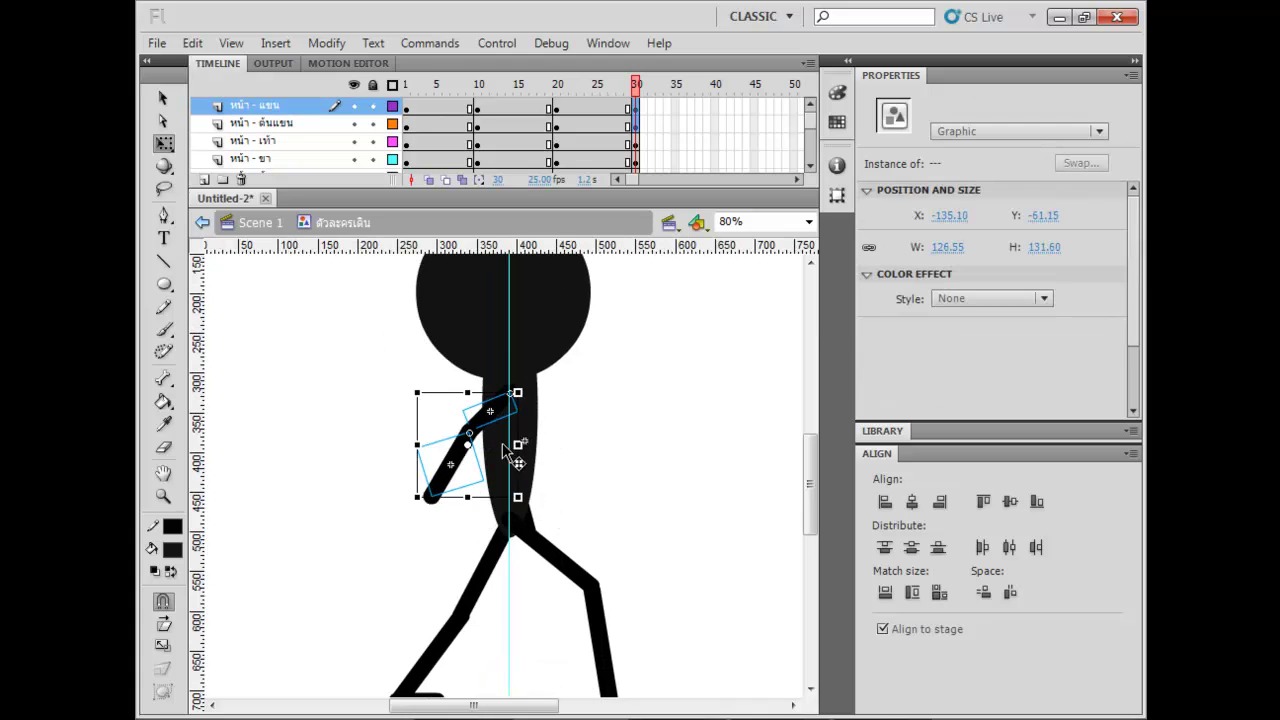
Fine-tune the front-layer arm at the shoulder and elbow, rotating the forearm further behind the body.
drag(362, 449, 442, 506)
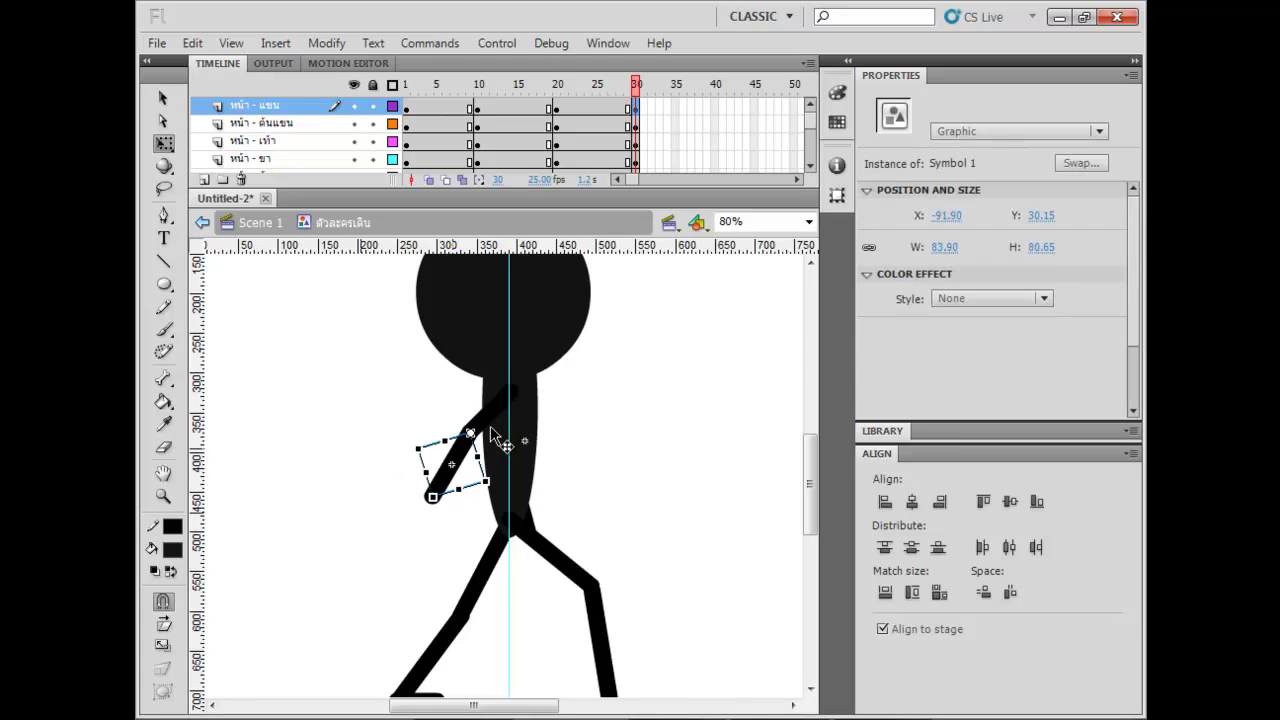
click(491, 414)
drag(463, 402, 400, 434)
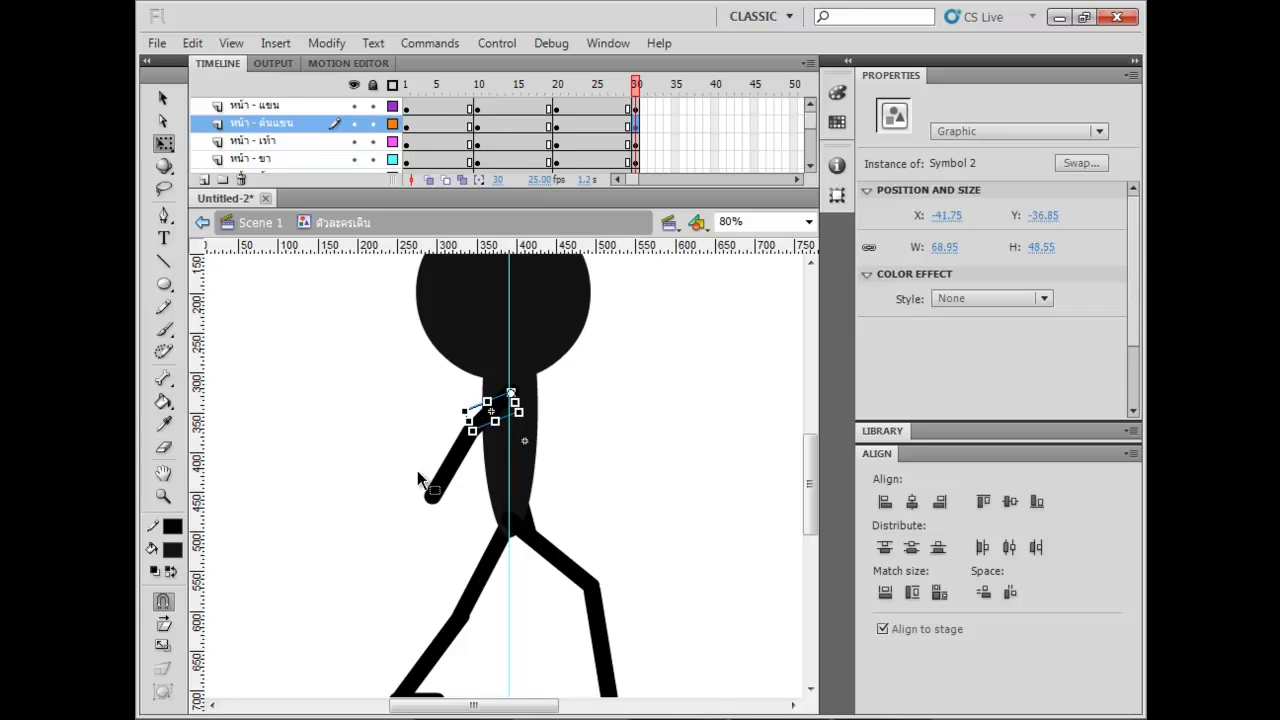
click(450, 488)
drag(431, 497, 390, 546)
click(573, 473)
click(472, 497)
Select both rear-layer arm parts at frame 30 and swing them forward in front of the torso.
scroll(605, 160, down, 3)
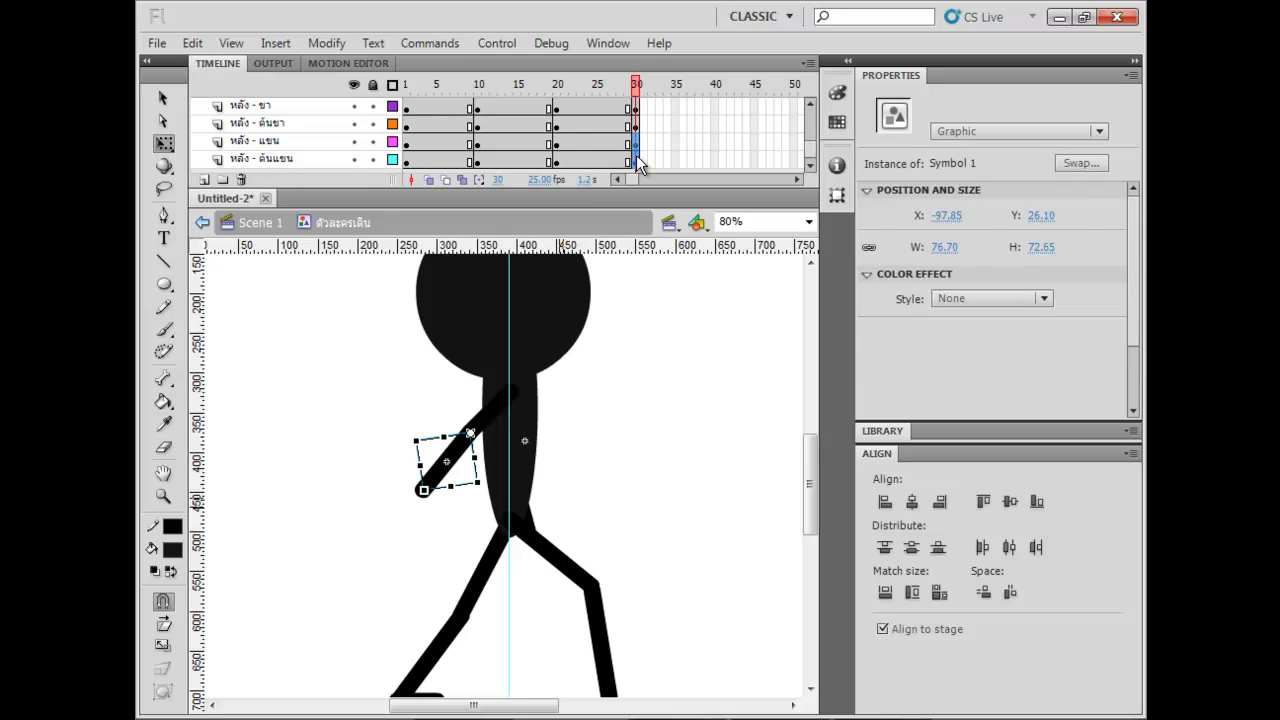
click(635, 160)
drag(561, 526, 630, 500)
click(650, 480)
Bend the rear-layer arm at the elbow and nudge the forearm to meet the end of the upper arm.
click(565, 455)
drag(577, 448, 588, 485)
key(Left)
key(Left)
key(Left)
key(Left)
key(Left)
key(Left)
key(Up)
key(Right)
click(664, 446)
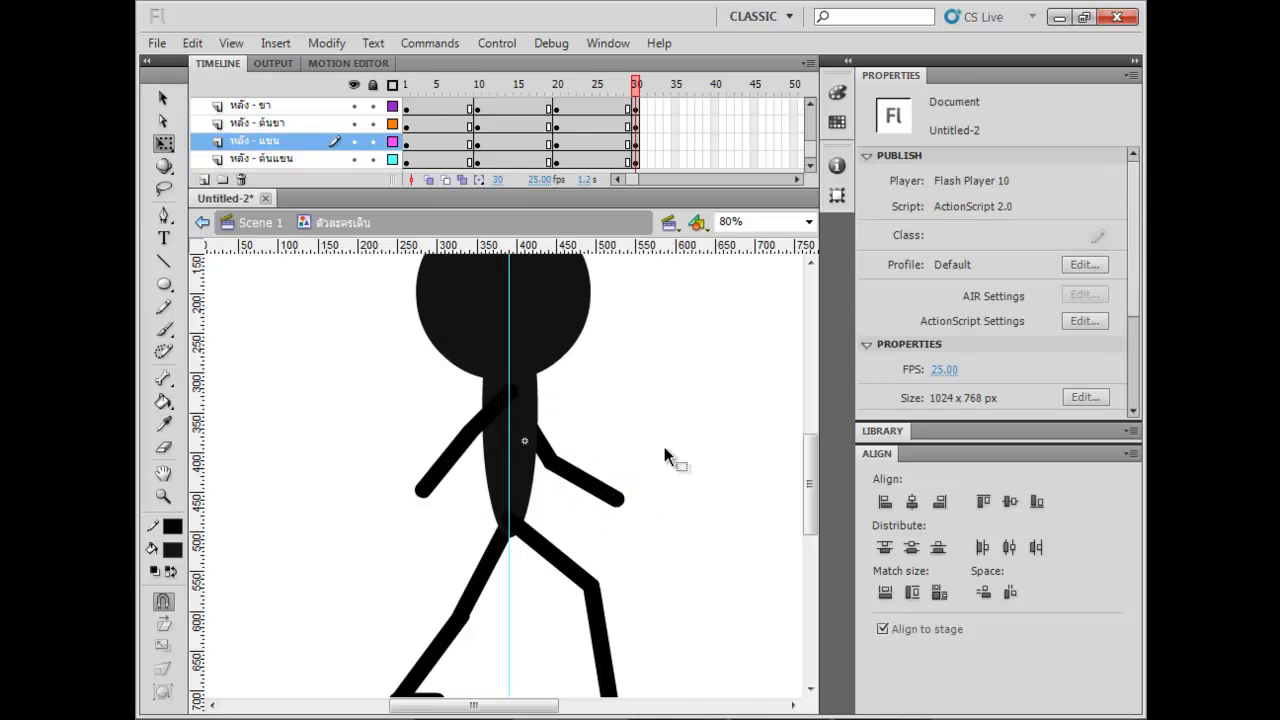
Create classic tweens across frames 1 to 30 on all body-part layers.
key(ctrl+minus)
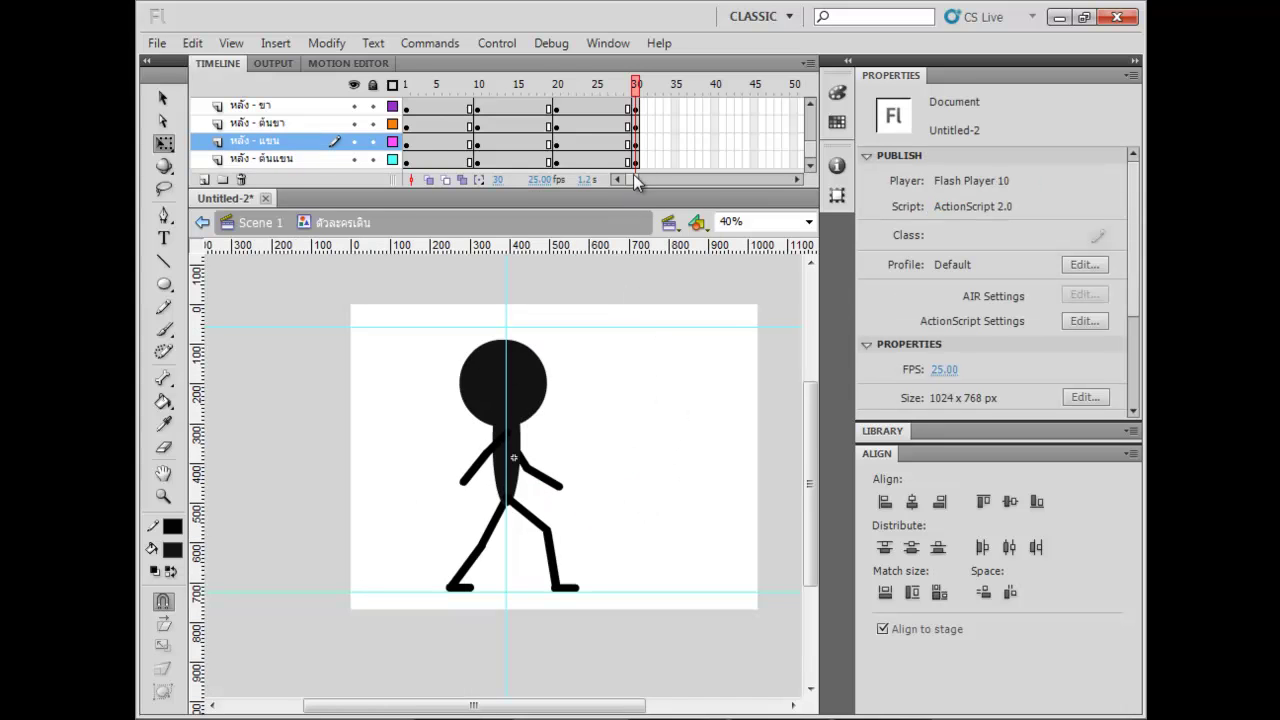
drag(641, 190, 609, 363)
drag(638, 307, 407, 106)
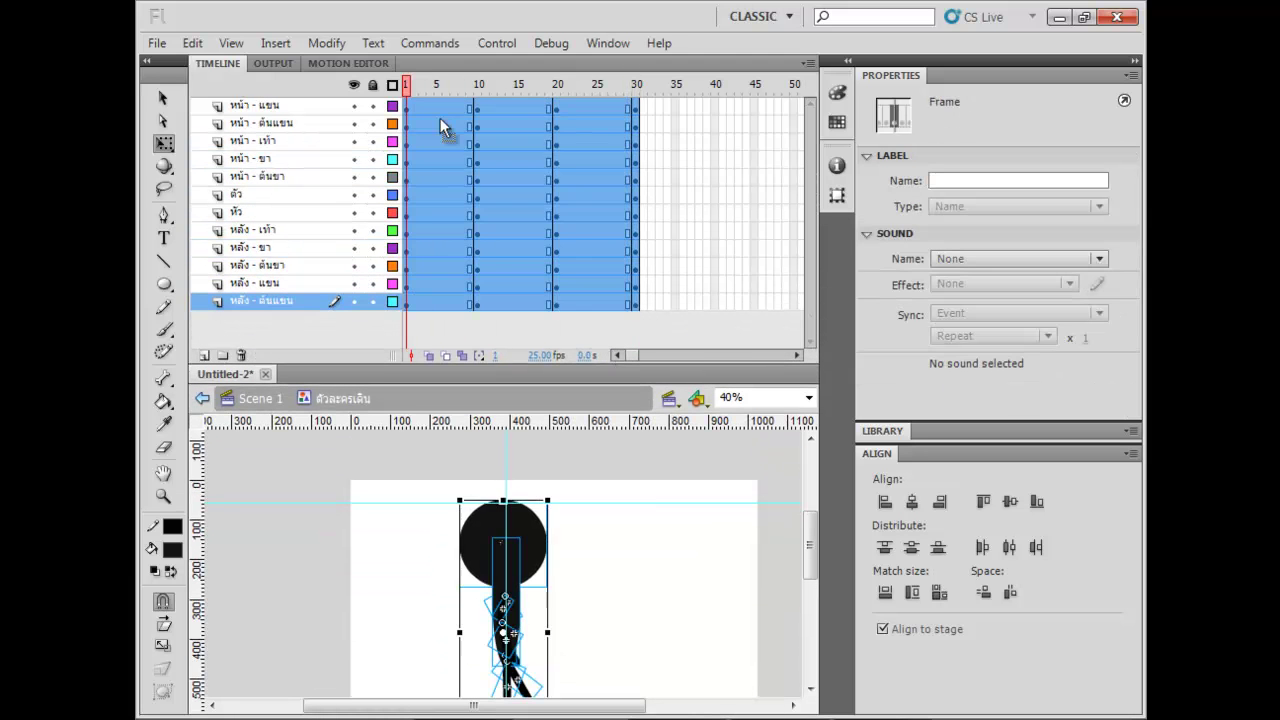
right_click(440, 118)
click(515, 170)
Play back the tweened walk from frame 1 and check the leg and foot motion.
key(Return)
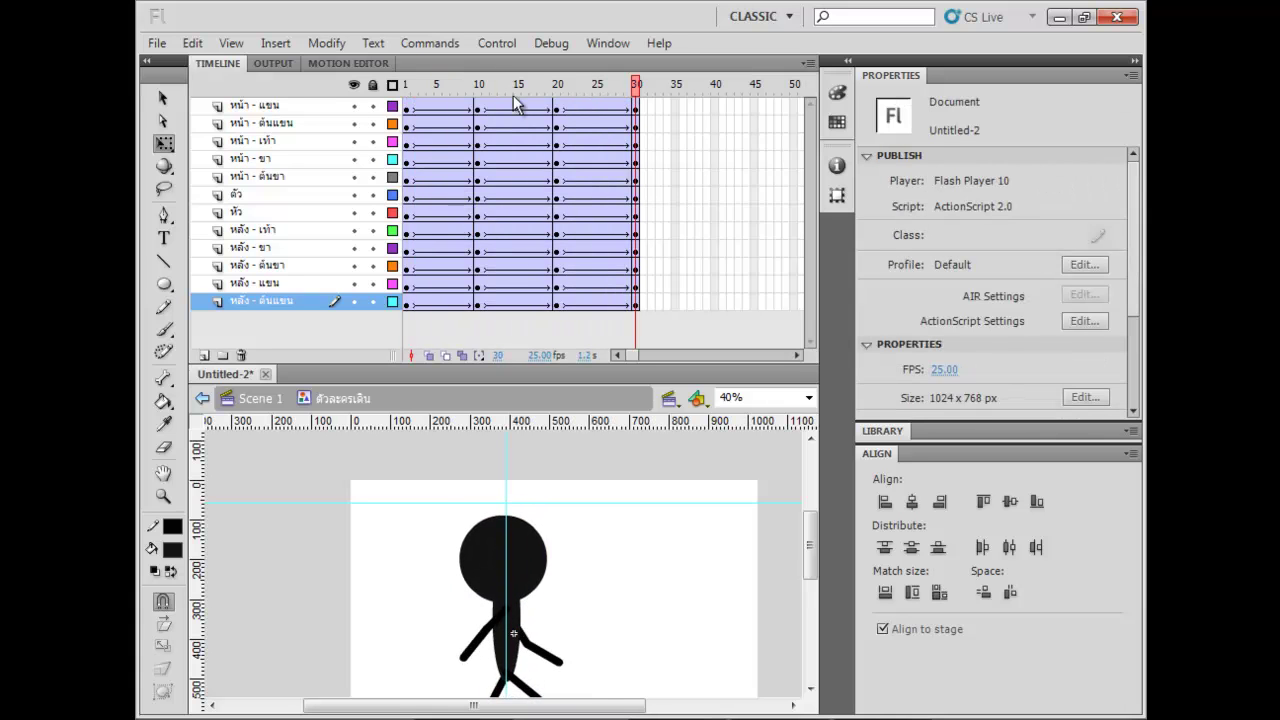
drag(510, 88, 355, 90)
key(Return)
key(Return)
drag(607, 626, 605, 506)
key(Return)
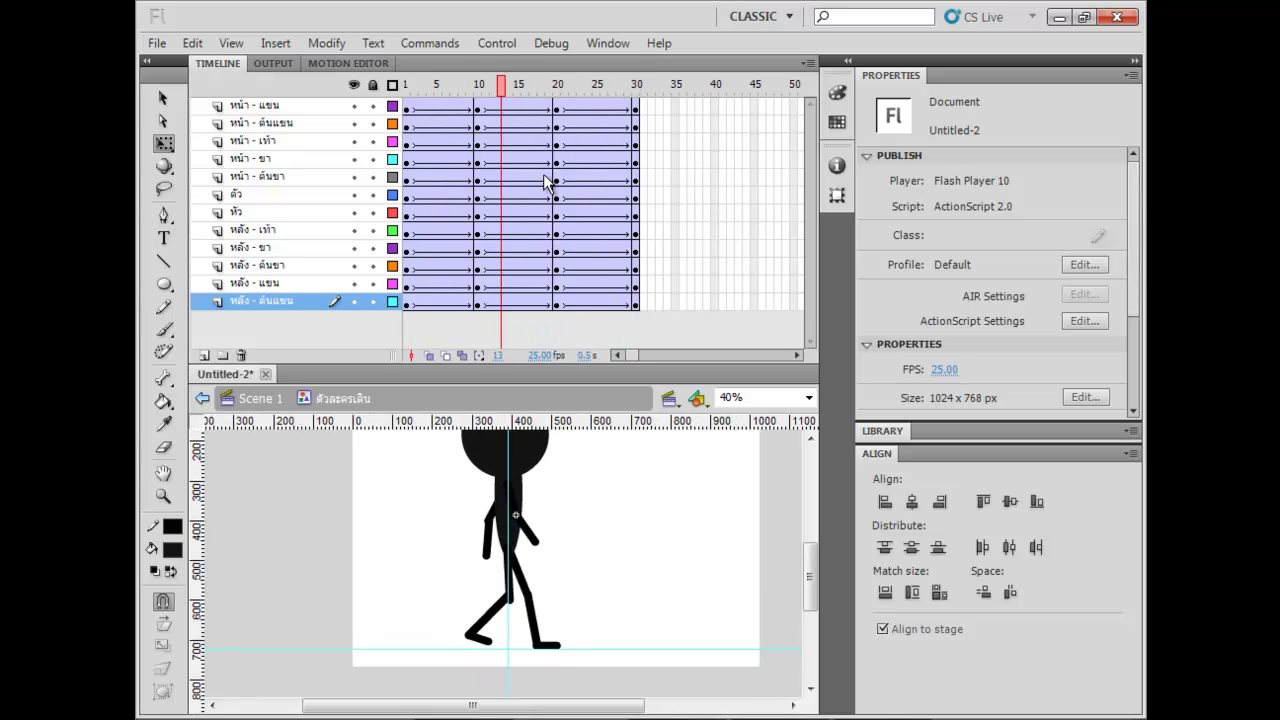
Duplicate the frame 1 keyframes of all layers at frame 40 to close the walk cycle.
click(407, 88)
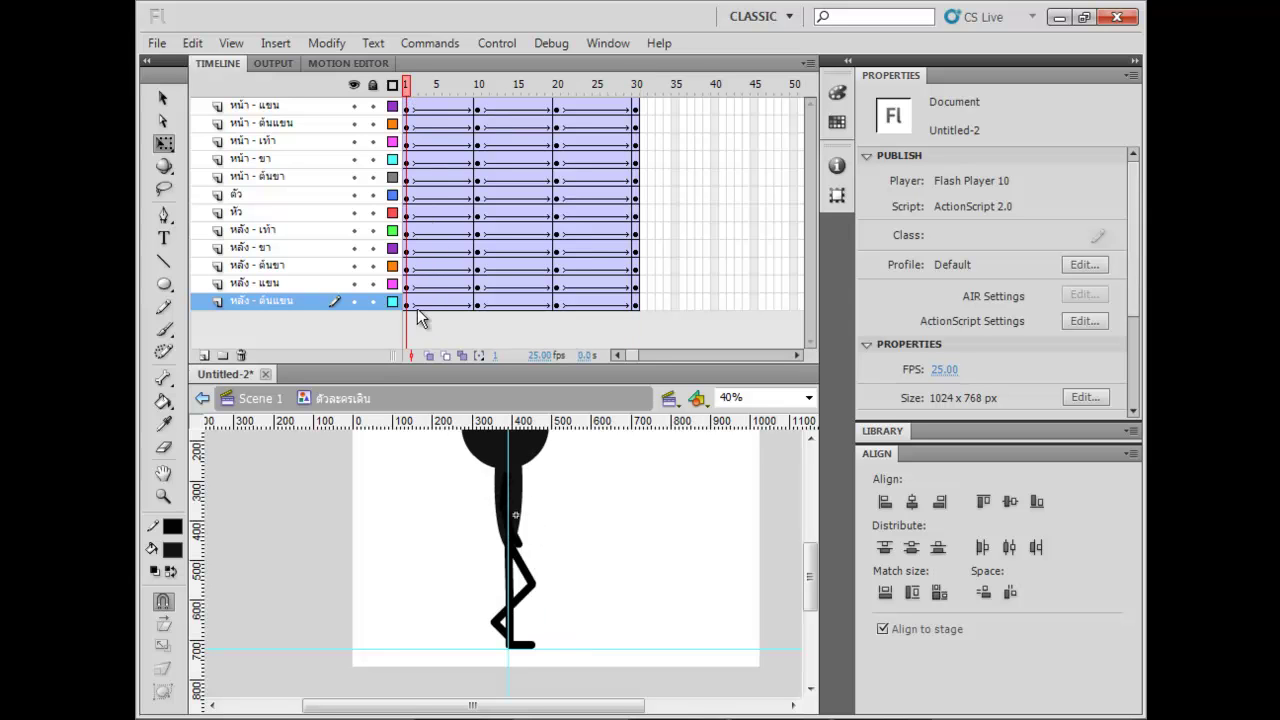
drag(405, 295, 408, 121)
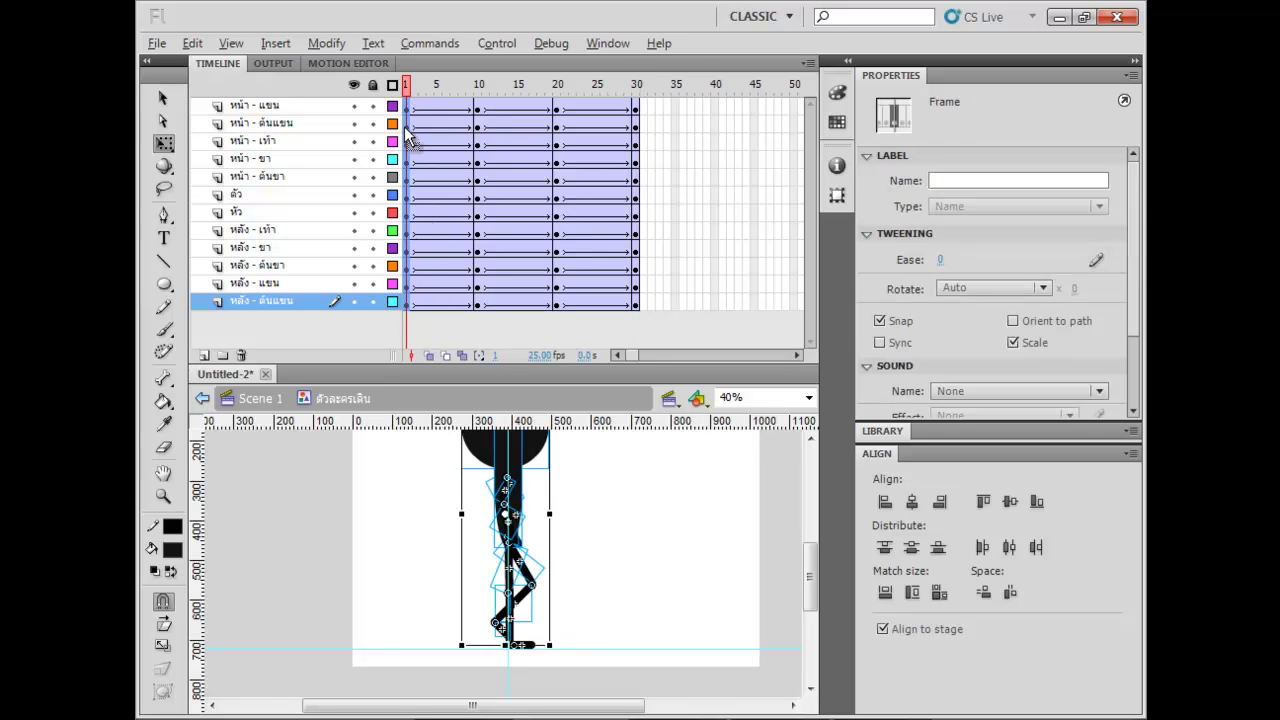
click(433, 335)
drag(406, 304, 407, 106)
Play the extended walk cycle from frame 1 to check how it loops.
drag(414, 160, 356, 89)
key(Return)
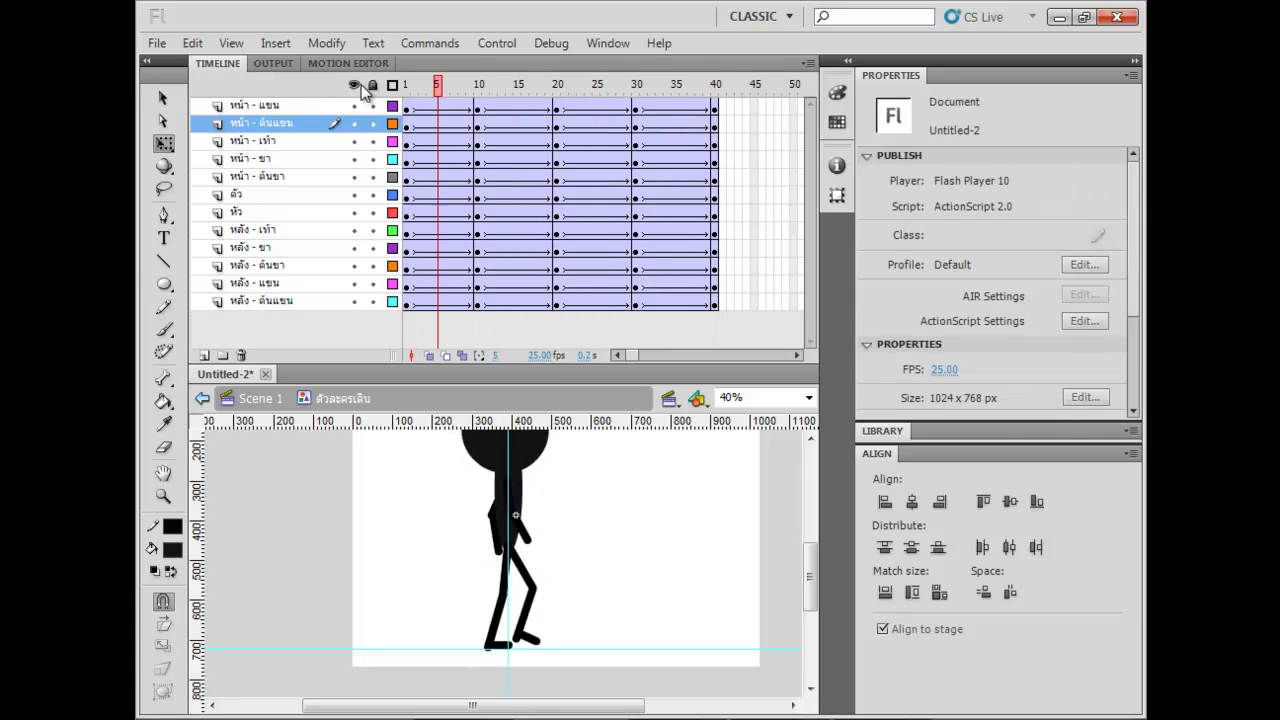
key(Return)
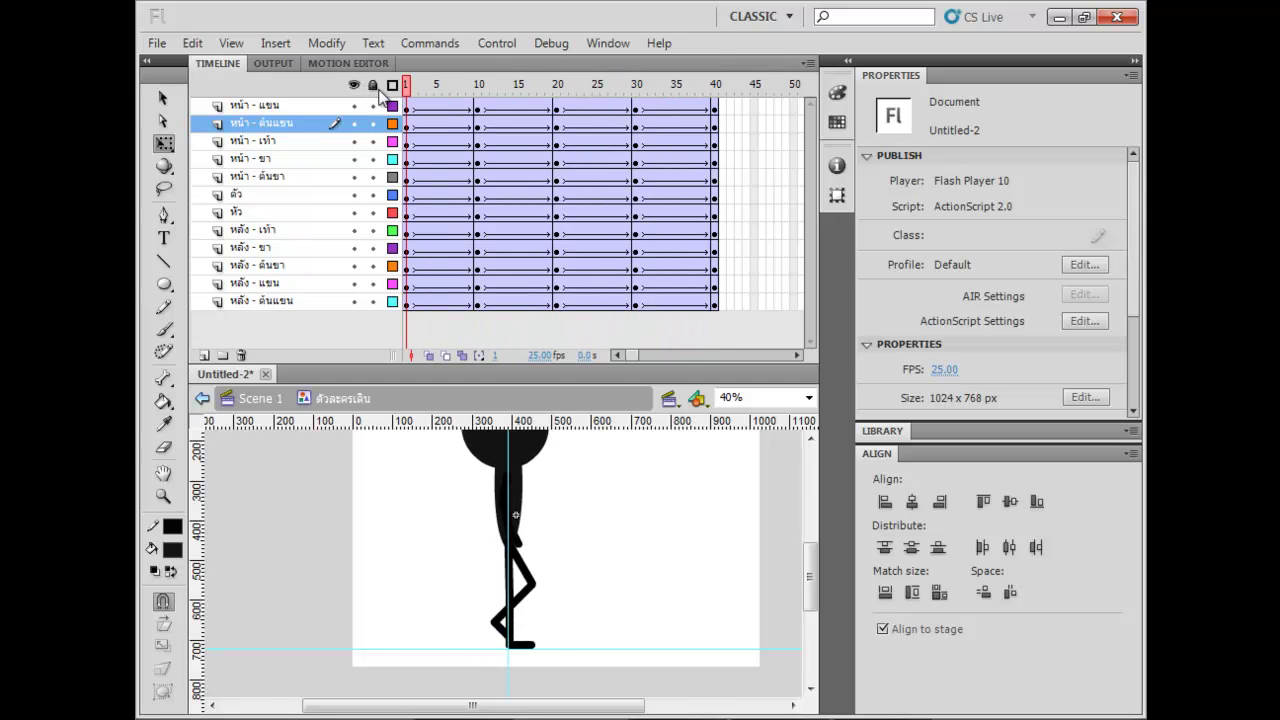
Raise the head, torso and both arms together at frame 20 to Y -327.50.
drag(430, 88, 566, 92)
drag(586, 550, 602, 566)
key(ctrl+=)
drag(623, 521, 652, 573)
drag(584, 636, 424, 440)
drag(670, 628, 666, 525)
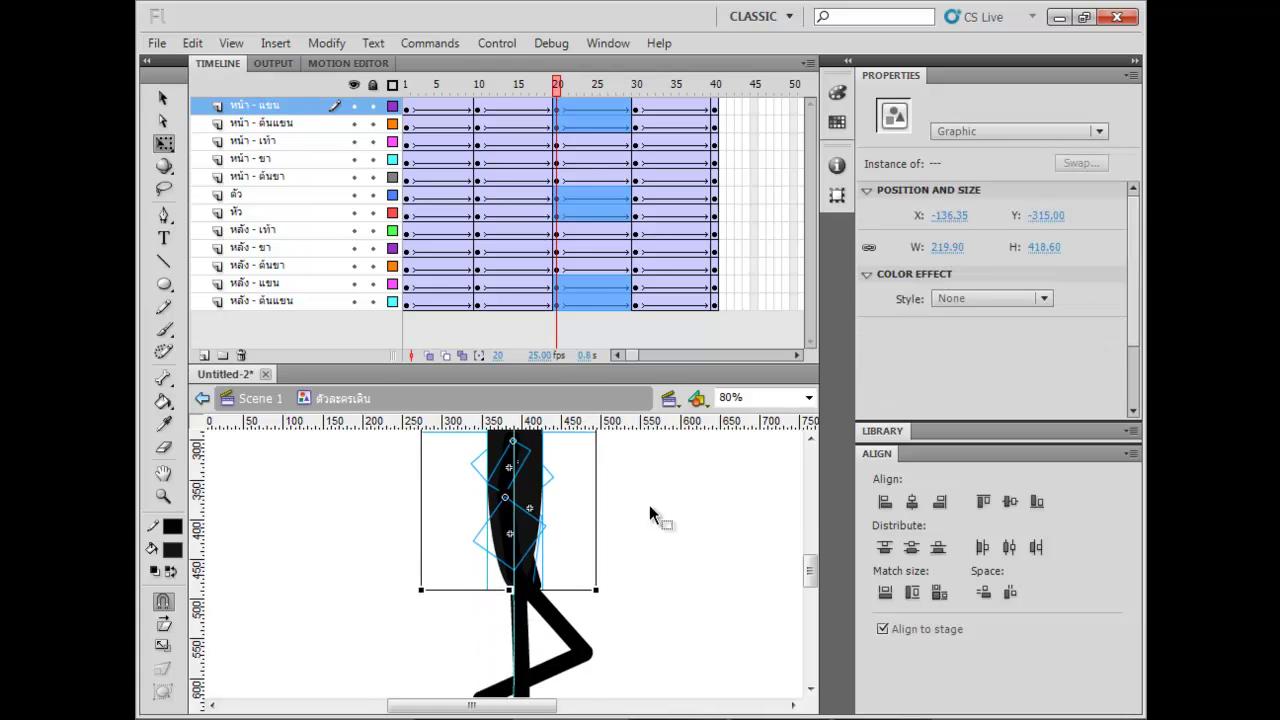
key(Up)
key(Up)
key(Up)
key(Up)
key(Up)
key(Up)
key(Up)
key(Up)
key(Up)
key(Up)
key(Up)
key(Up)
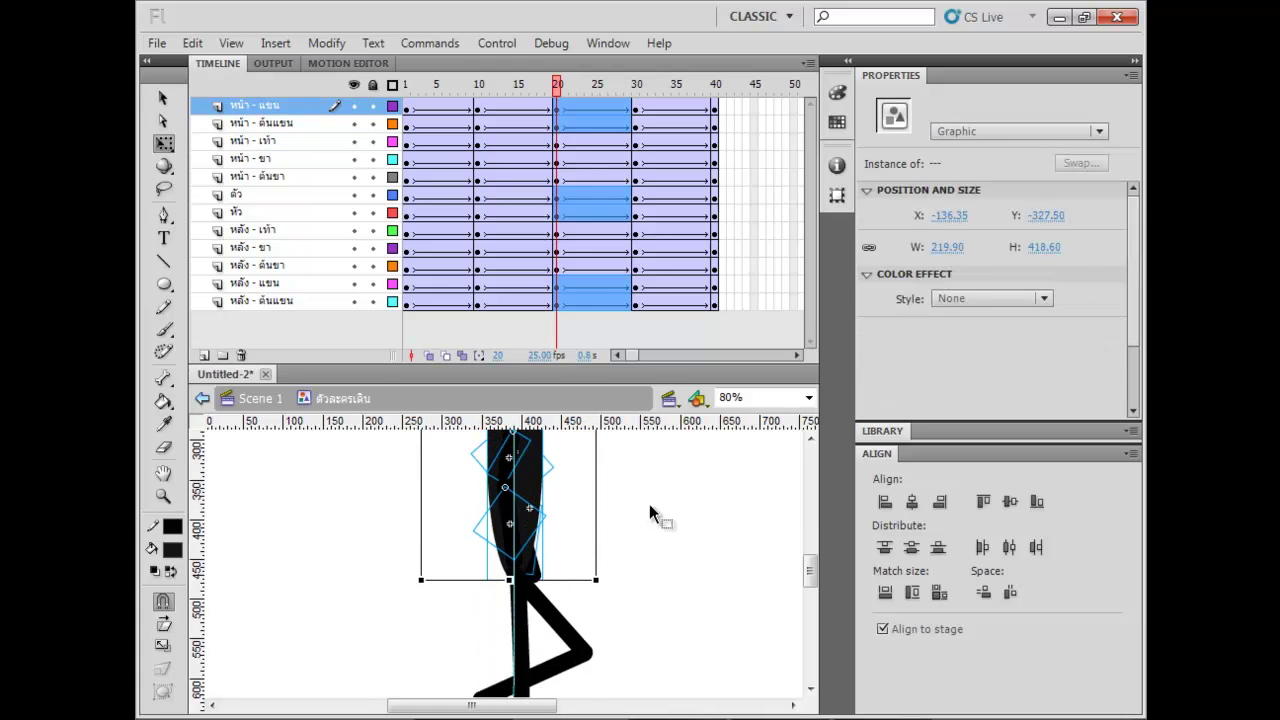
click(649, 504)
Select the front-layer upper leg, lower leg and foot at frame 20 and nudge them slightly up toward the raised hip.
drag(641, 645, 629, 543)
click(565, 520)
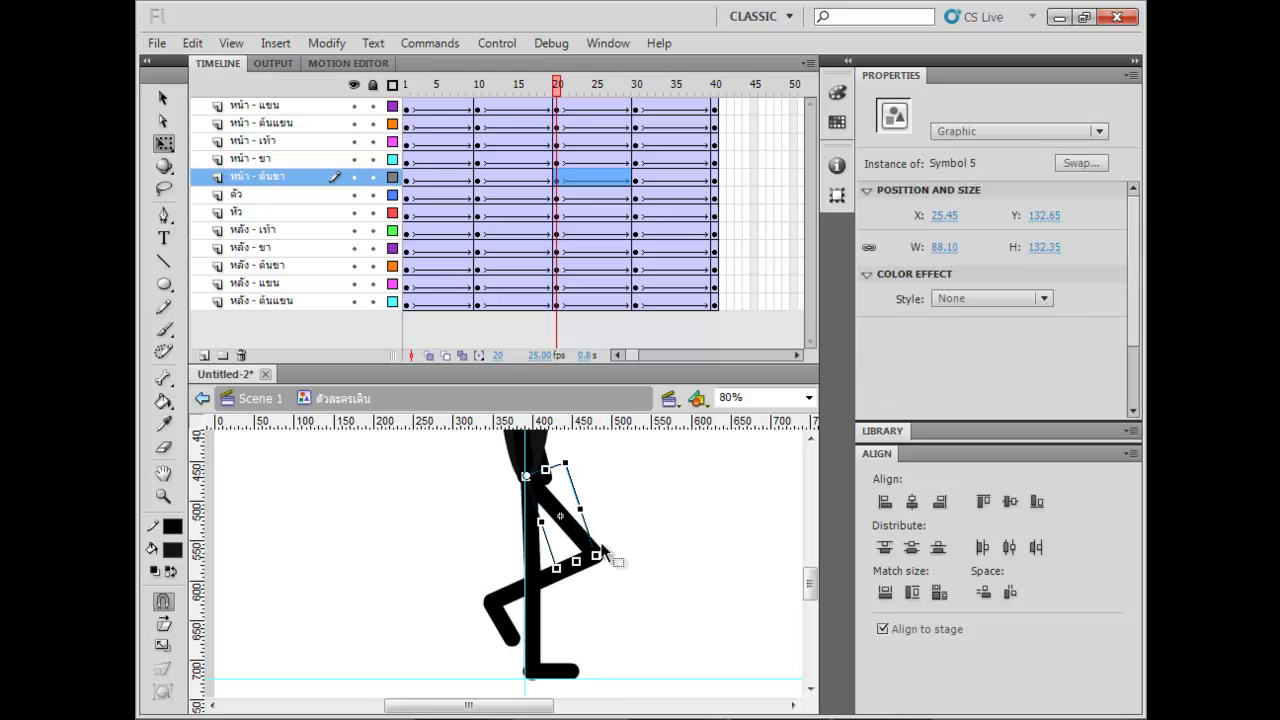
shift+click(506, 606)
shift+click(505, 630)
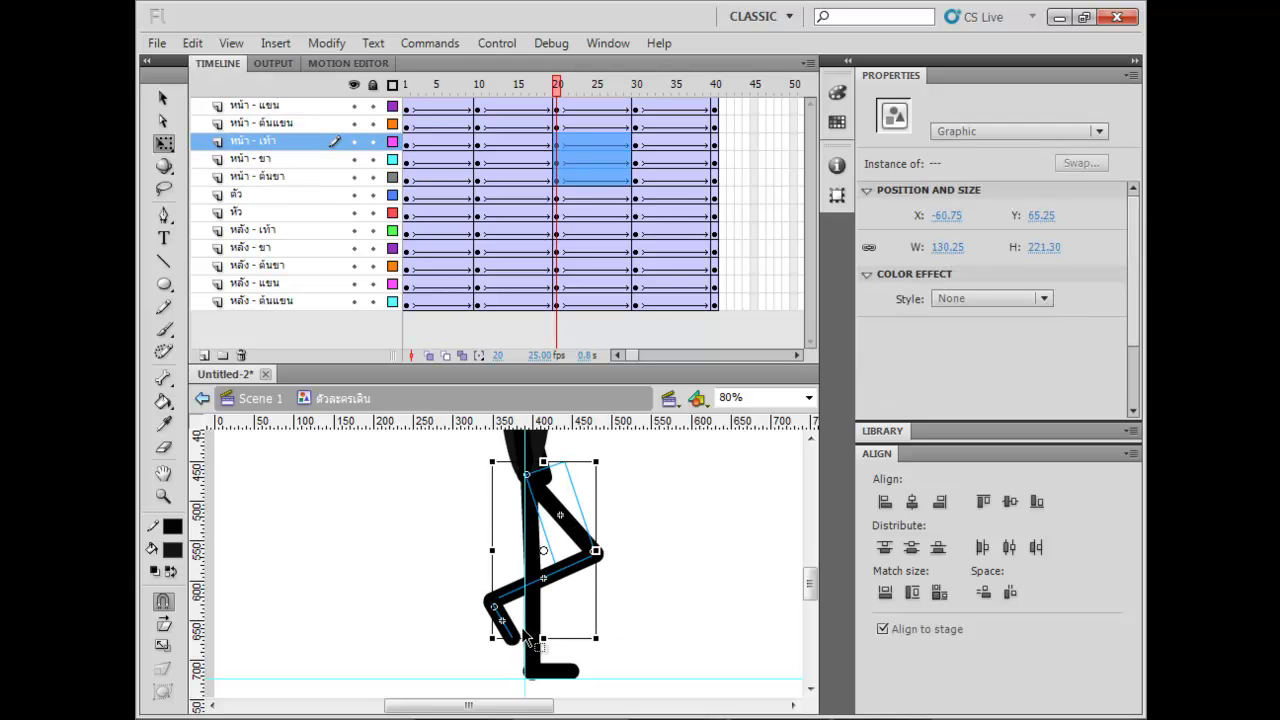
Raise the head at frame 30 toward the guide above it.
key(ctrl+minus)
drag(643, 463, 639, 577)
mouse_move(479, 86)
mouse_down()
mouse_move(444, 86)
mouse_move(479, 86)
mouse_up()
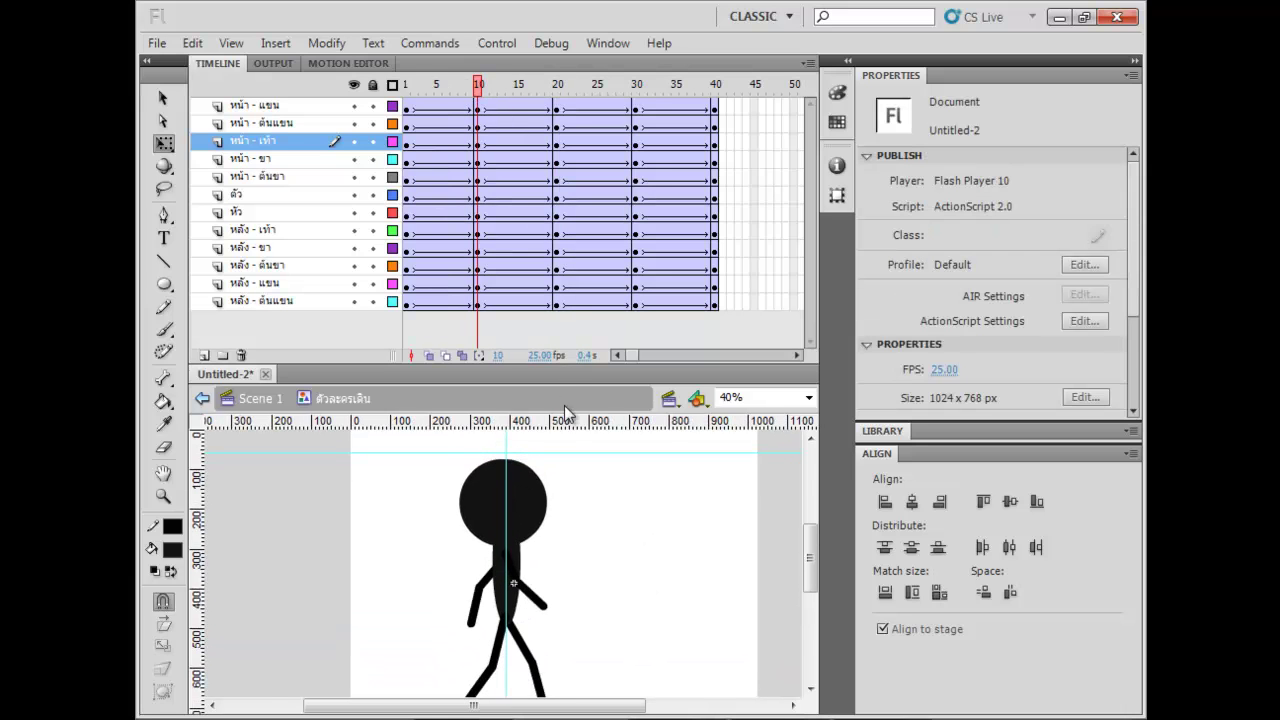
mouse_move(566, 430)
mouse_down()
mouse_move(571, 463)
mouse_move(580, 422)
mouse_up()
drag(503, 88, 637, 90)
mouse_move(595, 561)
mouse_down()
mouse_move(599, 516)
mouse_move(597, 563)
mouse_up()
key(ctrl+=)
drag(600, 492, 597, 631)
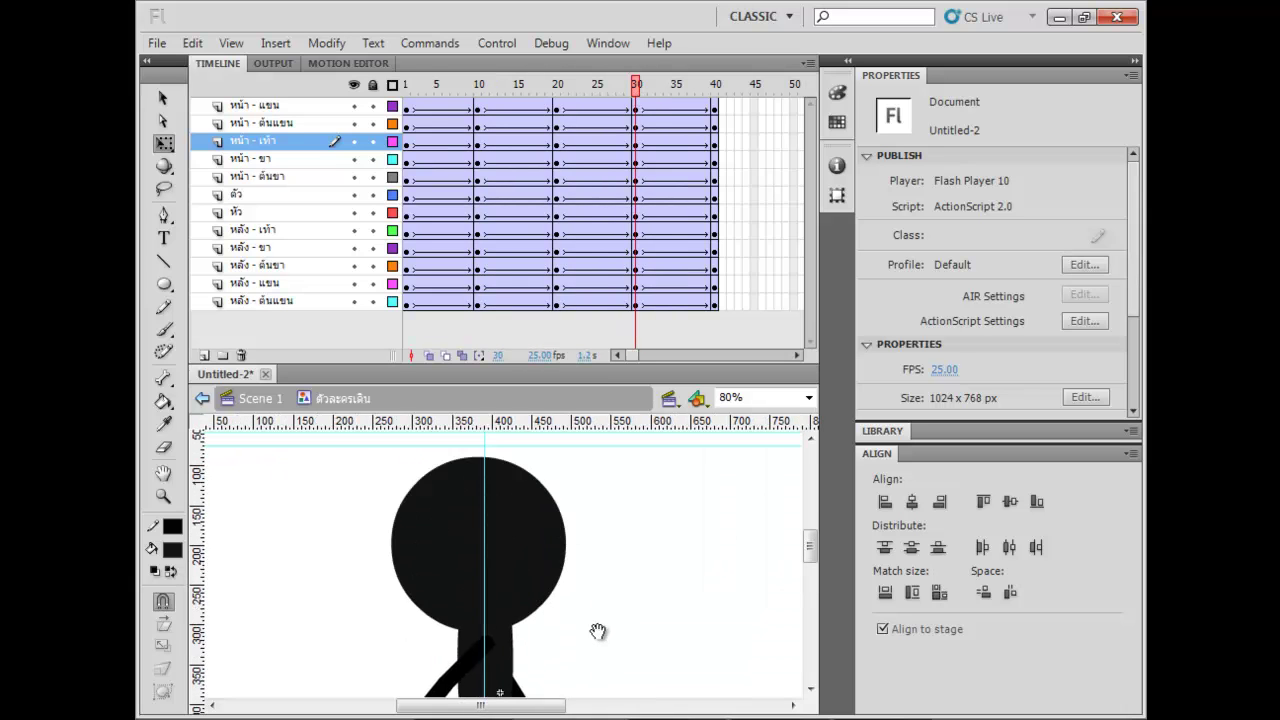
click(531, 536)
key(Up)
key(Up)
key(Up)
key(Up)
key(Up)
key(Up)
key(Up)
key(Up)
key(Up)
key(Up)
key(Up)
key(Up)
key(Up)
key(Up)
drag(531, 540, 532, 542)
Select the upper and lower parts of both arms at frame 30 and raise them together to Y -73.10.
drag(650, 637, 657, 515)
click(501, 594)
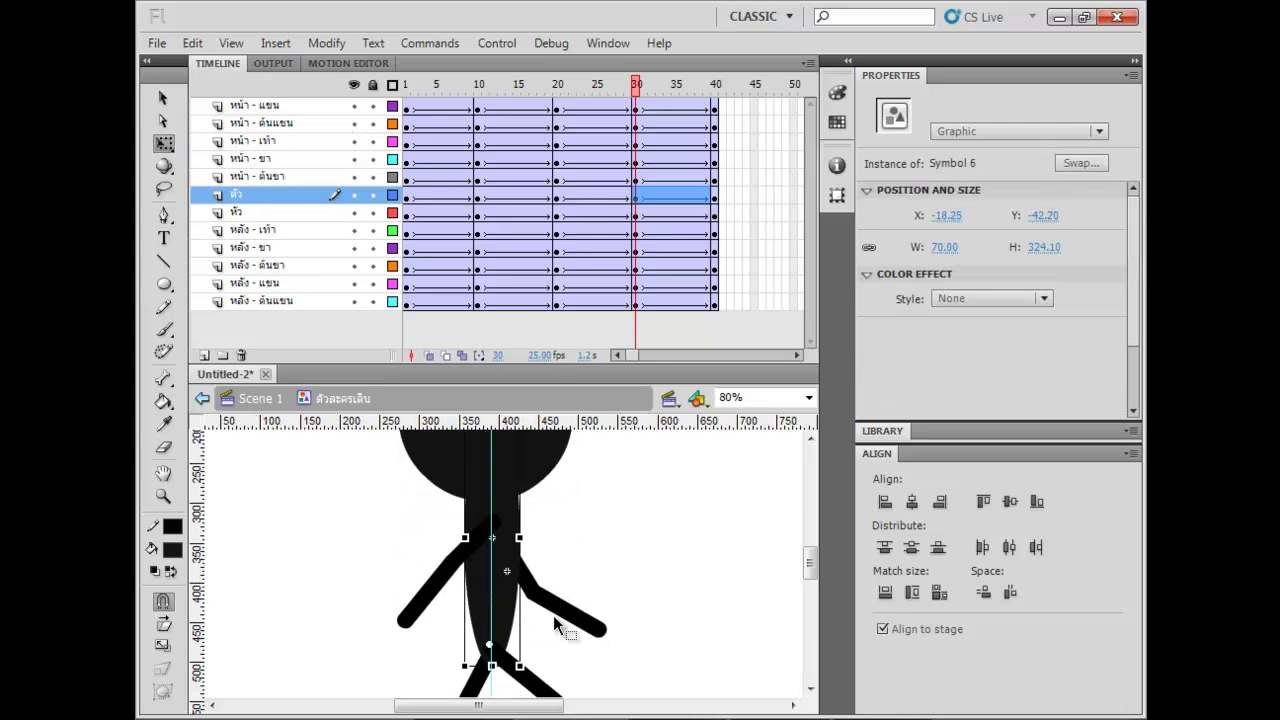
drag(618, 548, 535, 625)
shift+click(455, 587)
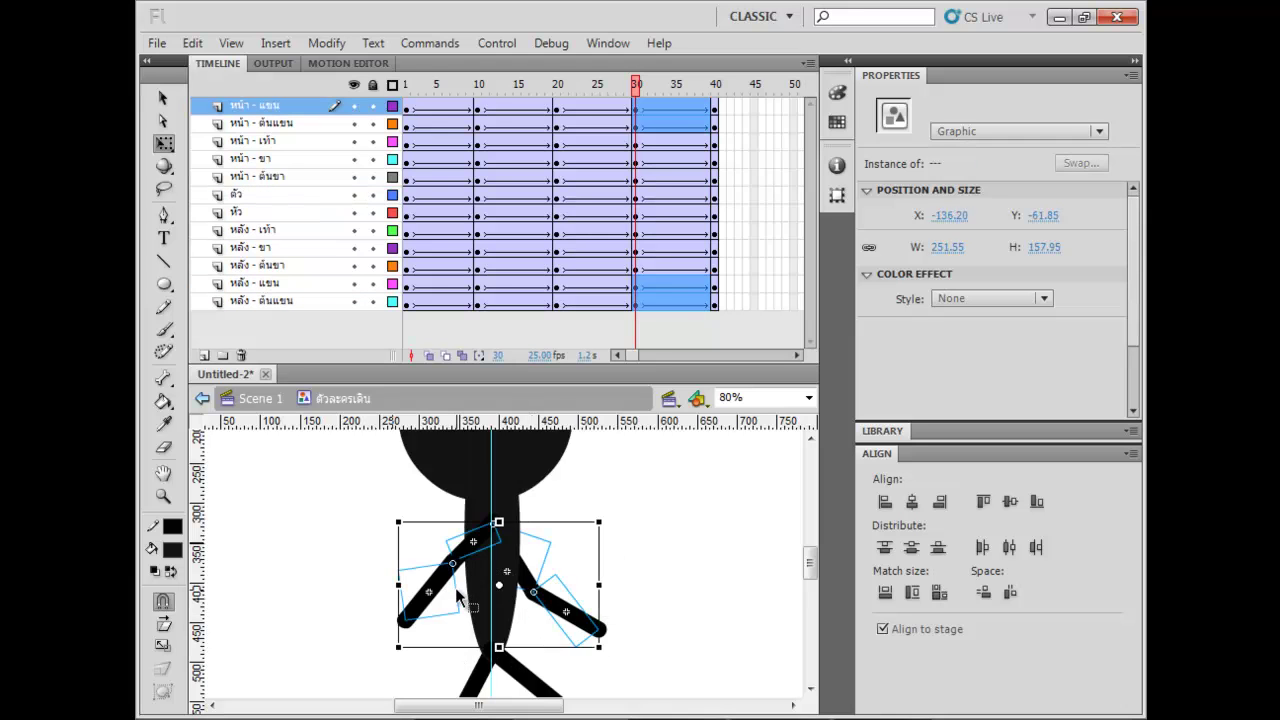
key(Down)
key(ctrl+minus)
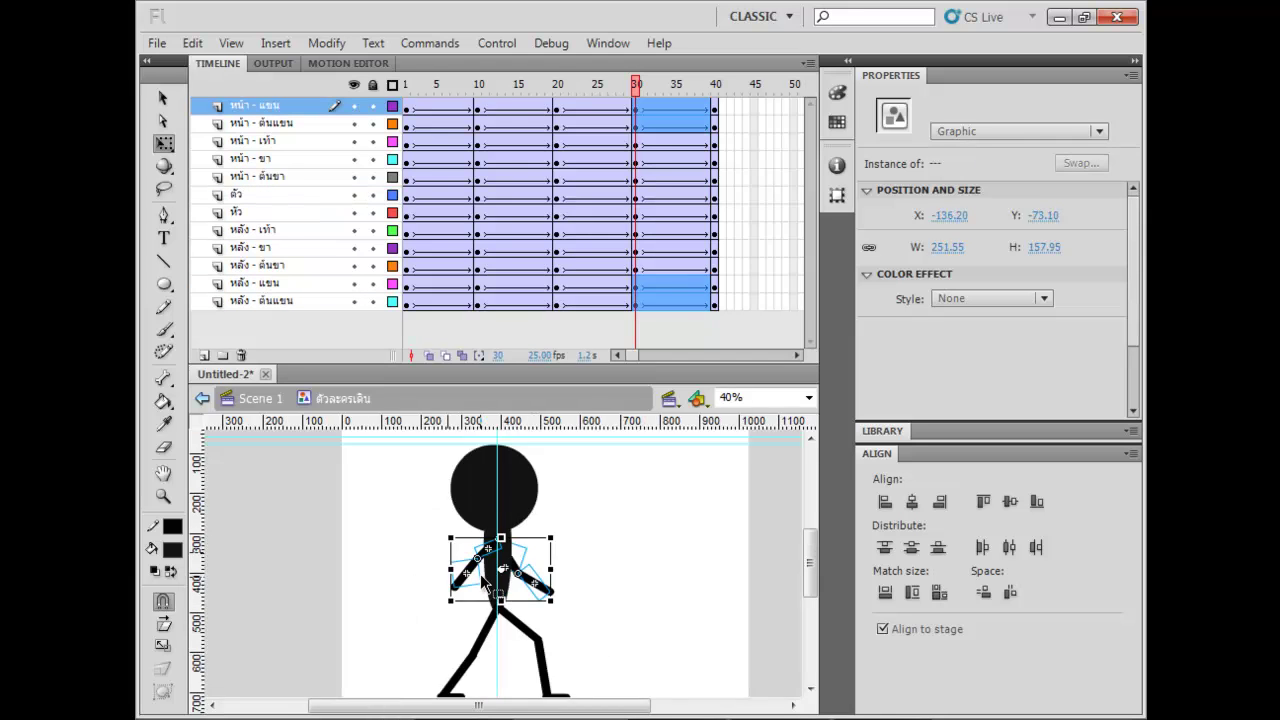
drag(615, 591, 619, 567)
Test the movie briefly, return to Scene 1 and extend Layer 1 to frame 50.
key(ctrl+Return)
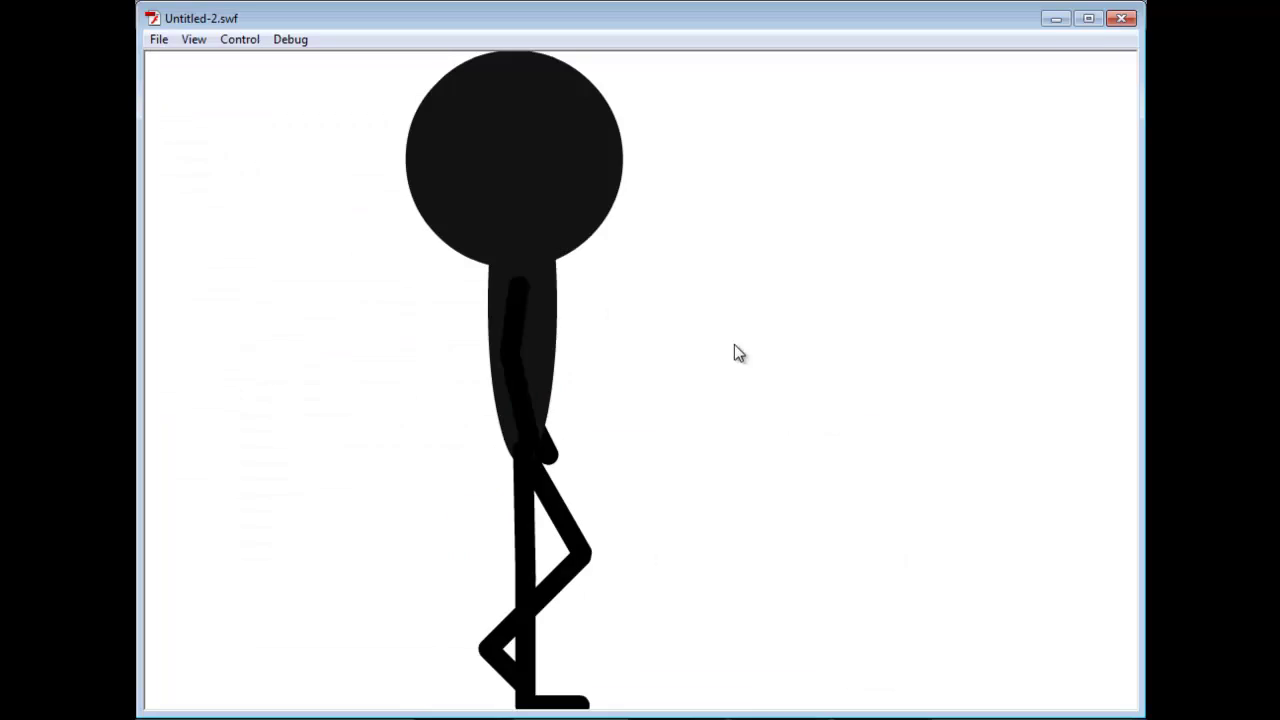
click(1134, 20)
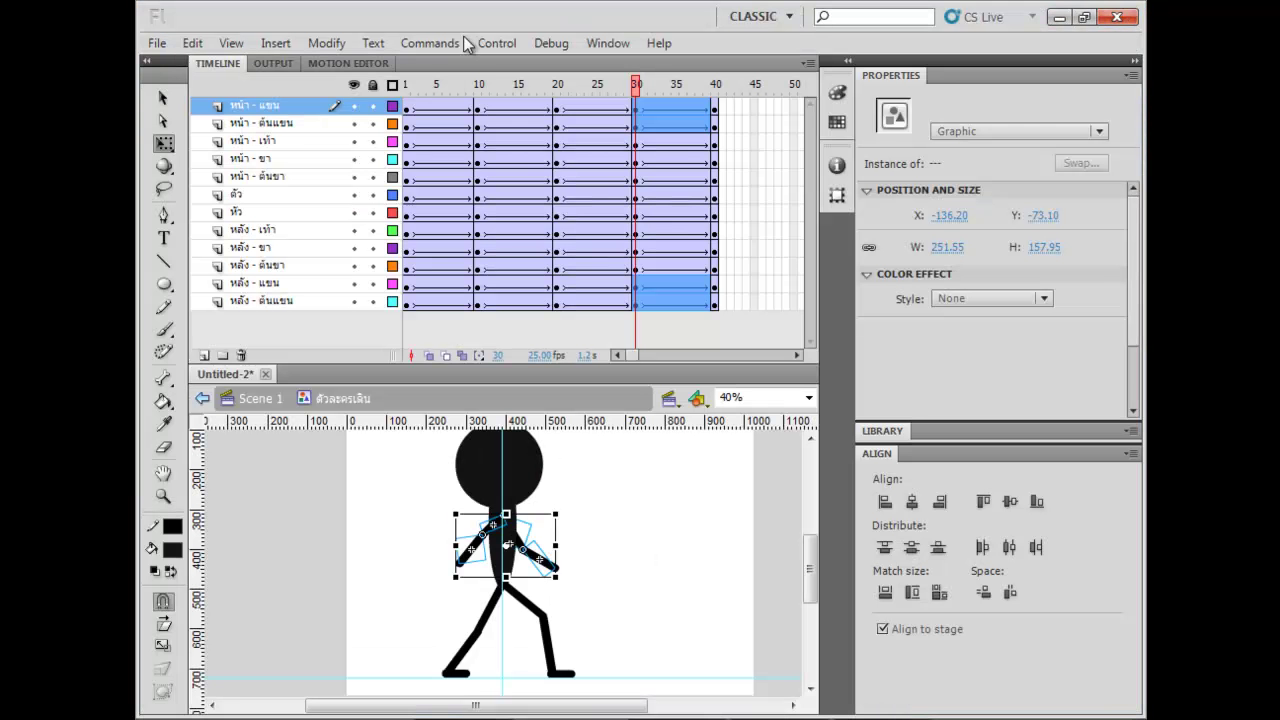
click(257, 400)
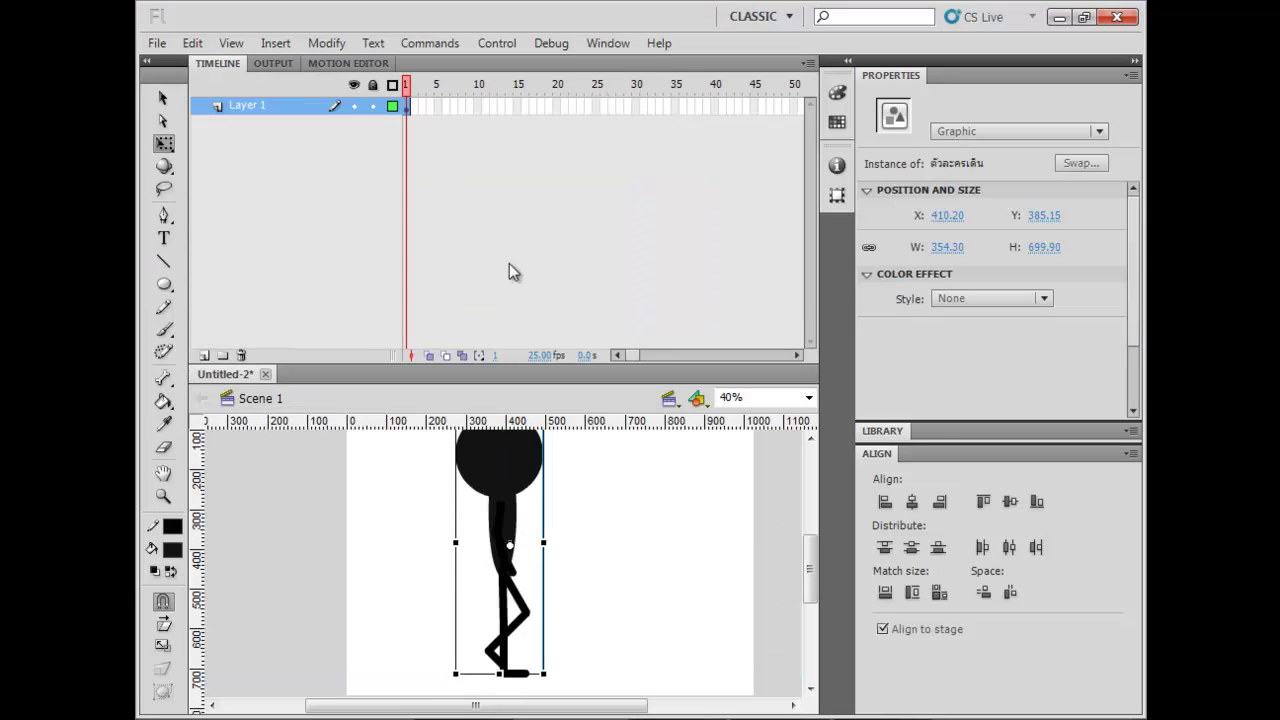
drag(507, 103, 751, 108)
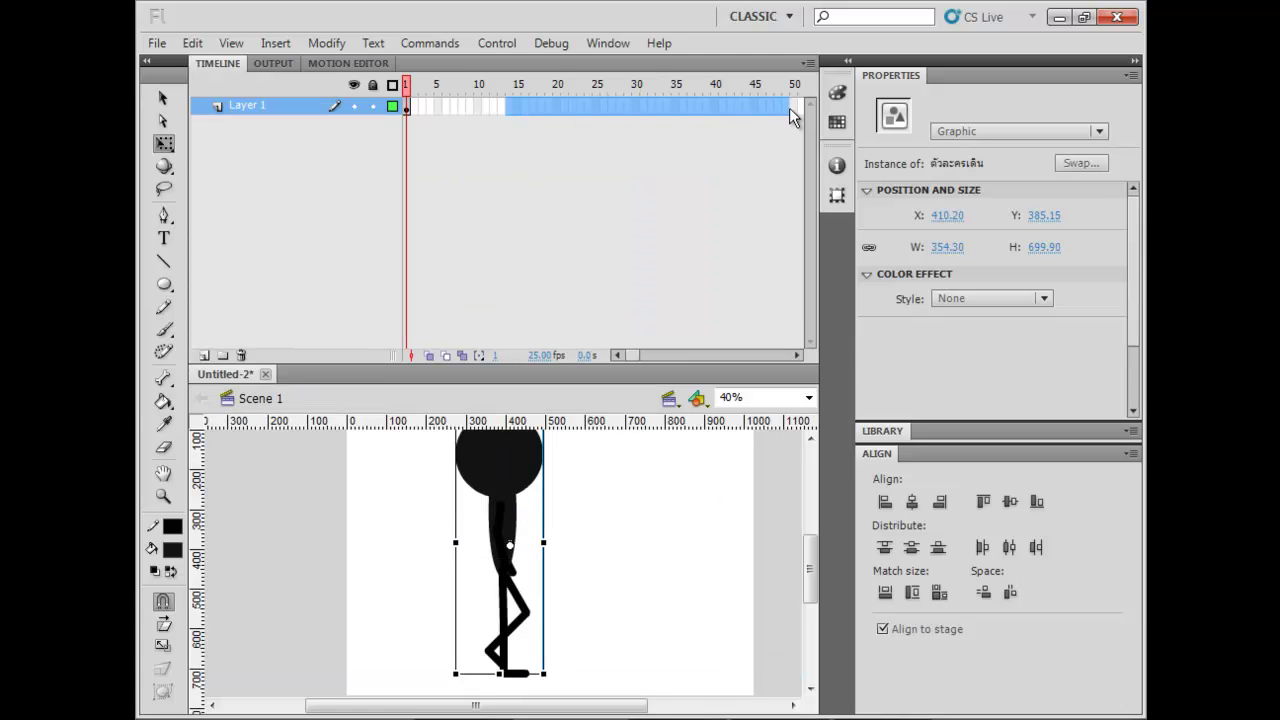
key(F5)
click(653, 564)
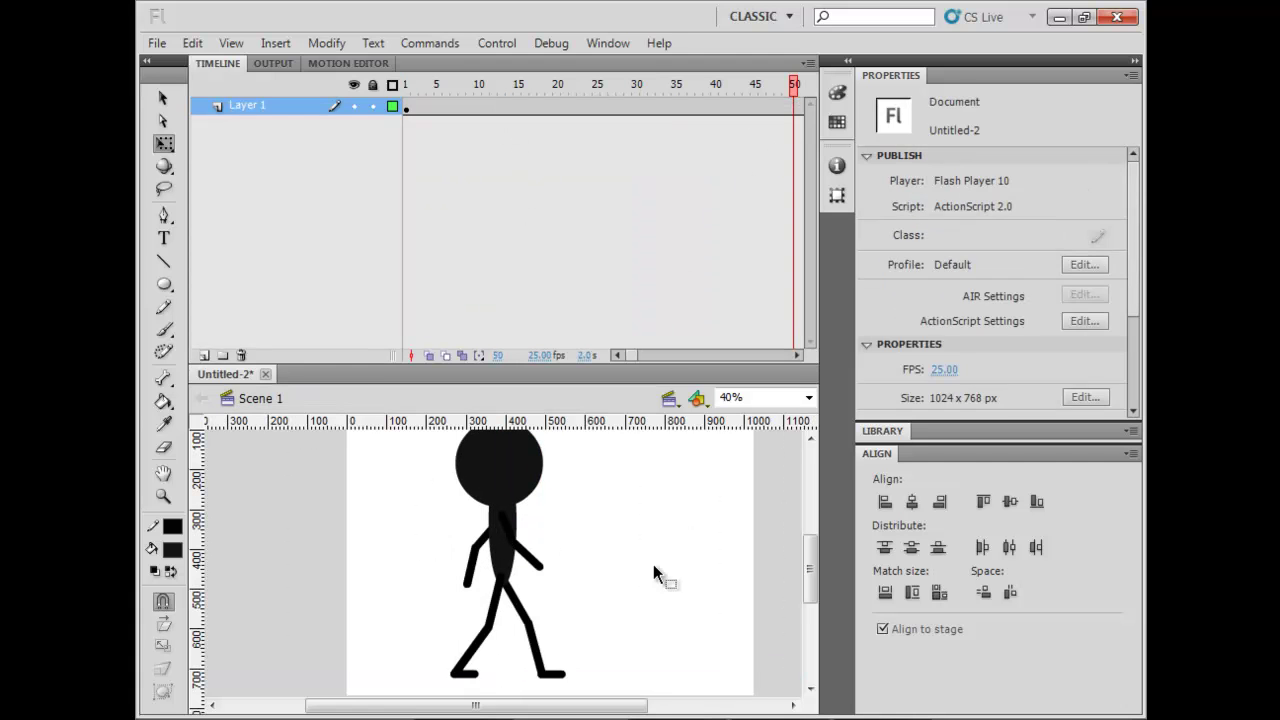
Test the movie with the view scaled to show the whole figure and check the walk.
key(ctrl+Return)
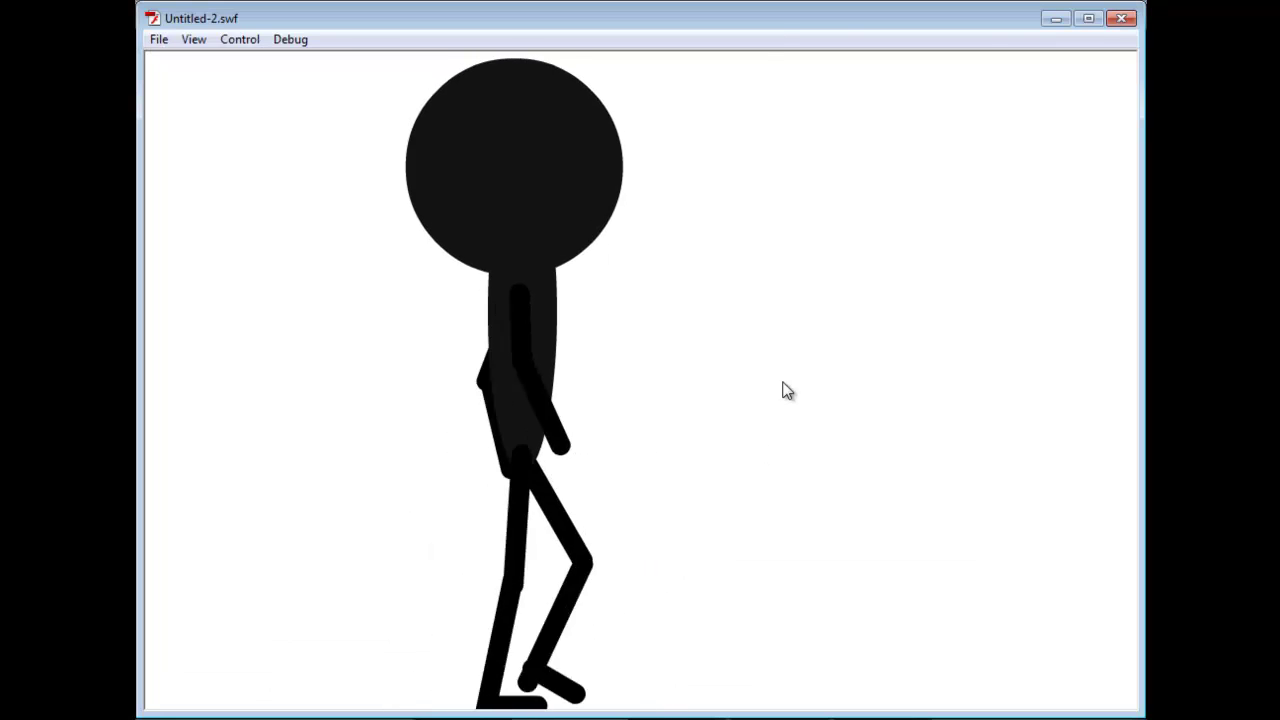
right_click(783, 392)
click(868, 85)
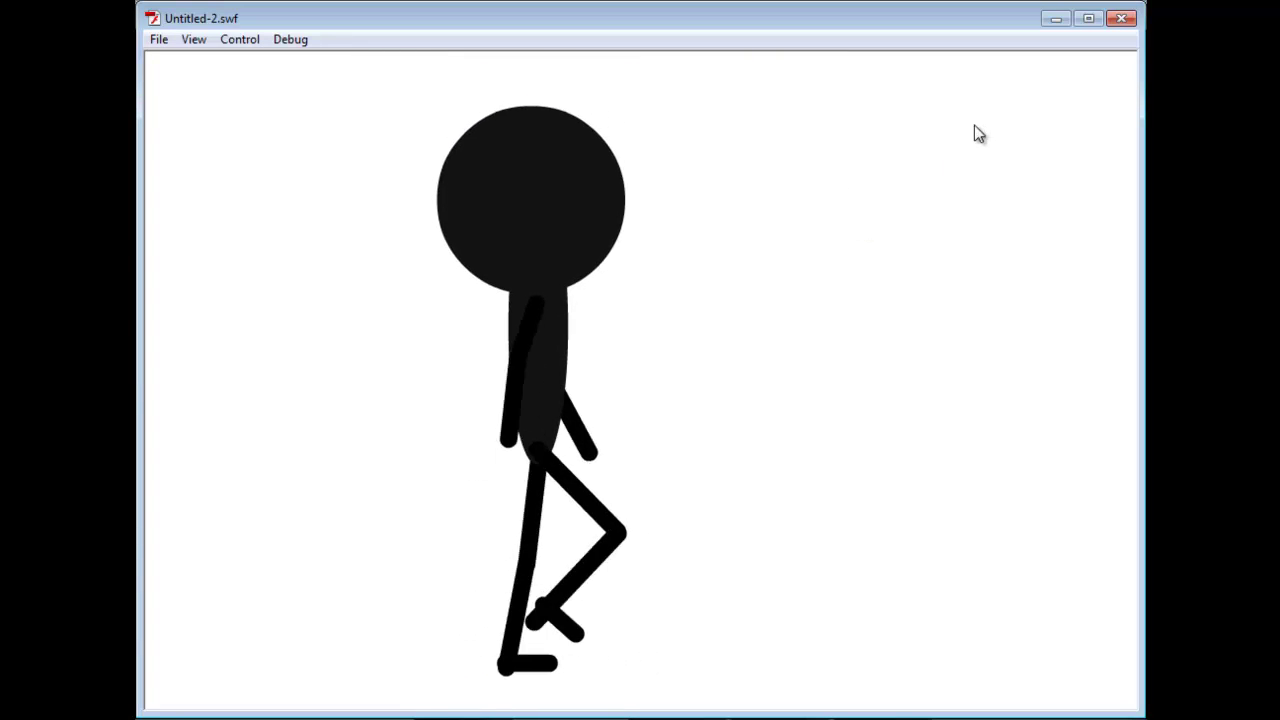
click(1122, 17)
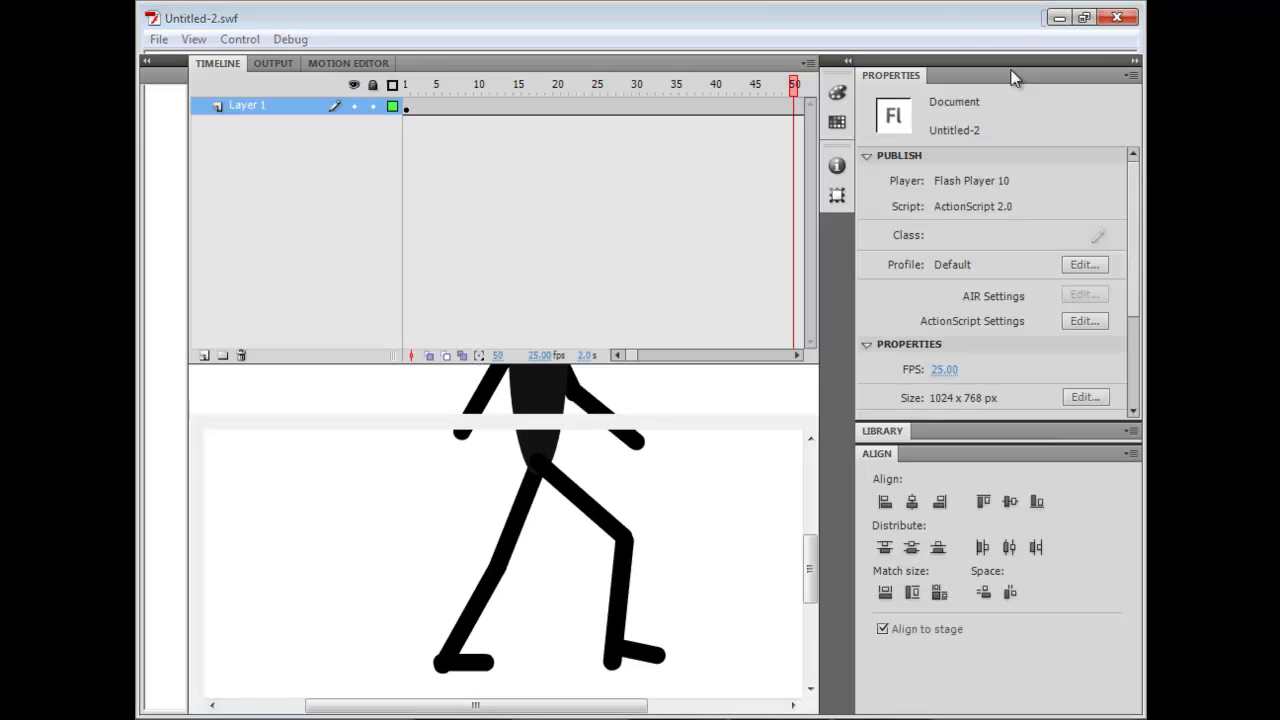
Reopen the walking symbol and rejoin the back-layer foot to its ankle at frame 5, at X 25.35, Y 324.30.
click(498, 509)
double_click(507, 478)
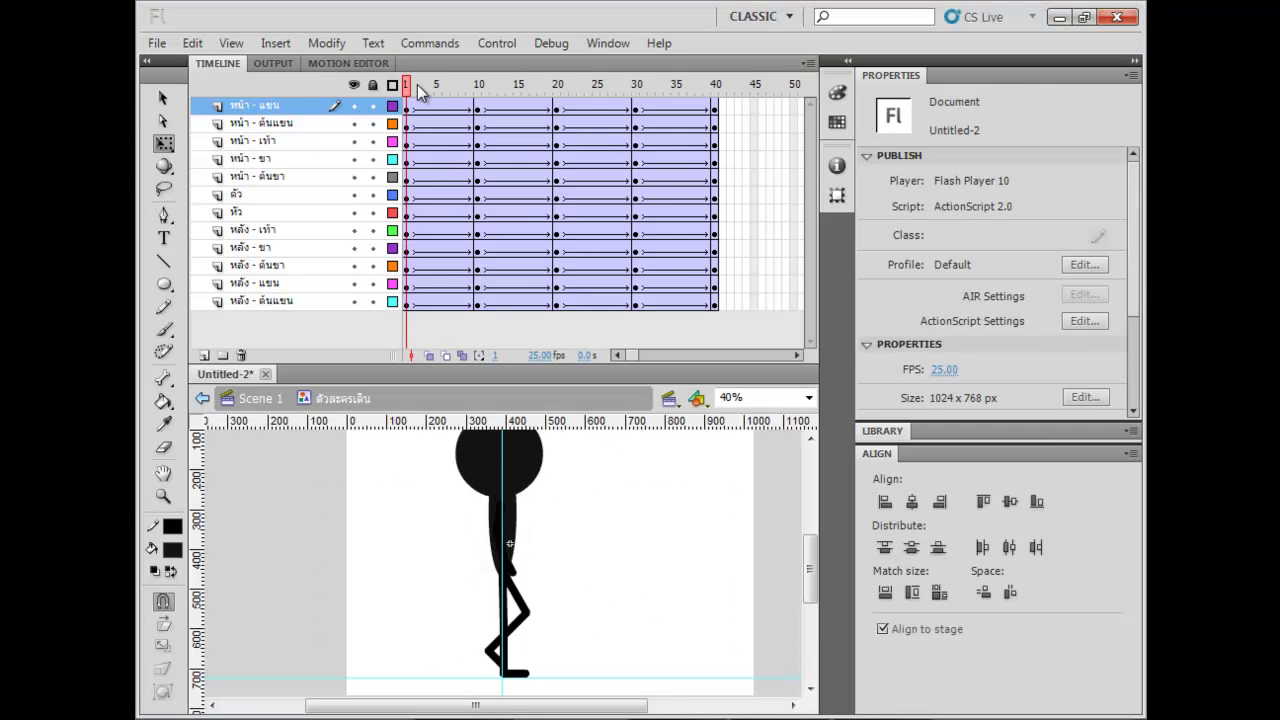
click(447, 86)
drag(443, 86, 439, 86)
drag(602, 586, 593, 535)
key(ctrl+=)
scroll(605, 620, down, 4)
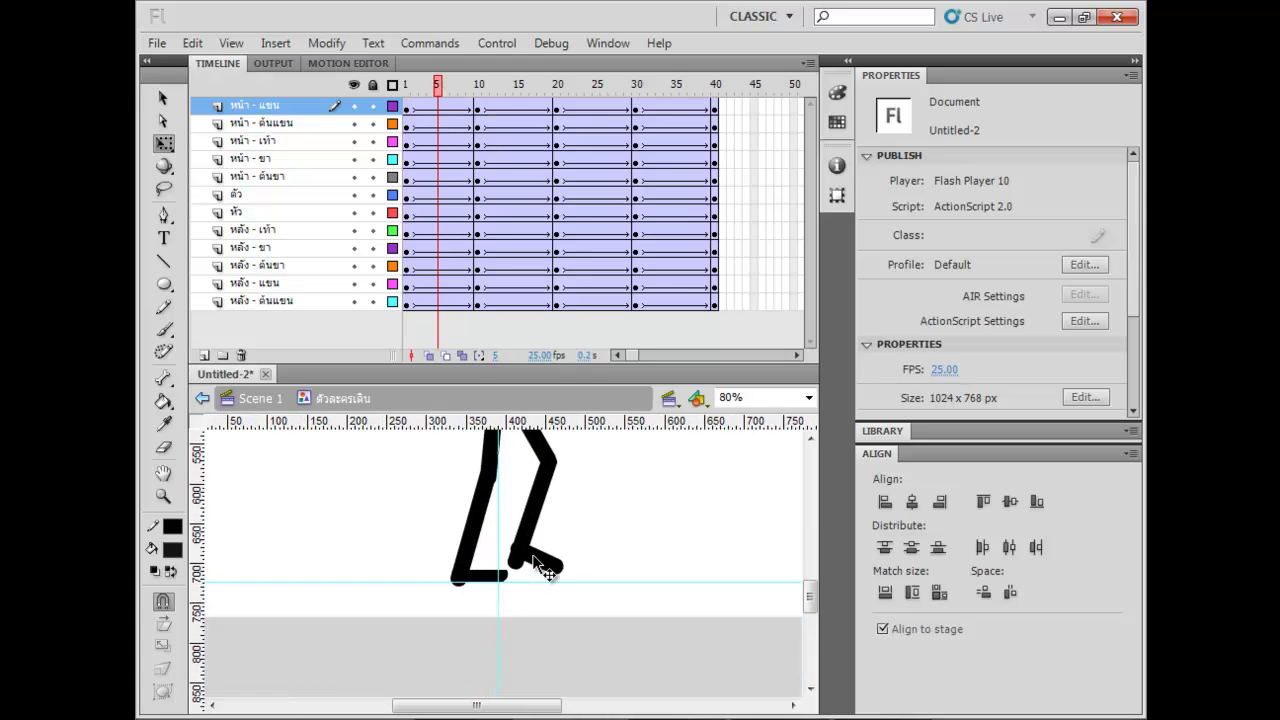
click(534, 568)
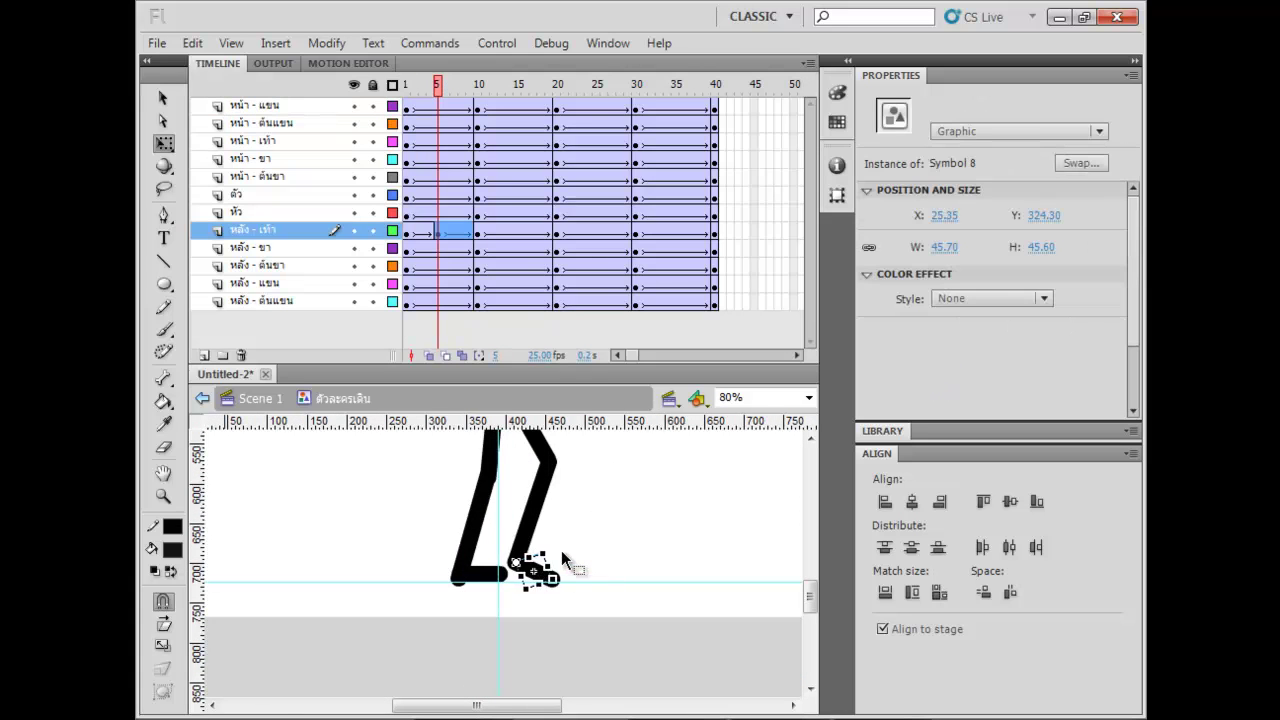
At frame 5, realign the front-layer foot and lower leg, and rotate the back-layer foot slightly flatter.
click(495, 579)
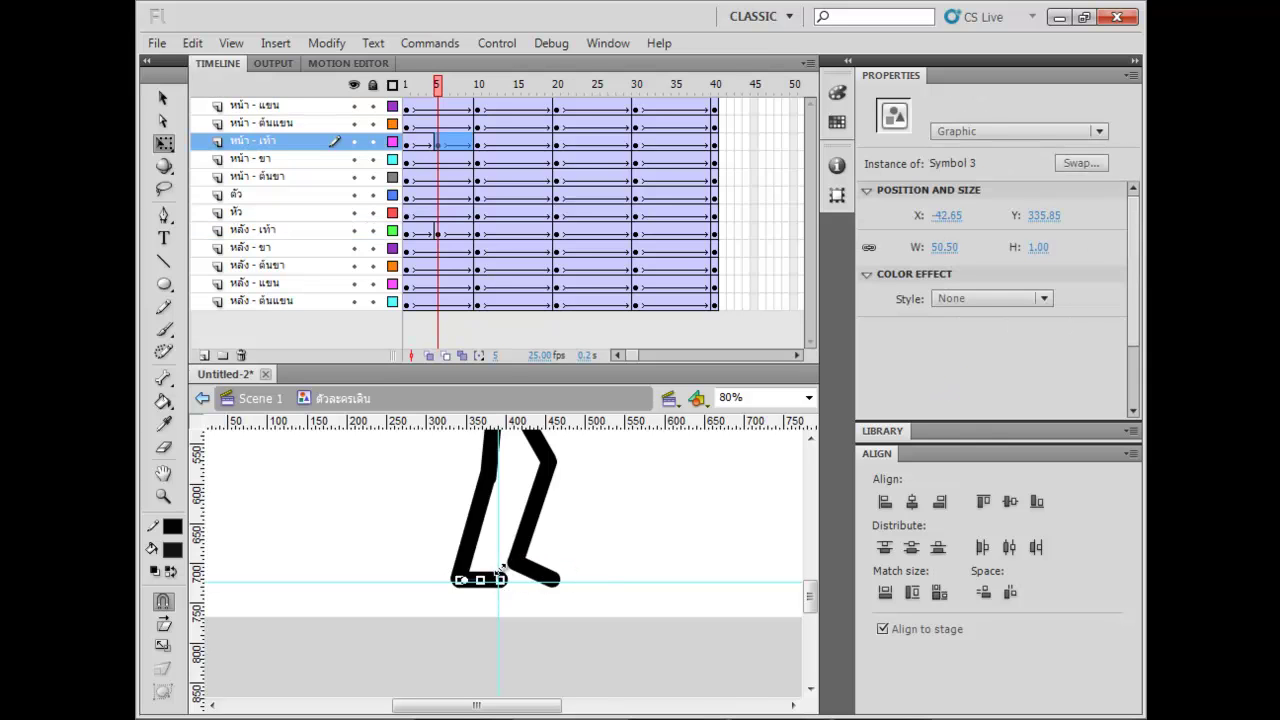
drag(502, 571, 498, 566)
click(476, 537)
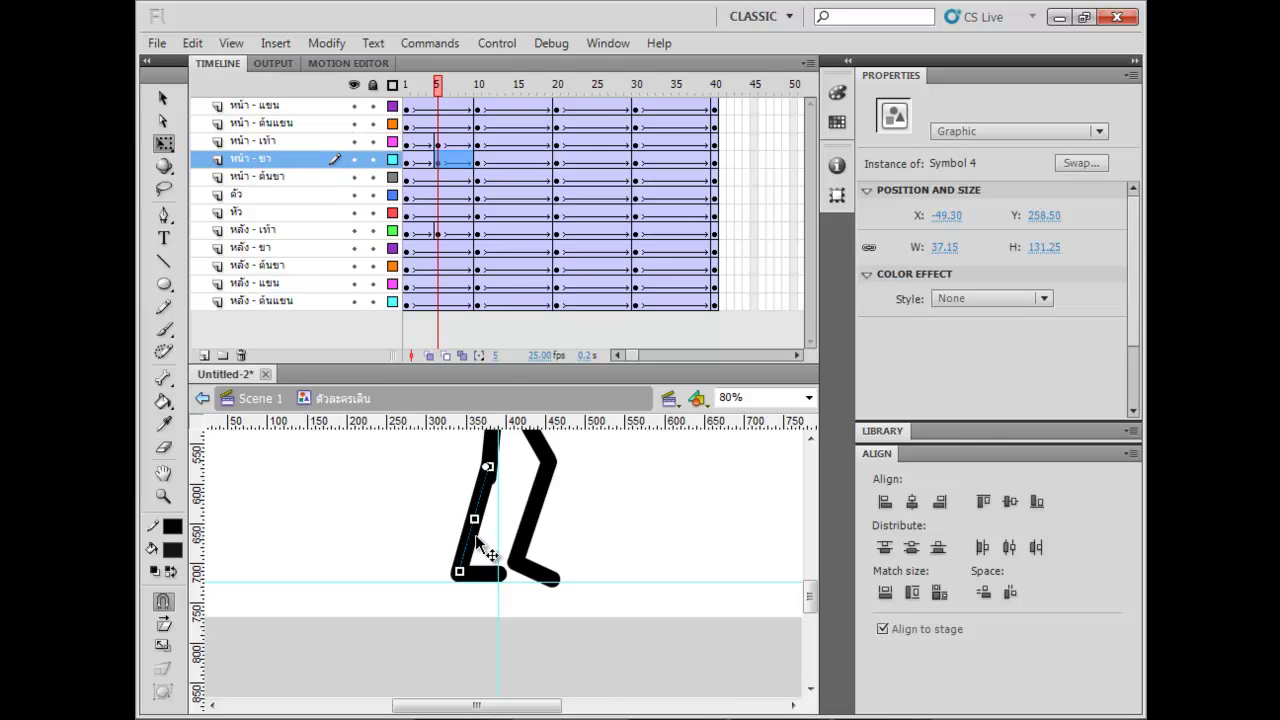
click(548, 576)
drag(569, 580, 591, 573)
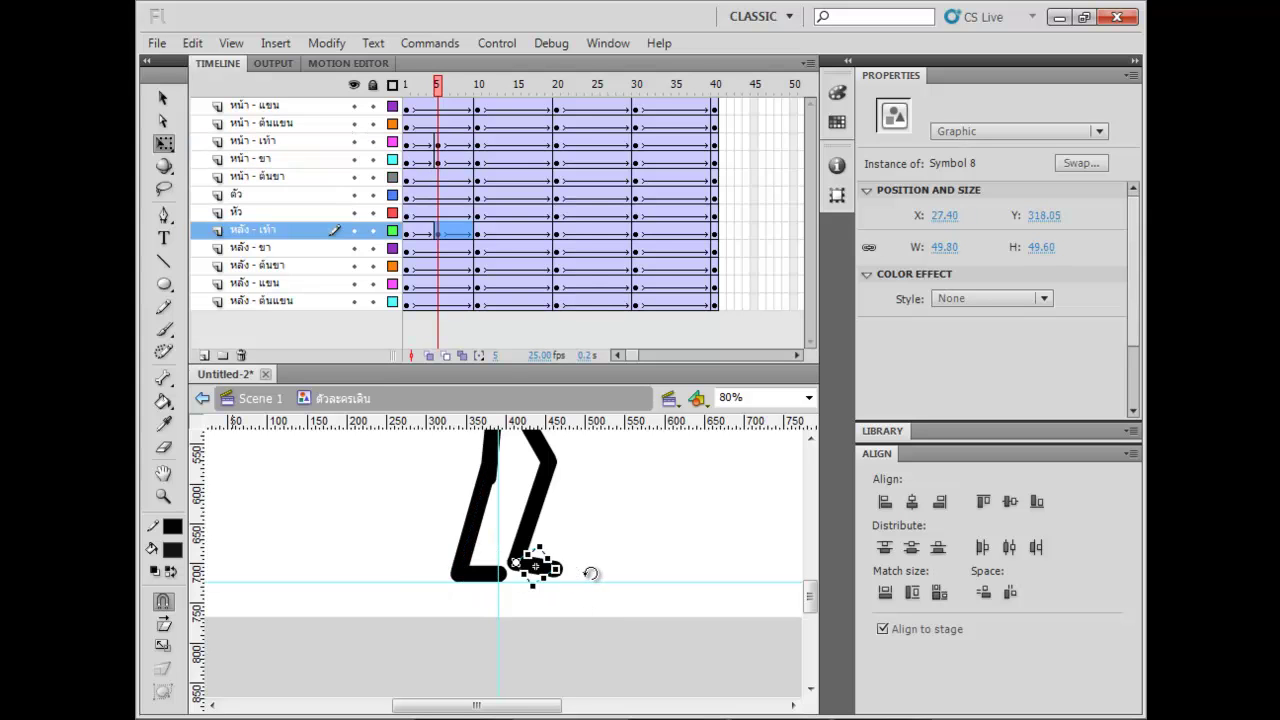
Rejoin the back-layer forearm to its elbow at frame 5, at X -55.60, Y 54.25.
drag(593, 456, 589, 584)
drag(530, 478, 454, 584)
click(465, 570)
drag(496, 537, 529, 550)
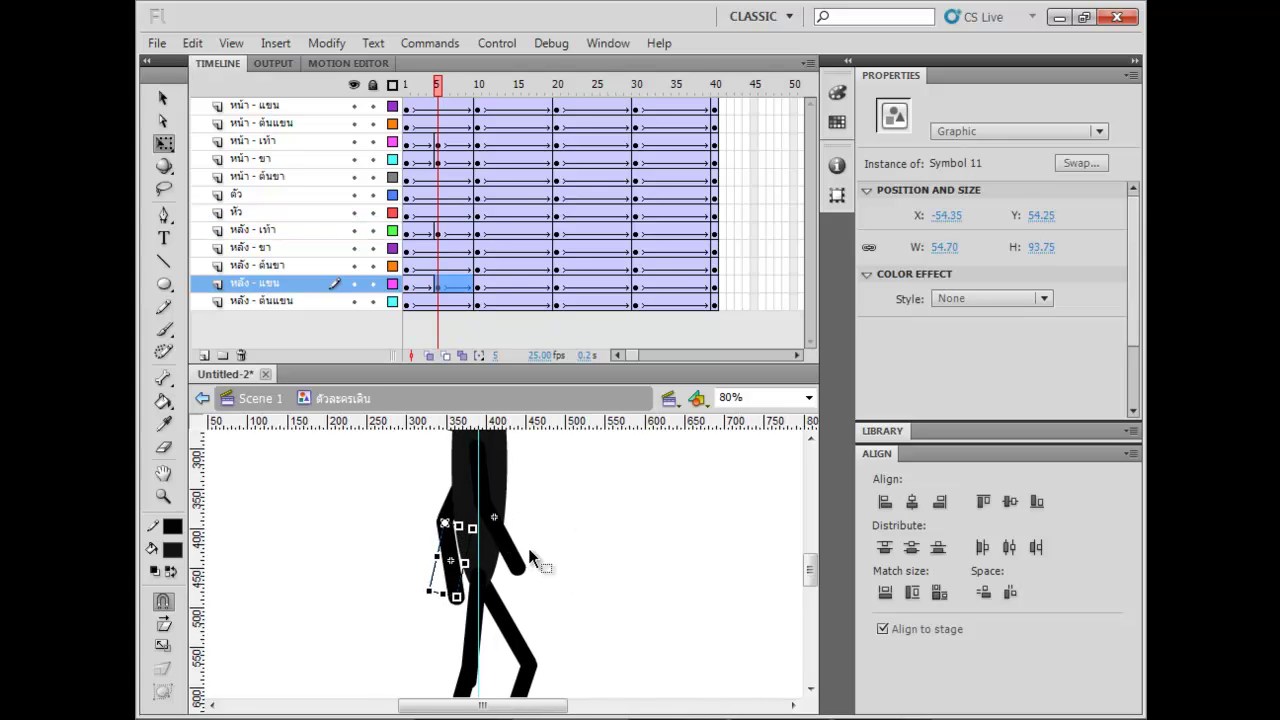
key(Left)
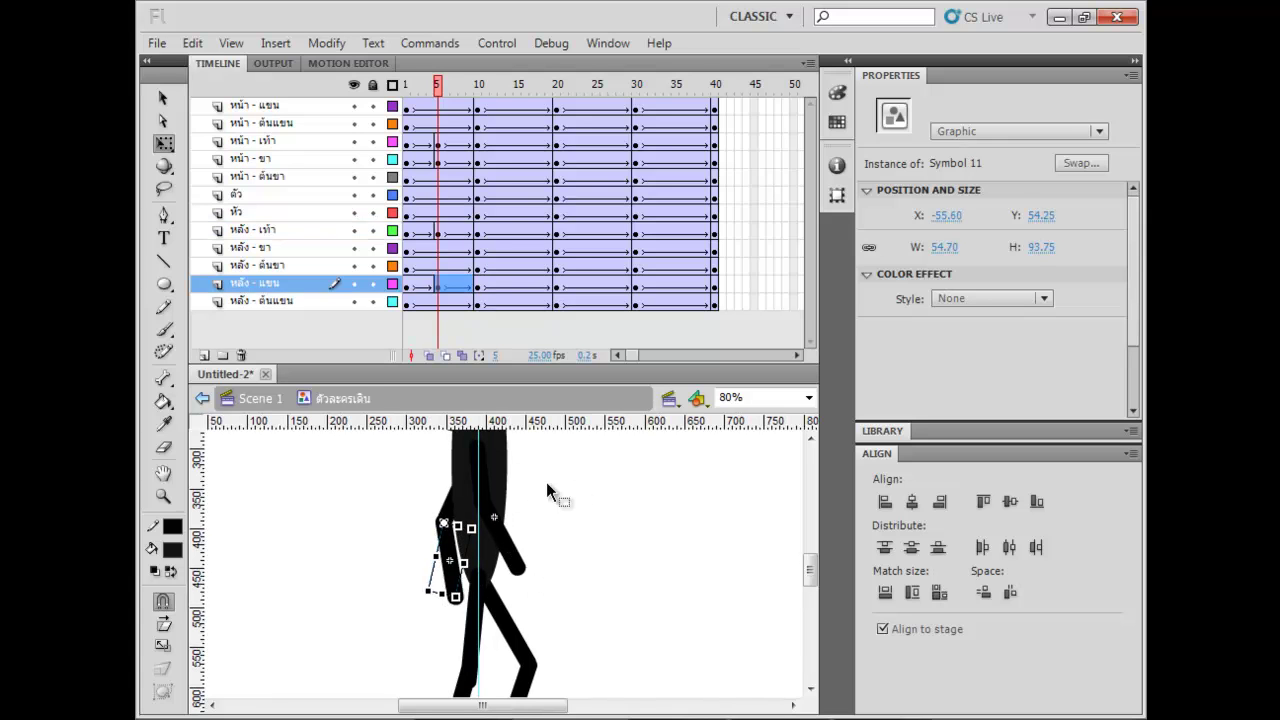
Reposition the back-layer forearm at frame 15 so that it meets the elbow.
click(517, 88)
scroll(634, 506, down, 3)
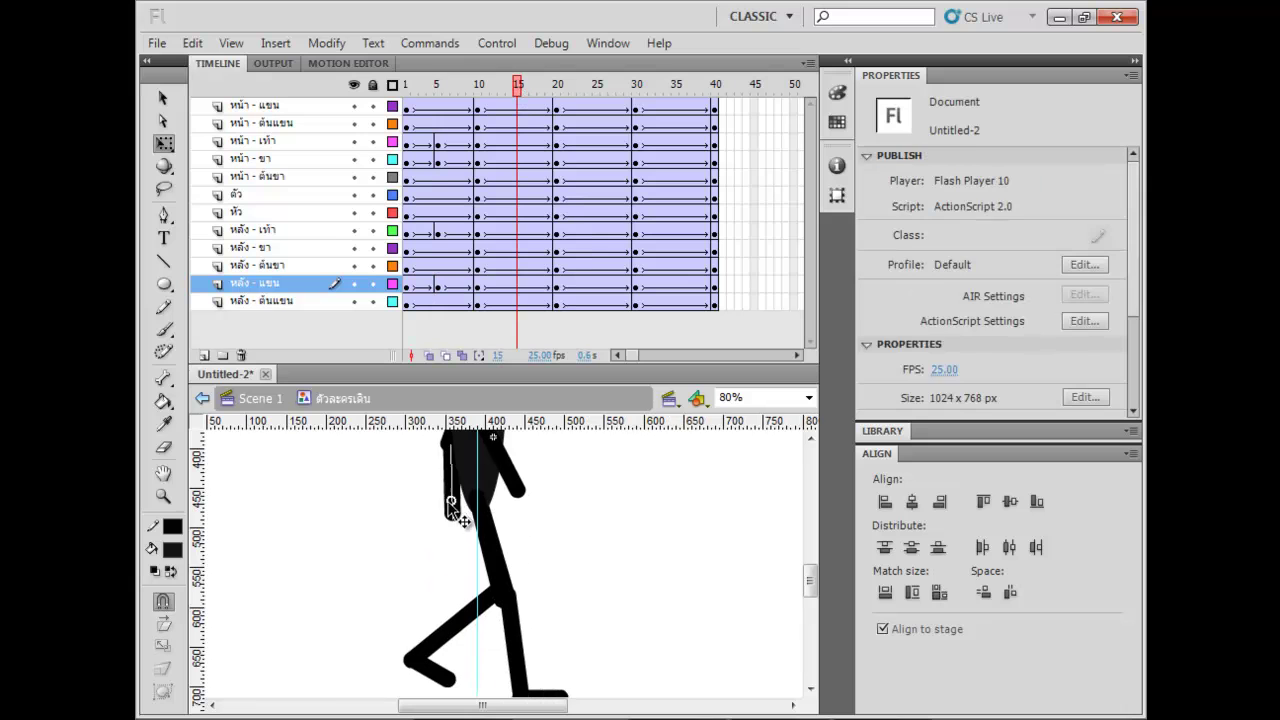
drag(450, 510, 449, 519)
key(Up)
key(Up)
key(Left)
At frame 15, rejoin the front-layer lower leg to the knee and place its foot at X -72.45, Y 307.50.
drag(469, 606, 466, 574)
key(Down)
key(Right)
drag(449, 628, 454, 638)
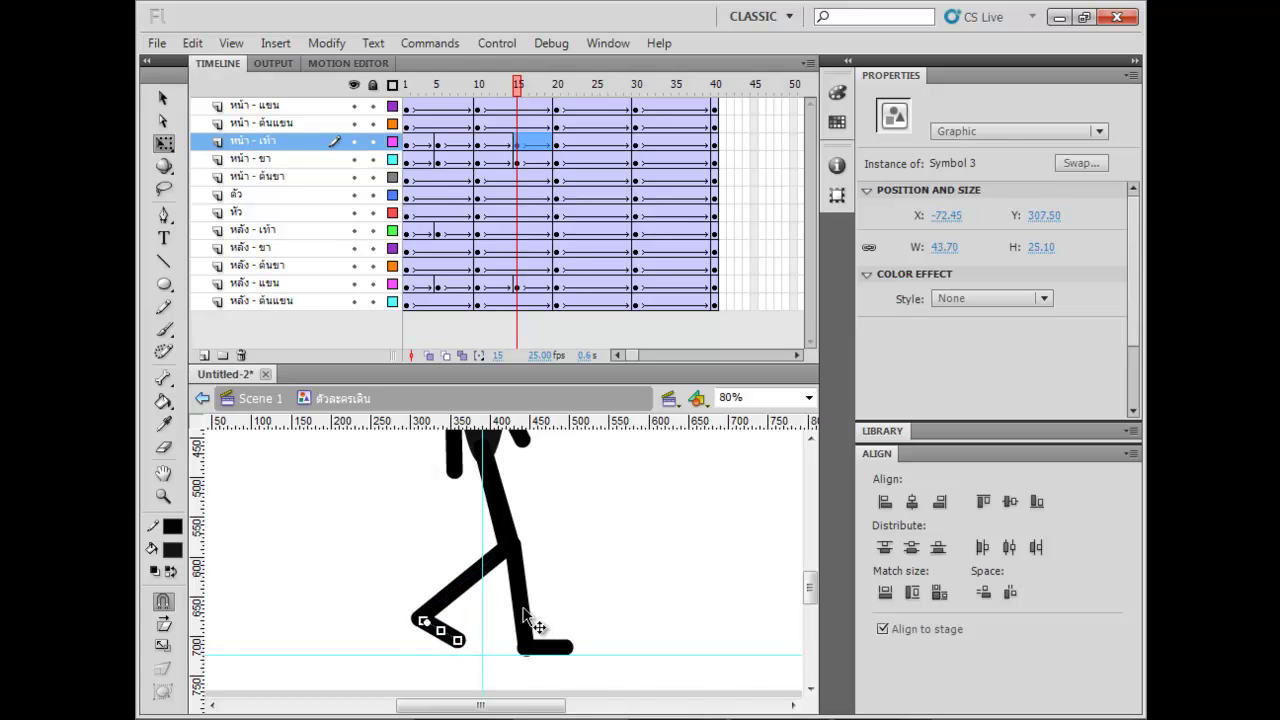
drag(628, 520, 620, 492)
At frame 25, place the front-layer foot at X 30.65, Y 319.35 and the back-layer lower leg at X -62.75, Y 263.35.
click(597, 88)
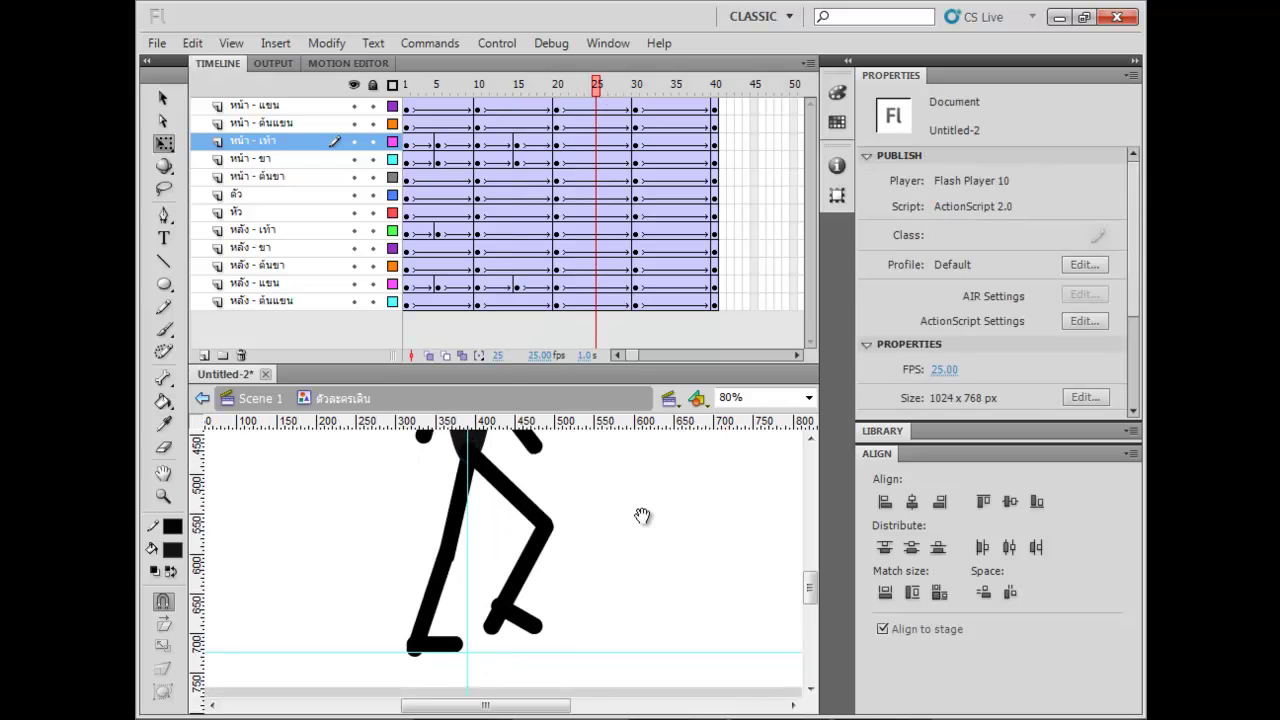
click(505, 639)
drag(505, 639, 508, 639)
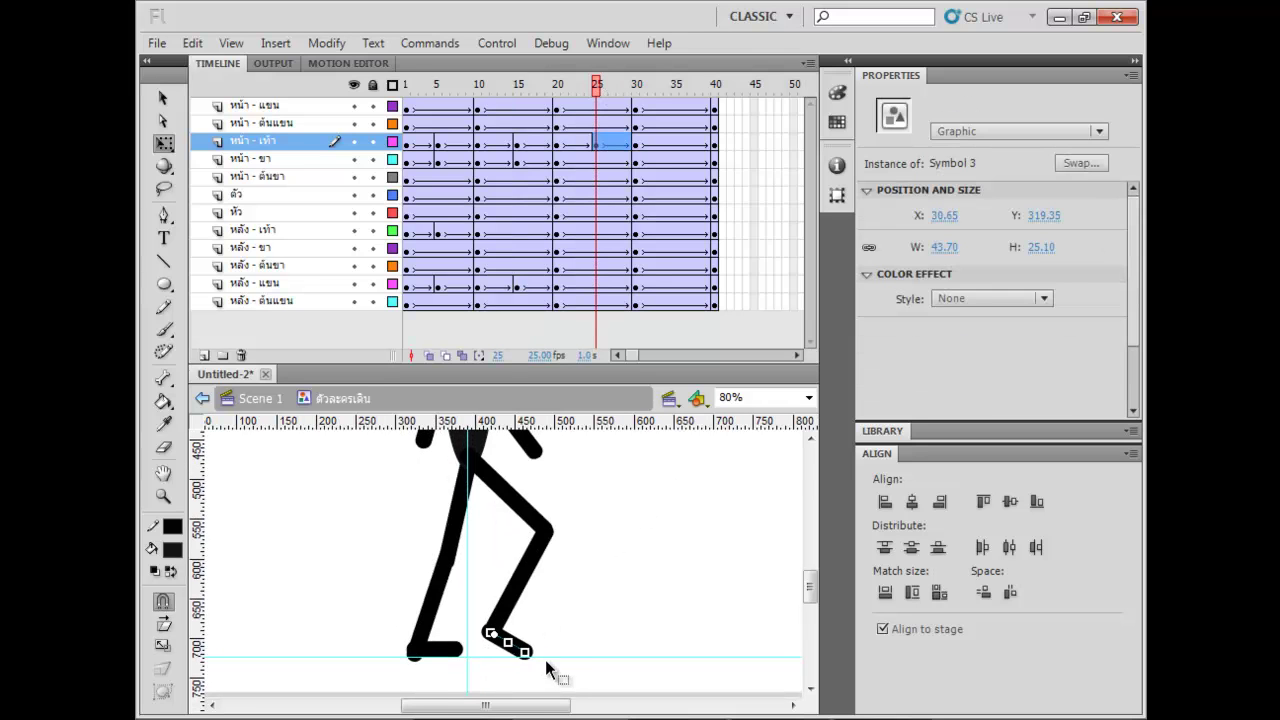
click(432, 615)
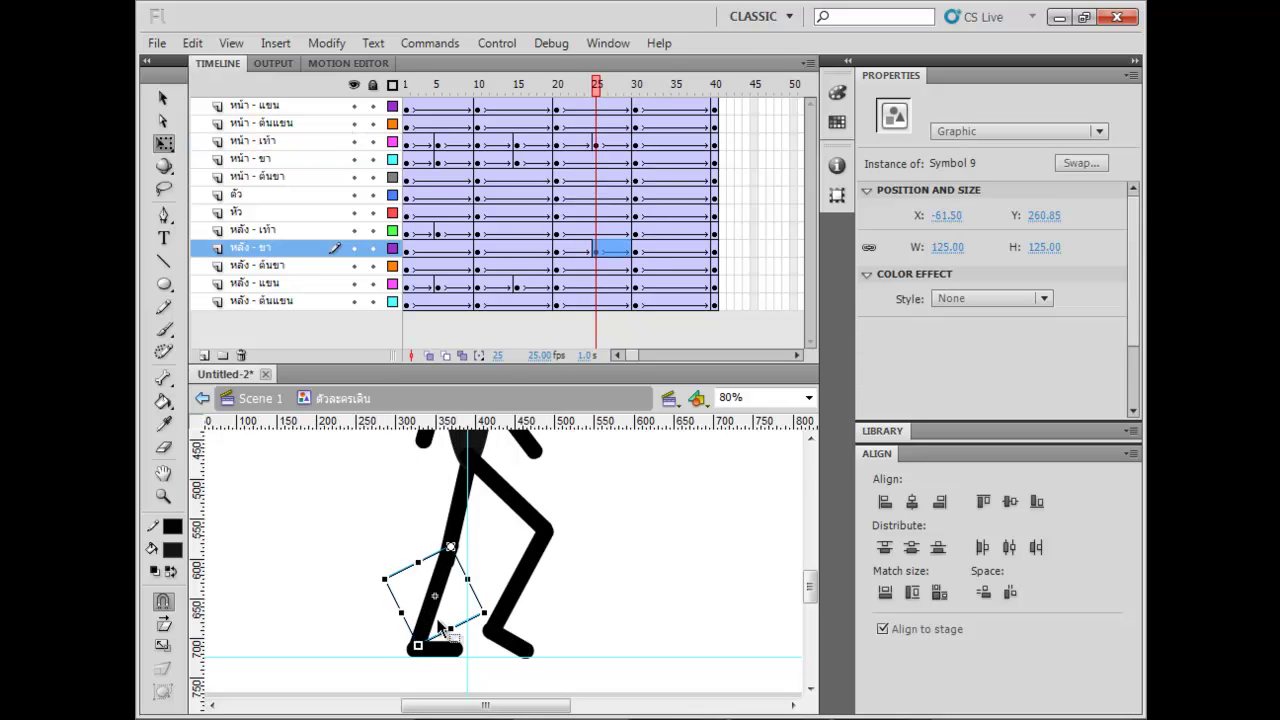
drag(588, 492, 571, 634)
key(Down)
key(Right)
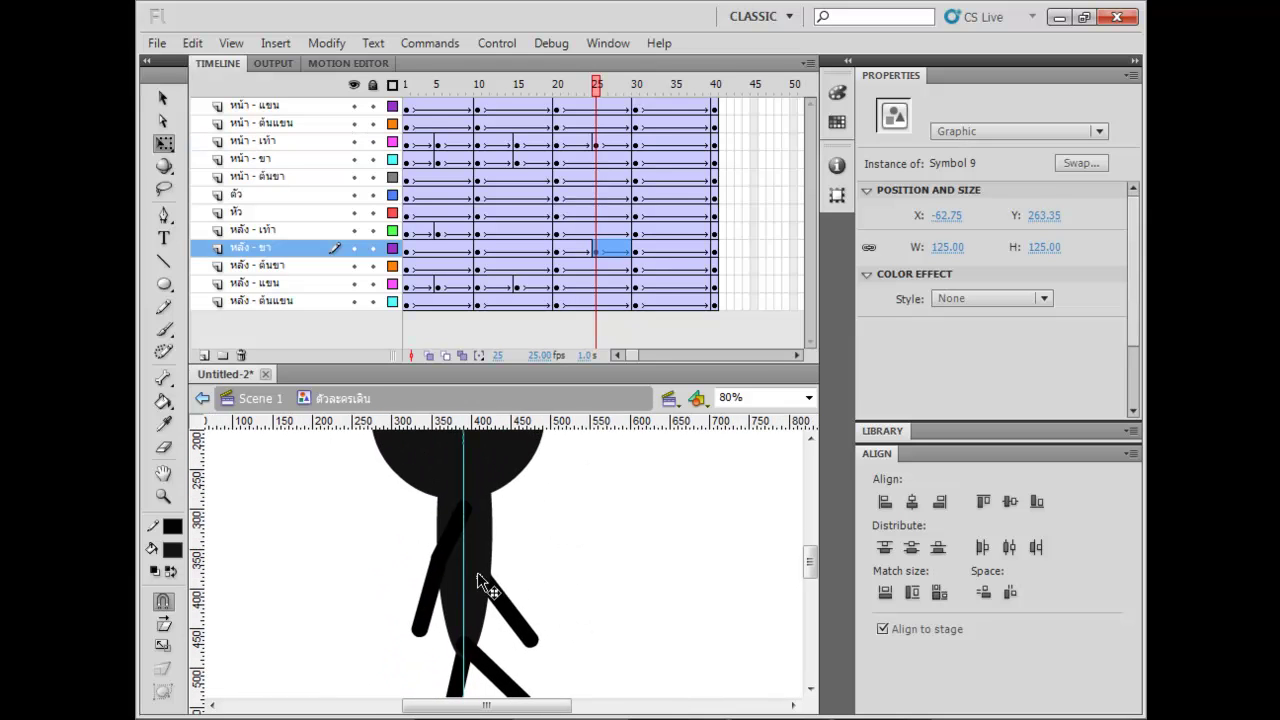
At frame 35, rejoin the back-layer lower leg to the knee and place its foot at X -79.25, Y 315.05.
drag(636, 86, 677, 94)
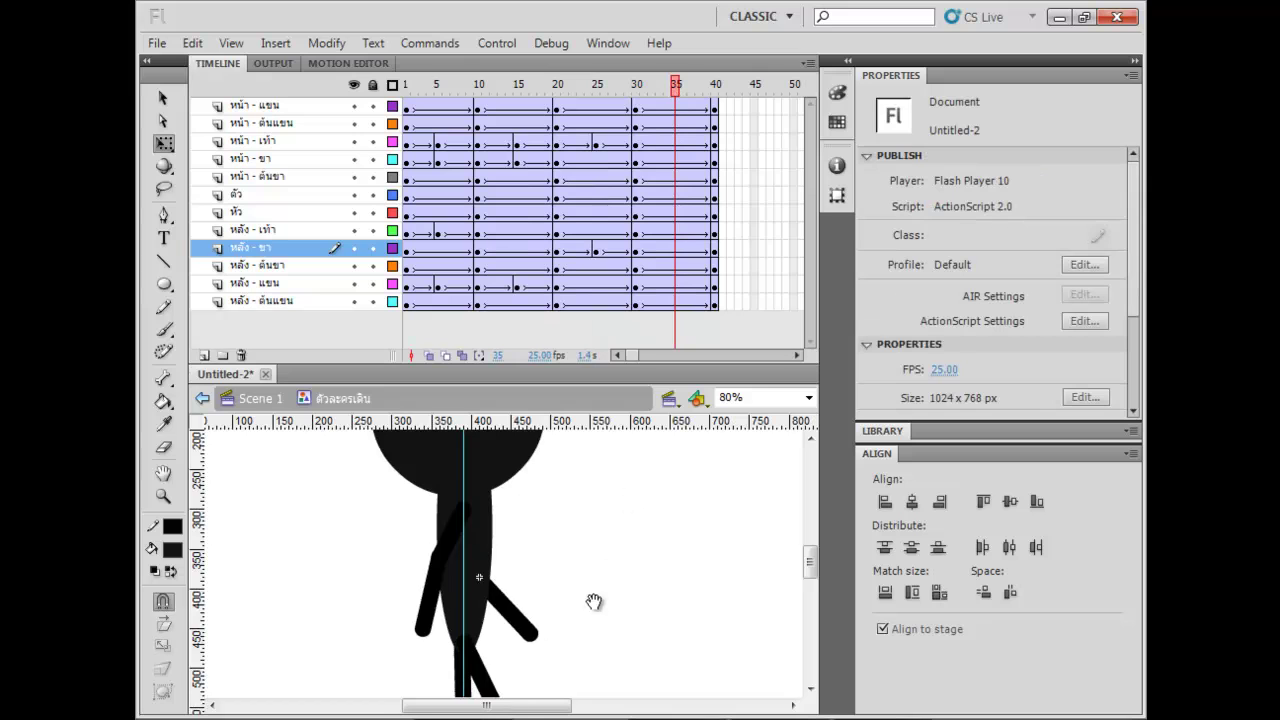
drag(594, 602, 592, 442)
drag(432, 614, 440, 620)
key(Left)
key(Left)
key(Left)
key(Left)
key(Down)
key(Down)
key(Left)
key(Left)
key(Left)
click(420, 670)
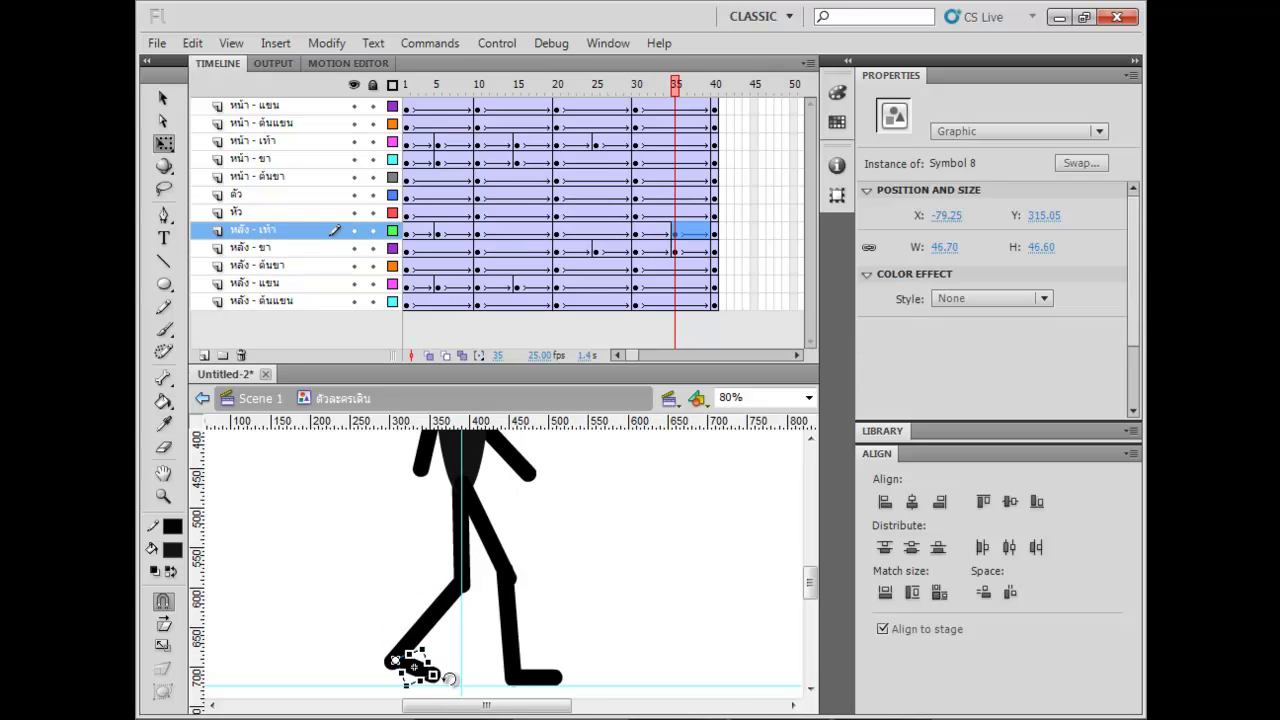
At frame 35, realign the front-layer lower and upper leg, and nudge the back-layer lower leg and its foot, the foot to X -81.75, Y 318.80.
click(515, 634)
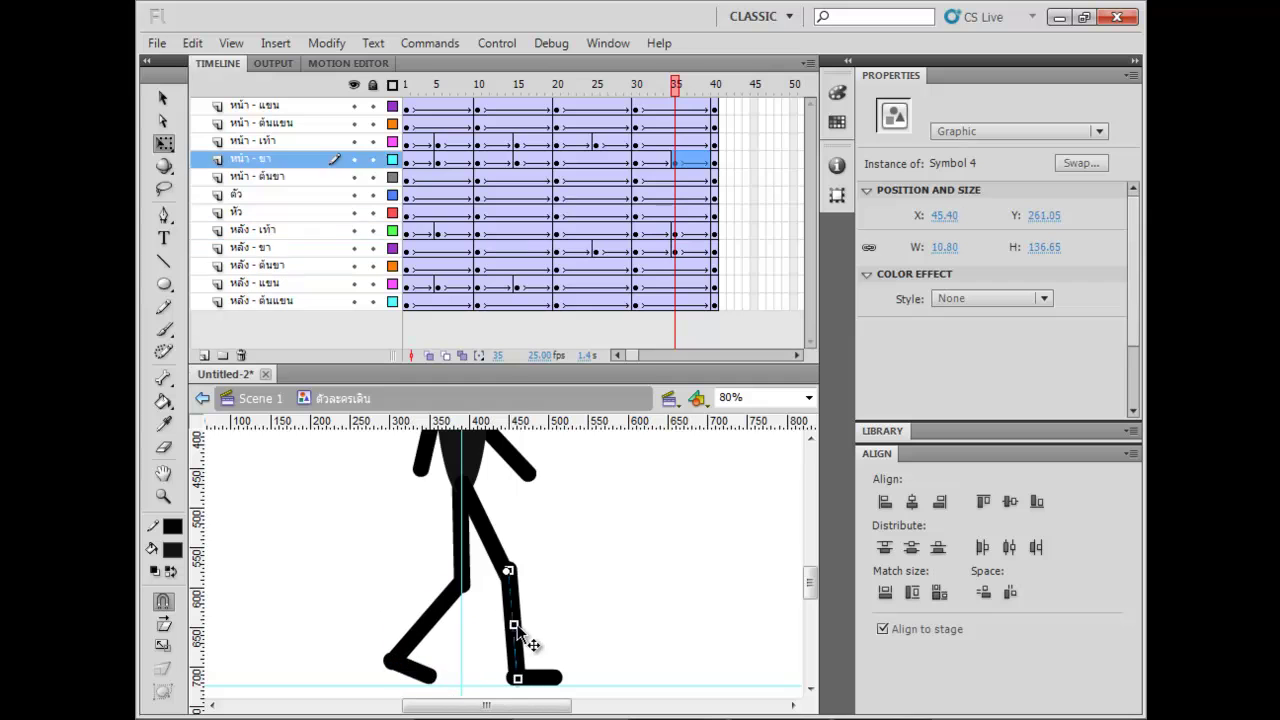
click(493, 528)
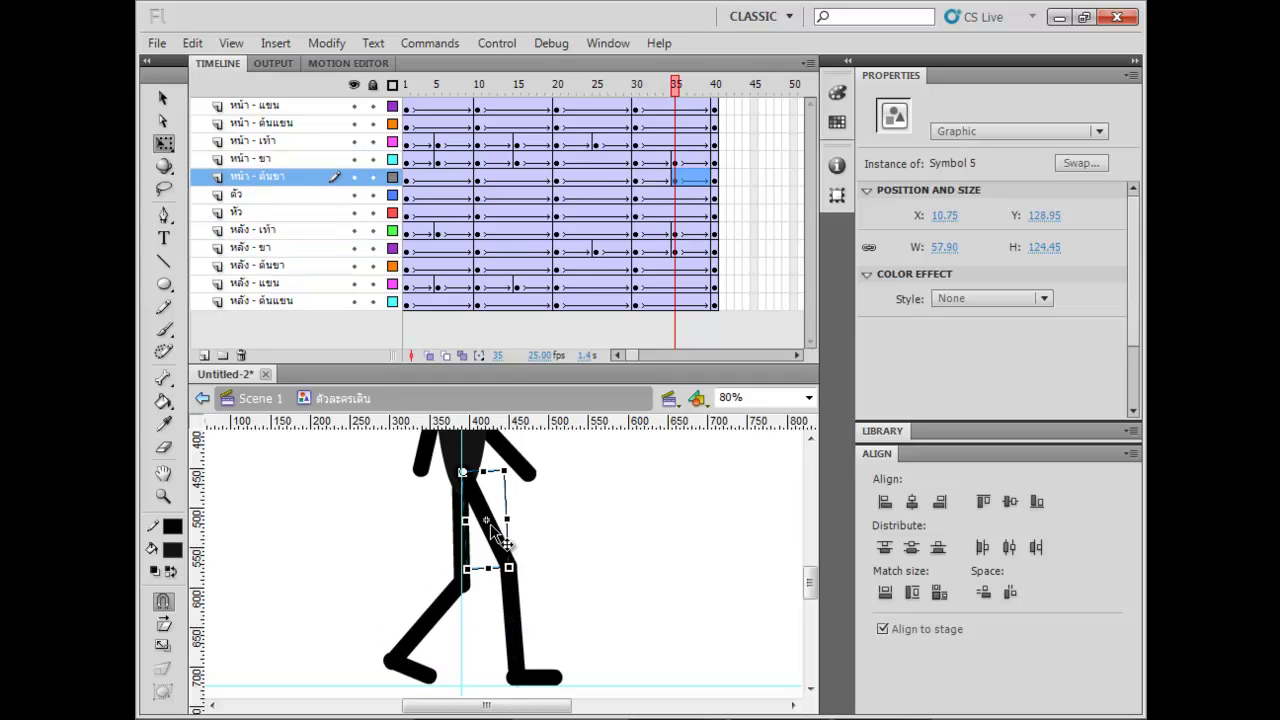
click(436, 617)
key(Right)
click(425, 676)
key(Right)
key(Right)
key(Down)
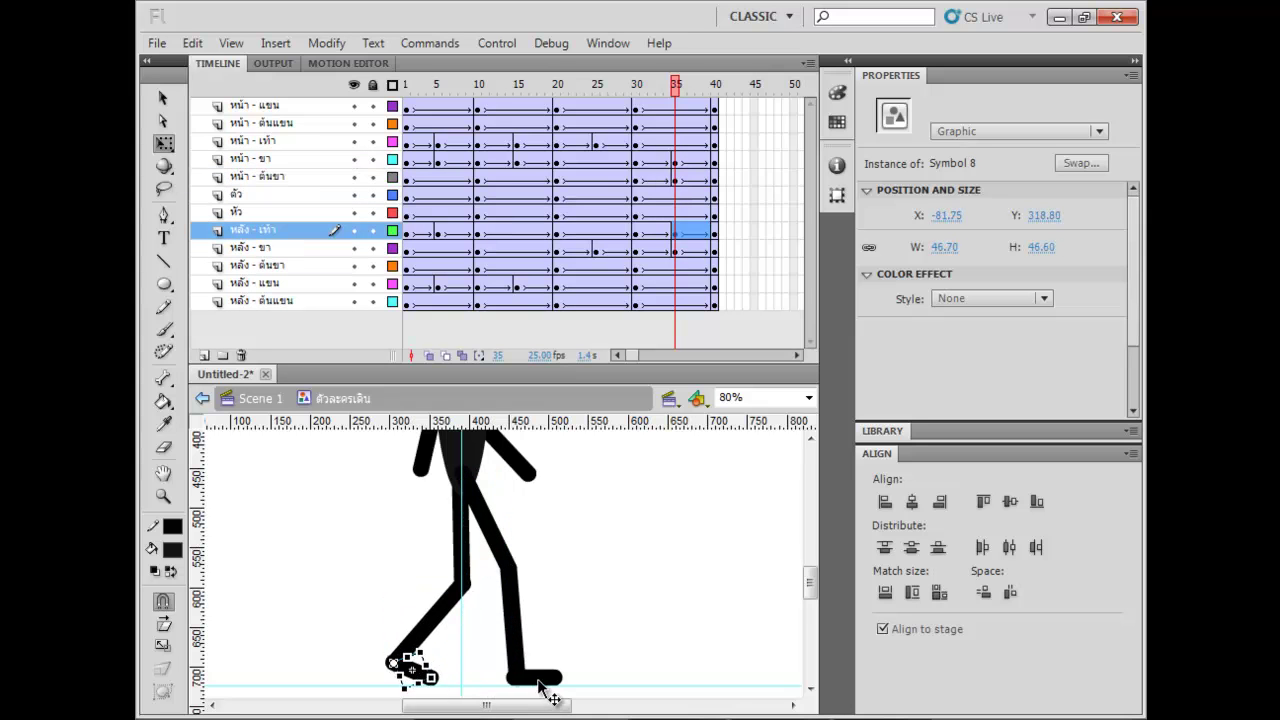
Adjust the front-layer foot at frame 35 so that it joins the ankle just above the ground guide.
click(543, 679)
drag(551, 678, 555, 686)
key(Up)
key(shift+Up)
key(Down)
key(Down)
key(Left)
click(618, 598)
scroll(620, 620, up, 4)
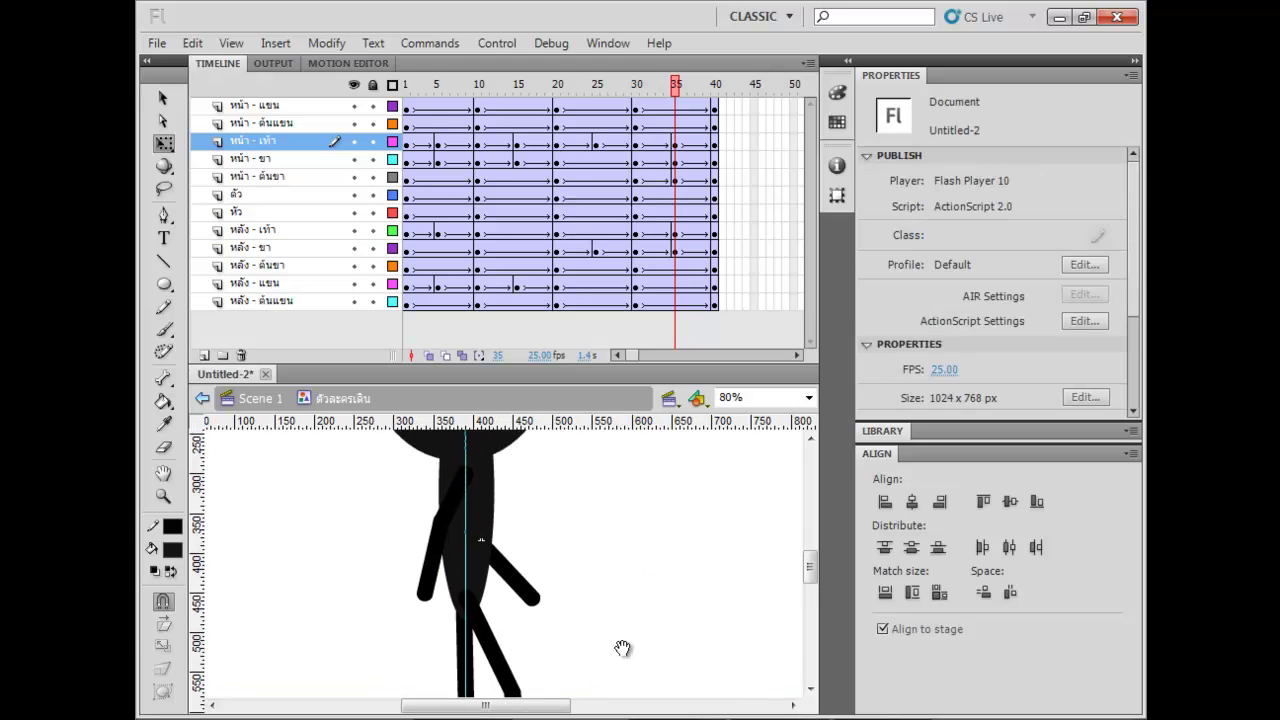
Test the movie again with the view scaled to show the whole figure and check the refined joints.
key(ctrl+Return)
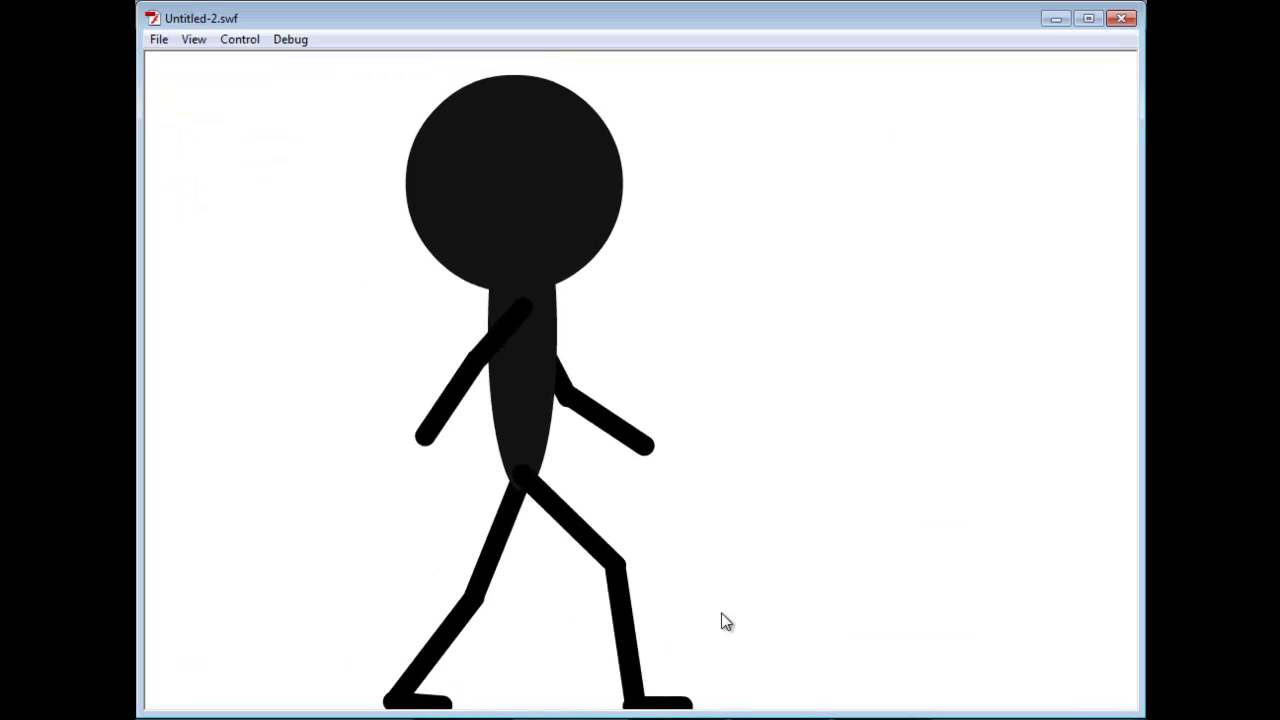
right_click(788, 415)
click(865, 113)
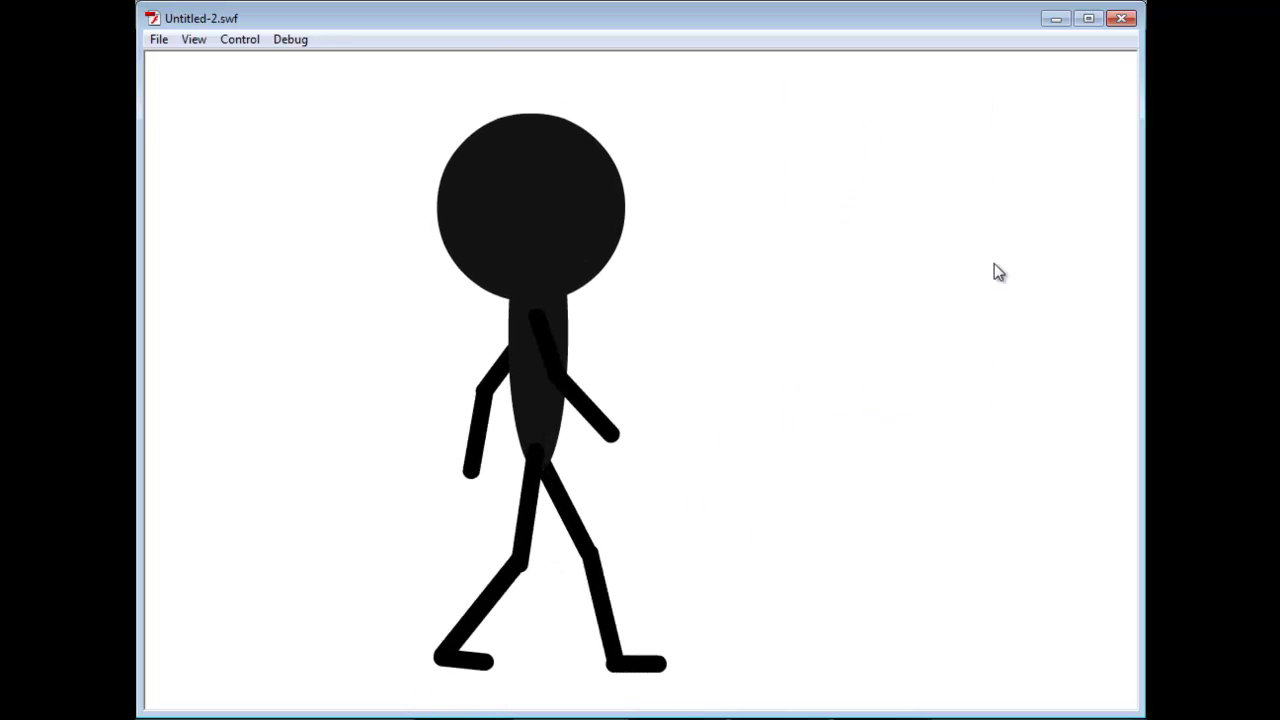
At frame 23, rejoin the front-layer foot to the ankle, placing it at X 0.35, Y 299.40.
click(1121, 19)
drag(600, 90, 581, 95)
key(ctrl+=)
key(space)
drag(648, 625, 623, 463)
drag(593, 621, 596, 546)
click(490, 578)
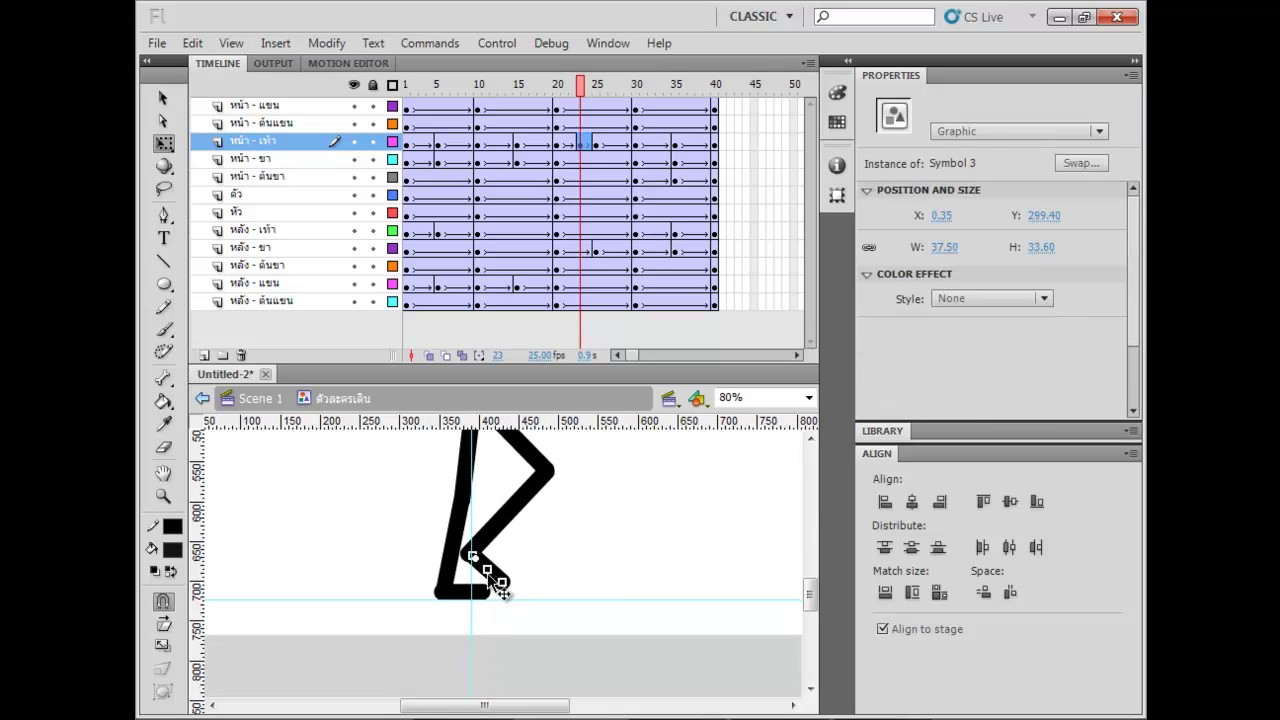
At frame 27, join the front-layer foot to the ankle and rotate it nearly flat at X 75.10, Y 326.80.
click(612, 87)
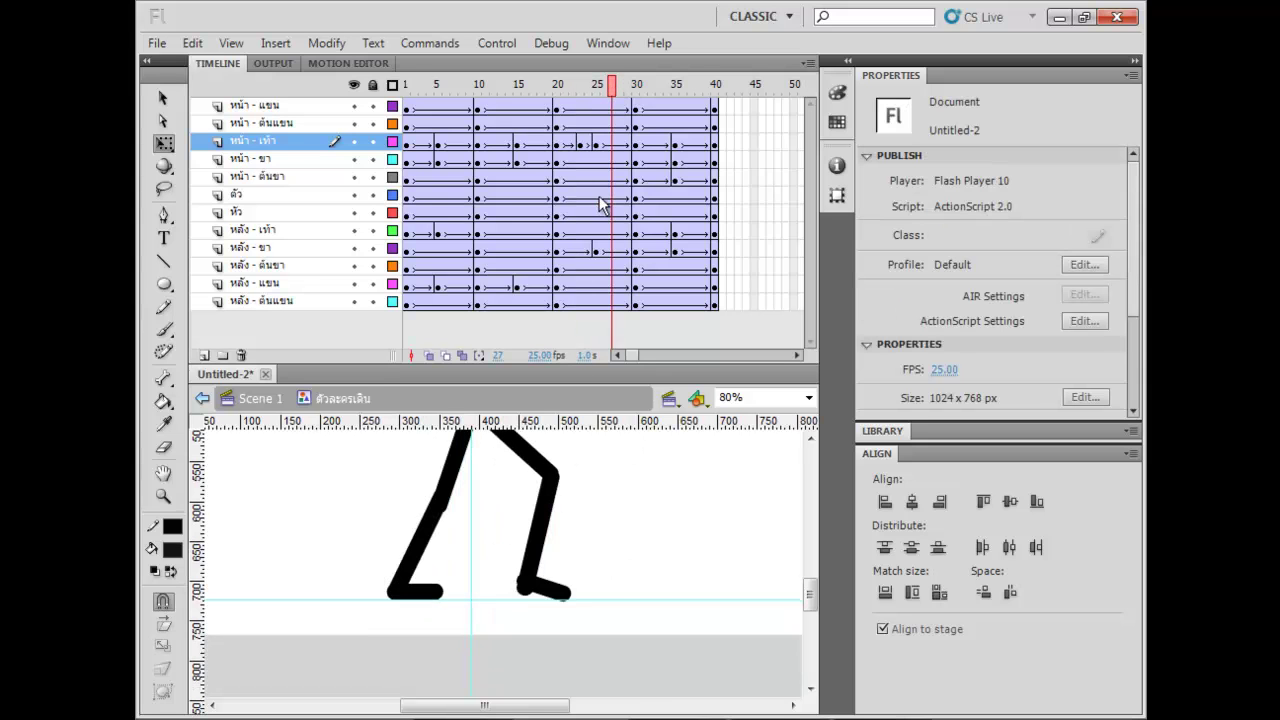
click(553, 600)
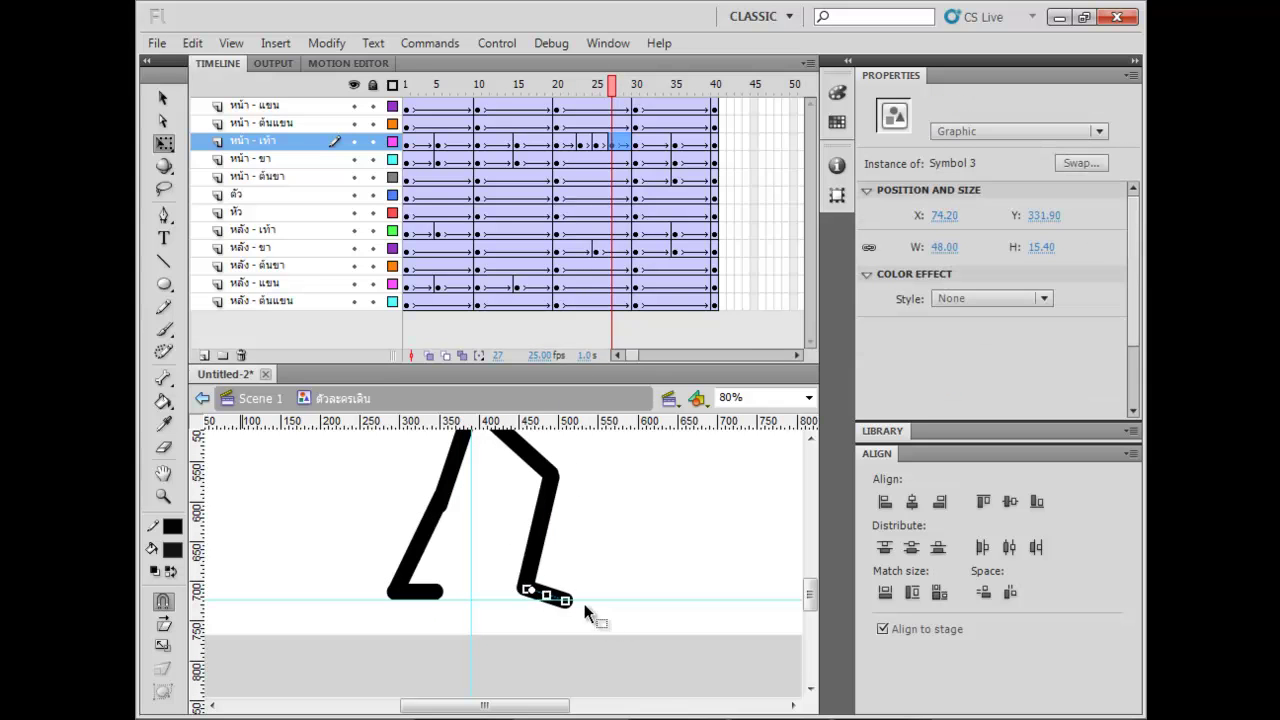
drag(583, 599, 599, 591)
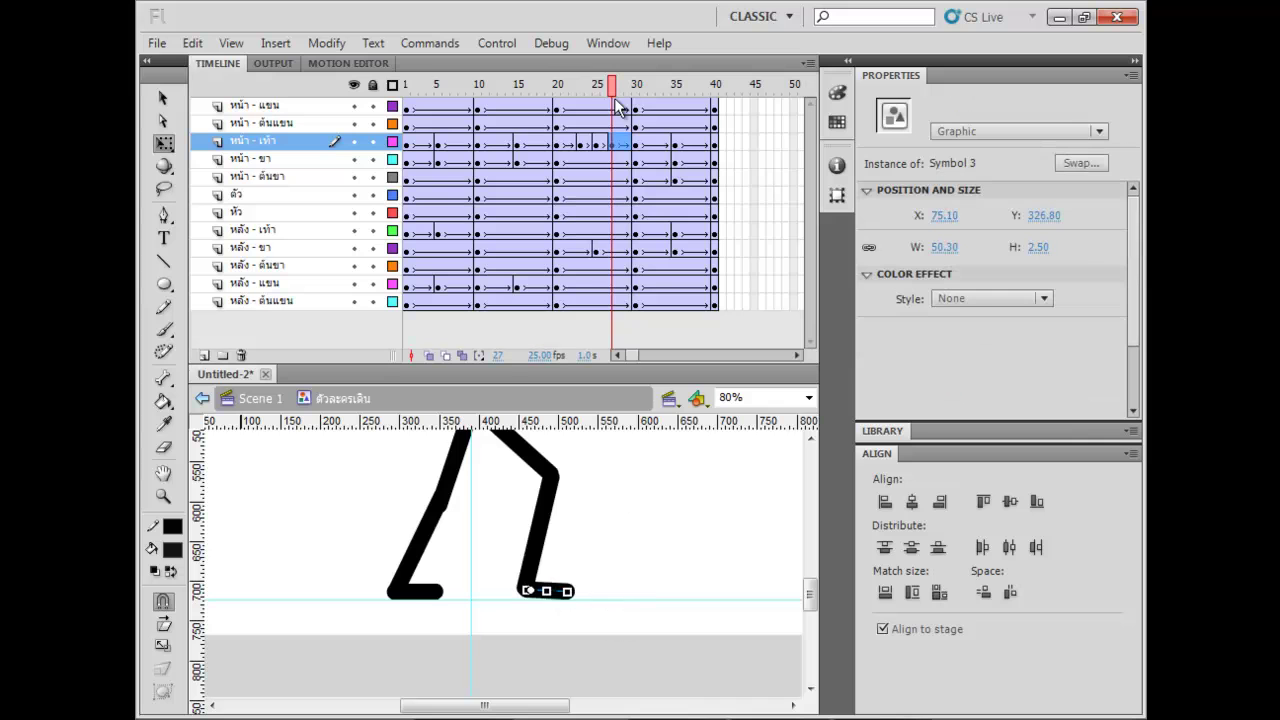
At frame 7, set the back-layer foot at X 58.75, Y 325.85 and the front-layer upper leg at X -28.95, Y 136.45.
click(651, 87)
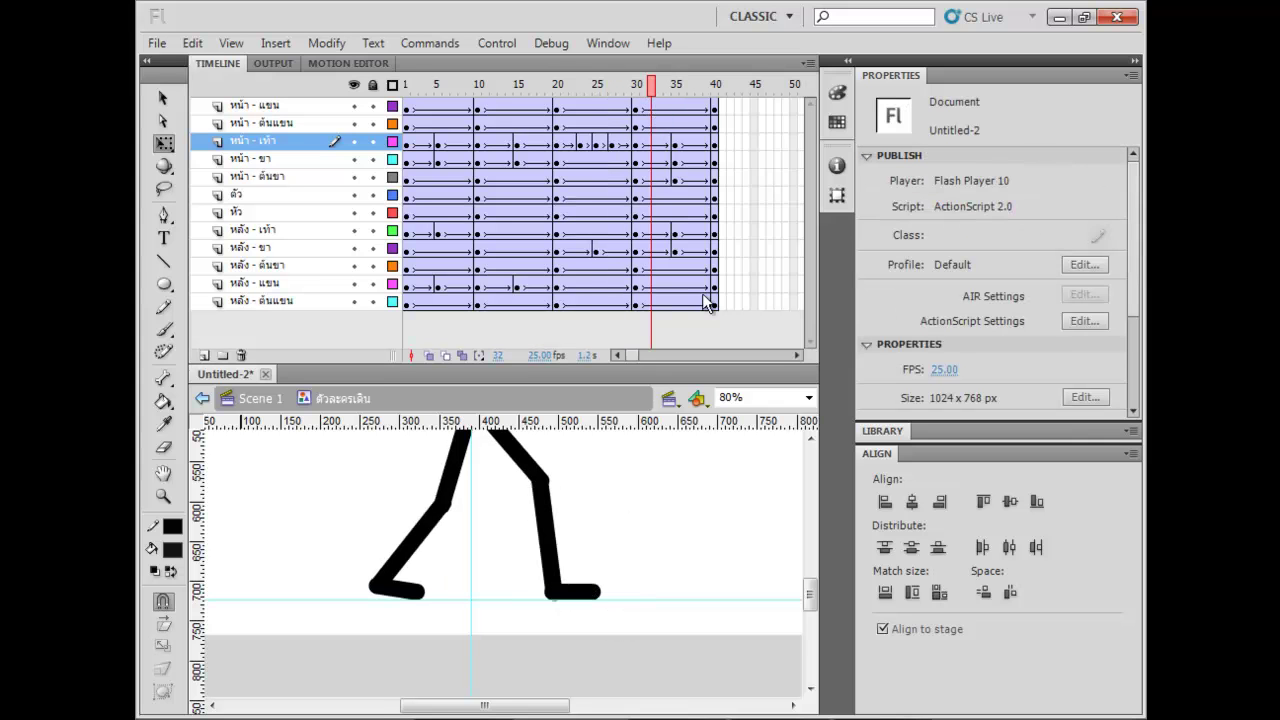
drag(678, 465, 680, 511)
click(691, 87)
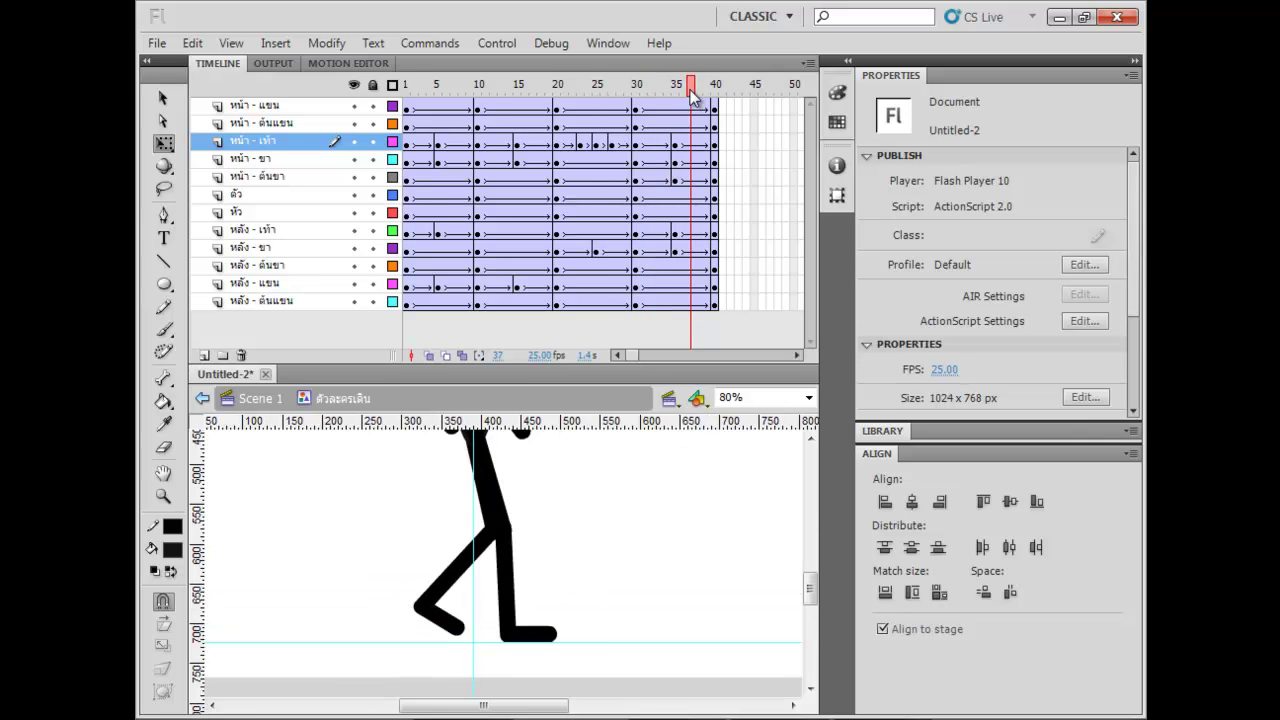
drag(623, 513, 620, 356)
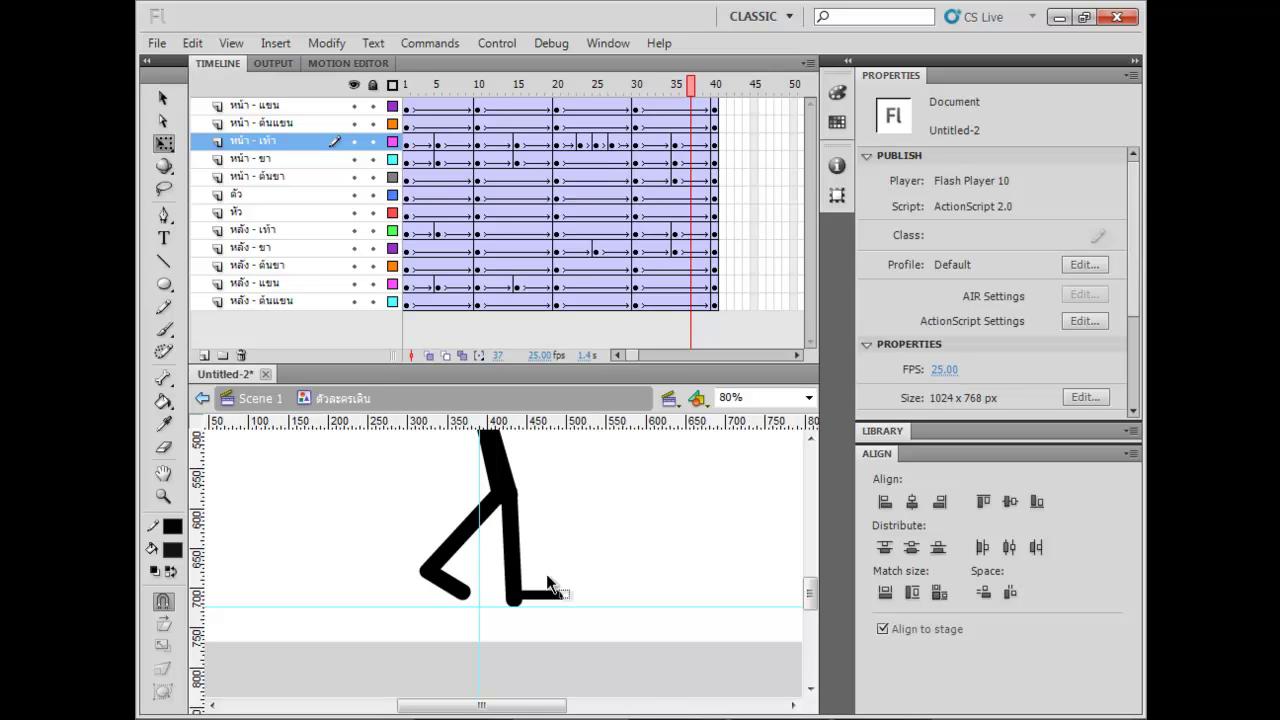
click(454, 87)
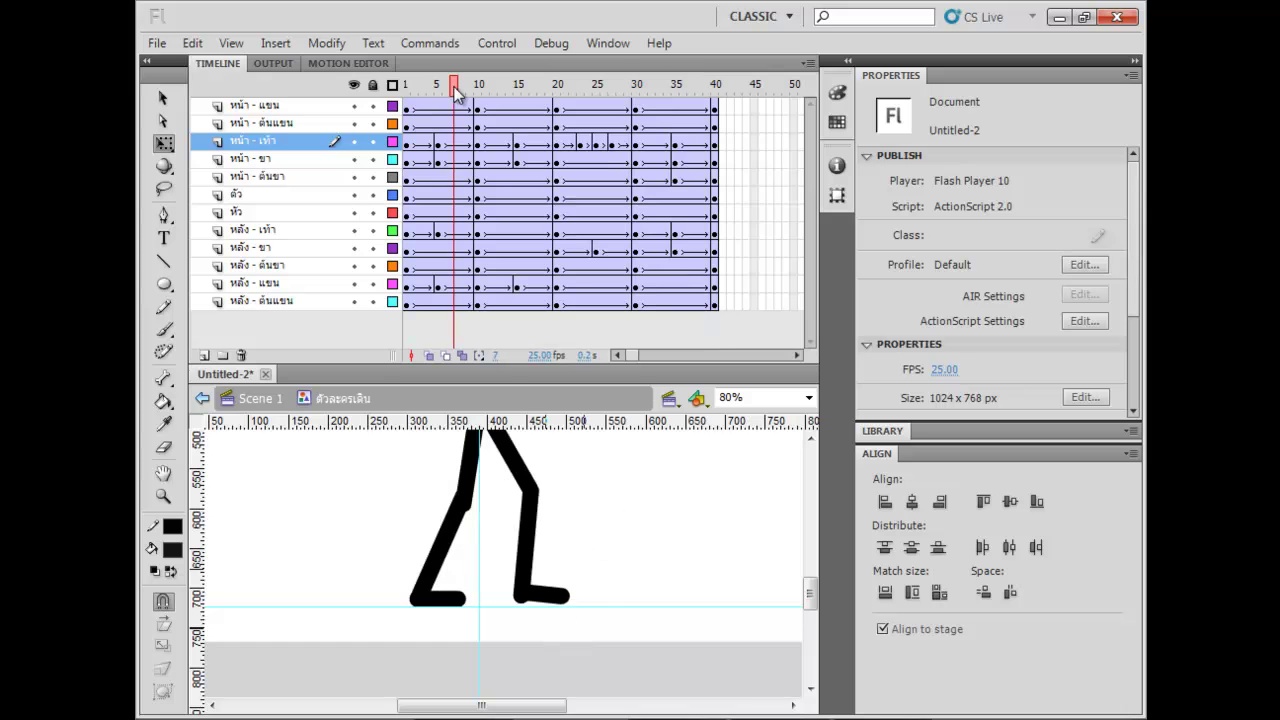
click(545, 603)
drag(549, 613, 542, 606)
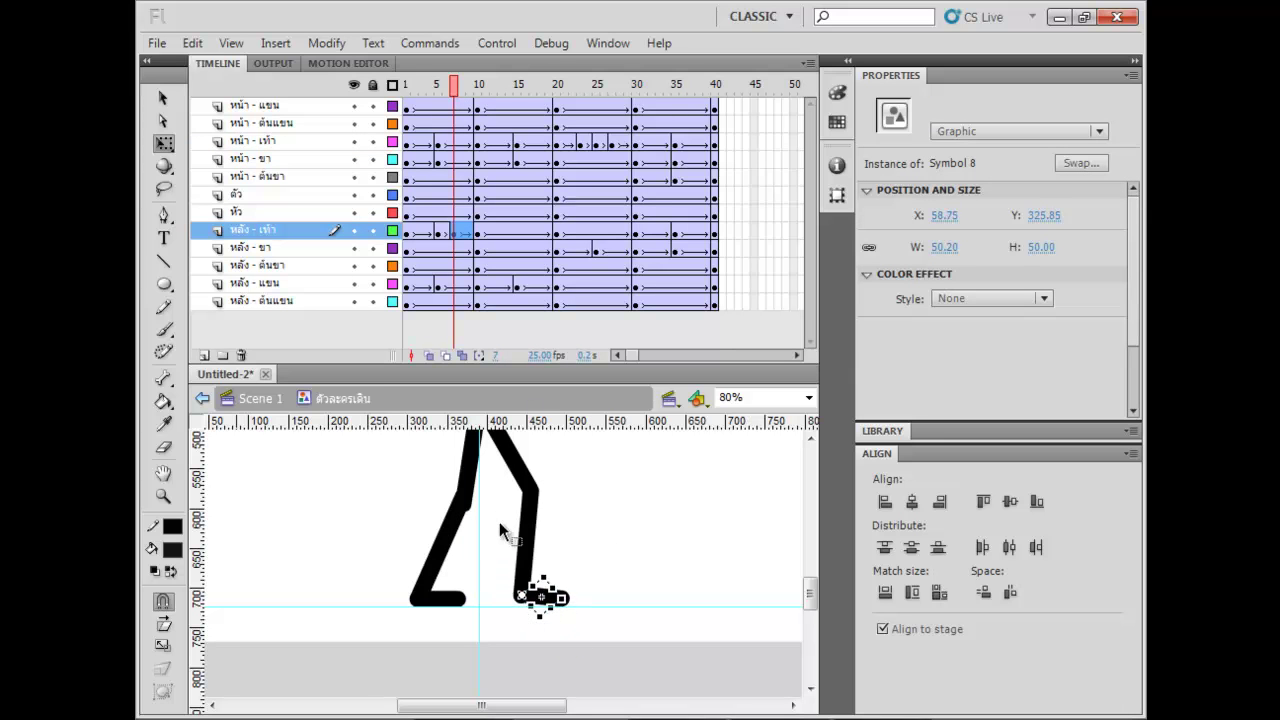
drag(496, 496, 491, 578)
click(466, 538)
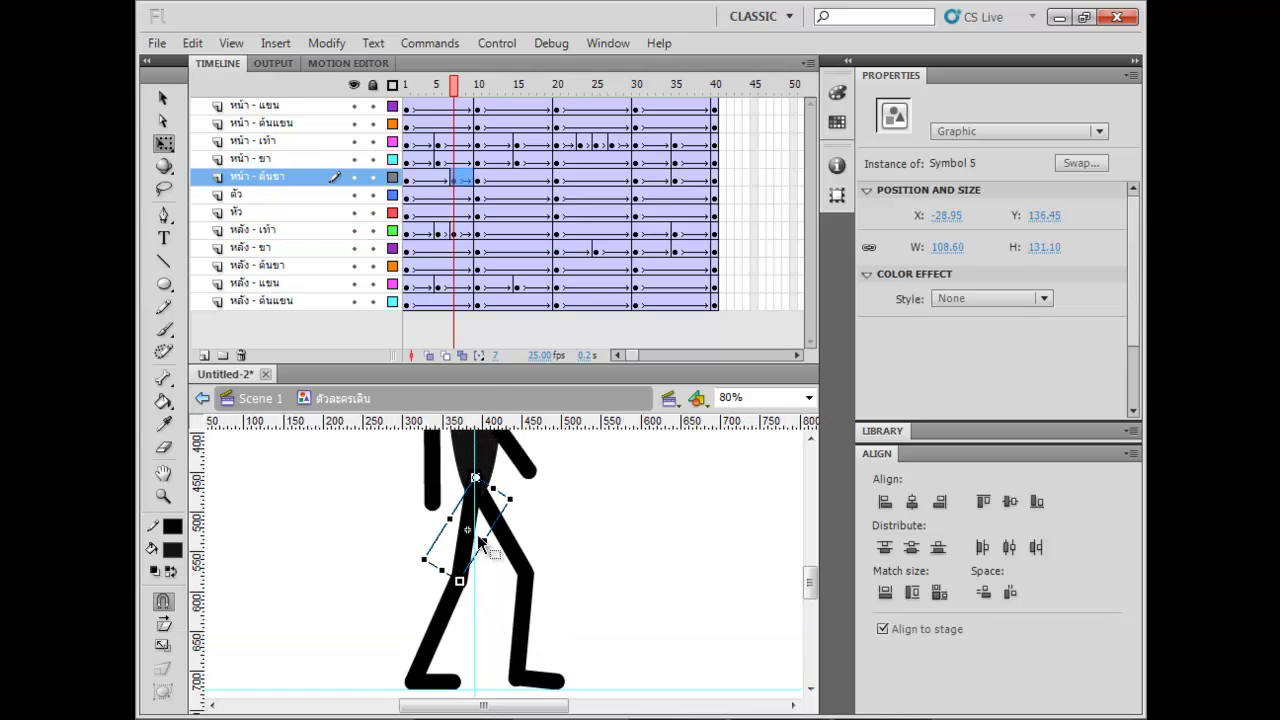
At frame 17, rejoin the front-layer lower leg to the knee at X -23.55, Y 234.20.
click(421, 86)
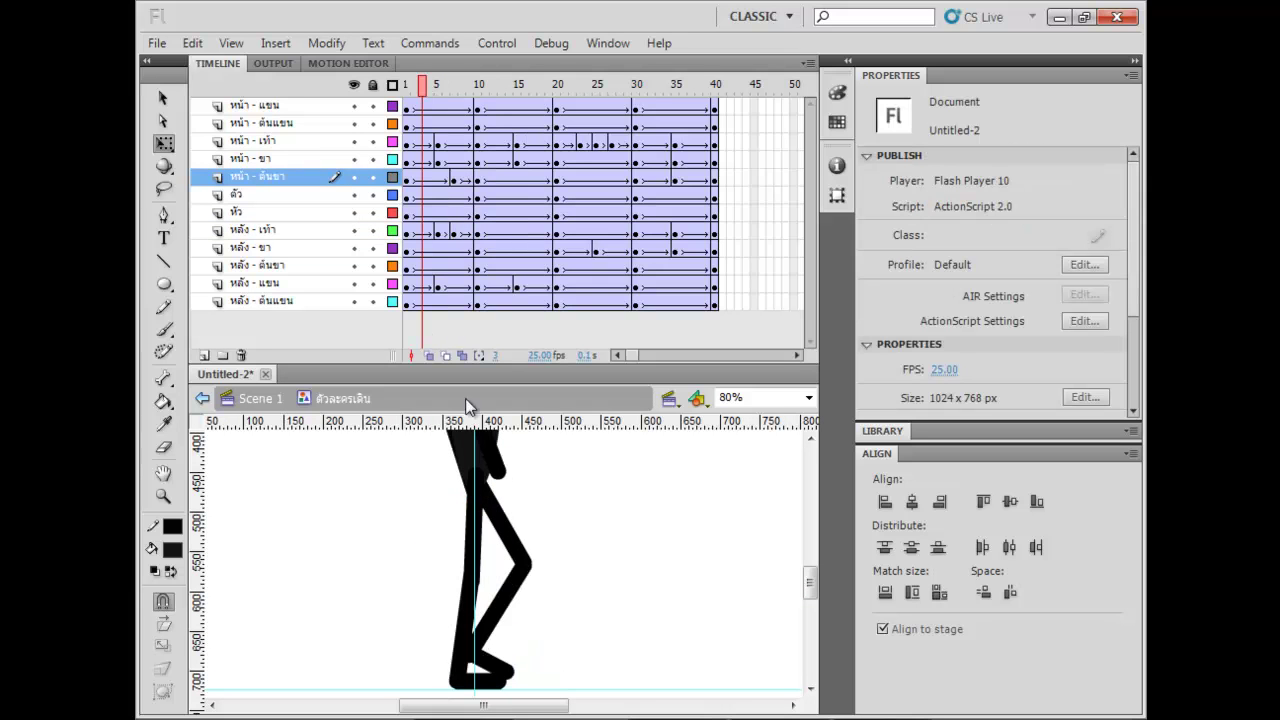
drag(437, 92, 537, 100)
click(467, 609)
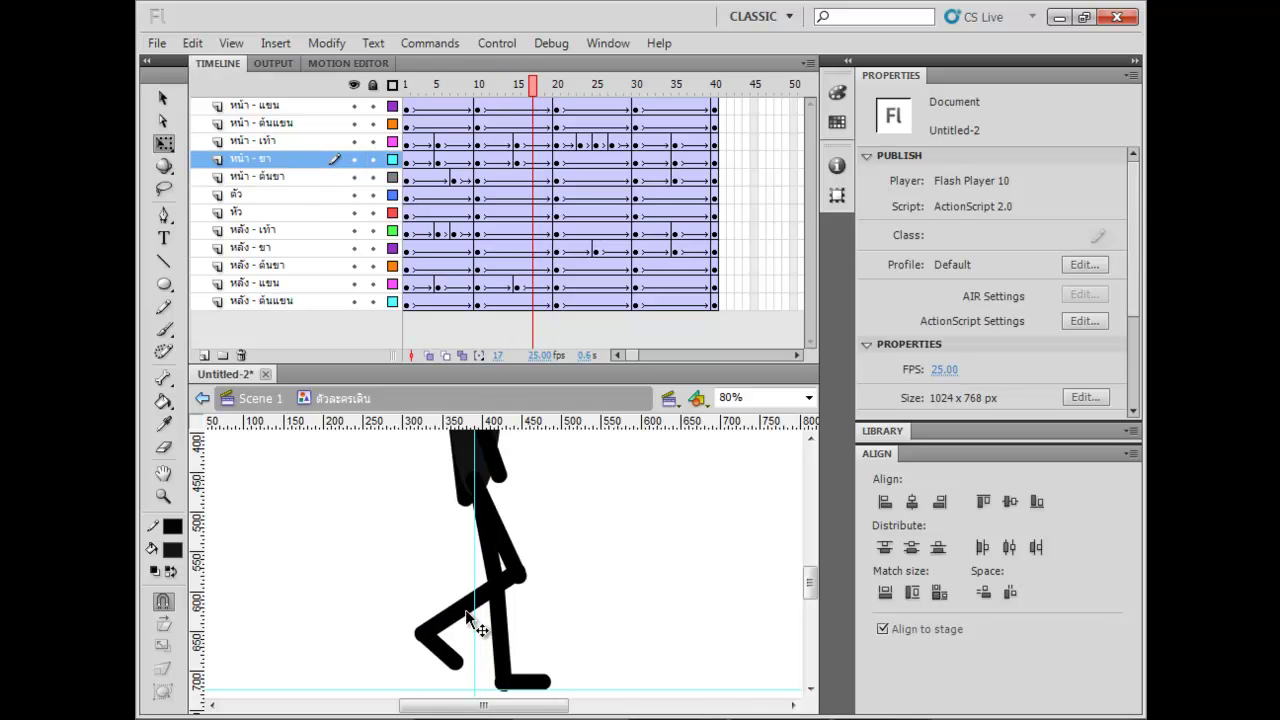
click(462, 622)
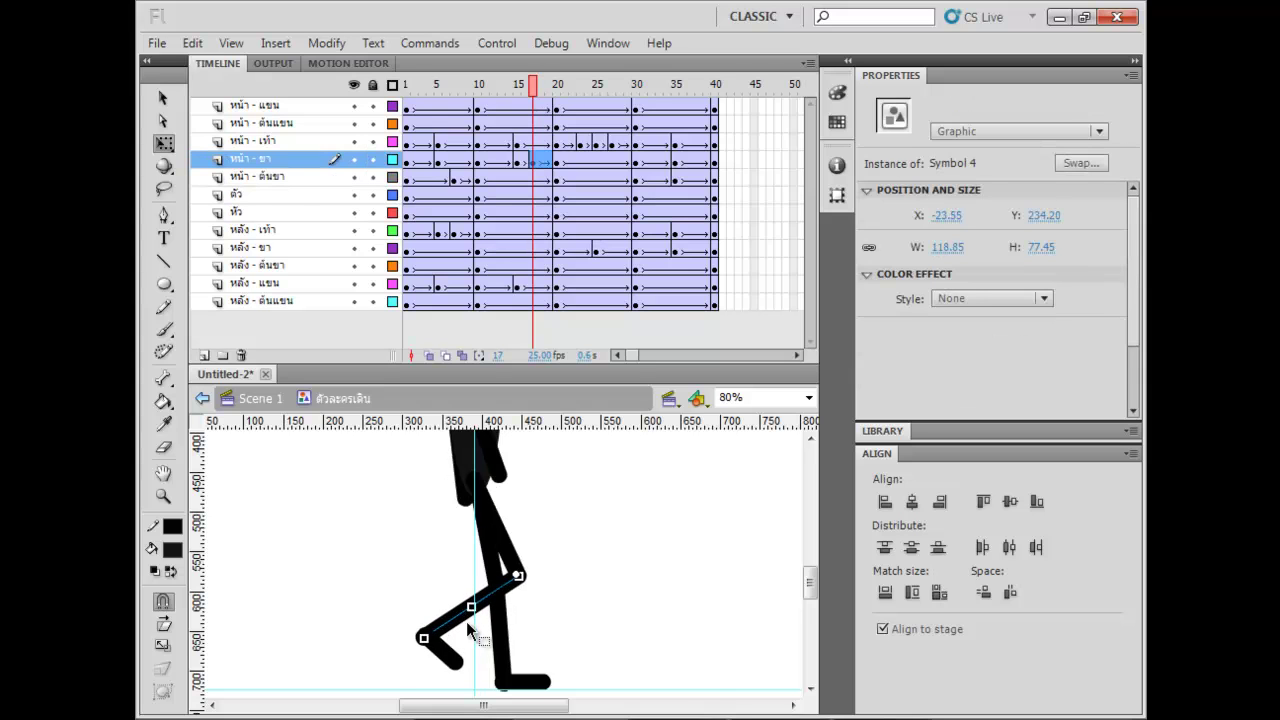
click(545, 632)
At frame 13, rejoin the front-layer lower leg to the knee at X -64.50, Y 262.55 and fit its foot to the ankle.
drag(531, 84, 501, 84)
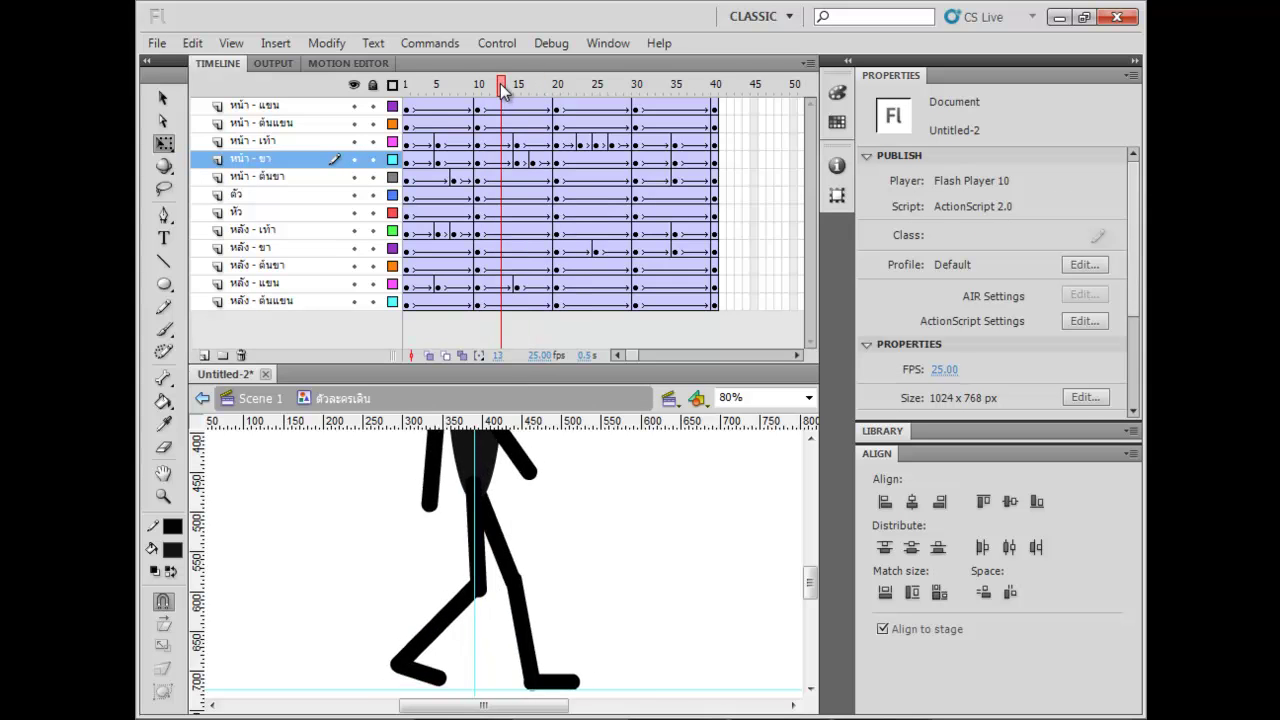
click(484, 577)
click(435, 635)
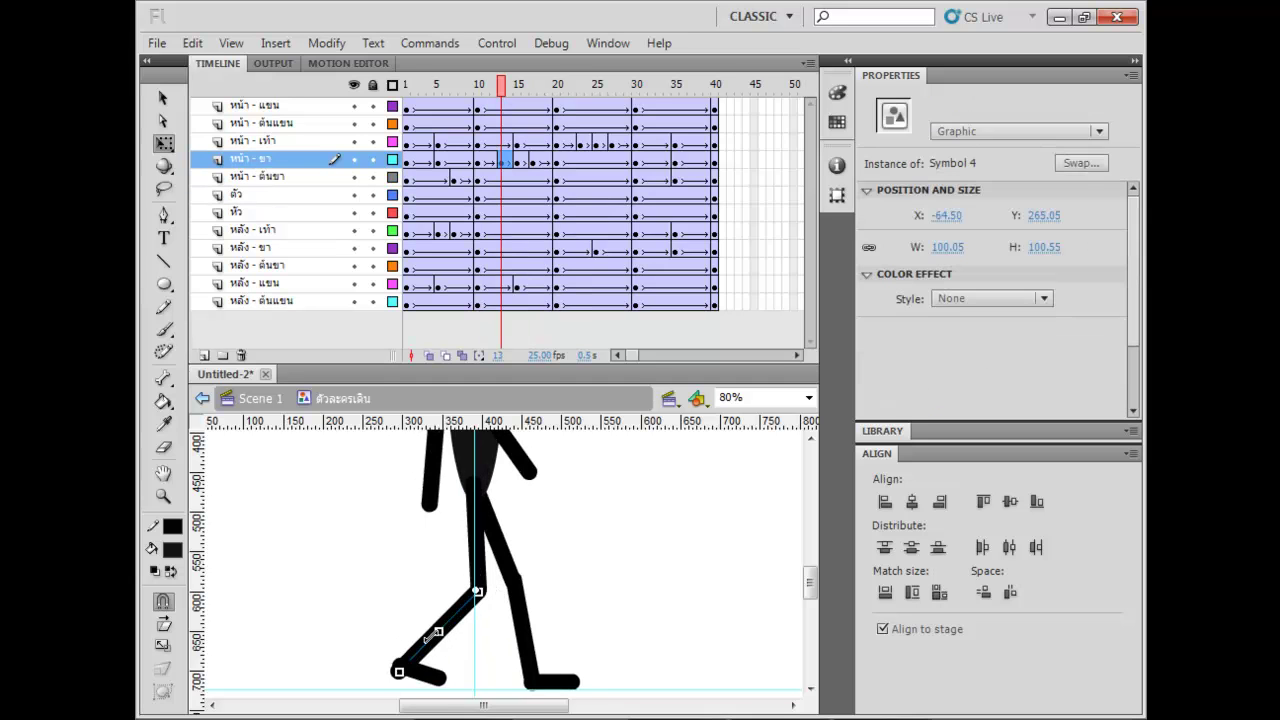
key(Down)
key(Down)
drag(396, 679, 387, 685)
key(ctrl+z)
click(436, 684)
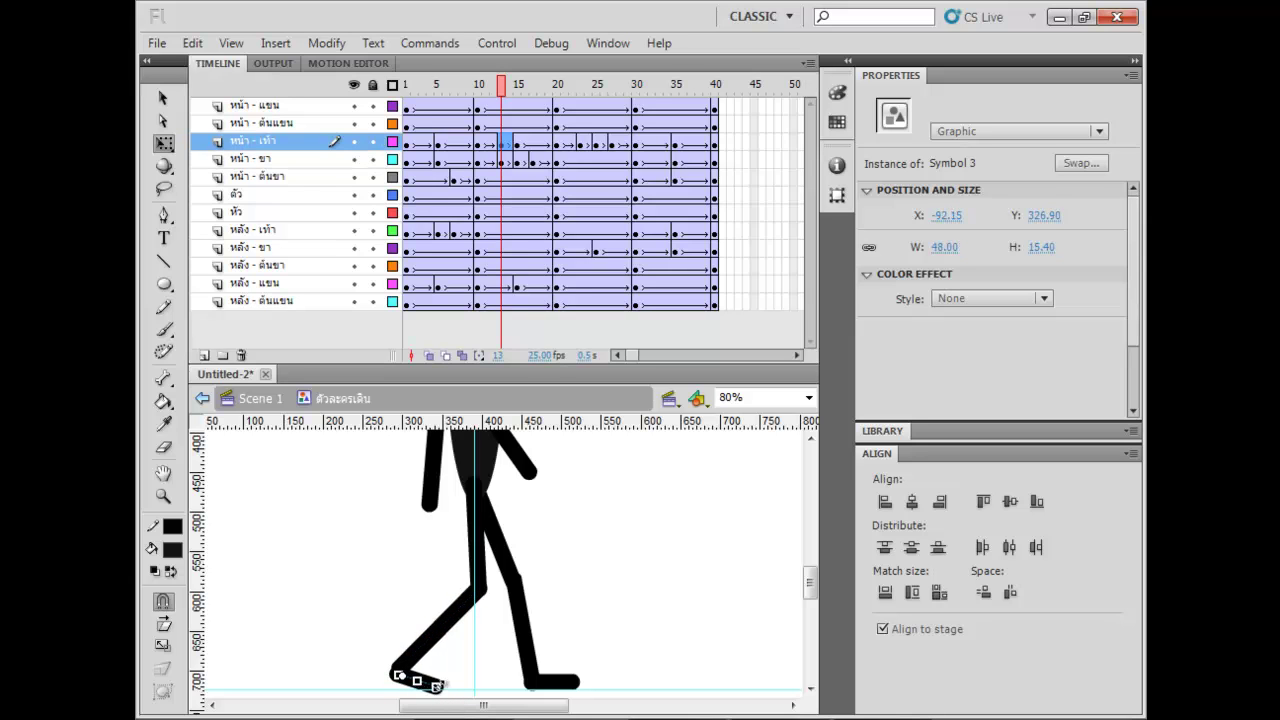
click(432, 638)
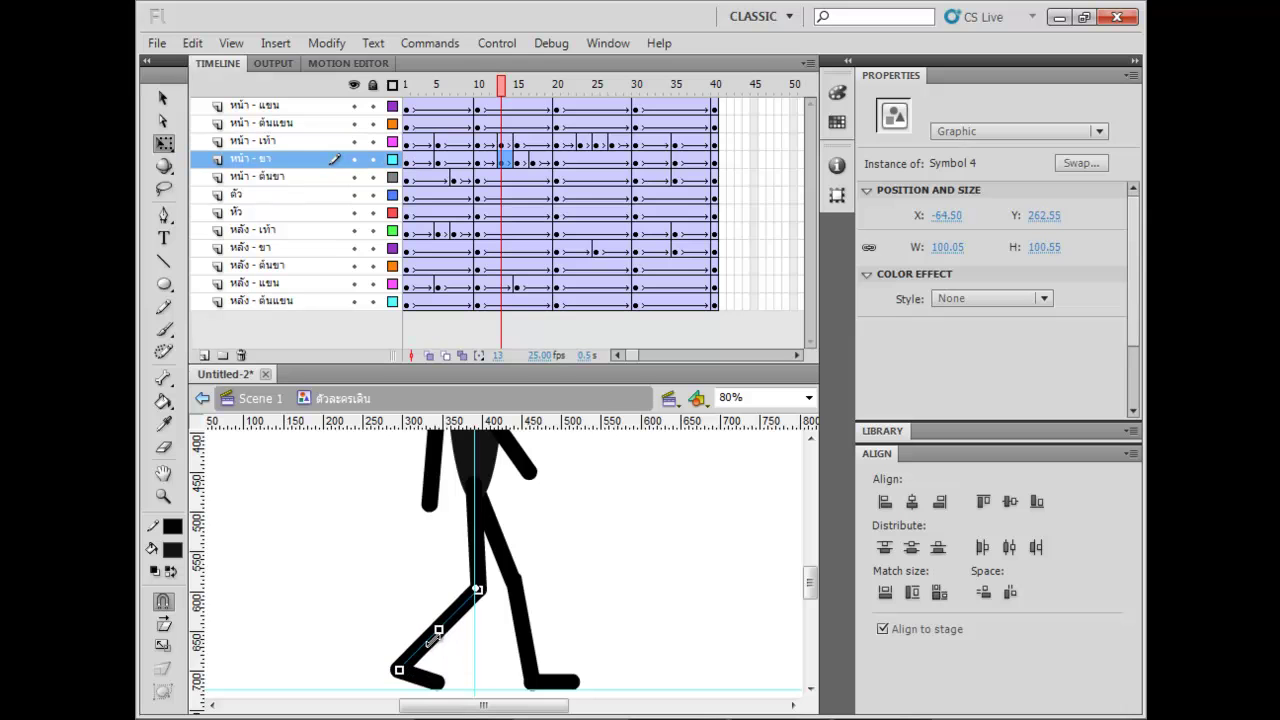
click(433, 679)
Play the timeline through and test the movie to check the corrected leg joints.
key(Return)
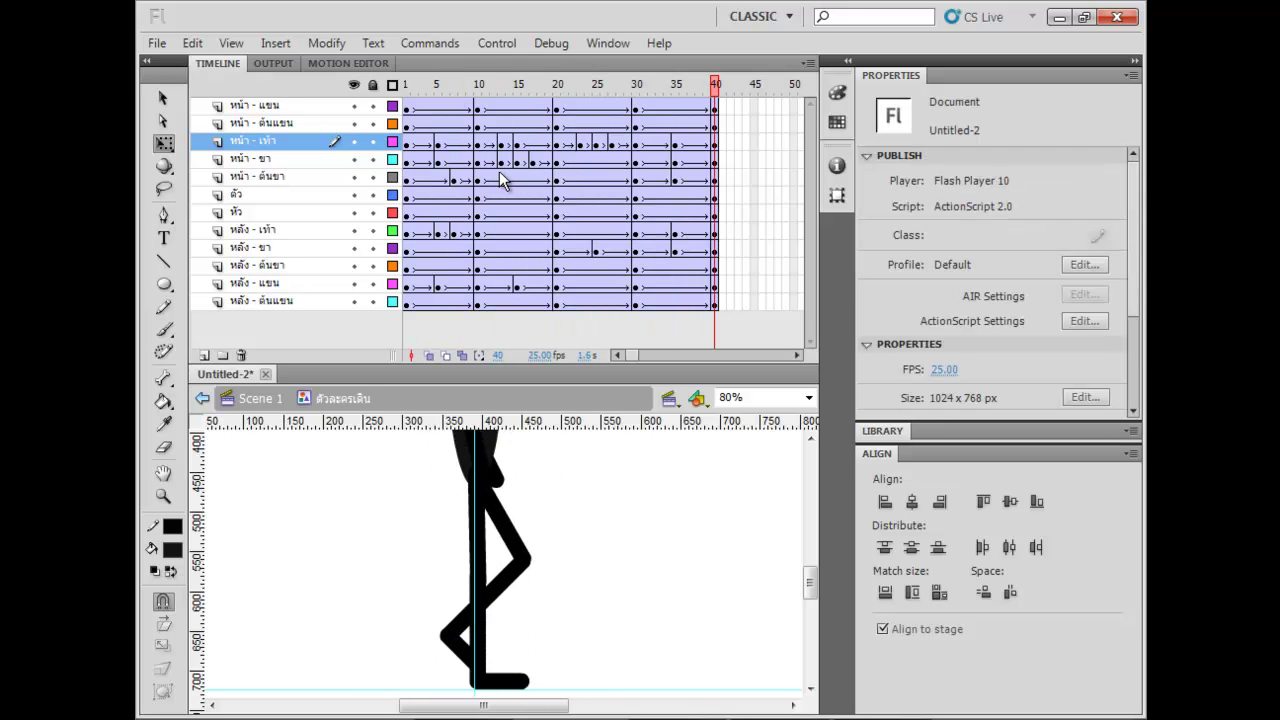
key(ctrl+Return)
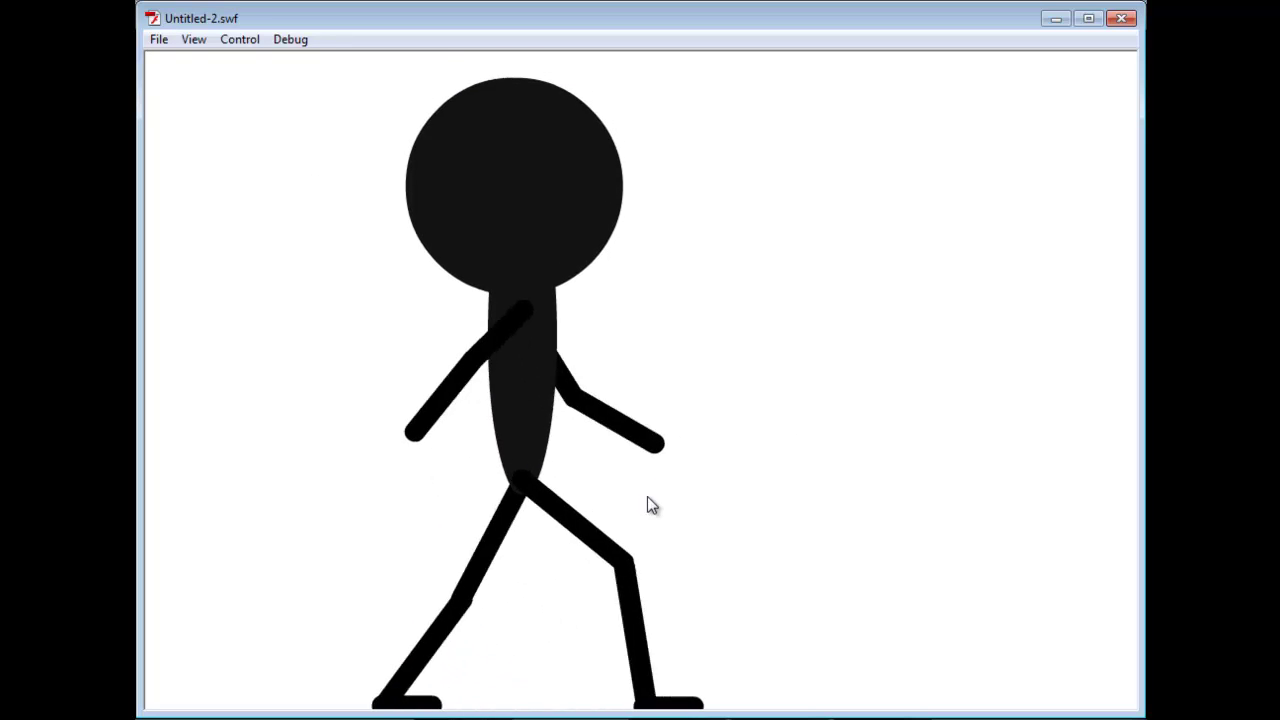
click(1121, 18)
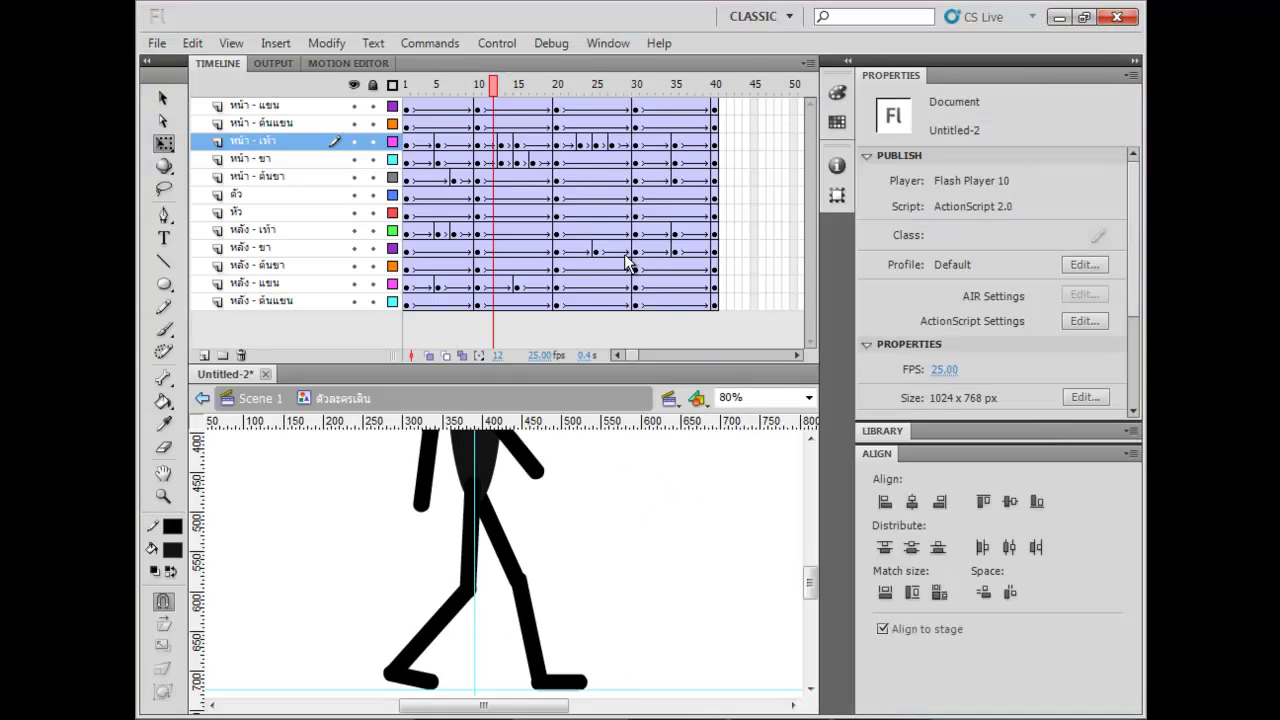
Lower the head on its own layer to Y -188.80 at frame 10 and Y -185.05 at frame 30.
drag(555, 507, 536, 665)
drag(566, 537, 583, 652)
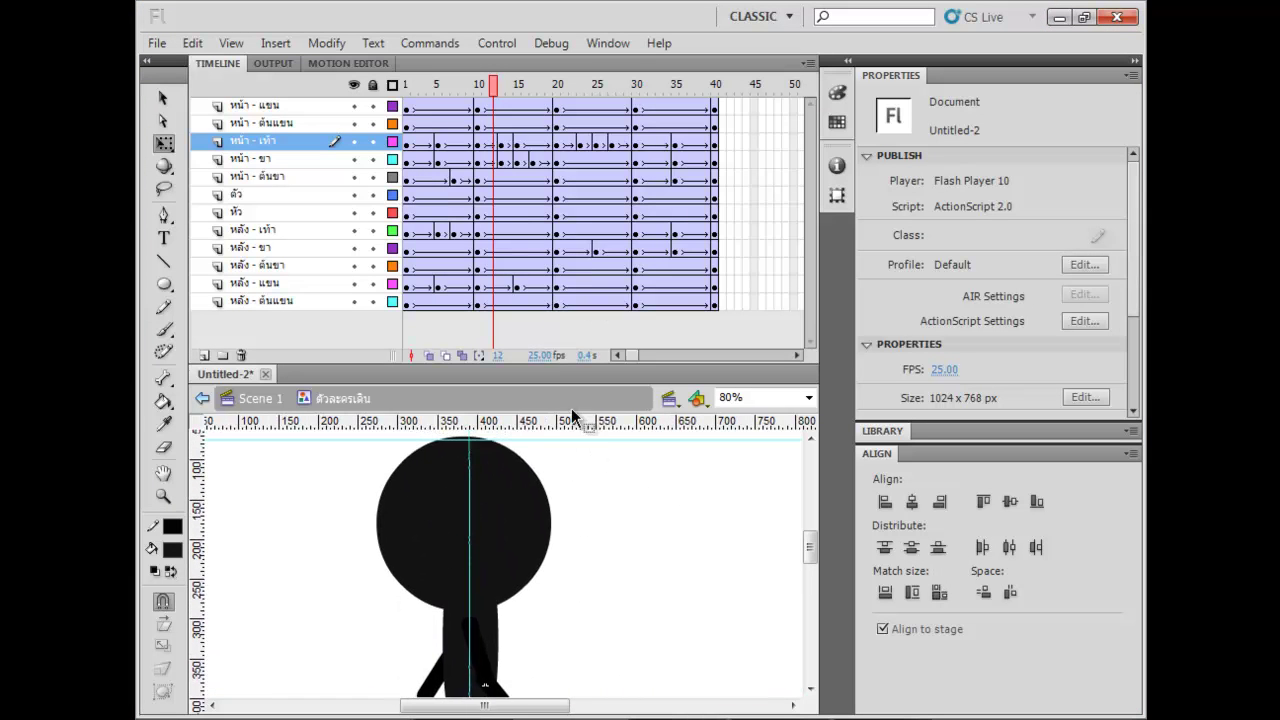
mouse_move(478, 88)
mouse_down()
mouse_move(453, 90)
mouse_move(493, 92)
mouse_move(478, 96)
mouse_up()
click(541, 512)
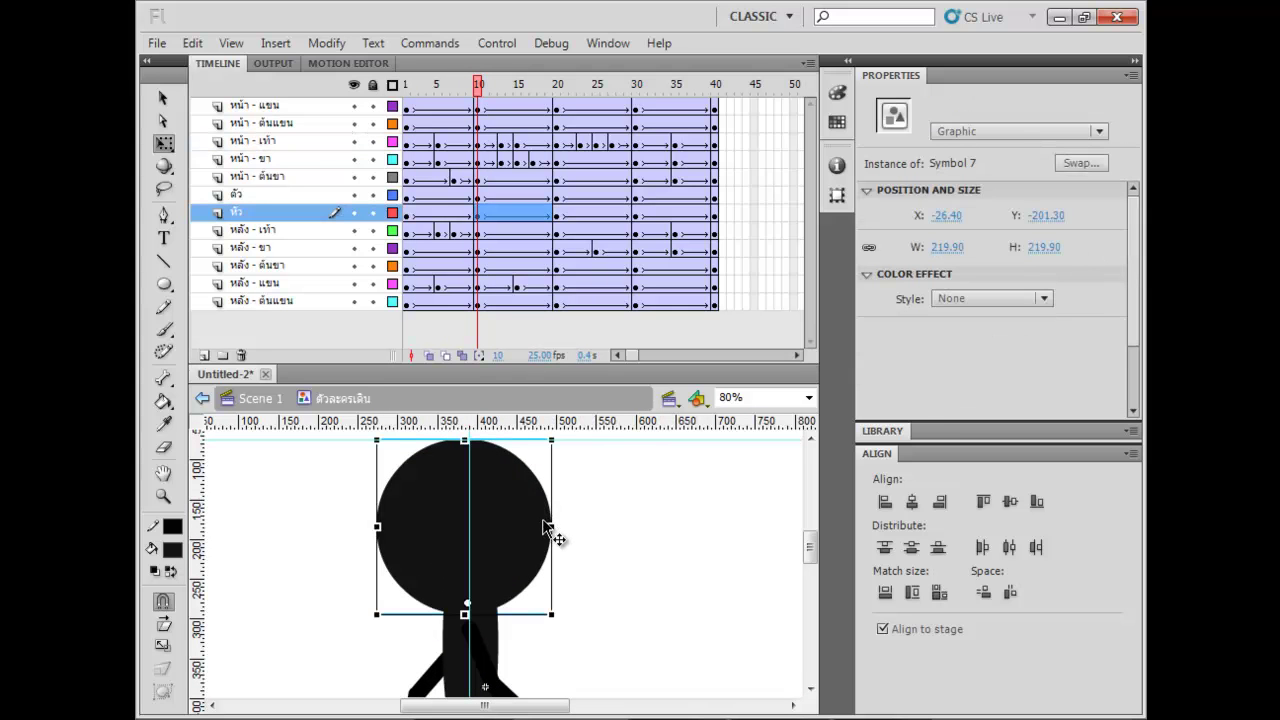
key(shift+Down)
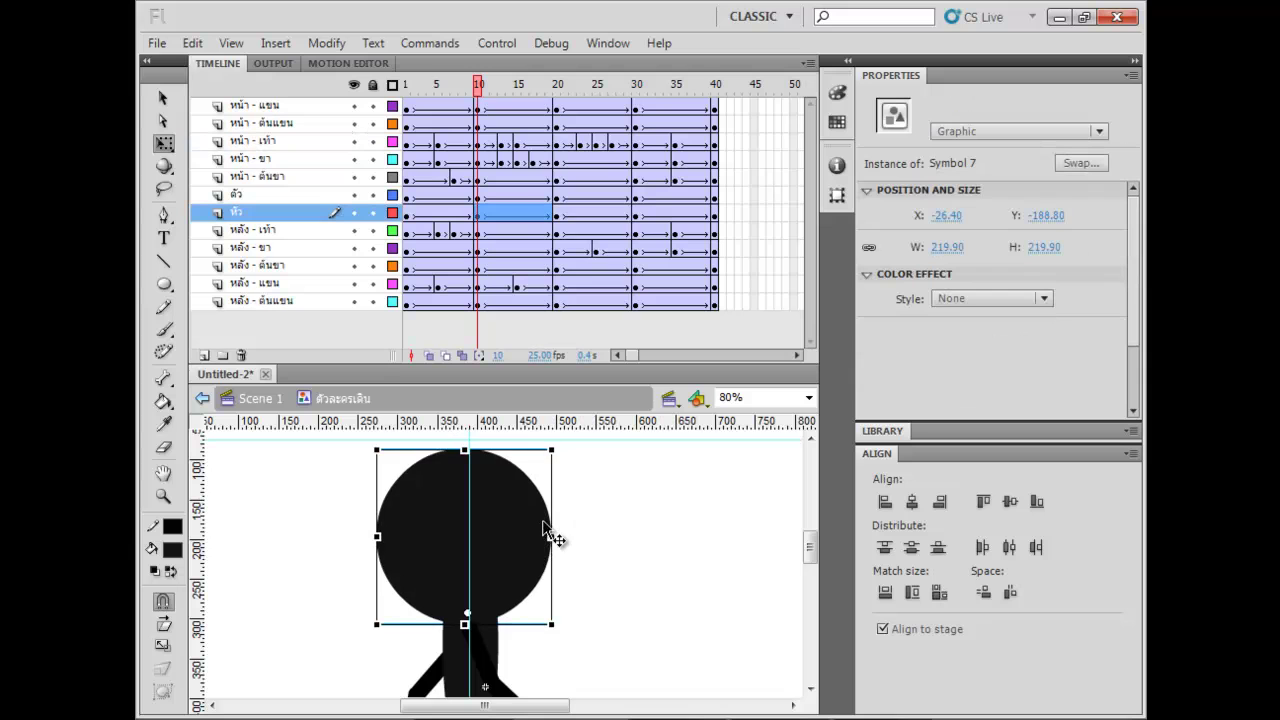
click(558, 88)
click(636, 88)
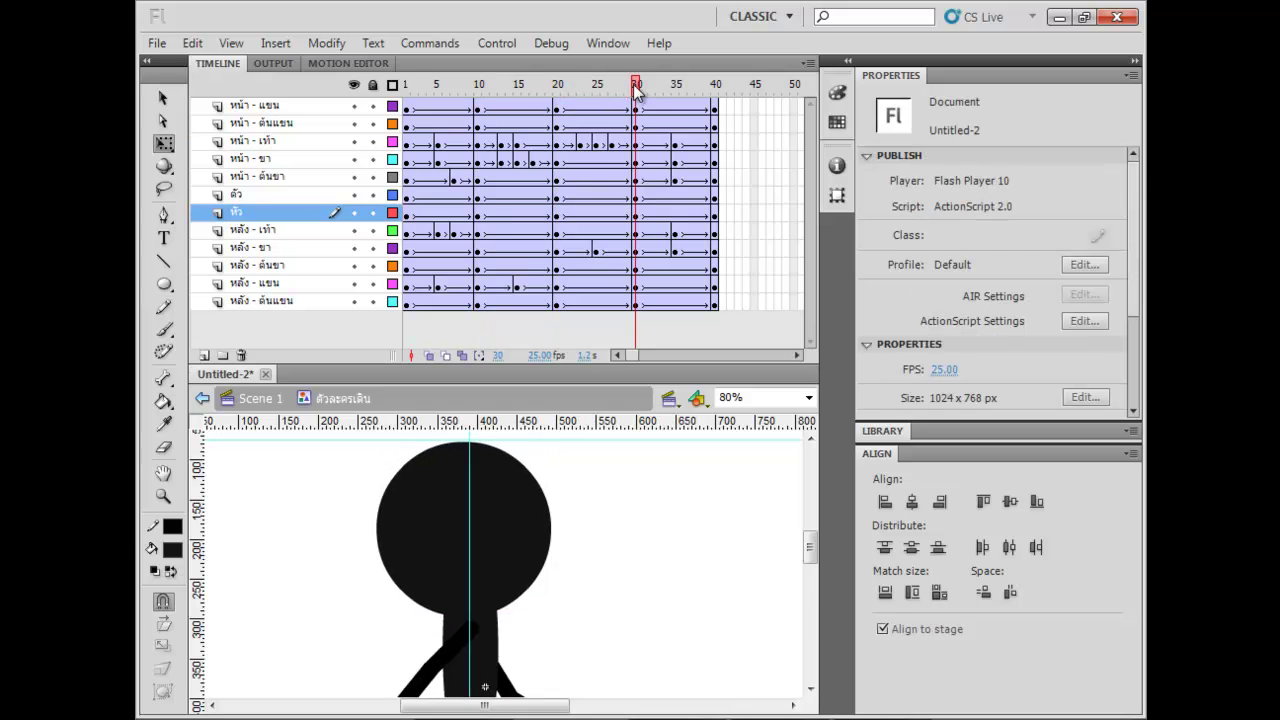
click(523, 486)
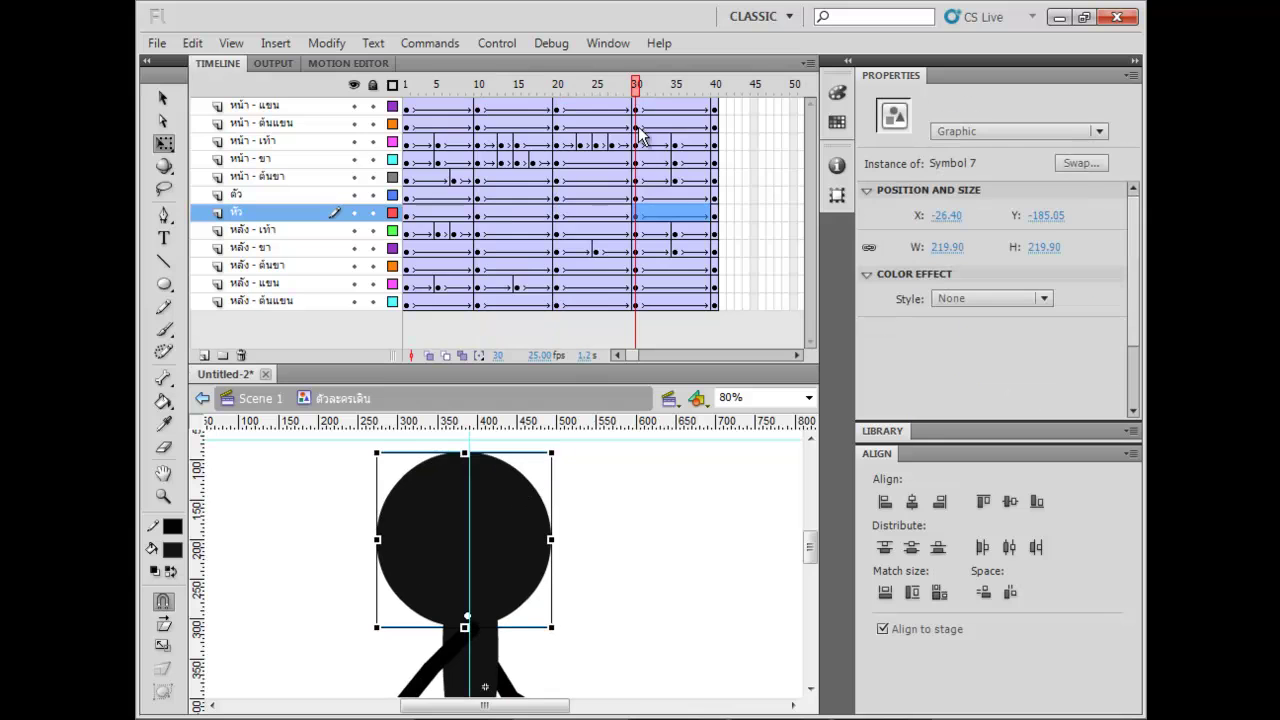
Test the movie with the view scaled to Show All and check how the head moves with the body.
key(ctrl+Return)
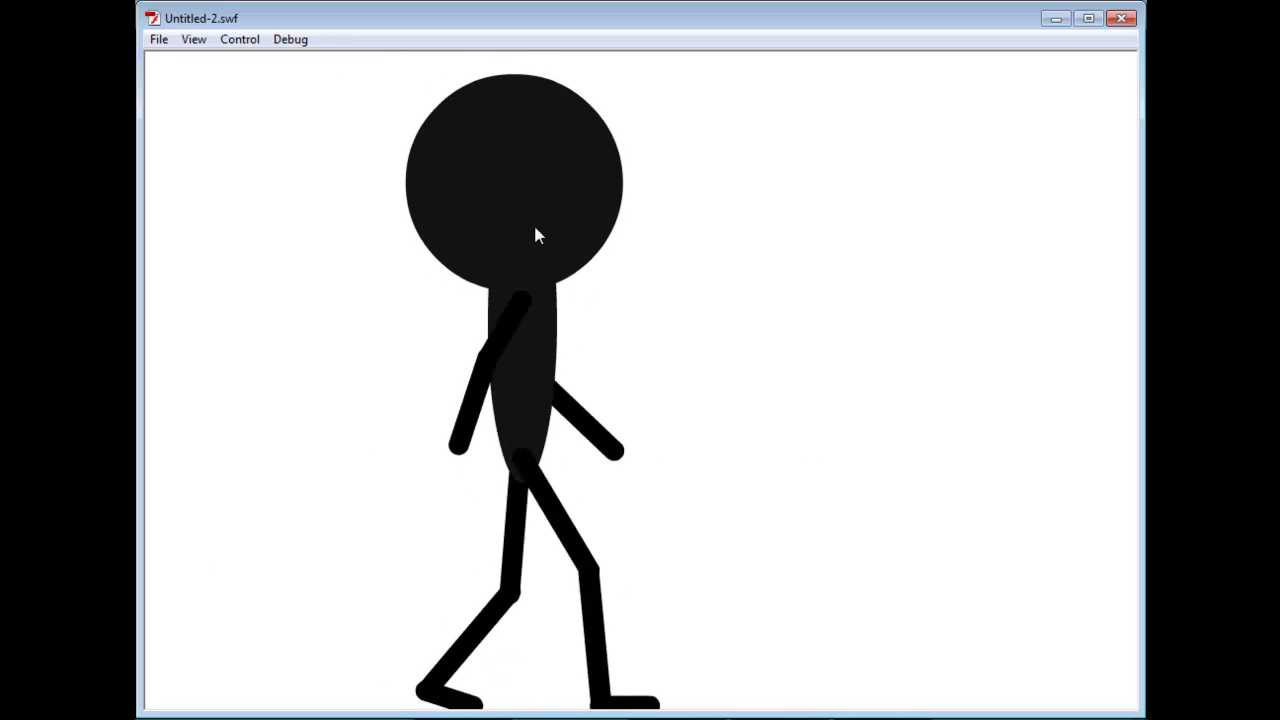
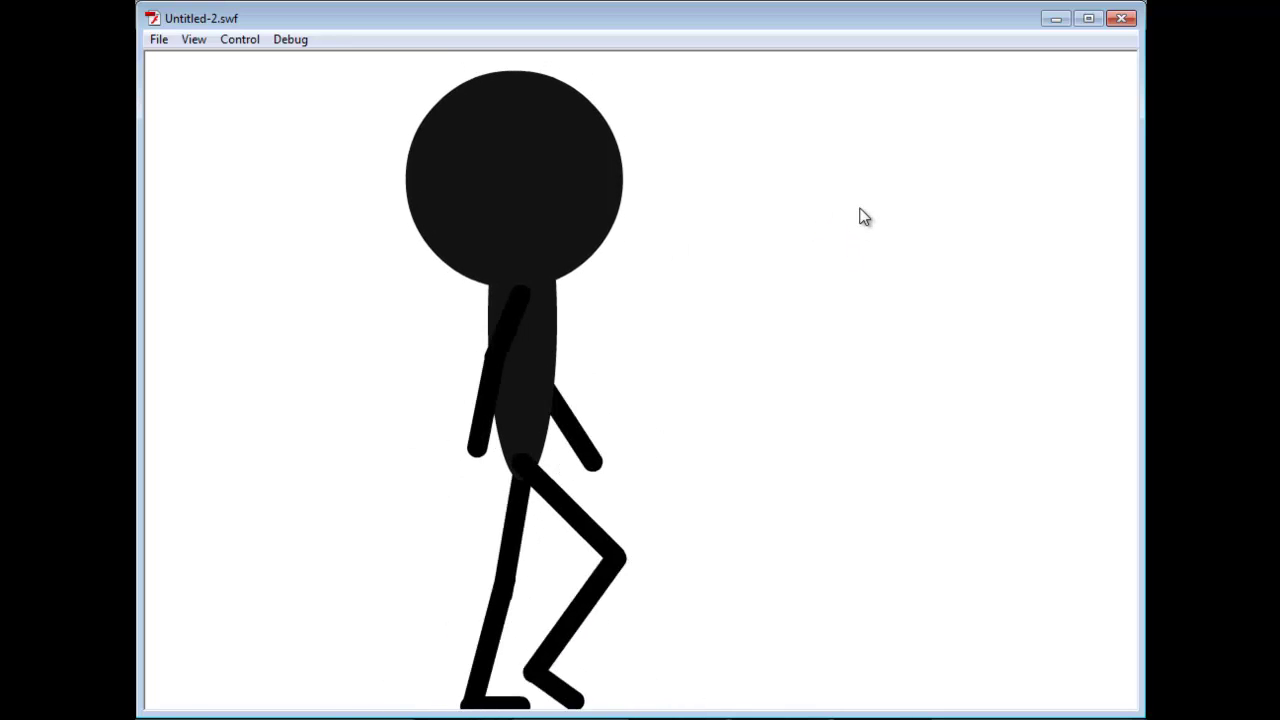
right_click(982, 110)
click(1014, 177)
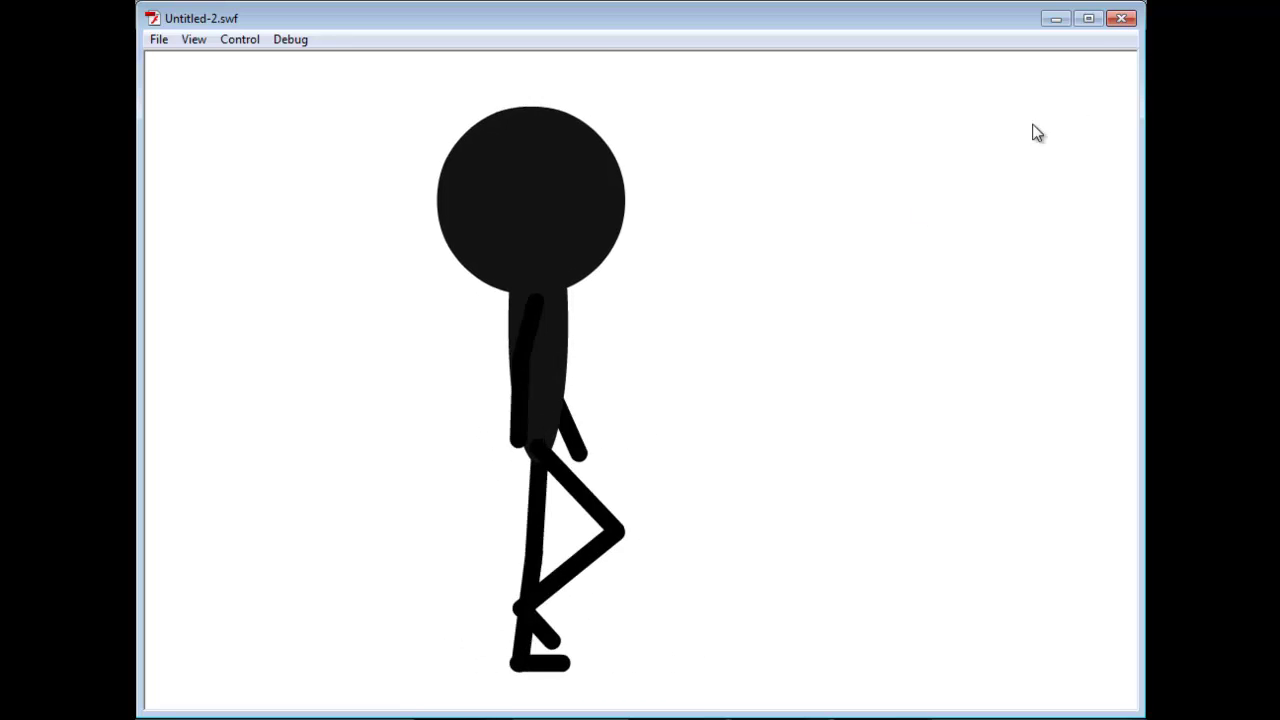
Close the test movie and insert keyframes at frame 39 on all layers.
click(1120, 18)
drag(627, 100, 718, 75)
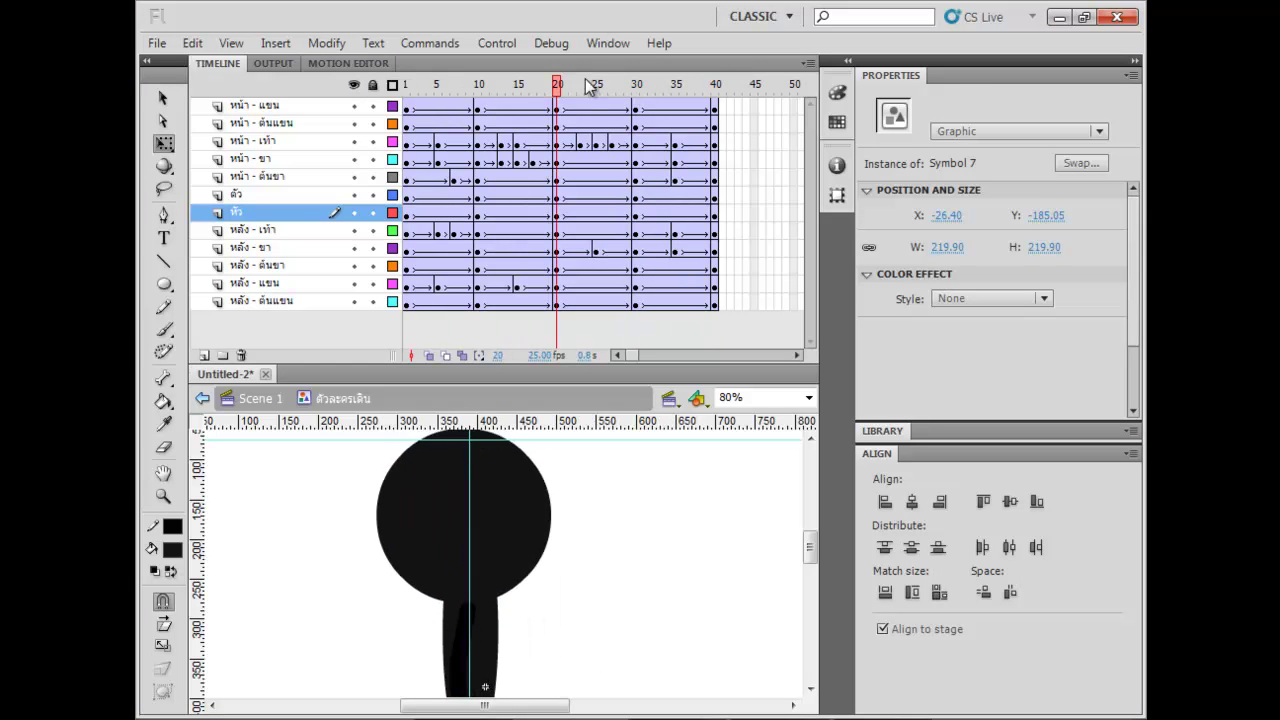
drag(420, 90, 737, 86)
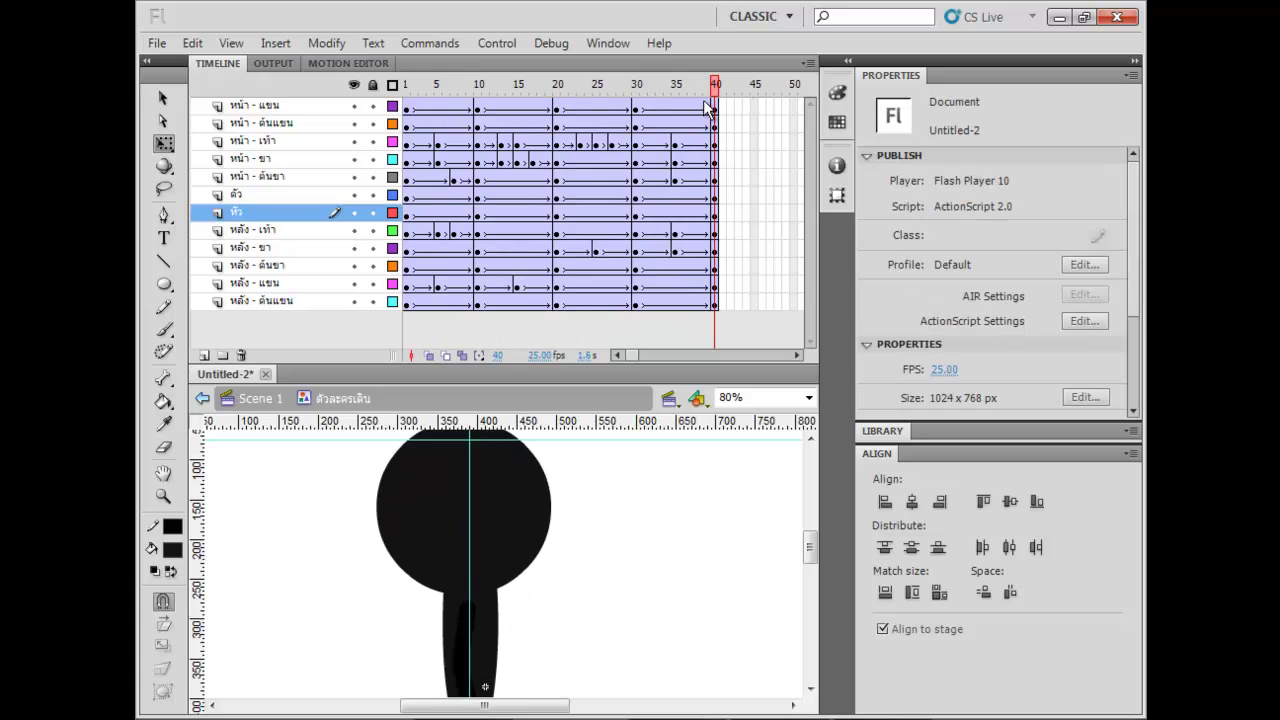
drag(711, 160, 712, 310)
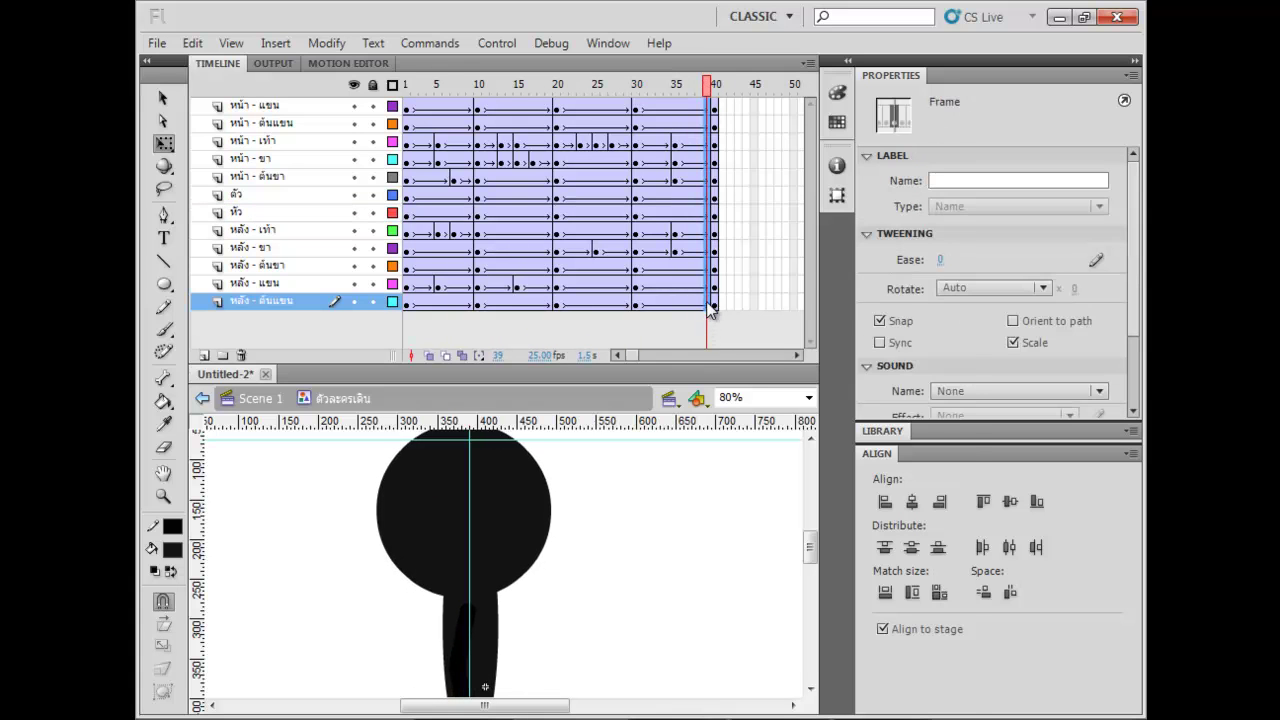
right_click(712, 310)
click(779, 337)
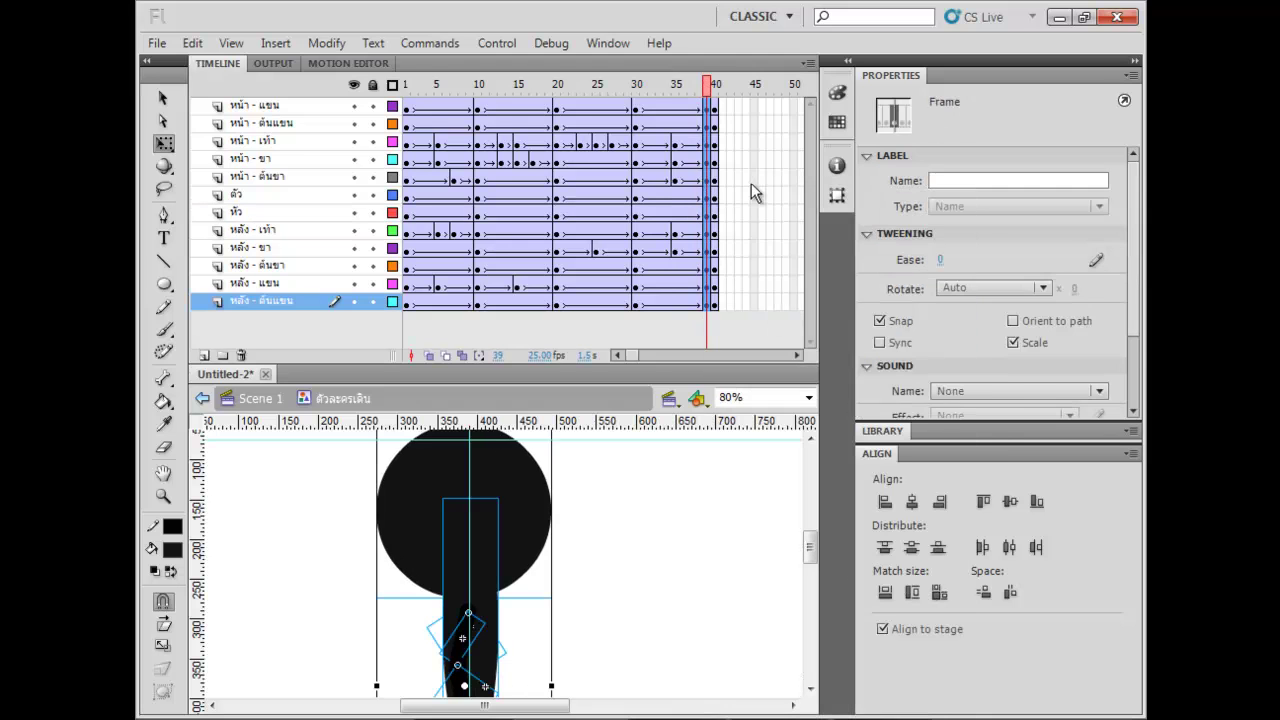
Remove the frames from frame 40 onward on all layers so that the loop ends at frame 39.
click(753, 177)
drag(721, 125, 766, 329)
right_click(752, 300)
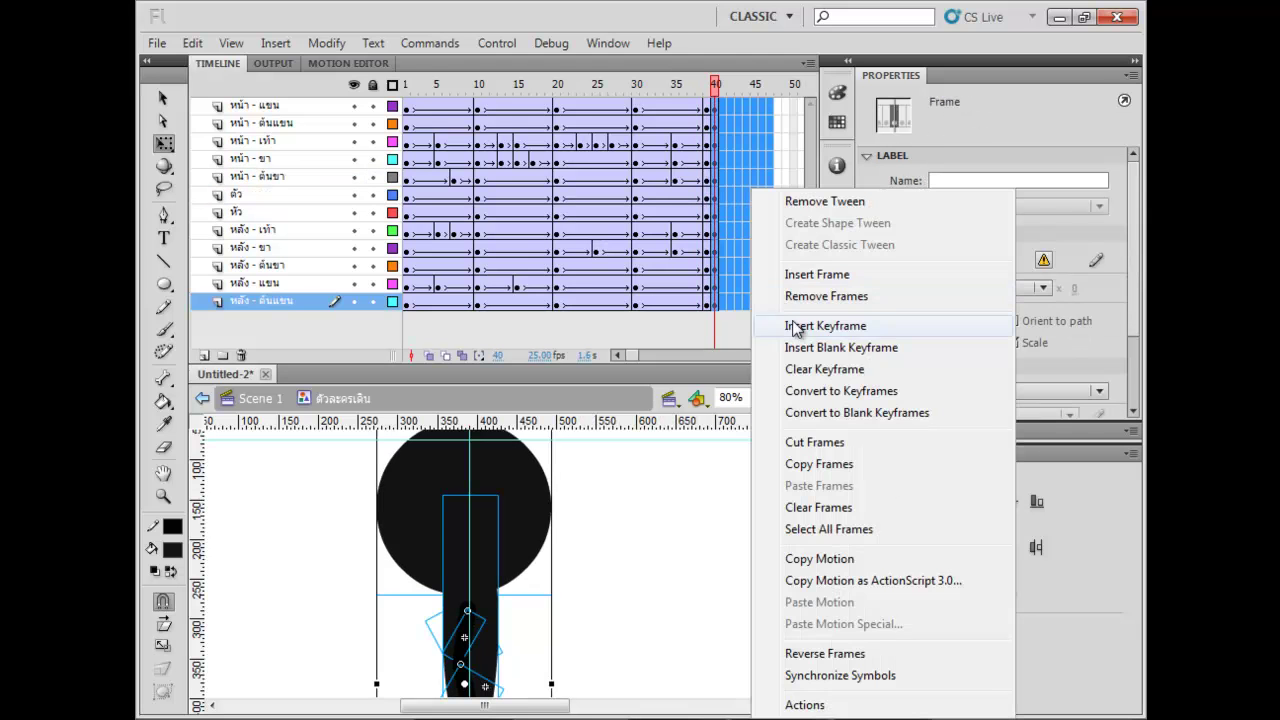
click(801, 300)
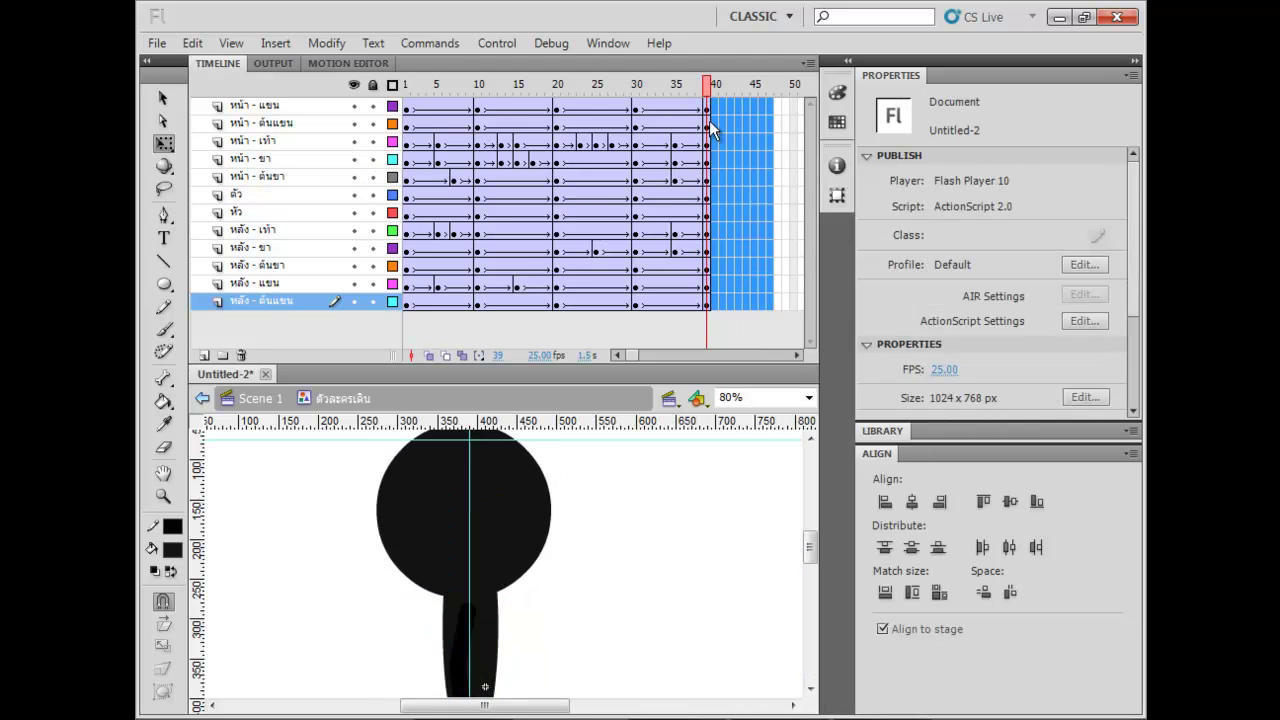
Test the shortened walk cycle from frame 1 with the whole figure in view and check the loop.
click(407, 86)
key(ctrl+Return)
right_click(679, 222)
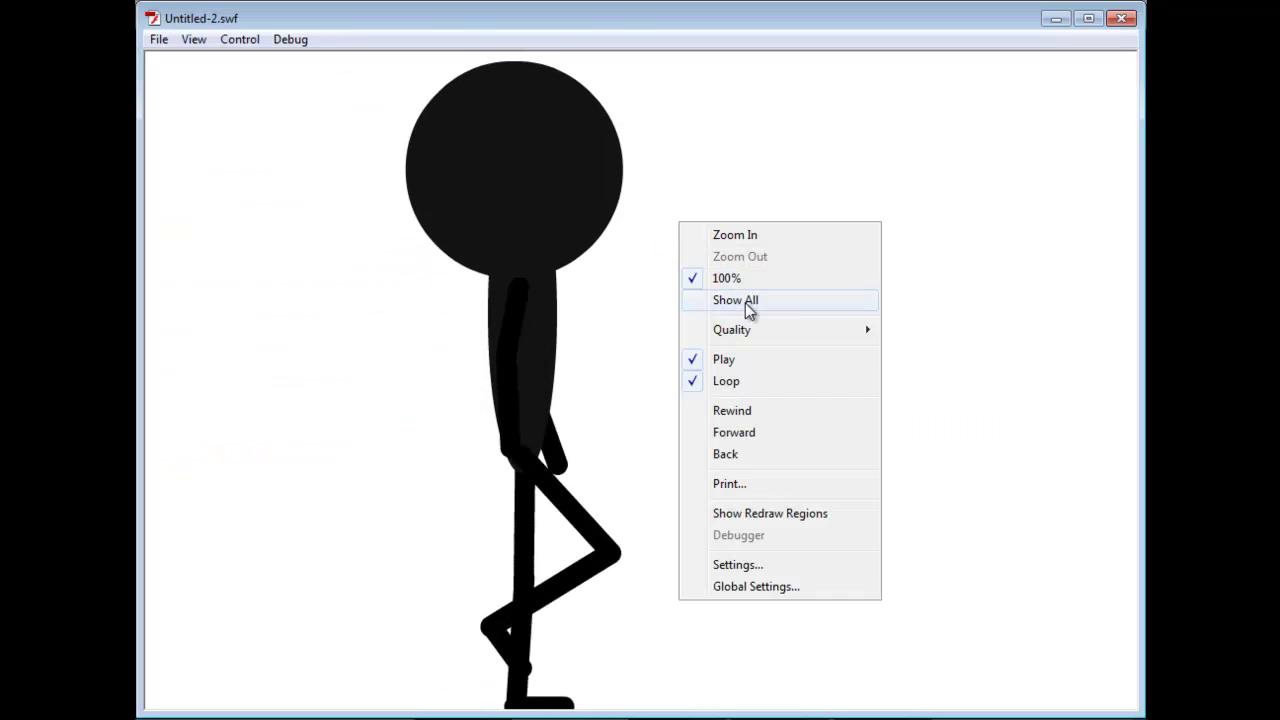
click(745, 303)
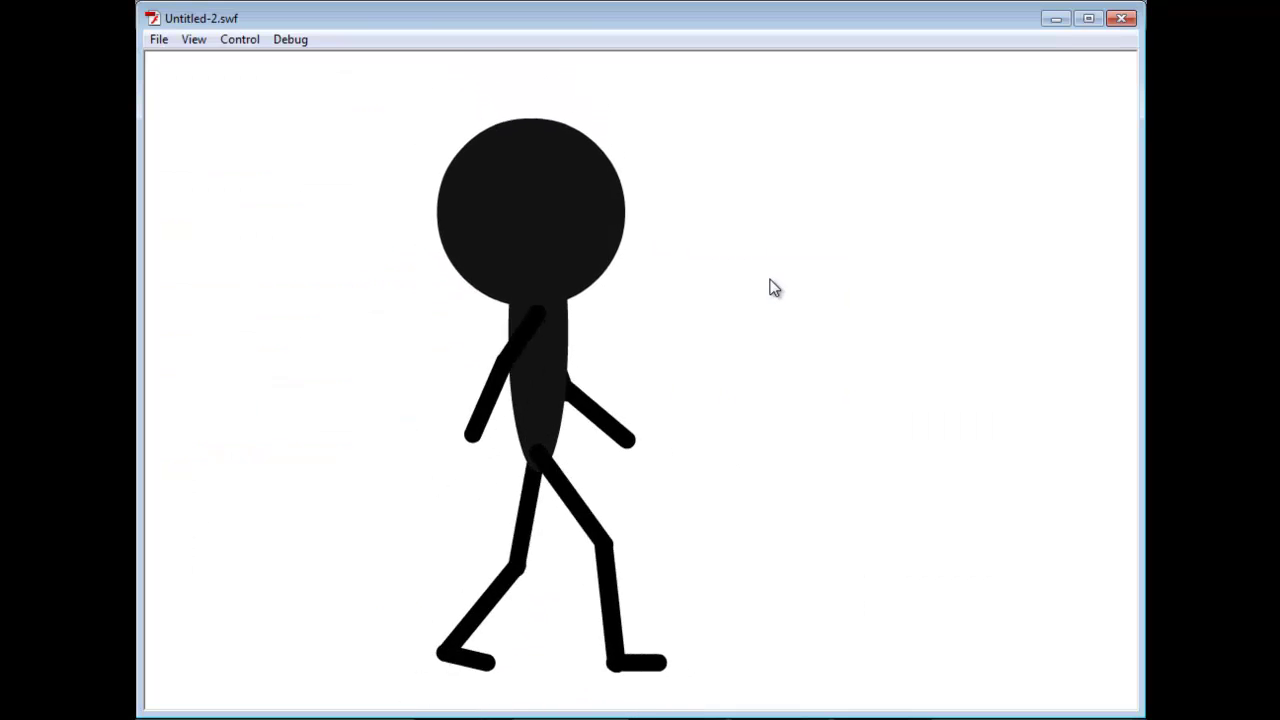